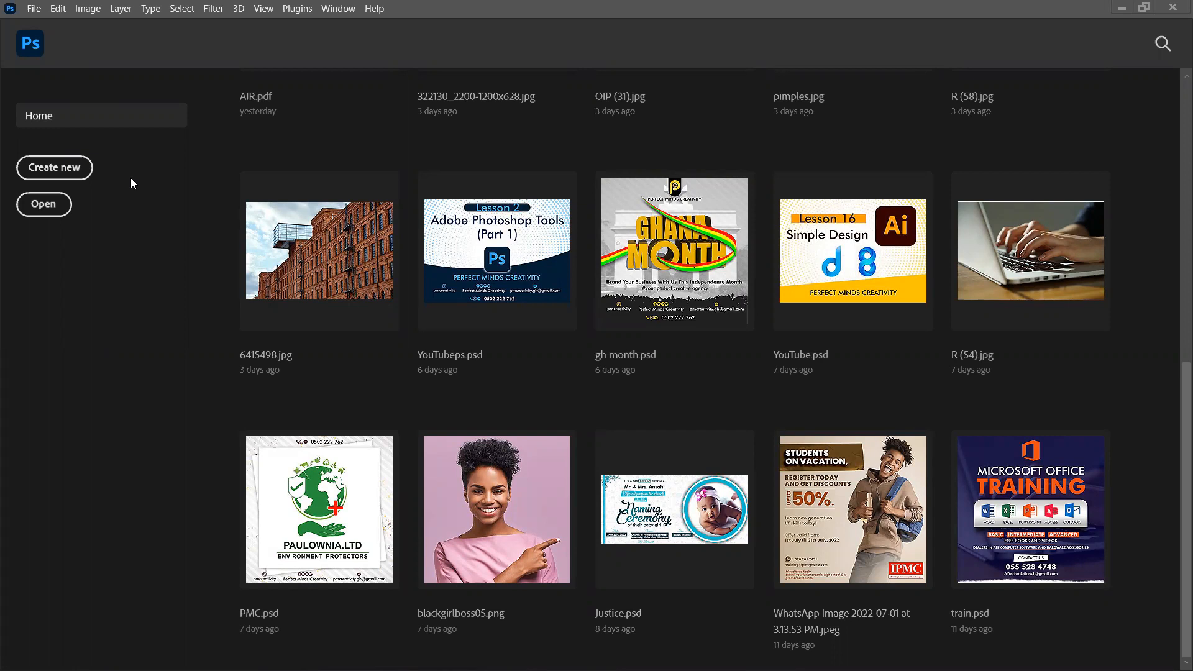
- Create a blank document from the saved 10 x 10 in, 100 ppi preset
click(55, 168)
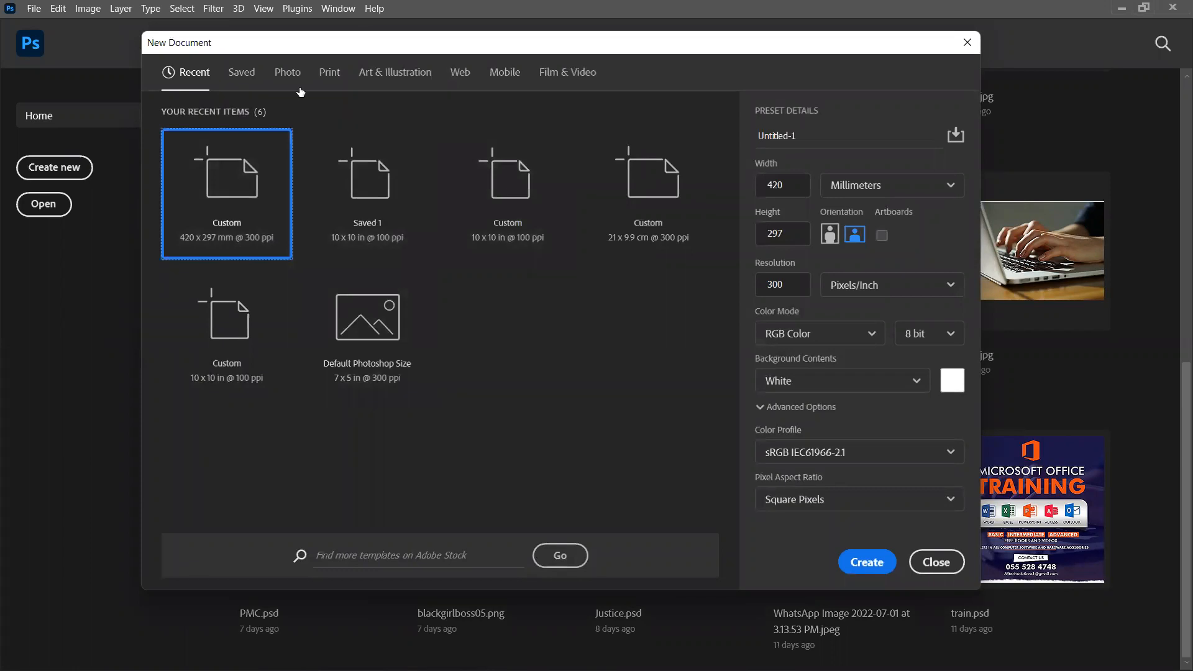
click(246, 73)
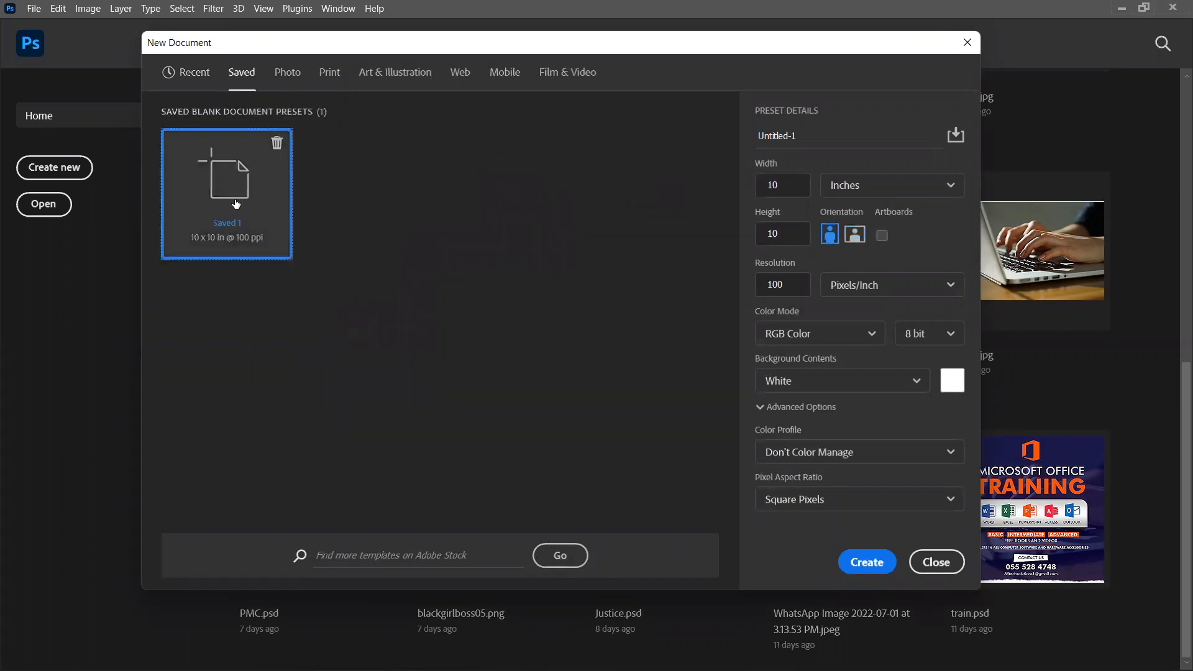
click(868, 563)
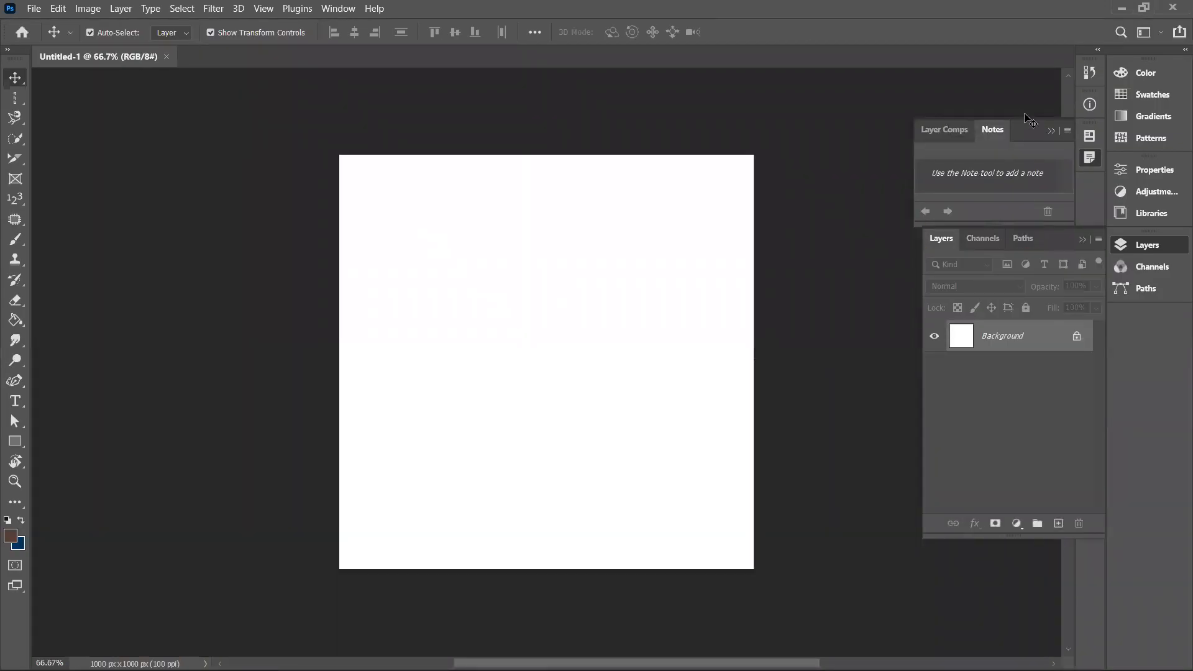
- Collapse the Notes and Layers panels and fit the whole canvas in view
click(1051, 131)
key(ctrl)
key(ctrl+0)
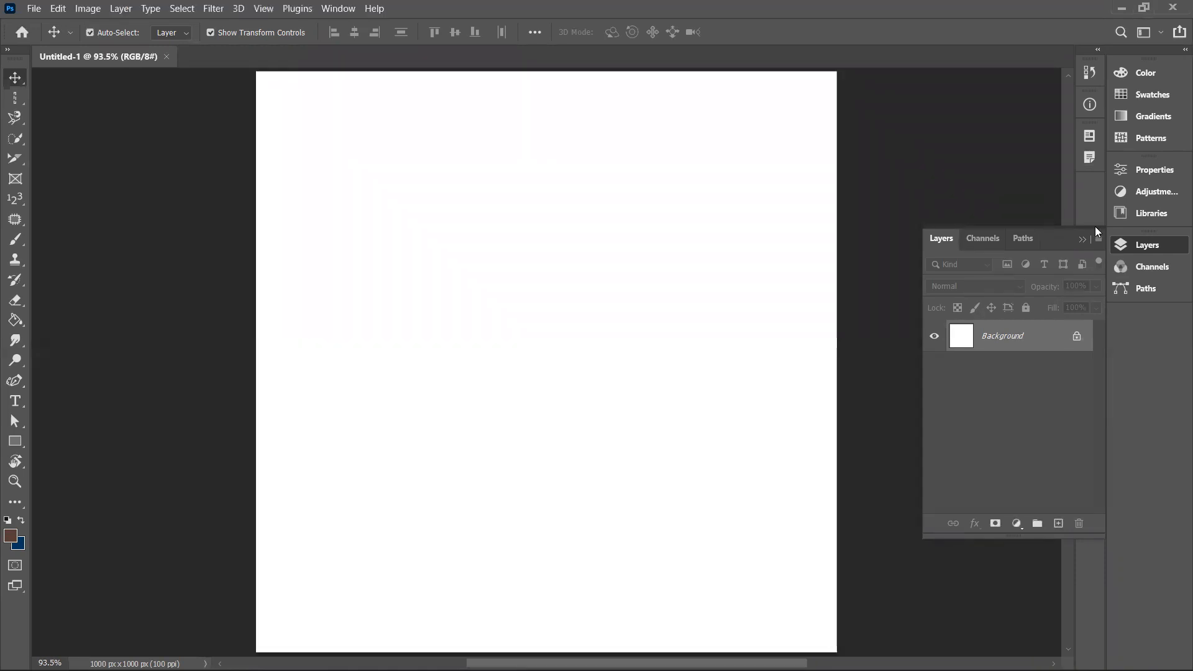
click(1082, 239)
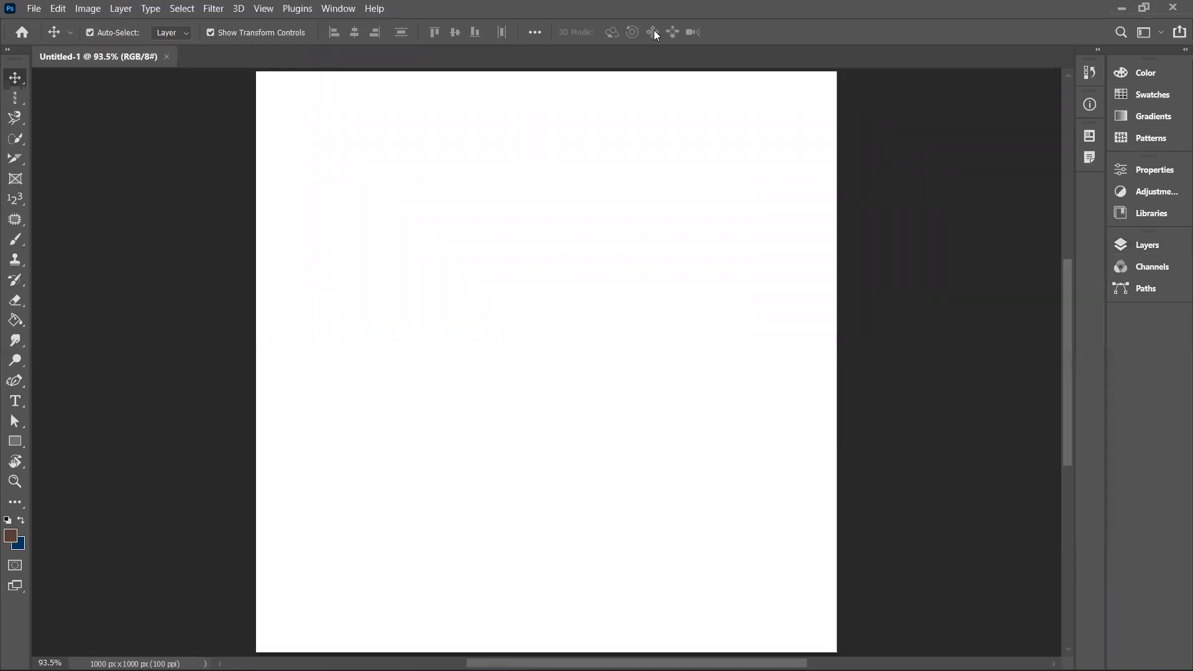
- Crop the canvas to about 896 x 857 px with the Crop tool, leaving Delete Cropped Pixels off
click(15, 158)
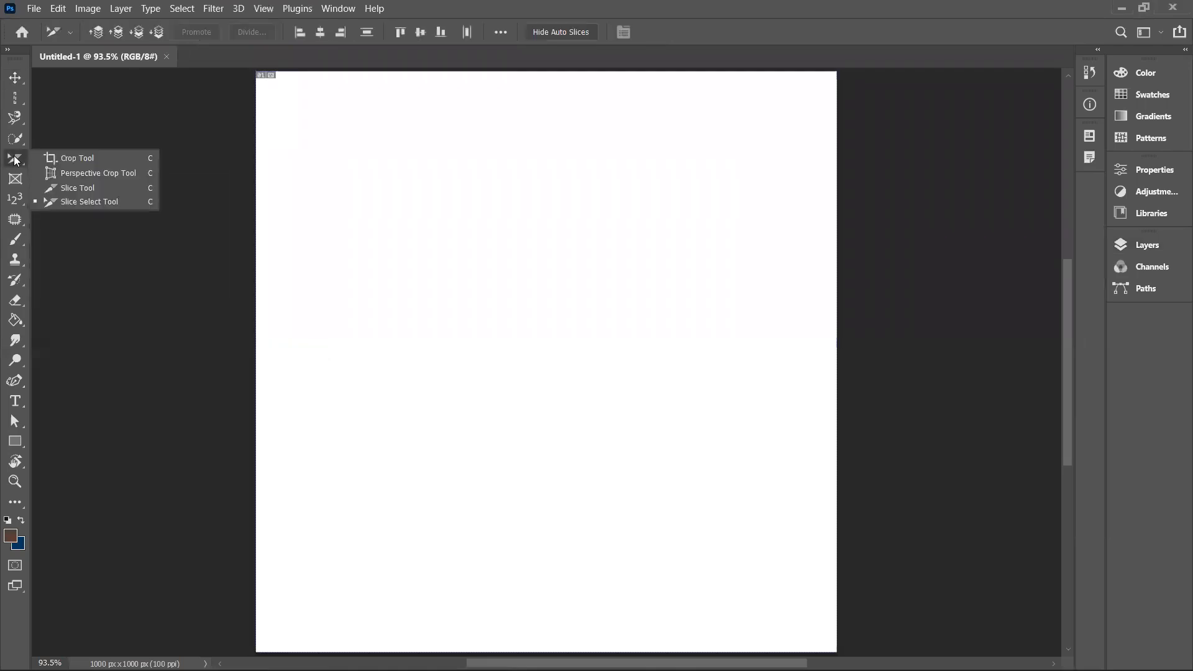
click(82, 157)
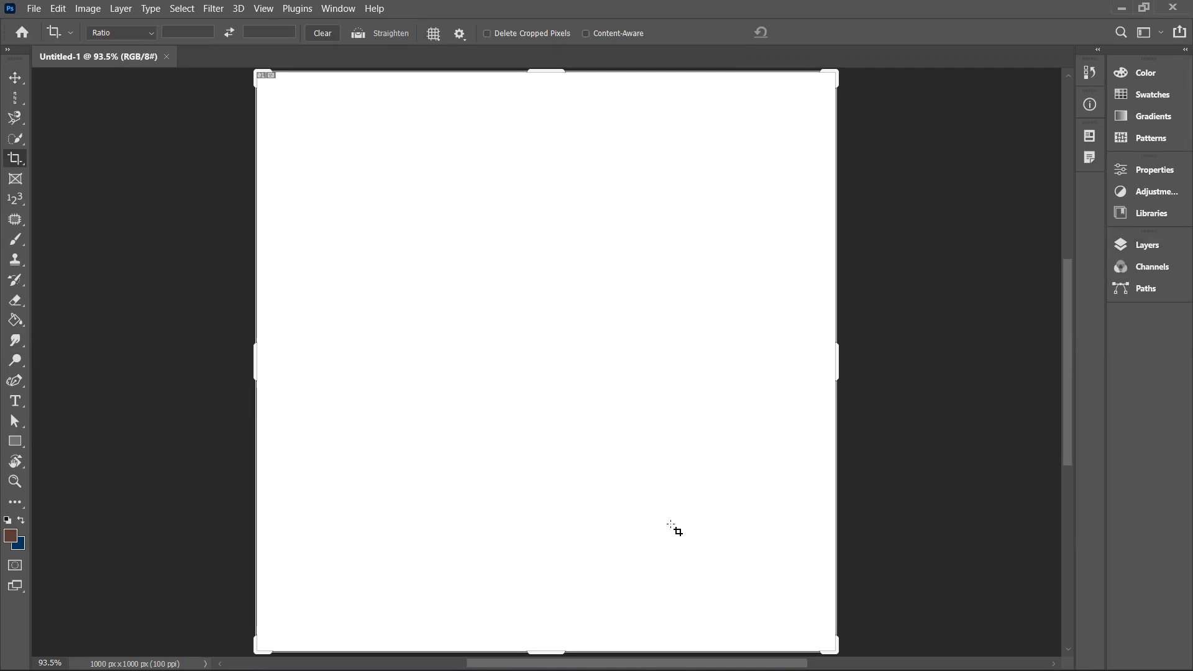
drag(277, 99, 798, 596)
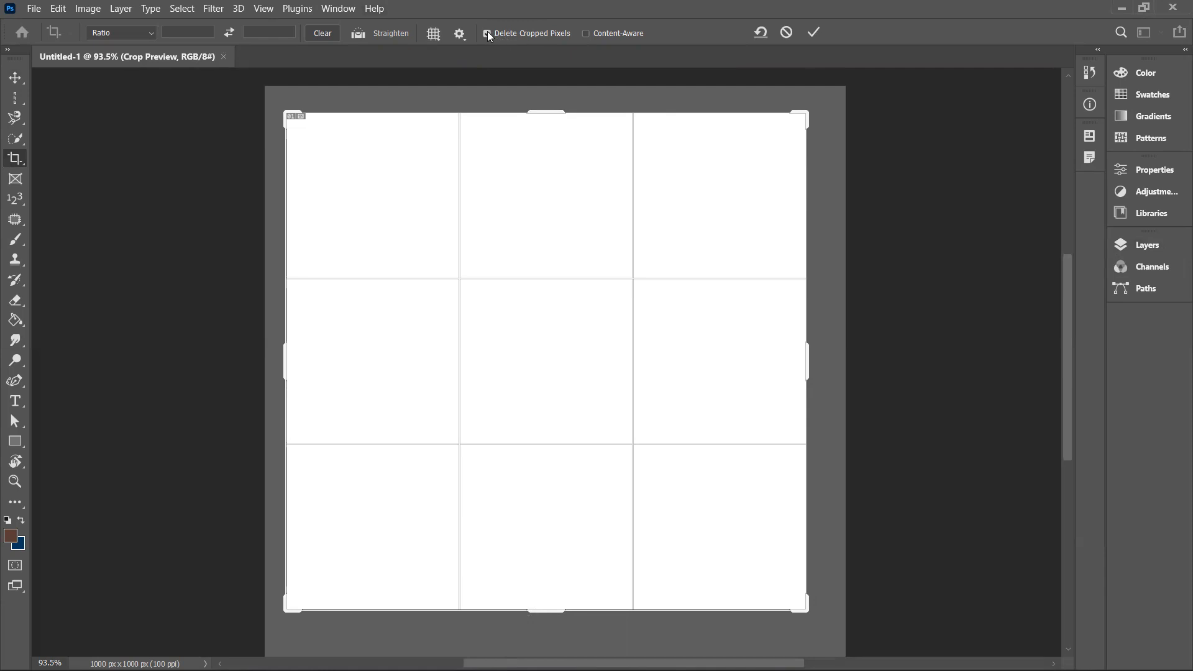
click(812, 34)
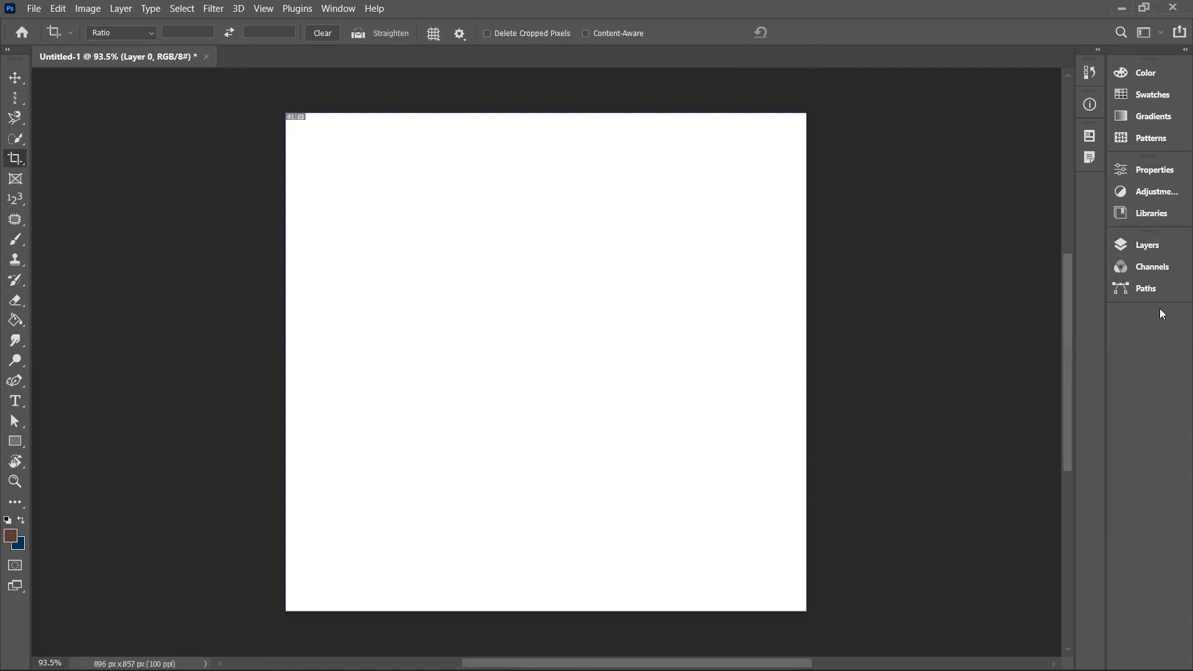
- Move the cropped layer up and to the right to expose its hidden area, and undo both the move and the crop
click(15, 78)
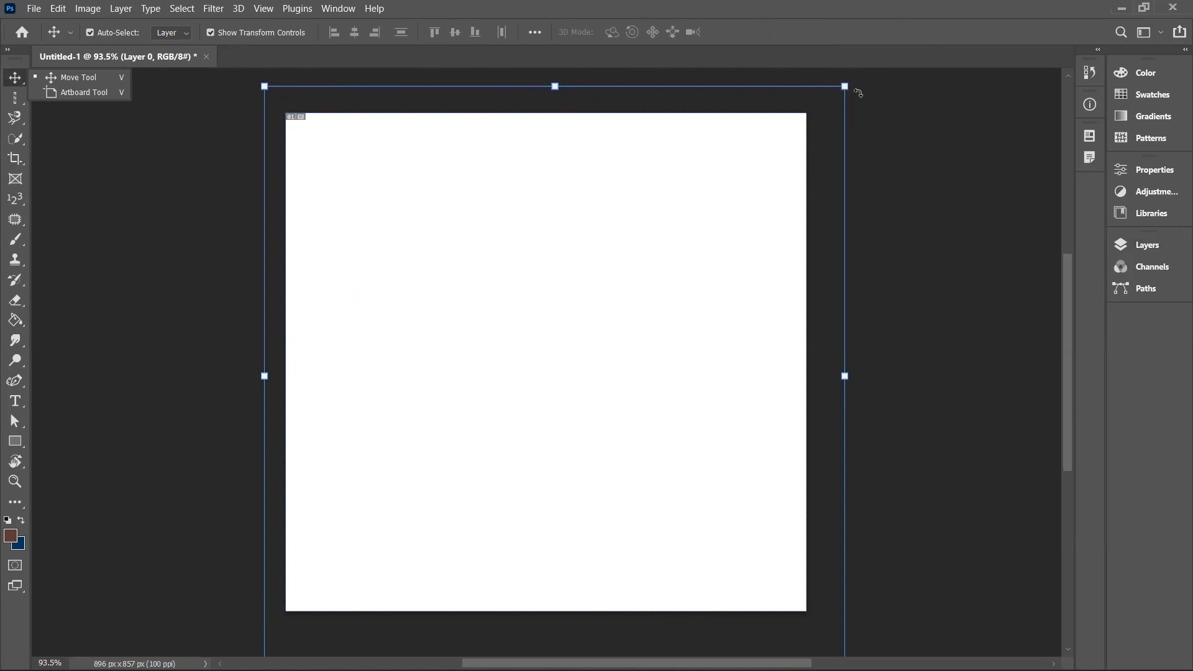
drag(710, 251, 771, 157)
key(ctrl)
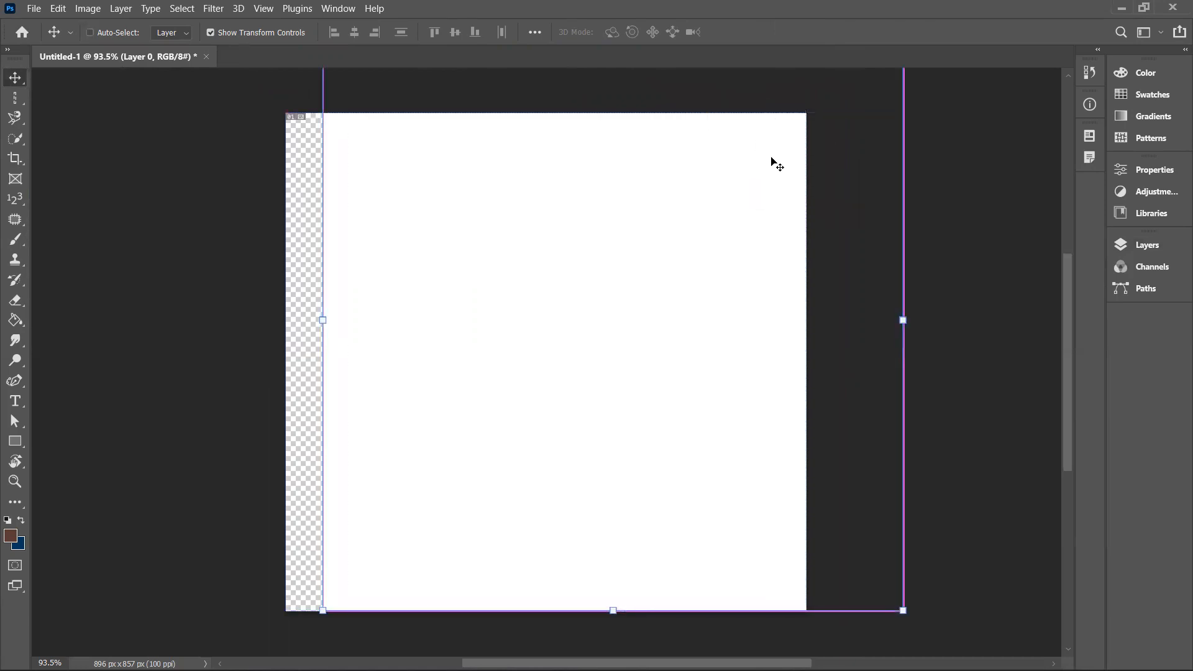
key(ctrl+z)
key(ctrl+z)
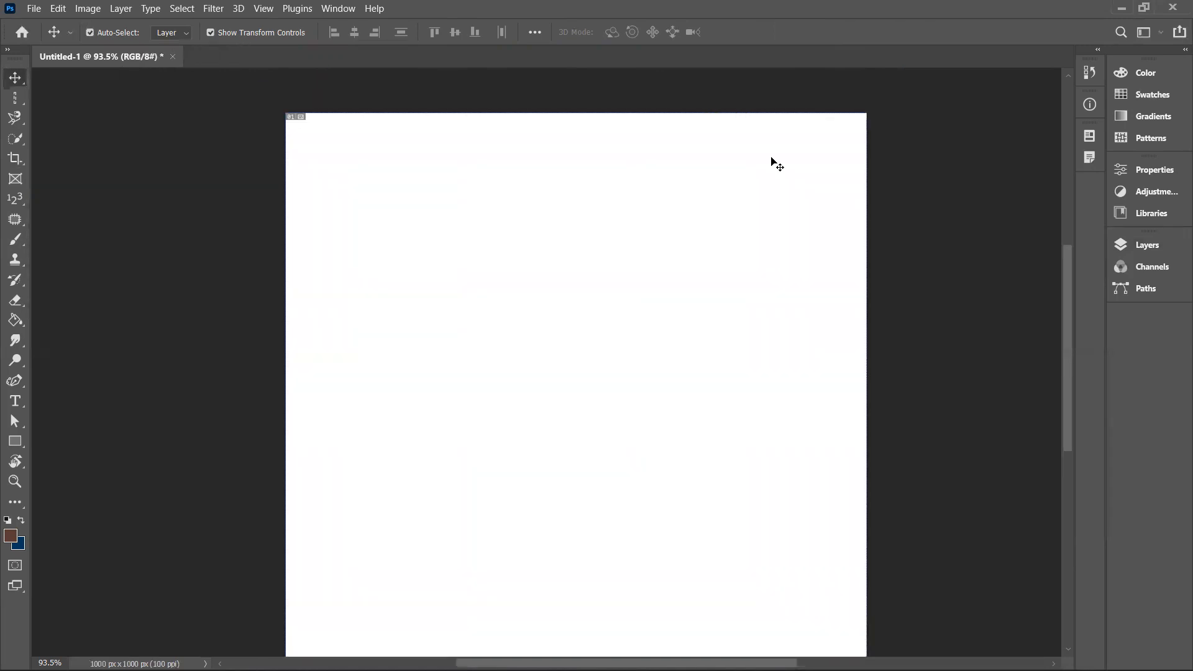
- Crop the canvas to about 828 x 866 px with Delete Cropped Pixels enabled
scroll(616, 185, down, 1)
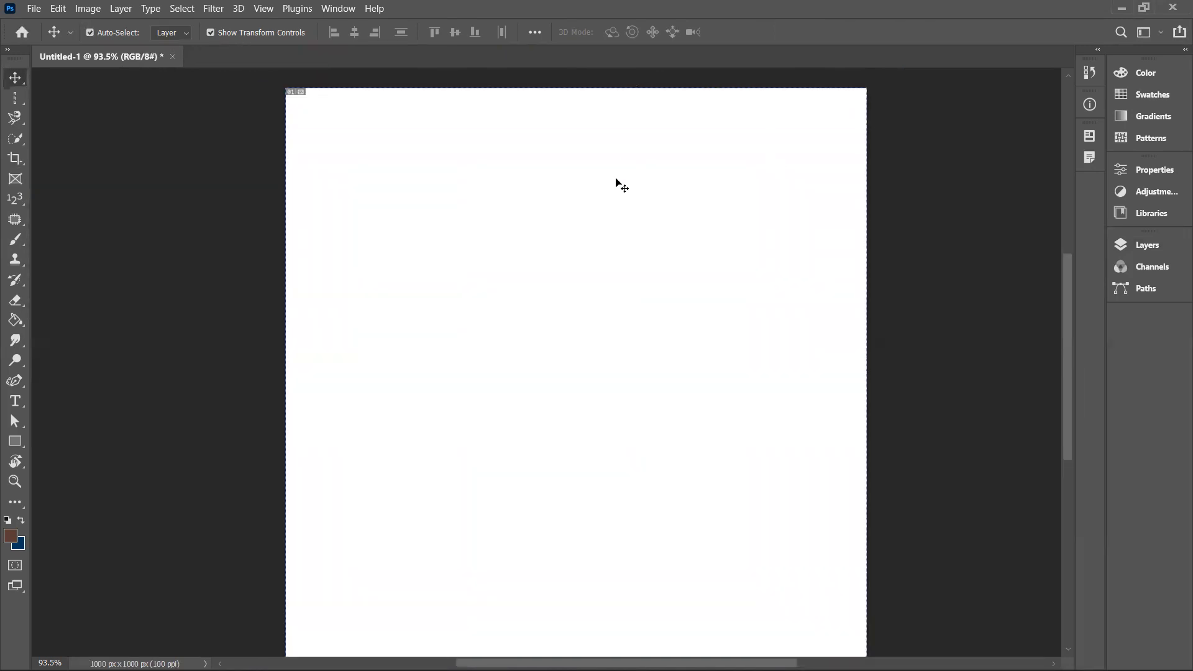
click(19, 158)
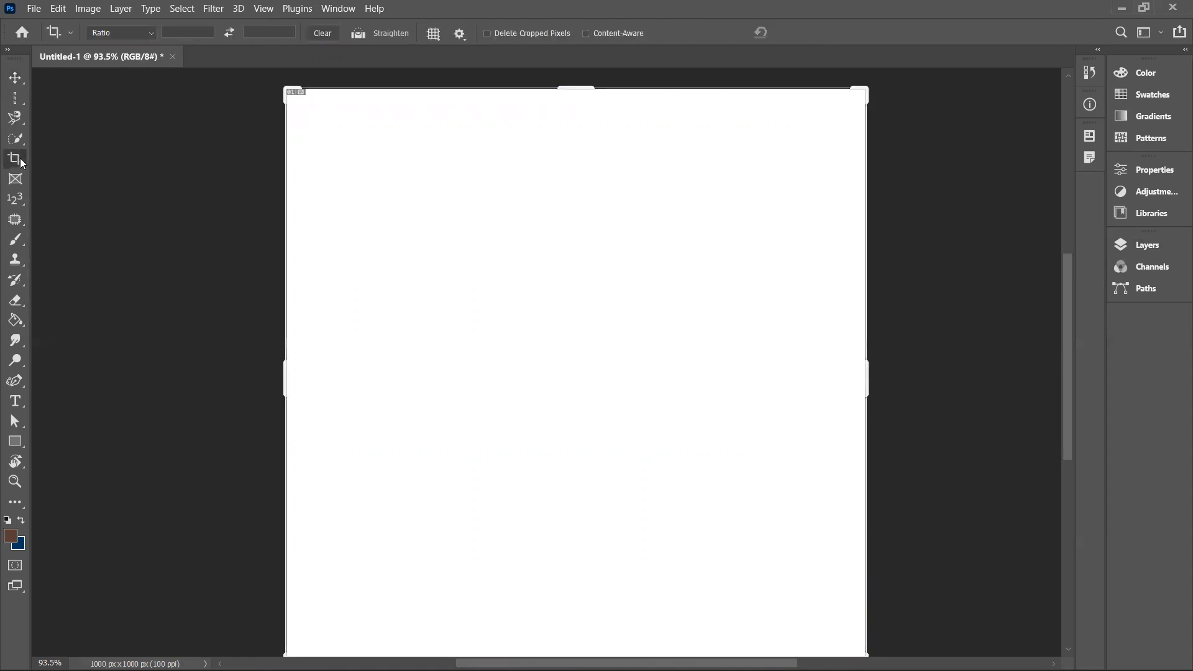
drag(297, 111, 837, 638)
mouse_move(273, 359)
mouse_down()
mouse_move(341, 365)
mouse_move(194, 365)
mouse_move(452, 366)
mouse_move(245, 368)
mouse_move(354, 364)
mouse_move(274, 355)
mouse_move(292, 364)
mouse_up()
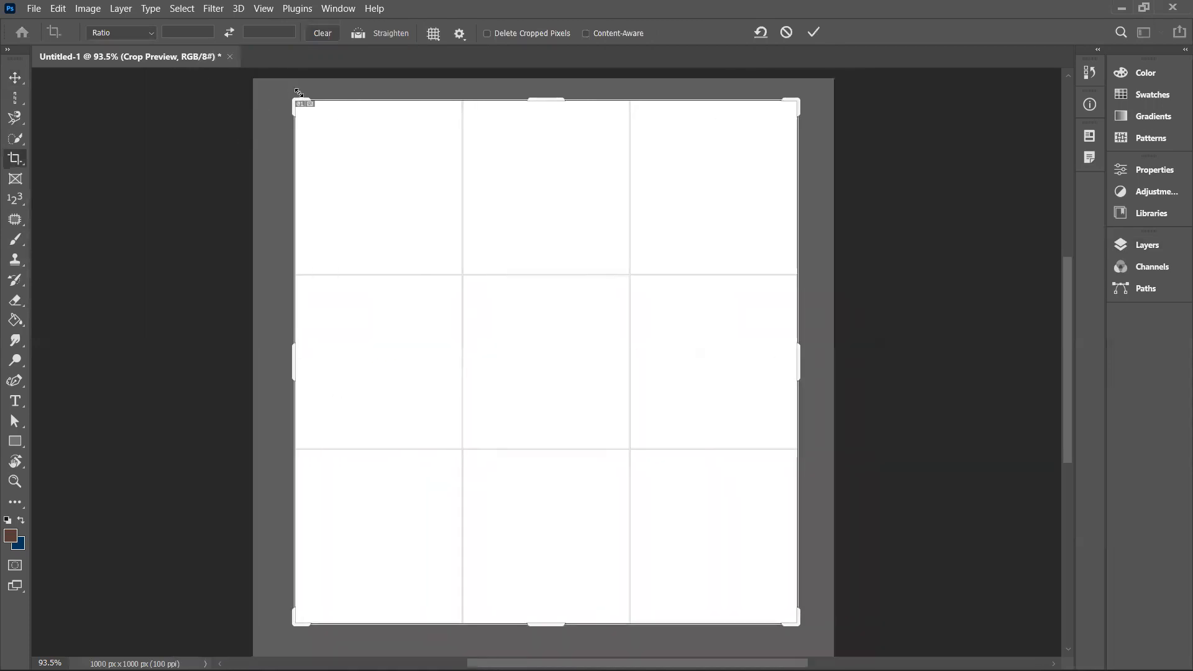
mouse_move(300, 94)
mouse_down()
mouse_move(391, 195)
mouse_move(248, 99)
mouse_move(311, 93)
mouse_move(308, 110)
mouse_up()
click(489, 36)
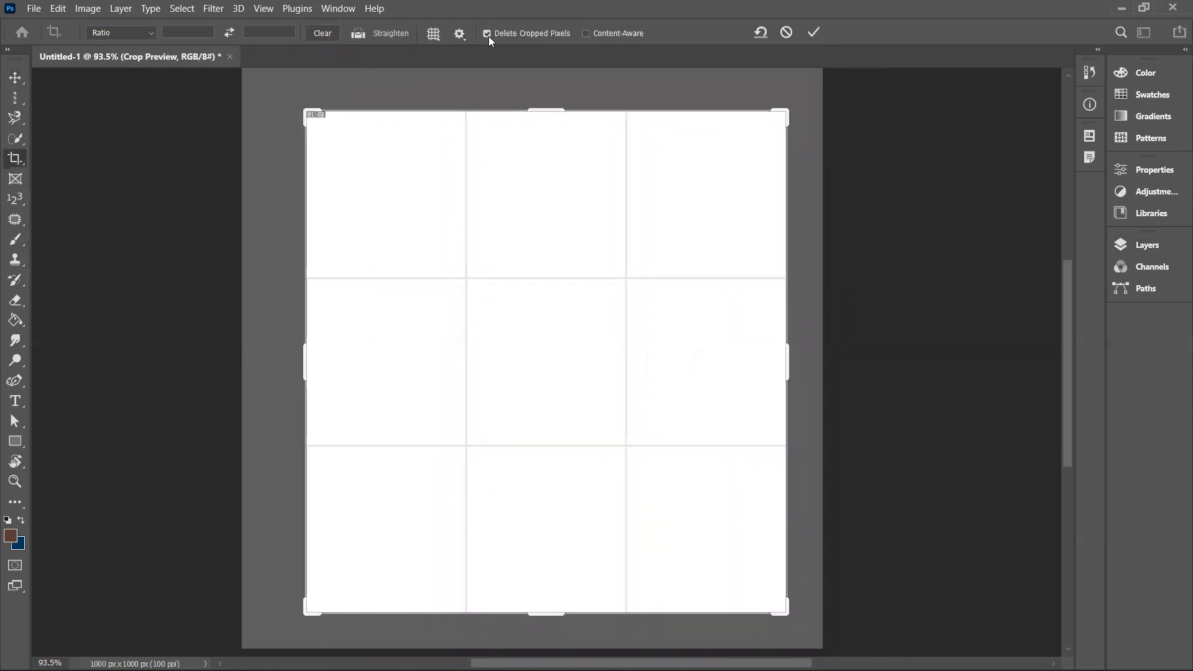
click(813, 33)
- Try to move the cropped Background layer, declining its conversion to a normal layer
click(15, 78)
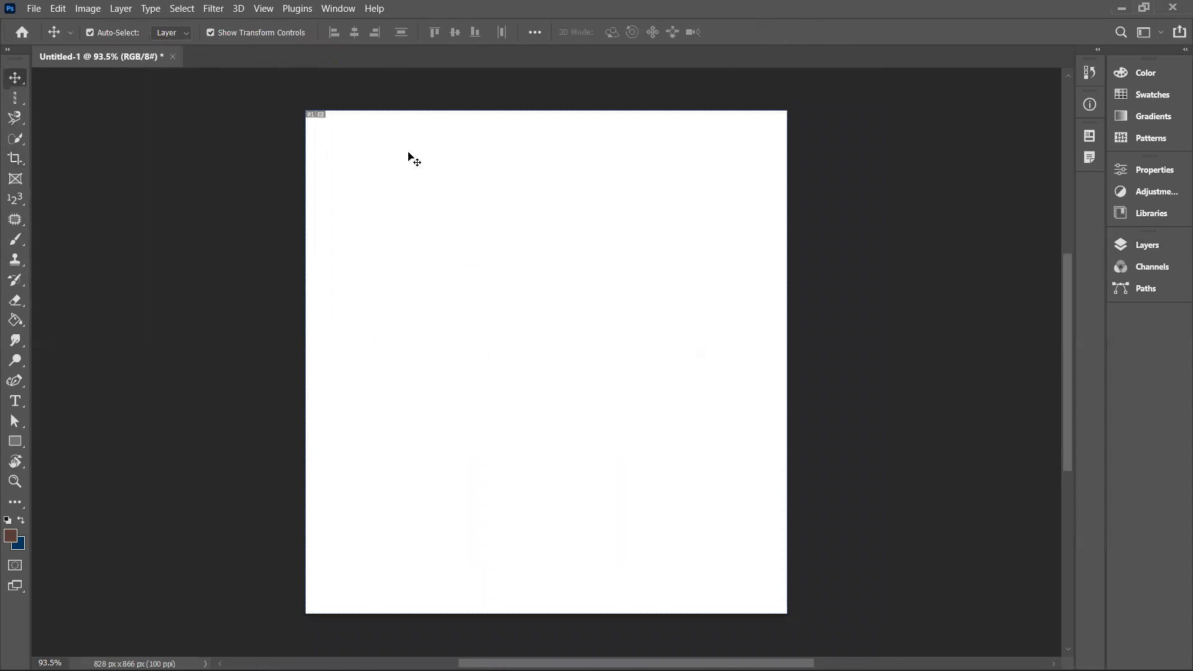
drag(453, 215, 553, 247)
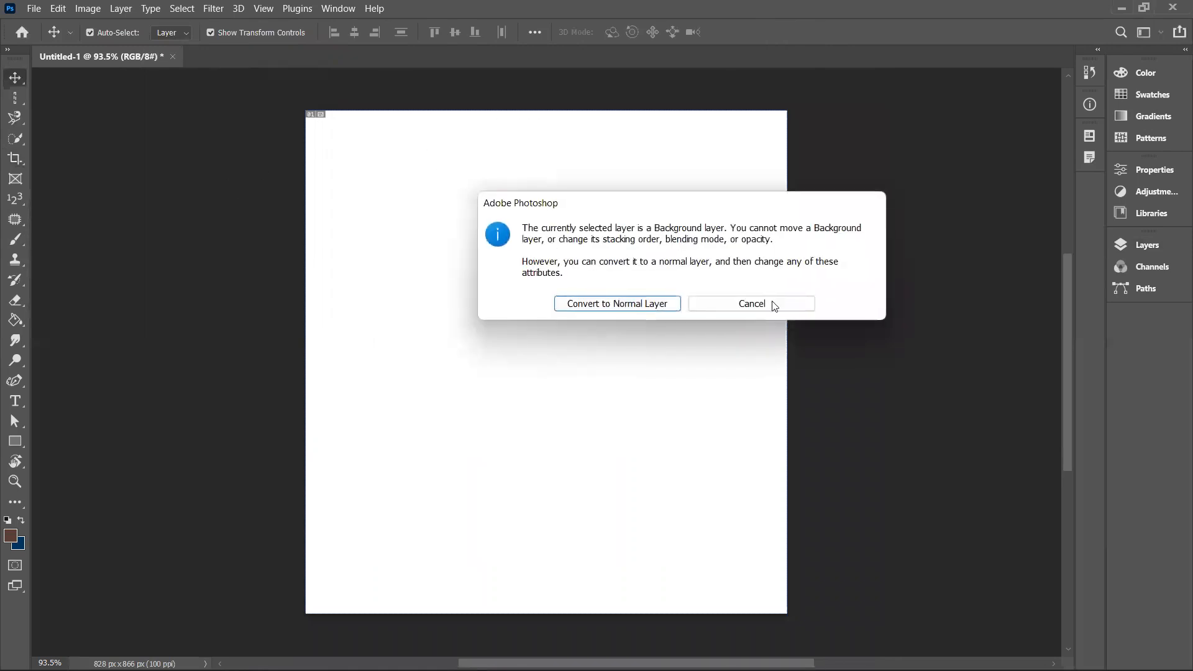
click(745, 300)
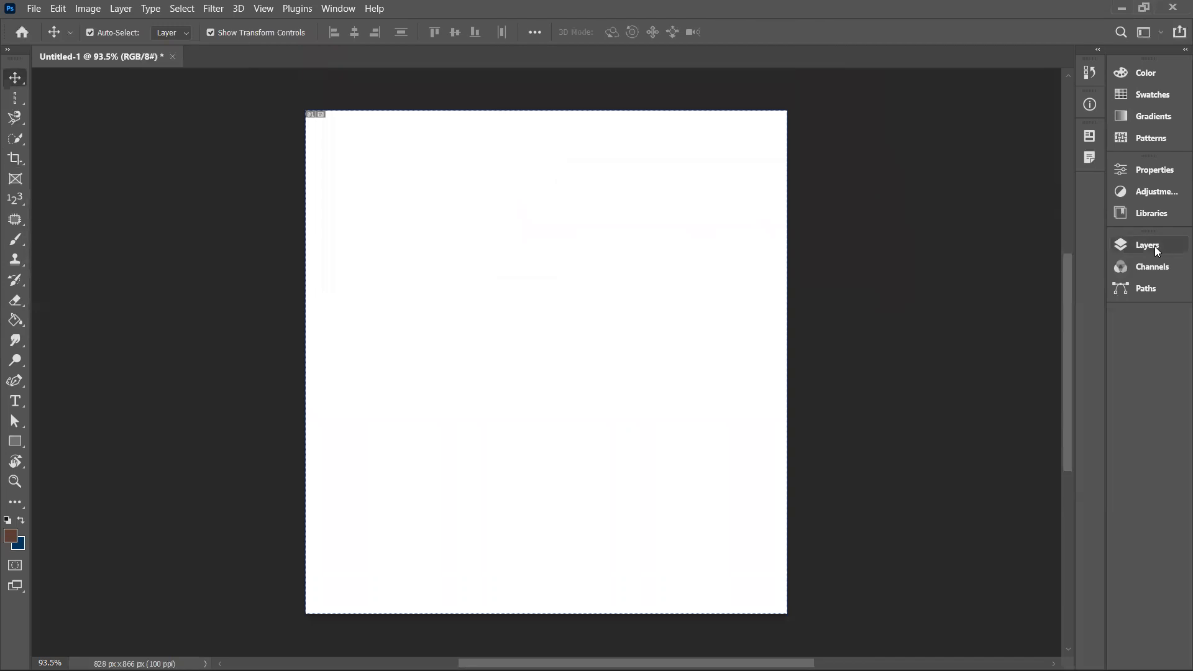
- Show the document's layer list and reactivate the Crop tool, displaying its related tools
click(1153, 248)
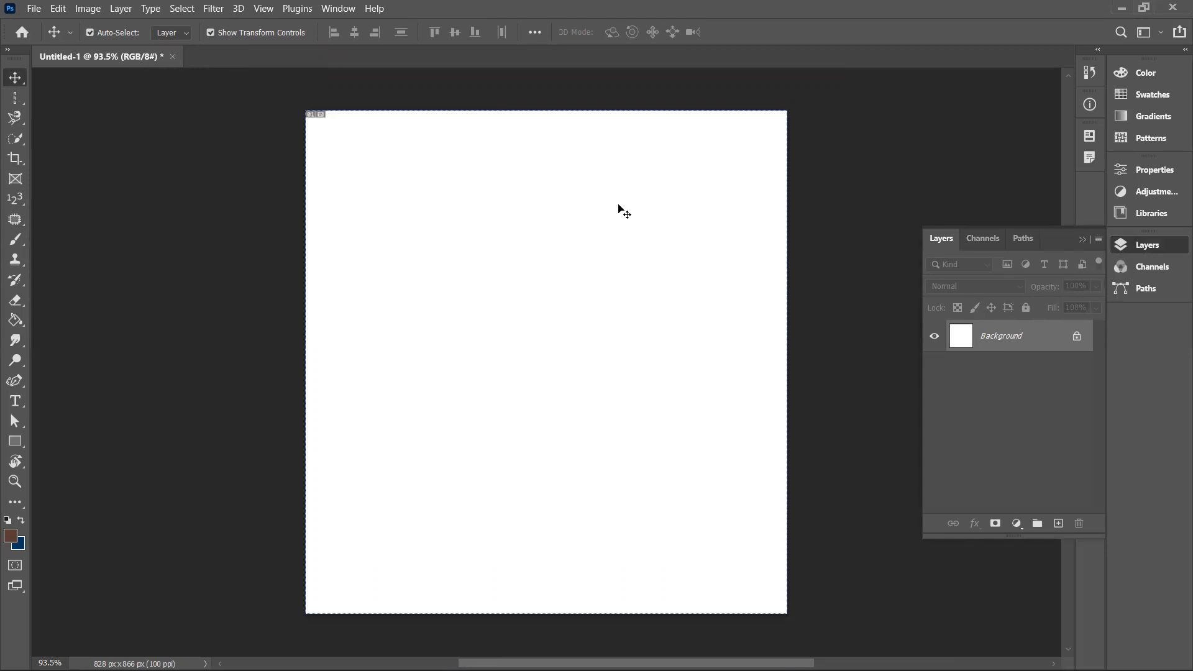
click(15, 163)
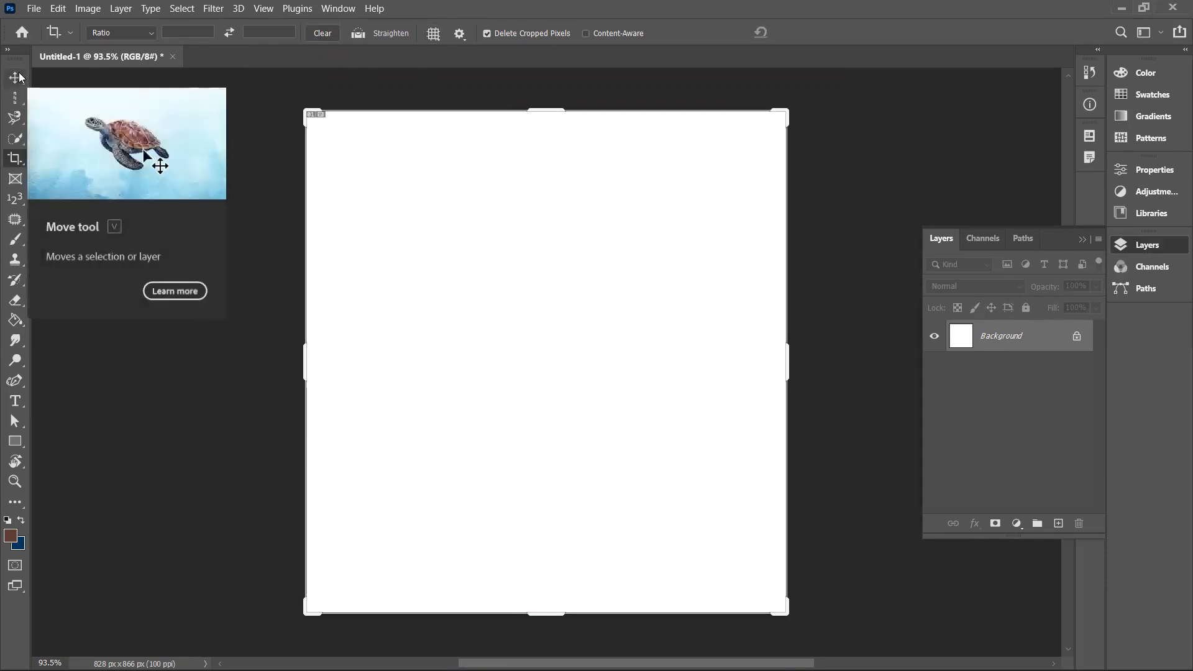
right_click(20, 162)
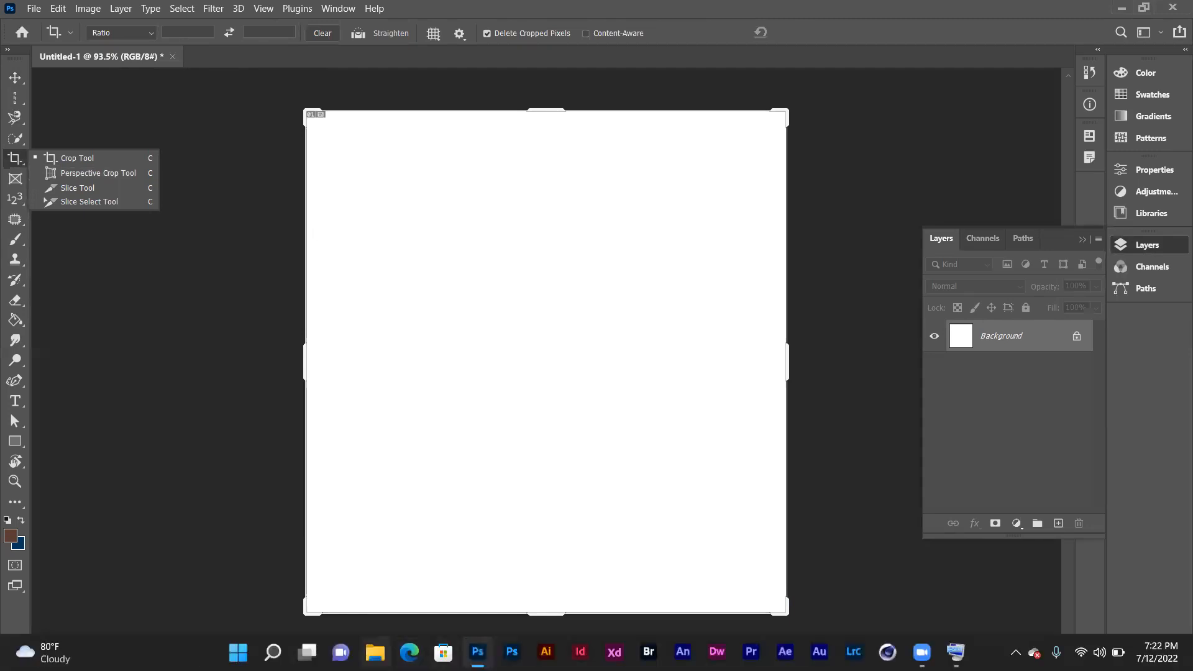
- Open R (58).jpg and 6415498.jpg from the Downloads folder in File Explorer as separate Photoshop documents
click(375, 652)
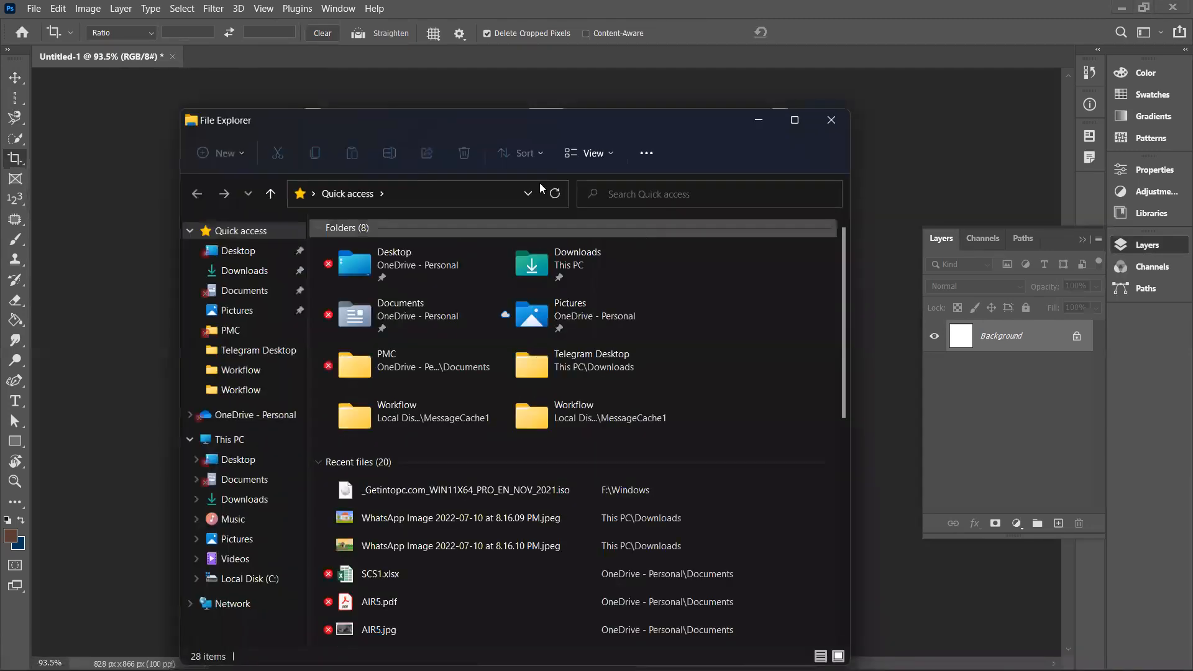
drag(471, 120, 627, 106)
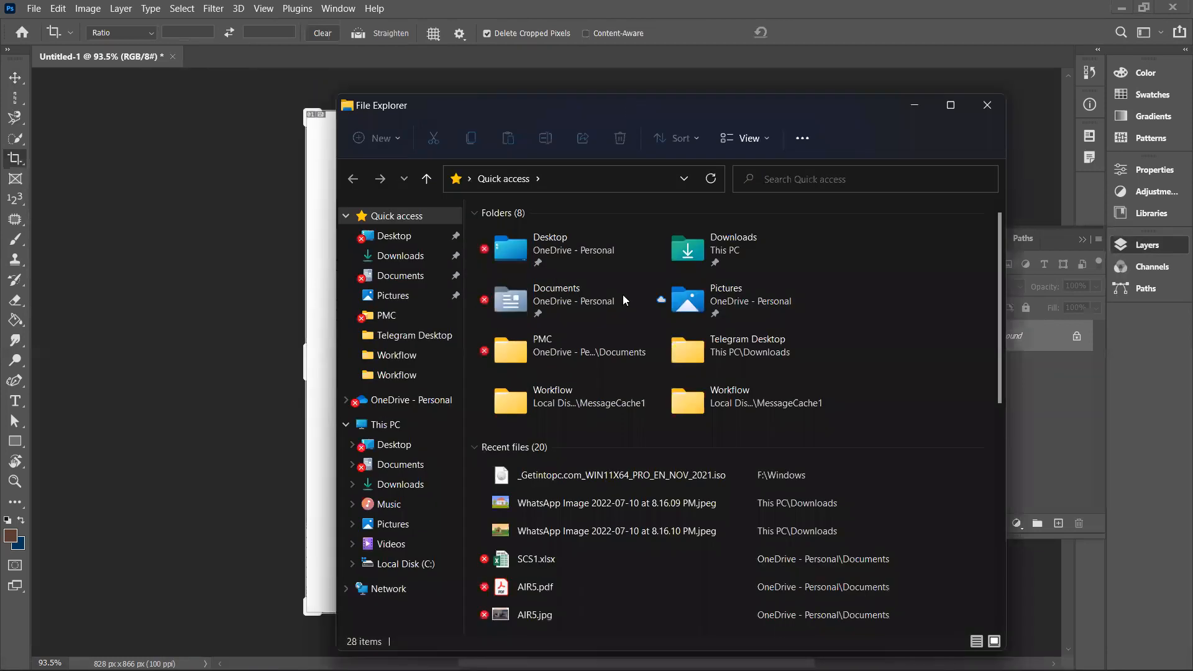
click(387, 281)
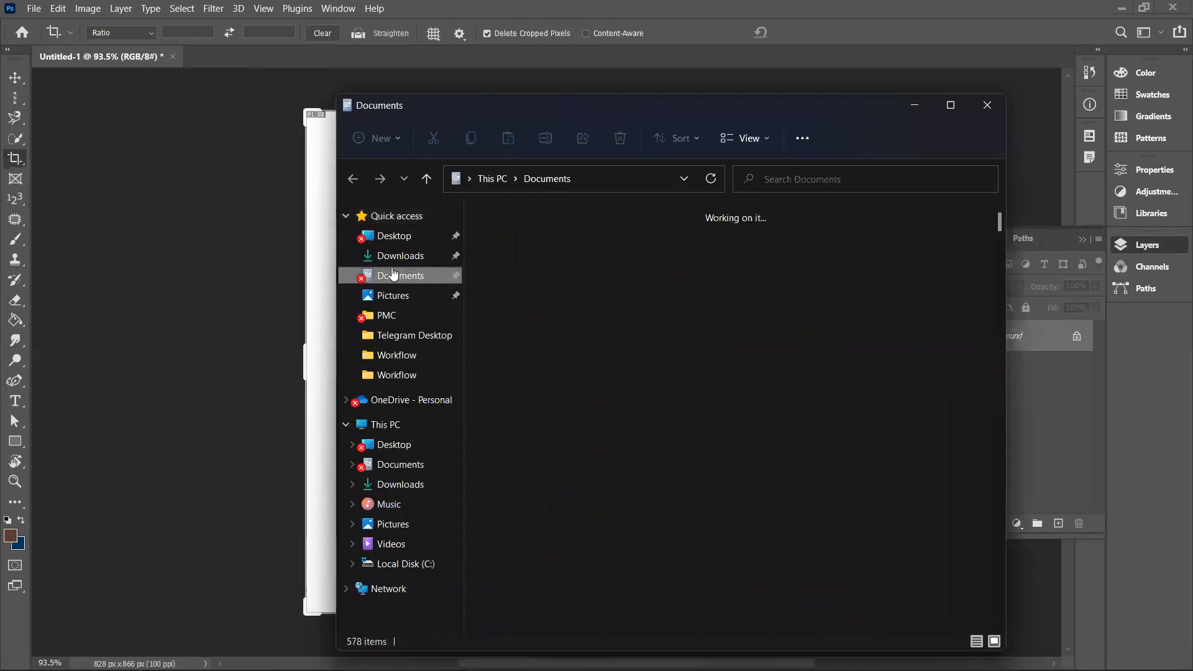
click(401, 259)
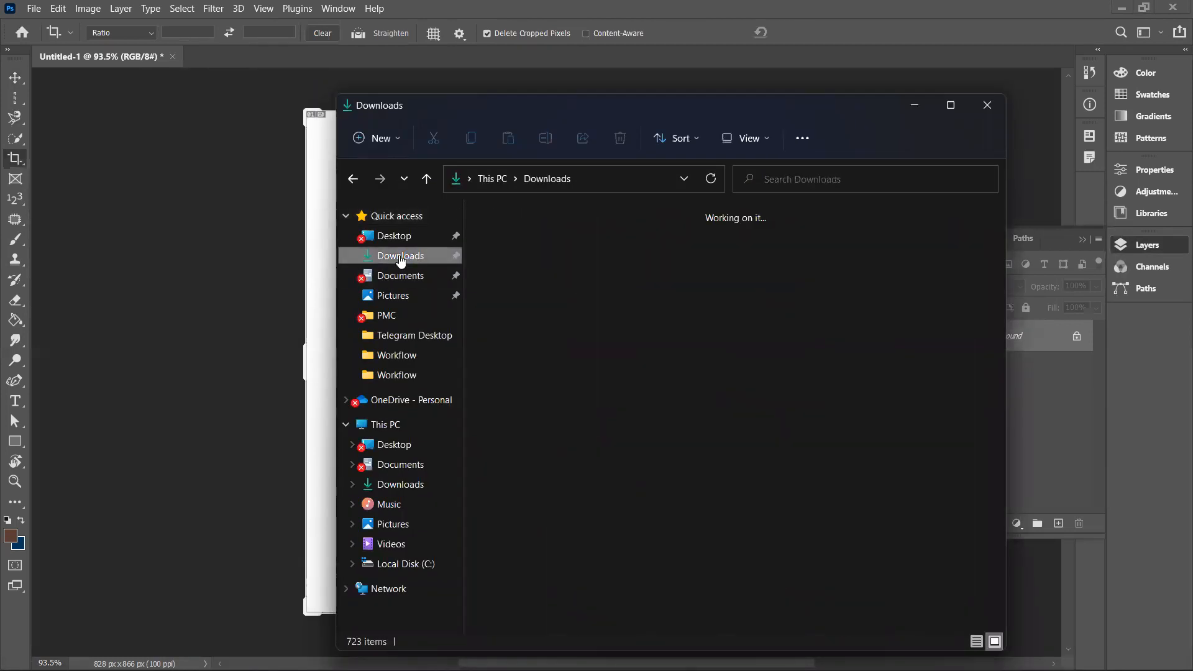
scroll(676, 445, down, 3)
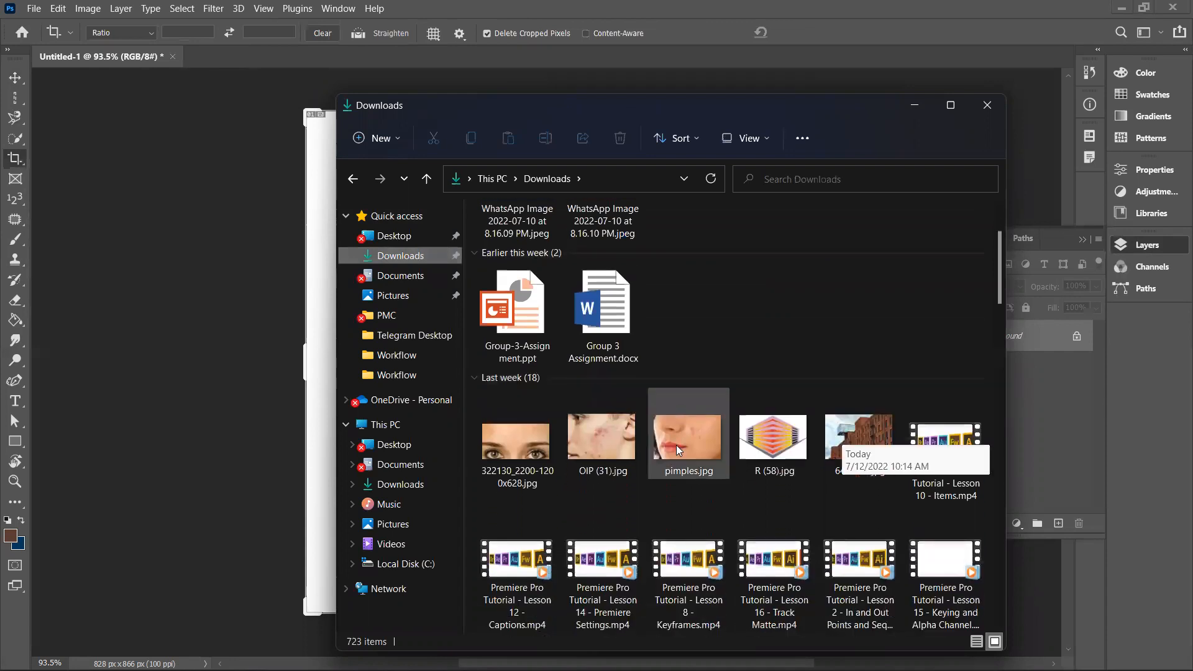
click(789, 322)
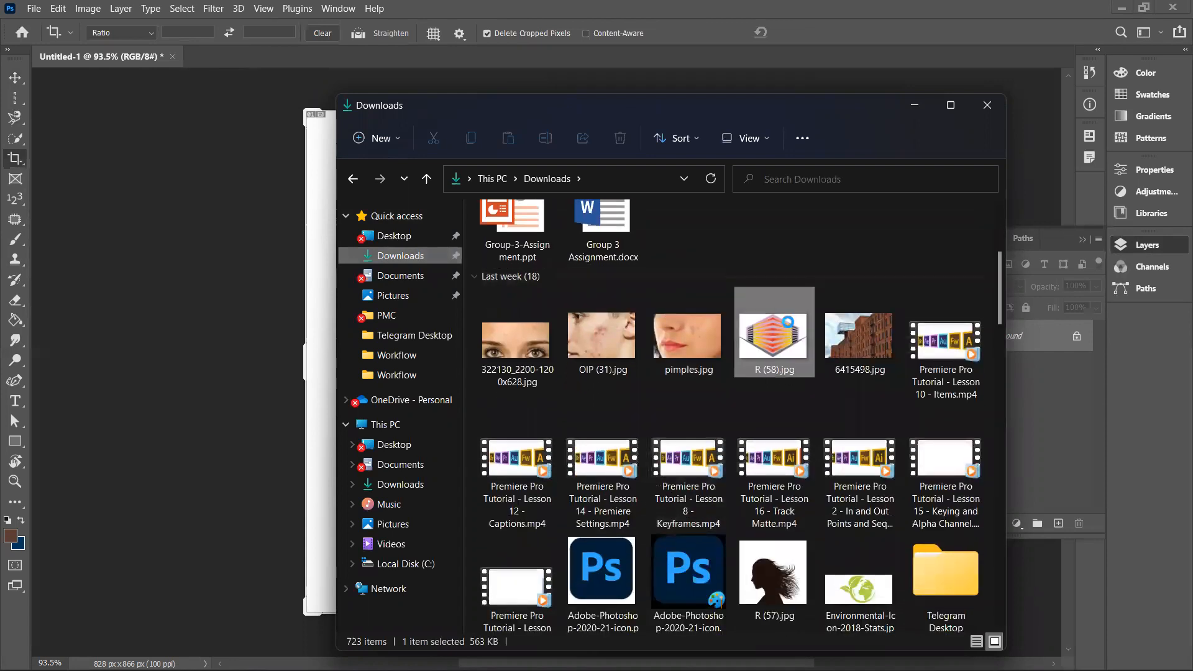
ctrl+click(870, 340)
drag(782, 340, 290, 48)
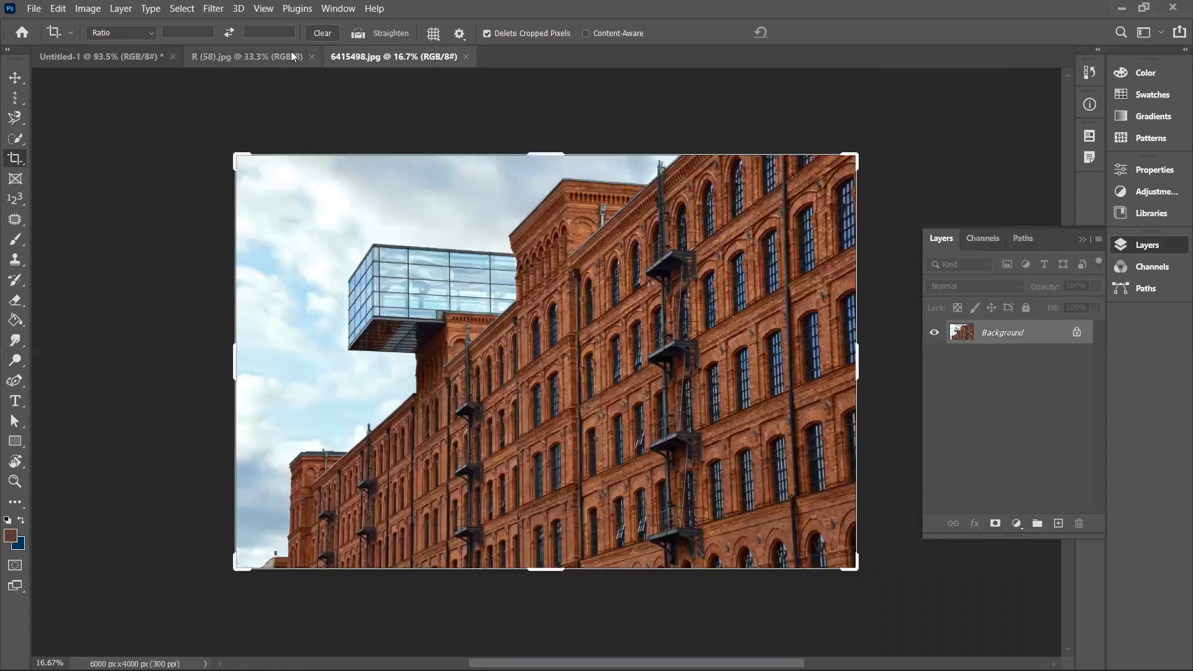
- Perspective-crop R (58).jpg to the left face of the striped building, from the central corner to its outer edge, and undo the crop
click(291, 51)
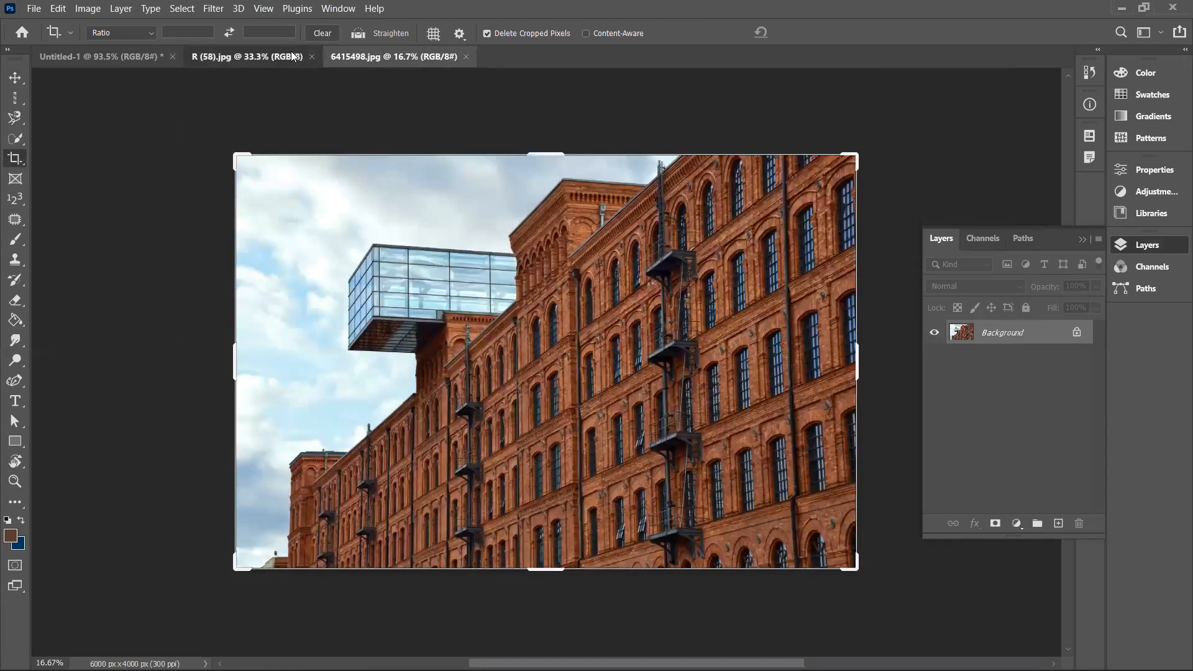
right_click(18, 160)
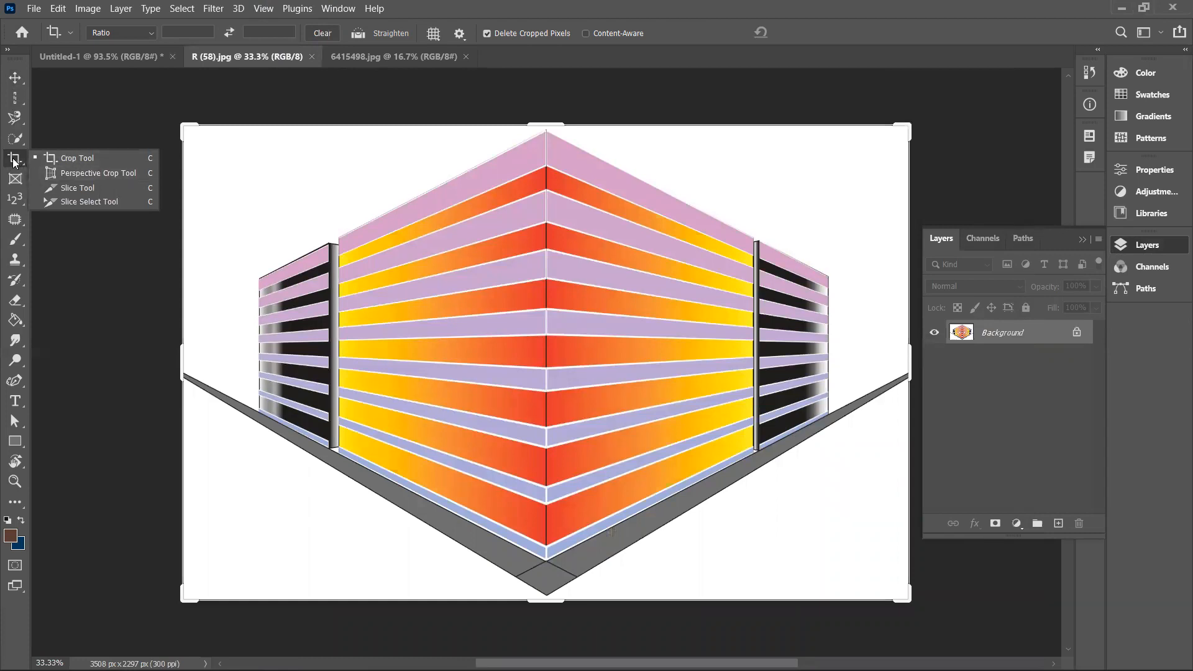
click(64, 176)
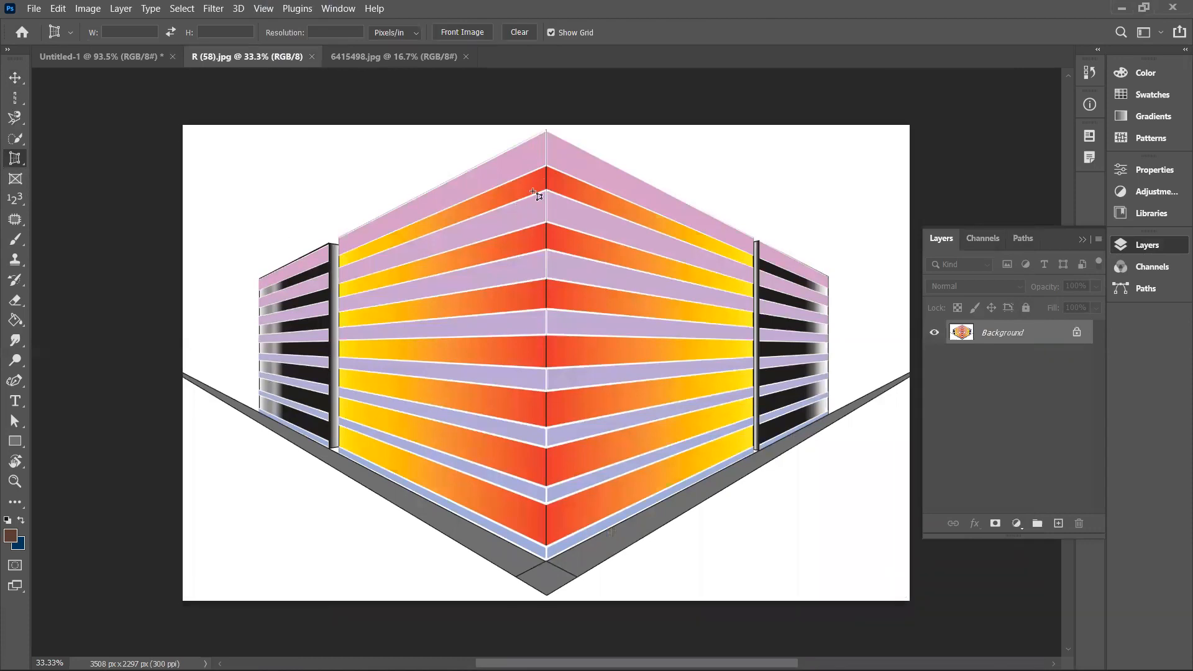
click(545, 129)
click(545, 561)
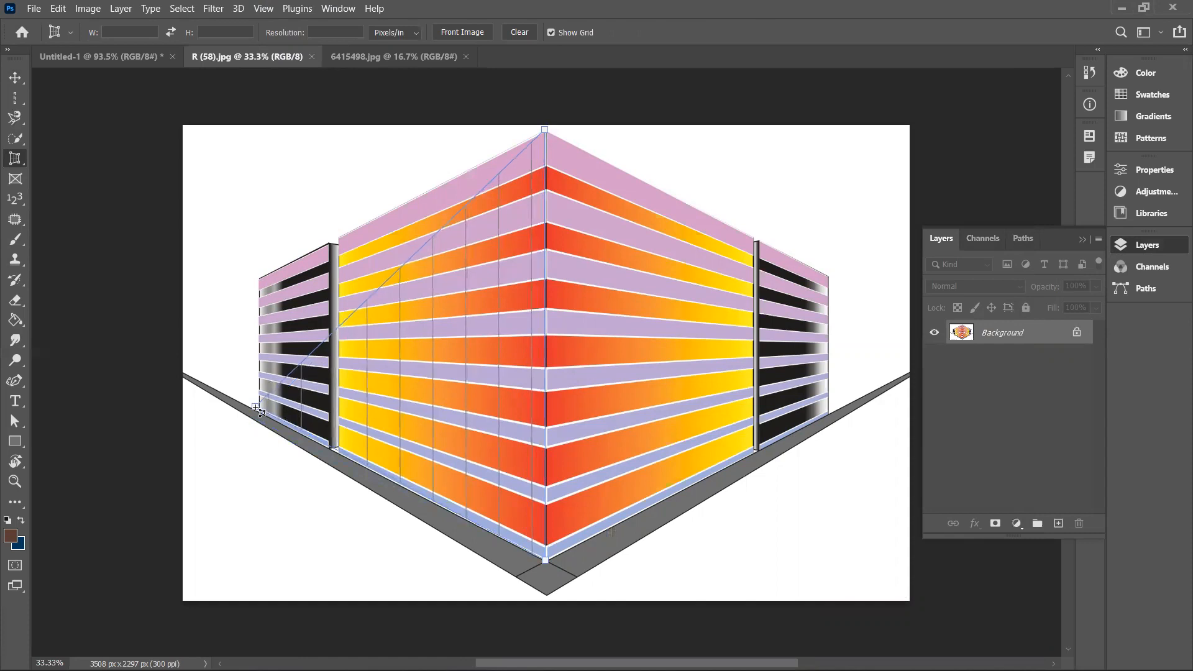
click(255, 408)
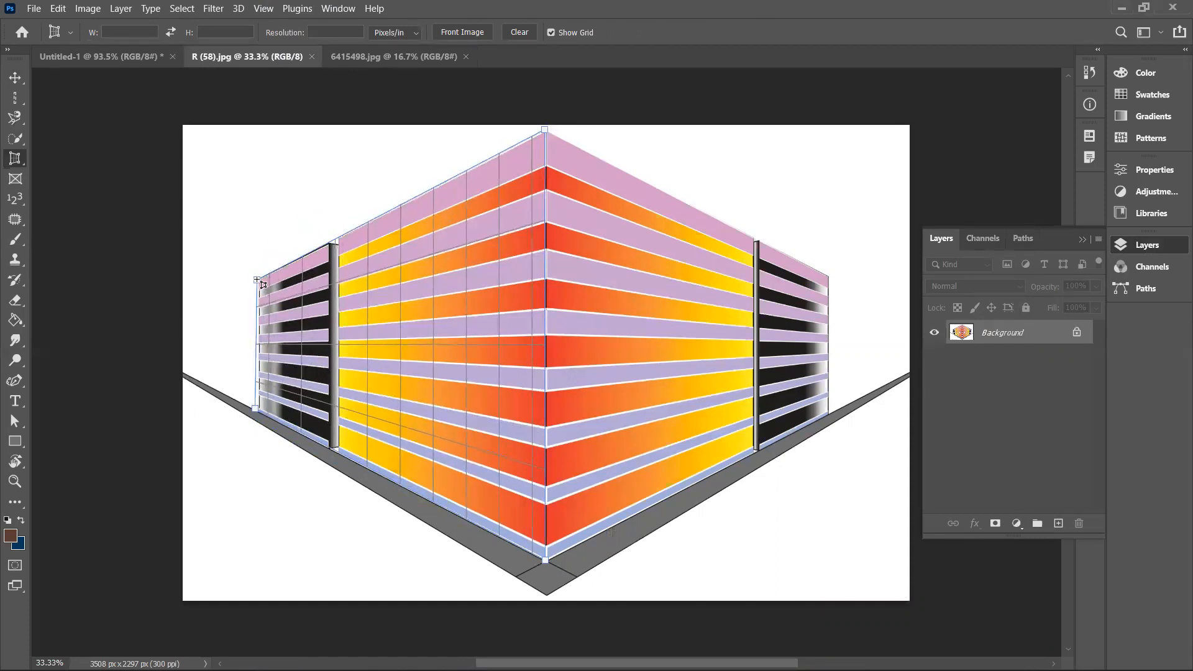
click(257, 280)
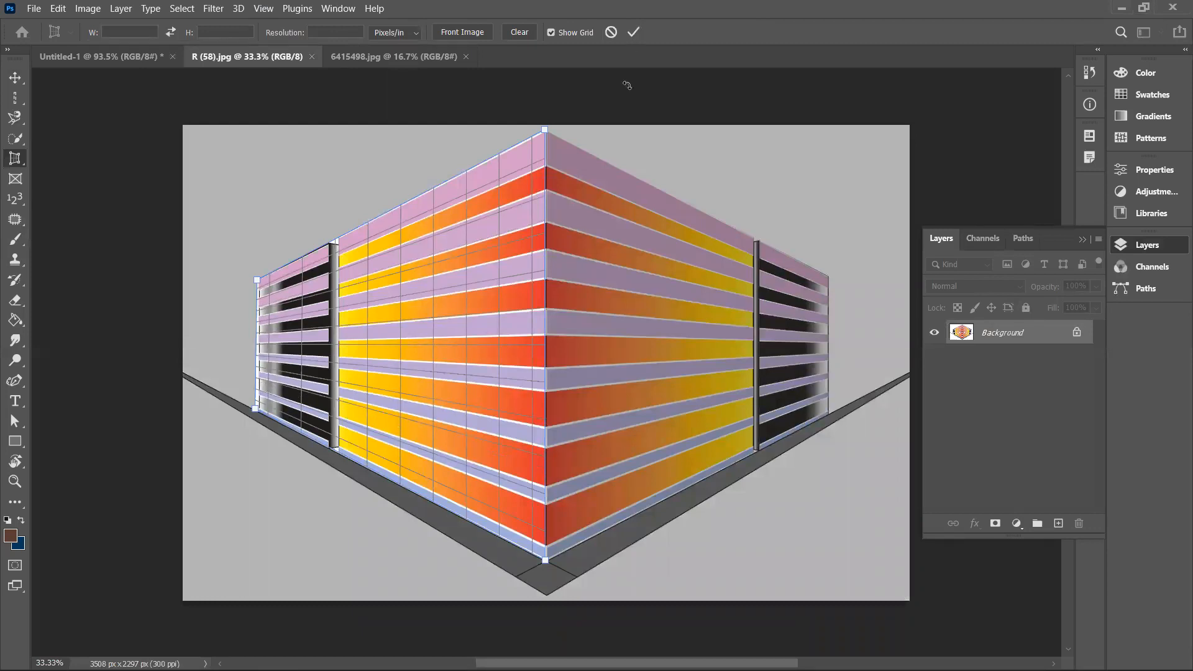
click(636, 32)
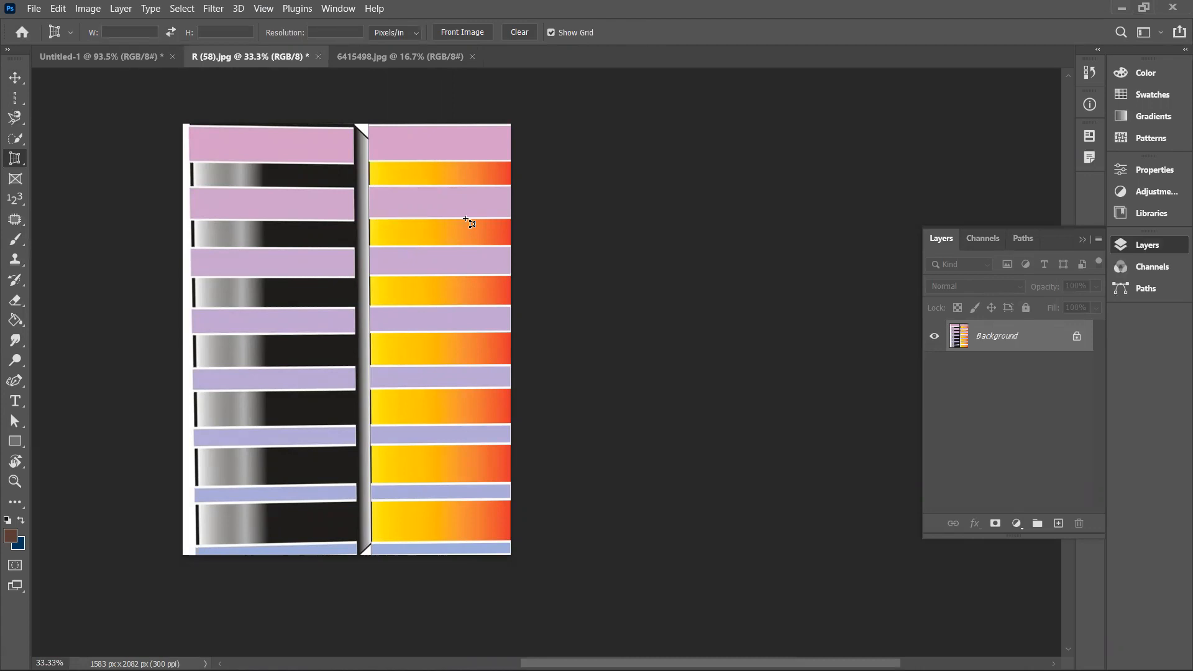
key(ctrl+z)
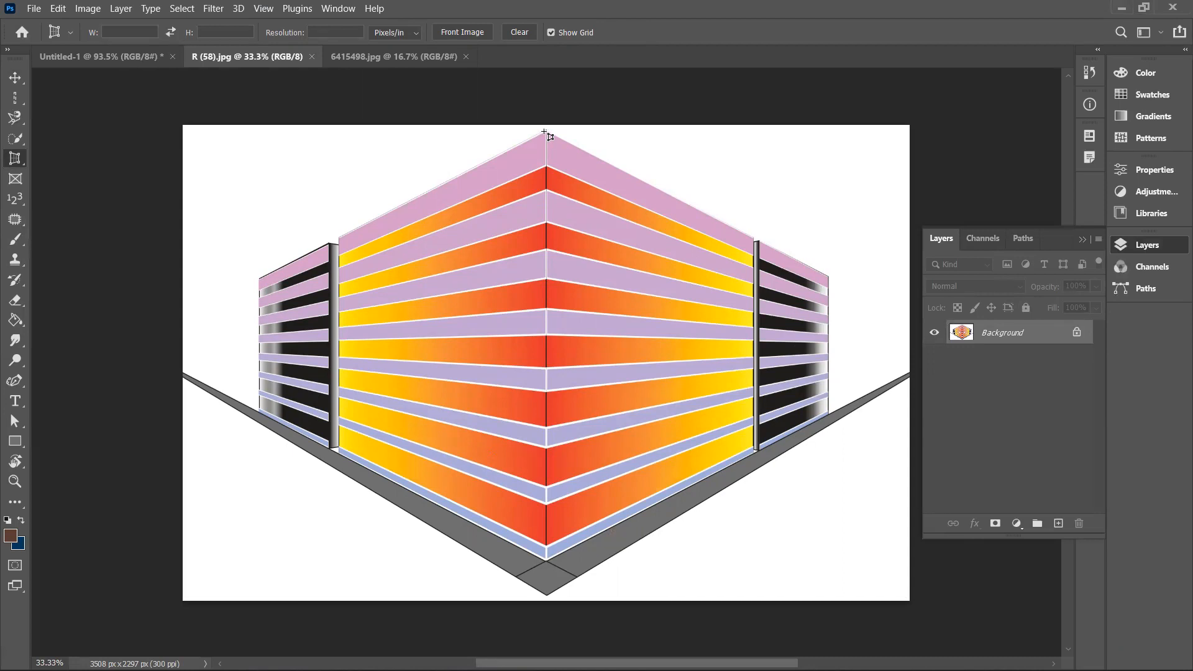
- Perspective-crop R (58).jpg to the building's right face, inspect the flattened facade along its full width, and undo the crop
drag(544, 132, 832, 280)
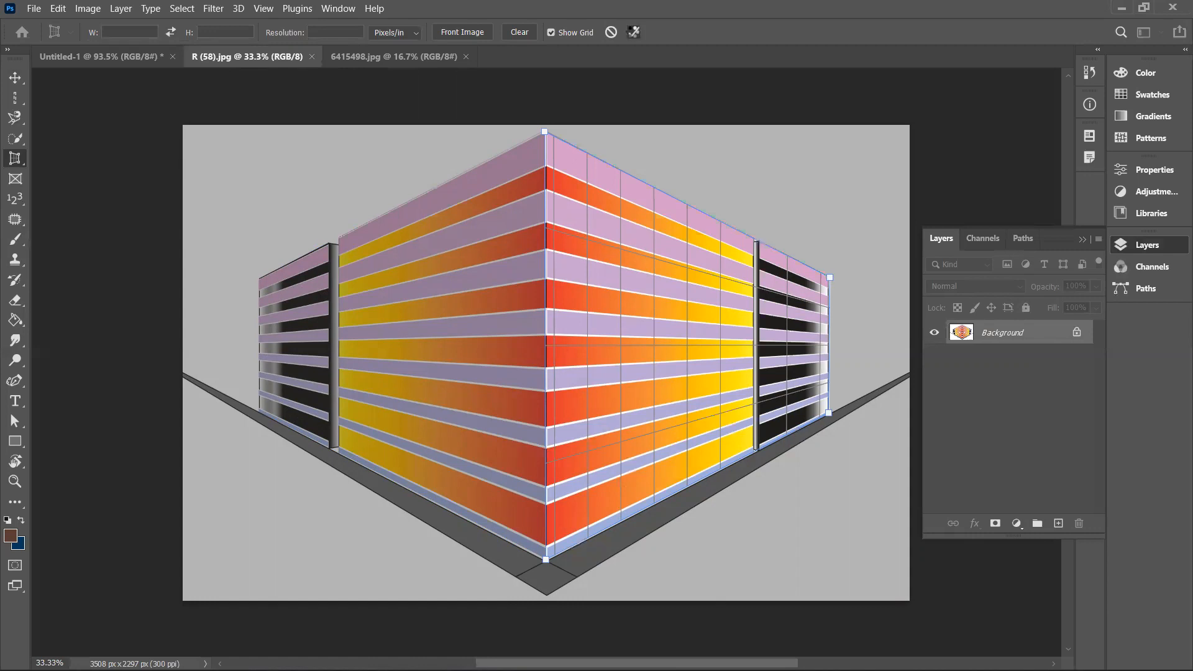
click(633, 31)
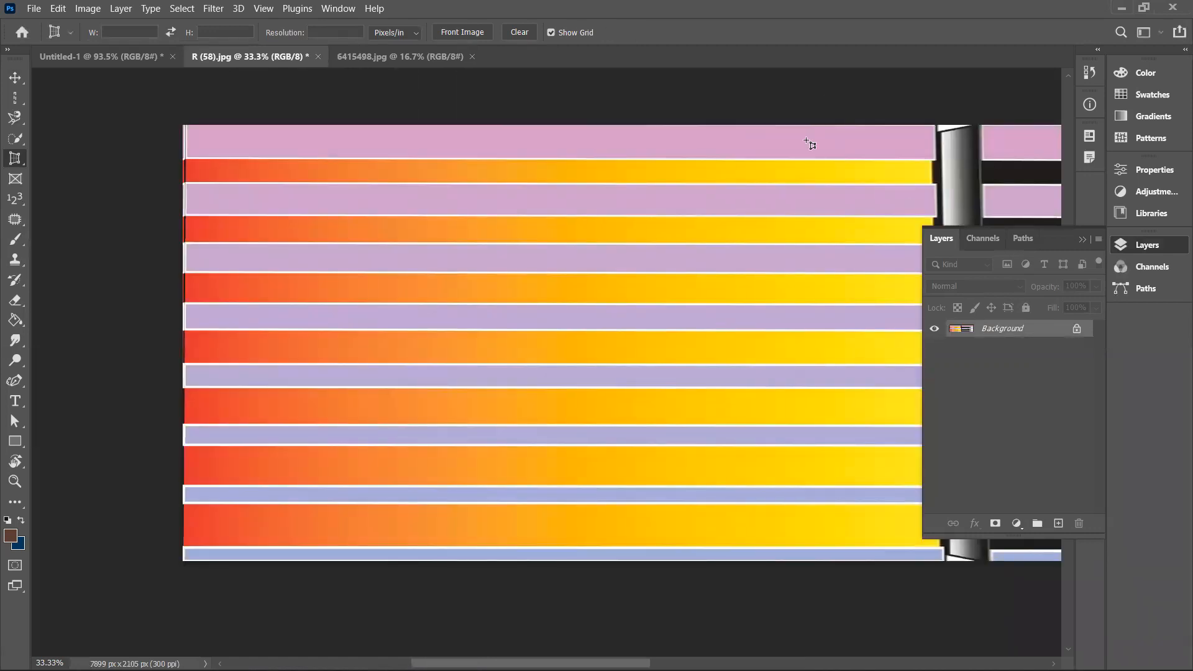
scroll(547, 342, right, 15)
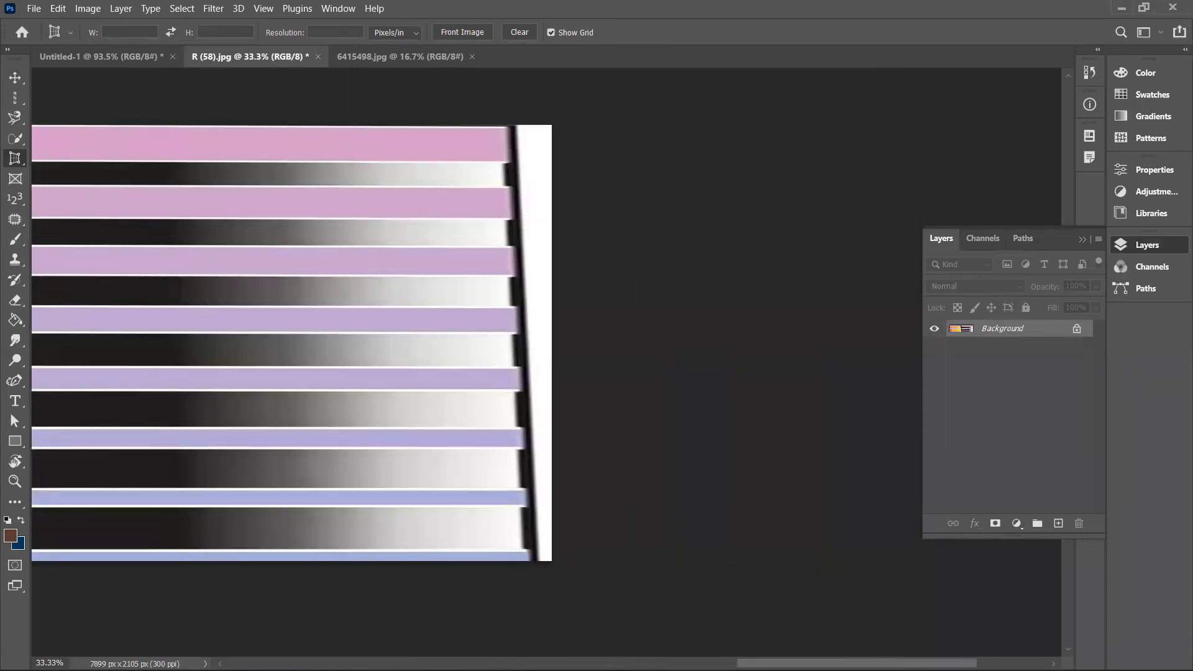
scroll(625, 644, left, 10)
scroll(685, 635, right, 10)
scroll(407, 636, left, 15)
scroll(381, 640, right, 20)
scroll(342, 625, left, 20)
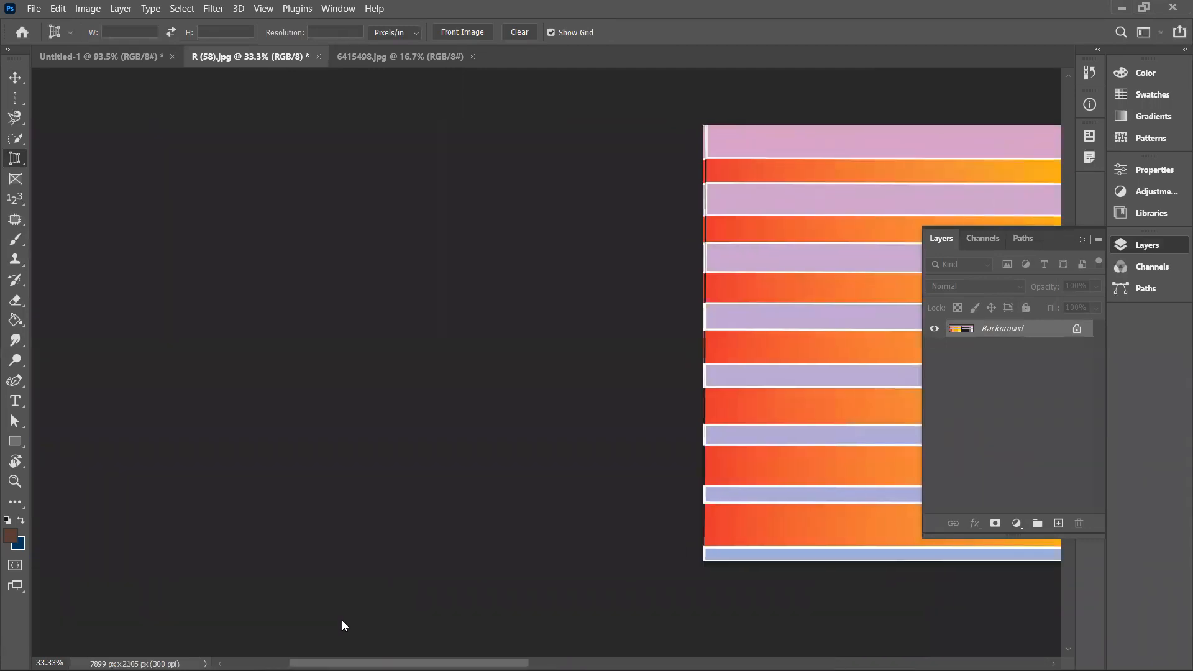
scroll(342, 626, right, 15)
key(ctrl+z)
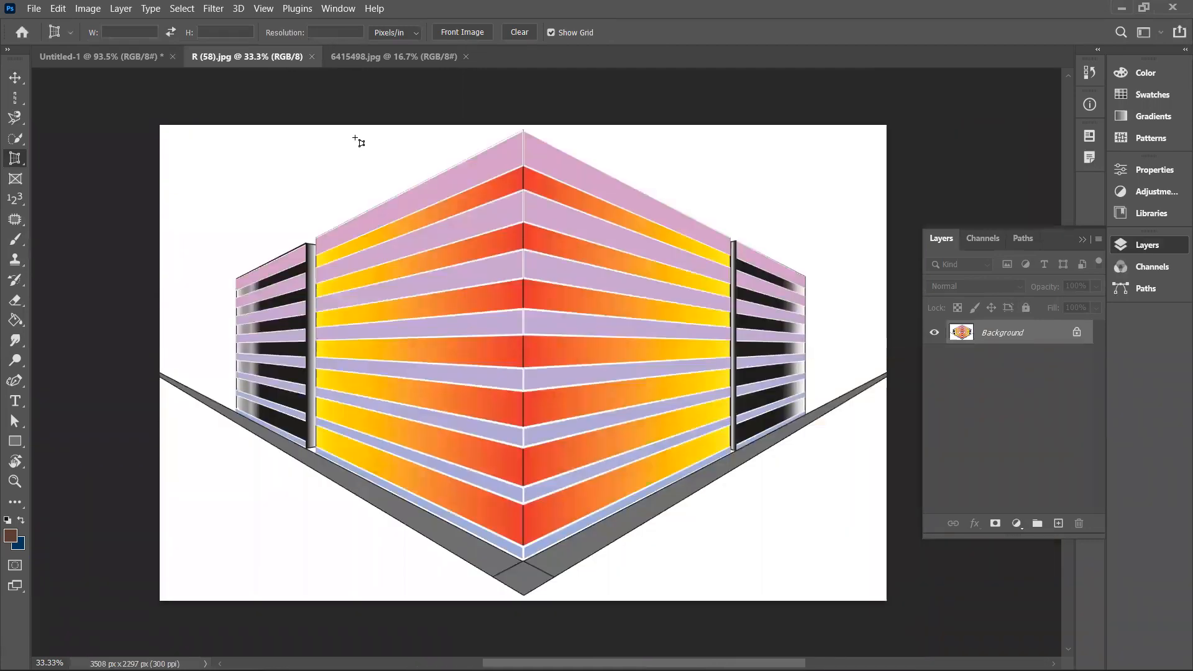
- Perspective-crop 6415498.jpg to the slanted row of windows between two brick ledges, and undo the crop
click(358, 64)
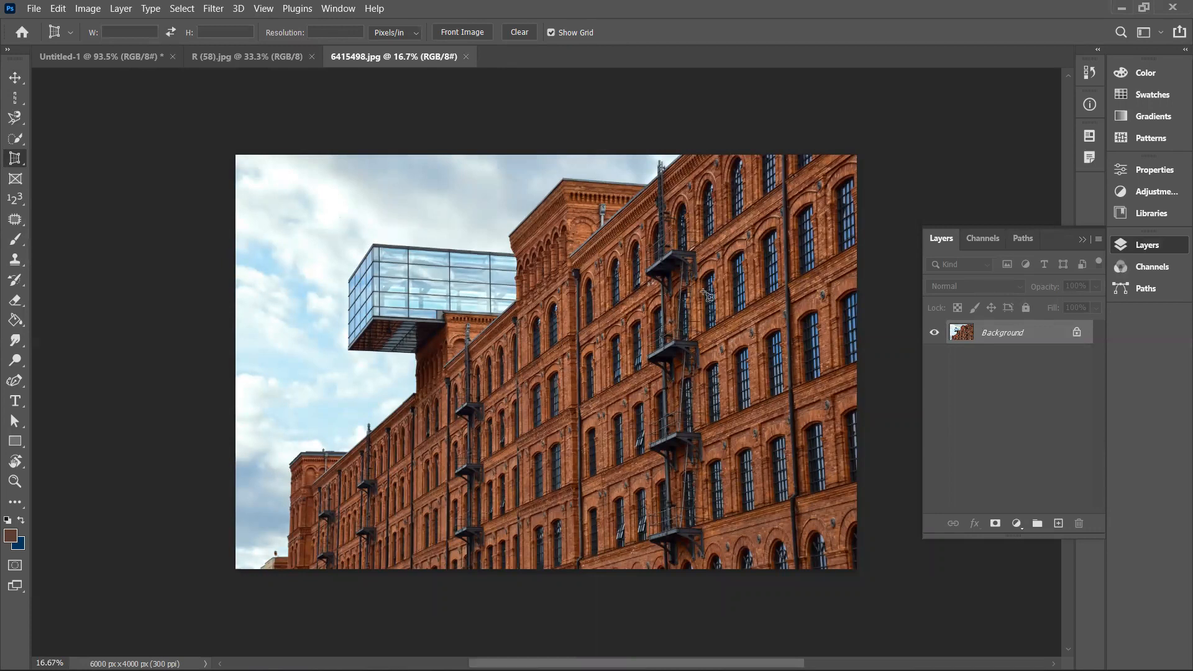
click(856, 243)
click(458, 476)
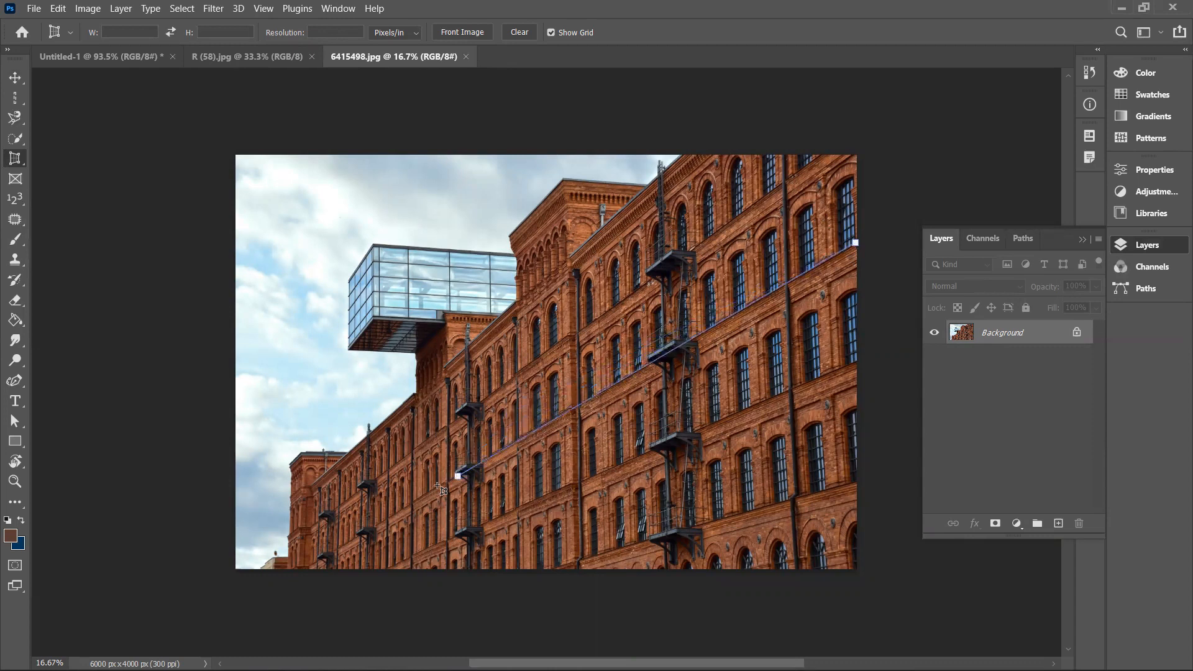
click(410, 504)
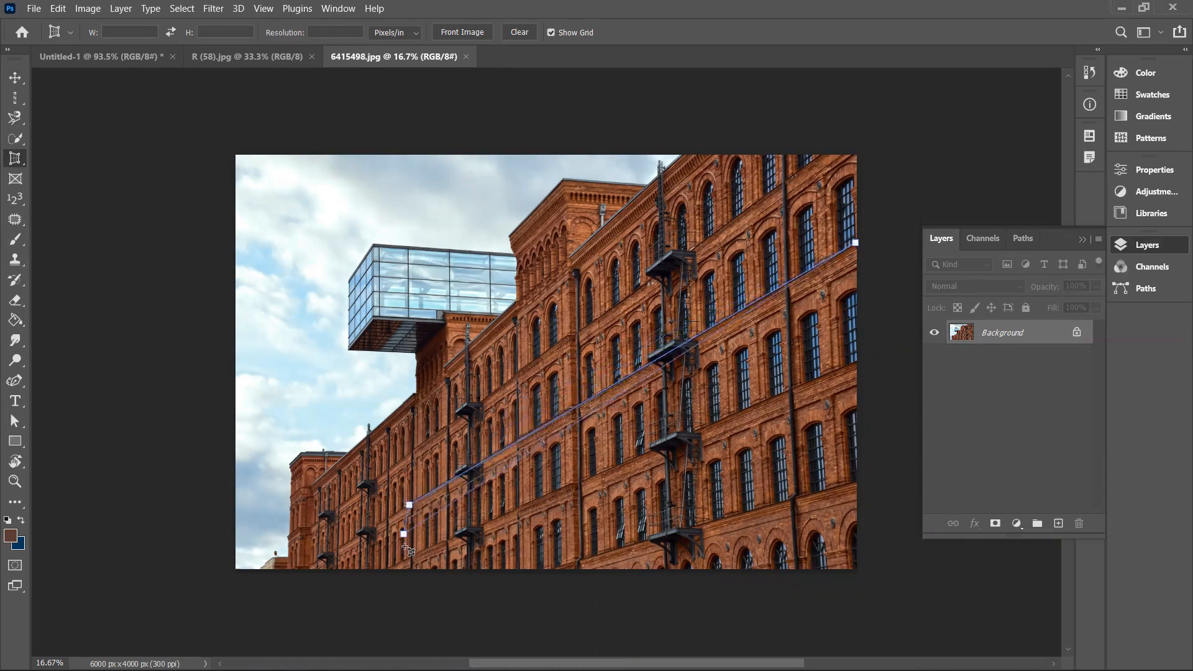
click(410, 559)
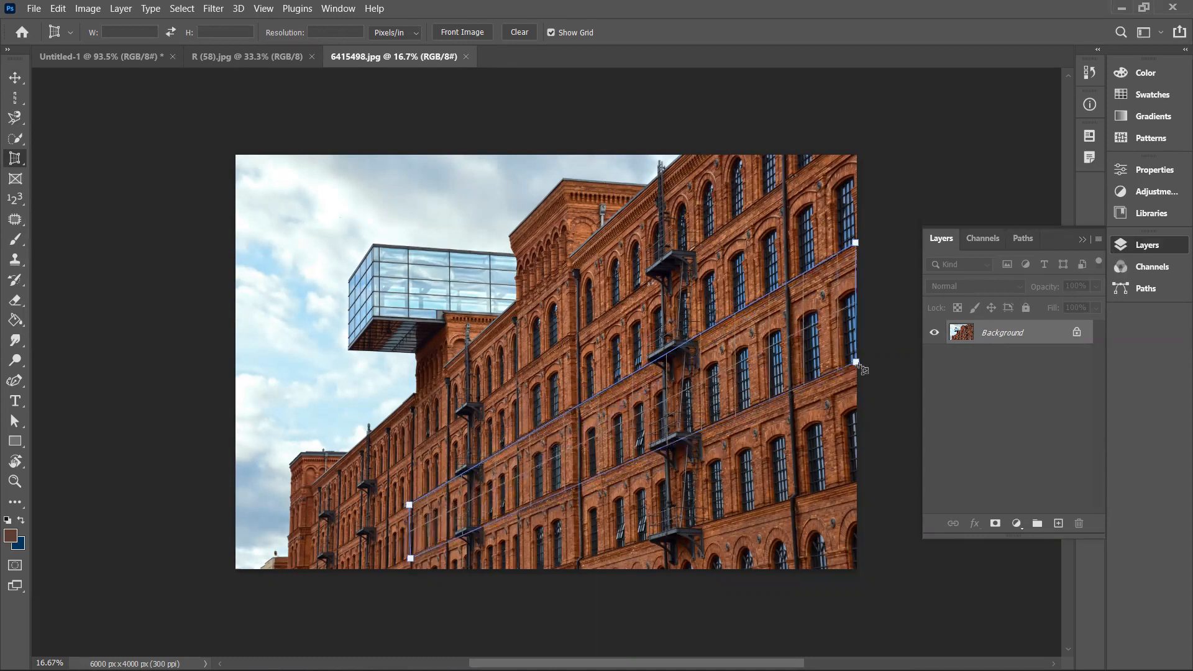
click(855, 362)
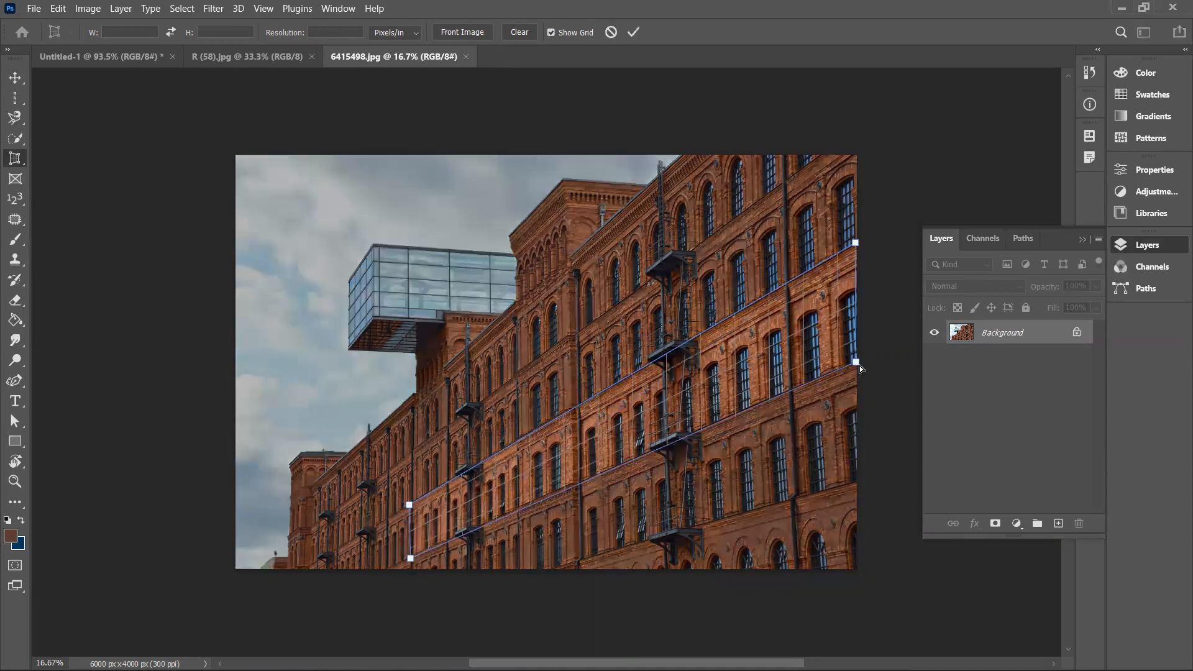
click(634, 34)
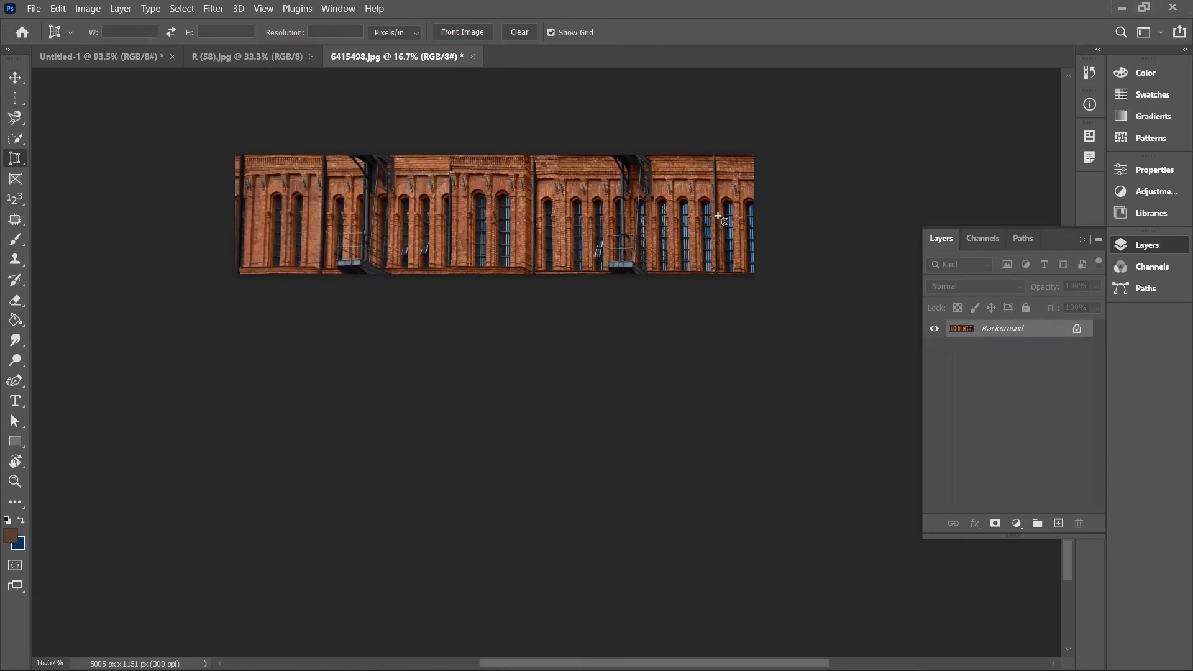
key(ctrl+z)
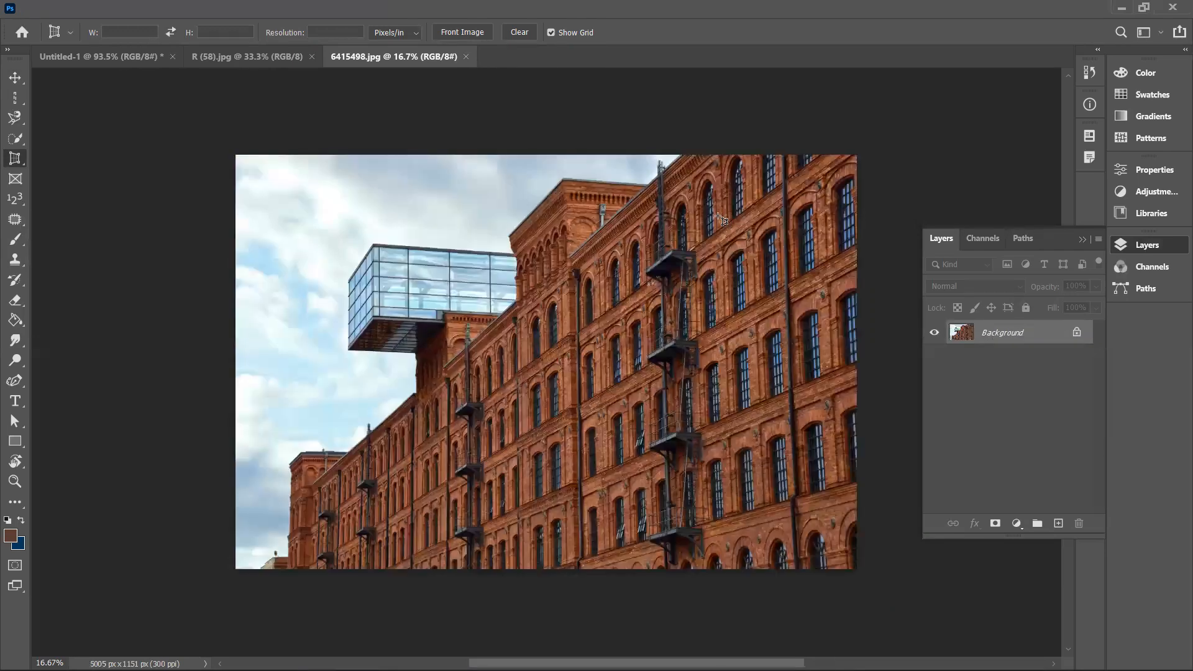
- Draw two brown rectangles in the upper half of Untitled-1, about 204 x 189 px on the left and 198 x 208 px on the right
right_click(19, 158)
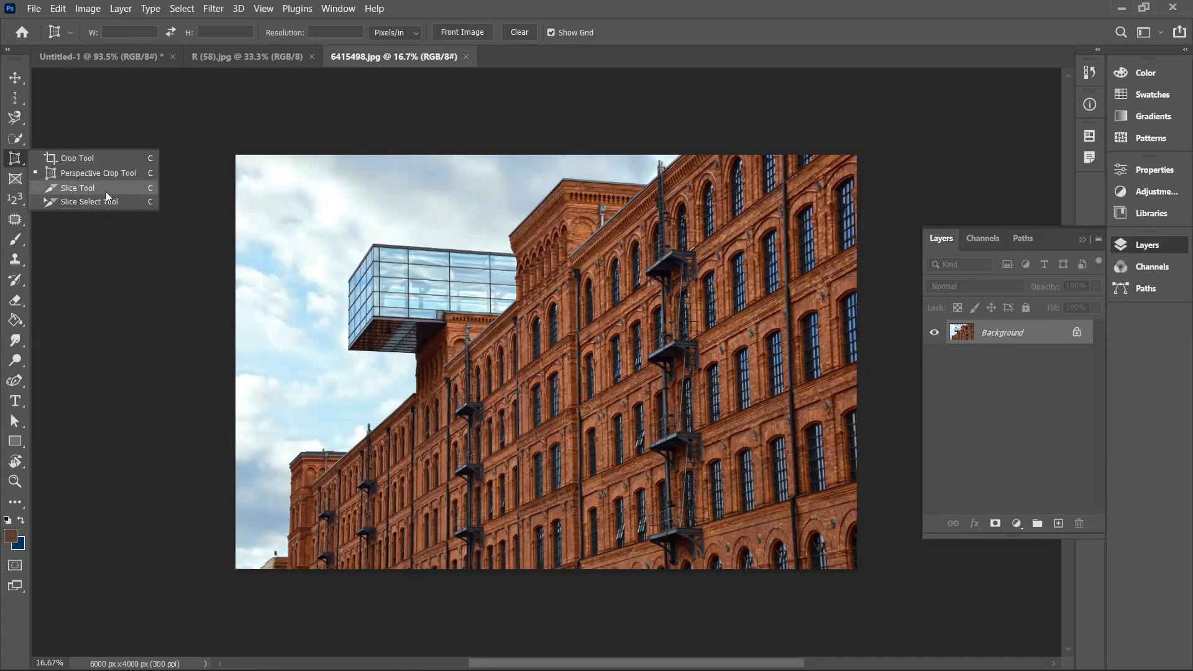
click(85, 65)
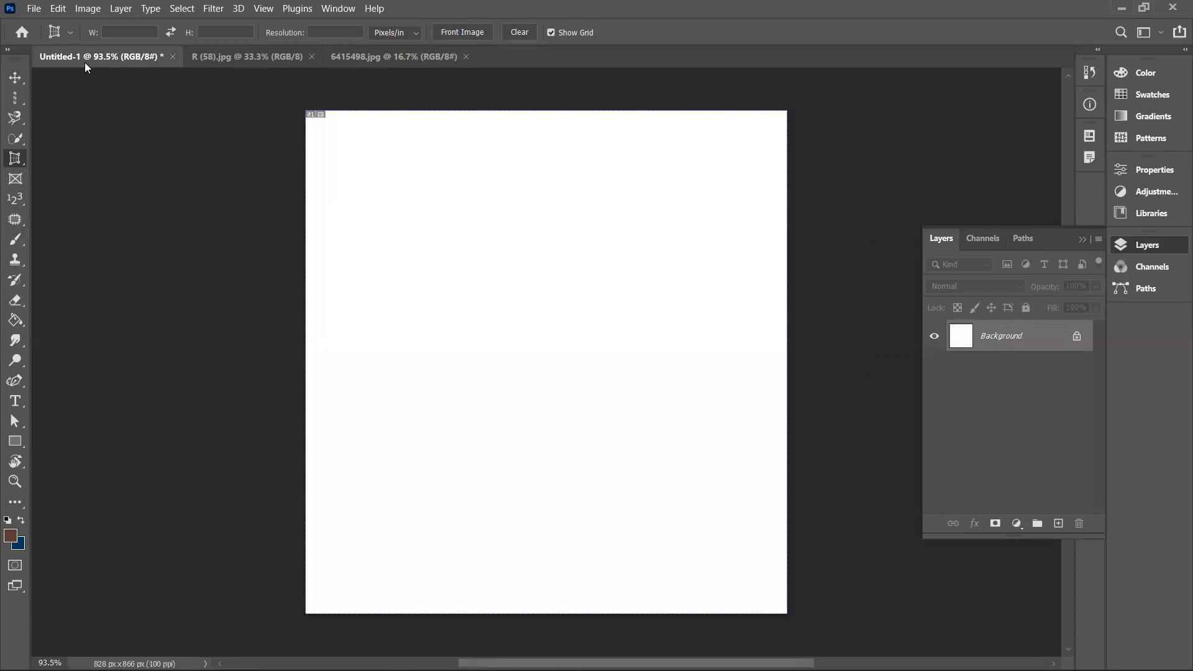
right_click(18, 166)
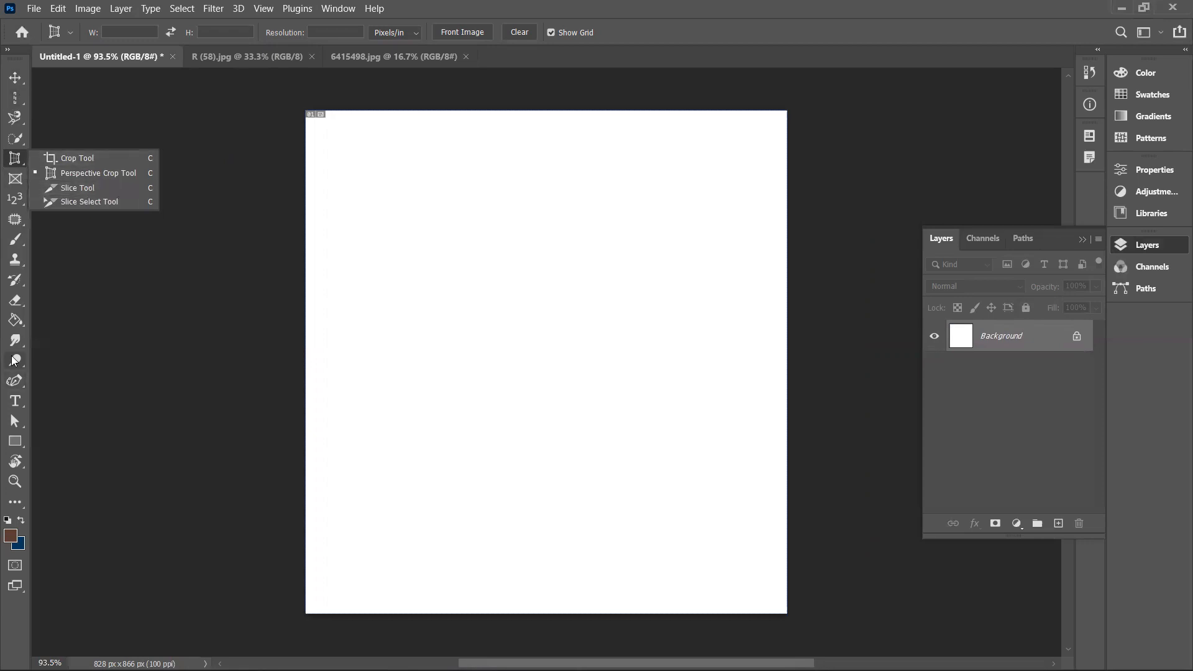
click(15, 442)
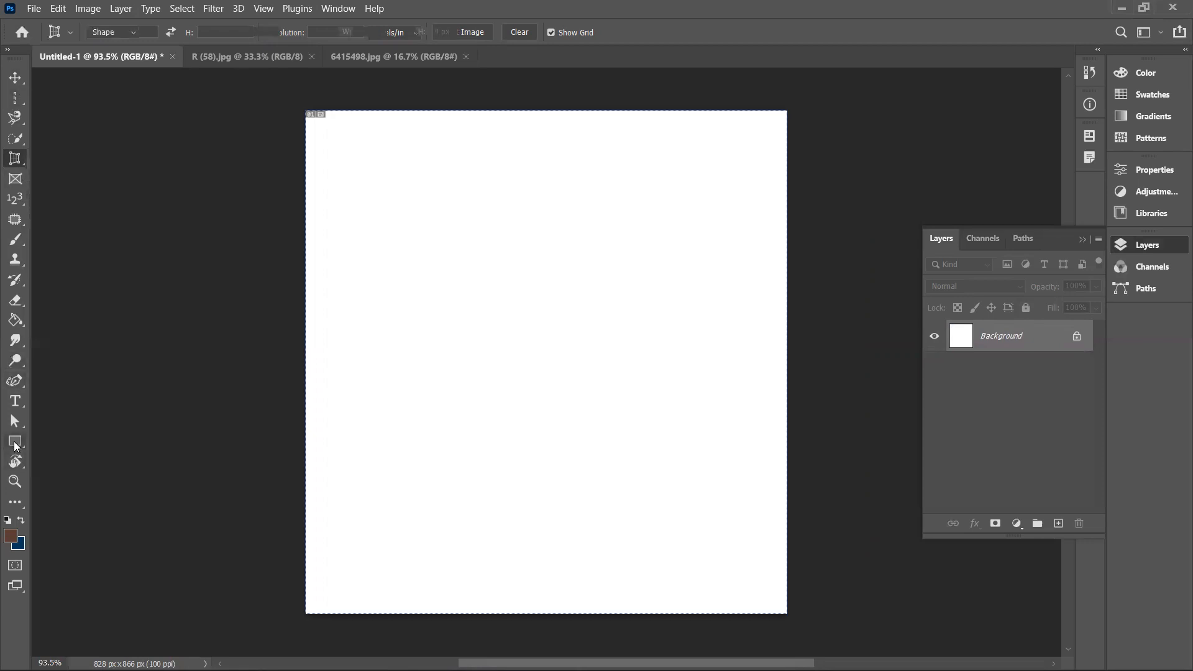
right_click(16, 441)
click(68, 442)
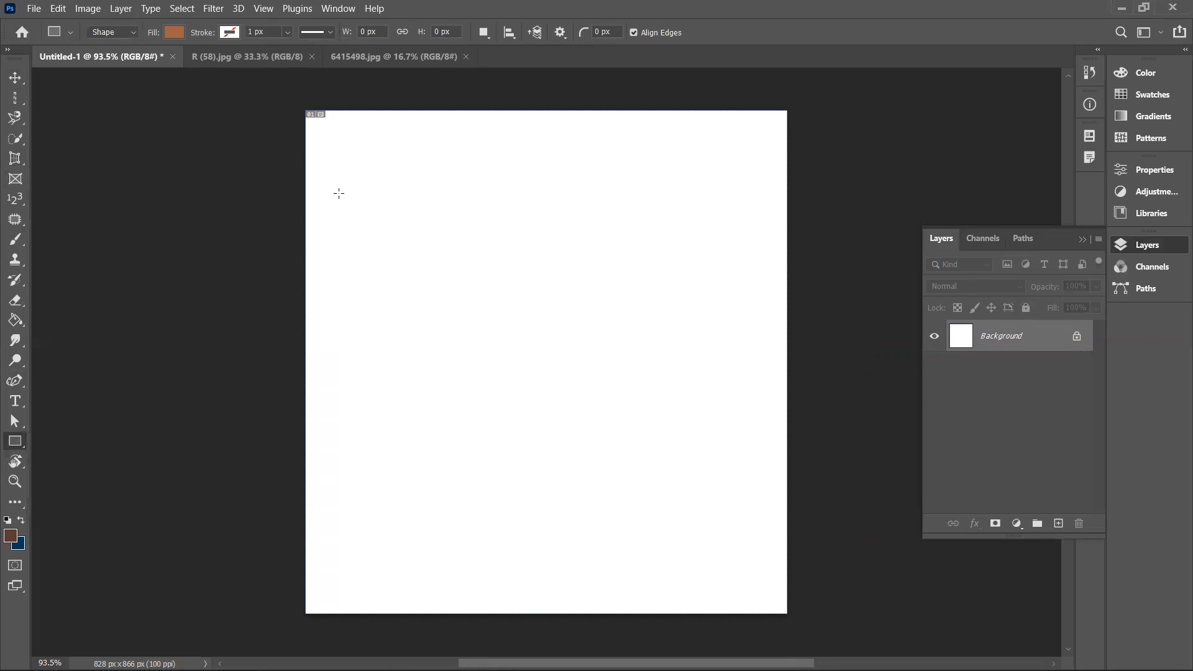
drag(406, 242, 456, 303)
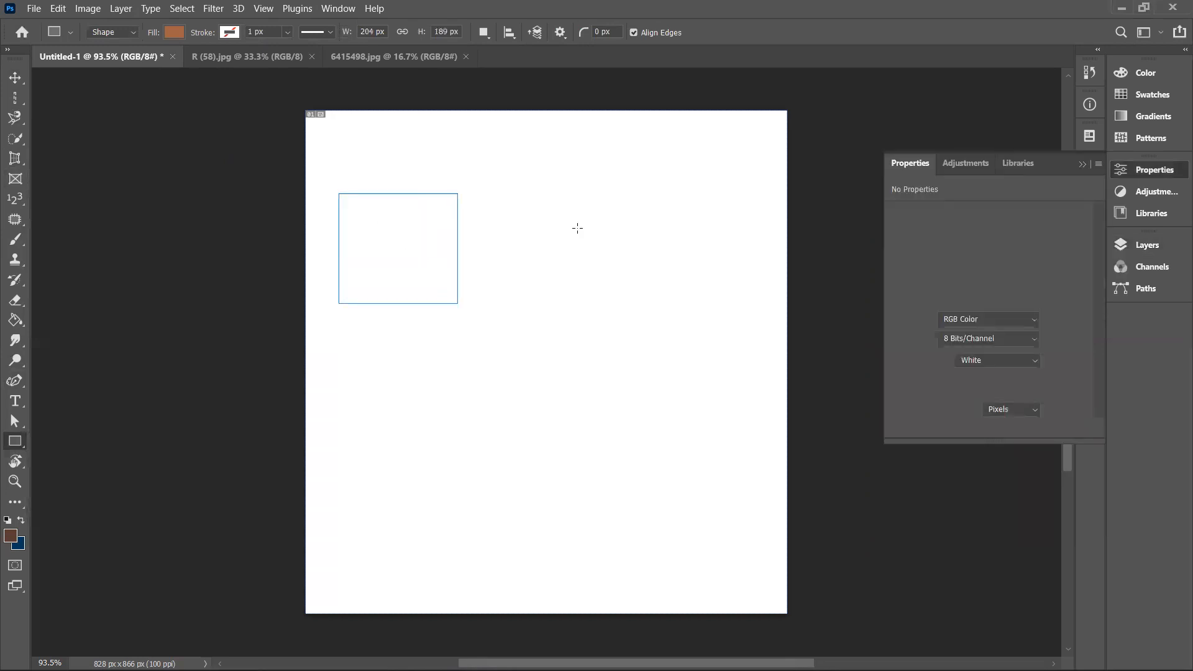
drag(578, 200, 694, 320)
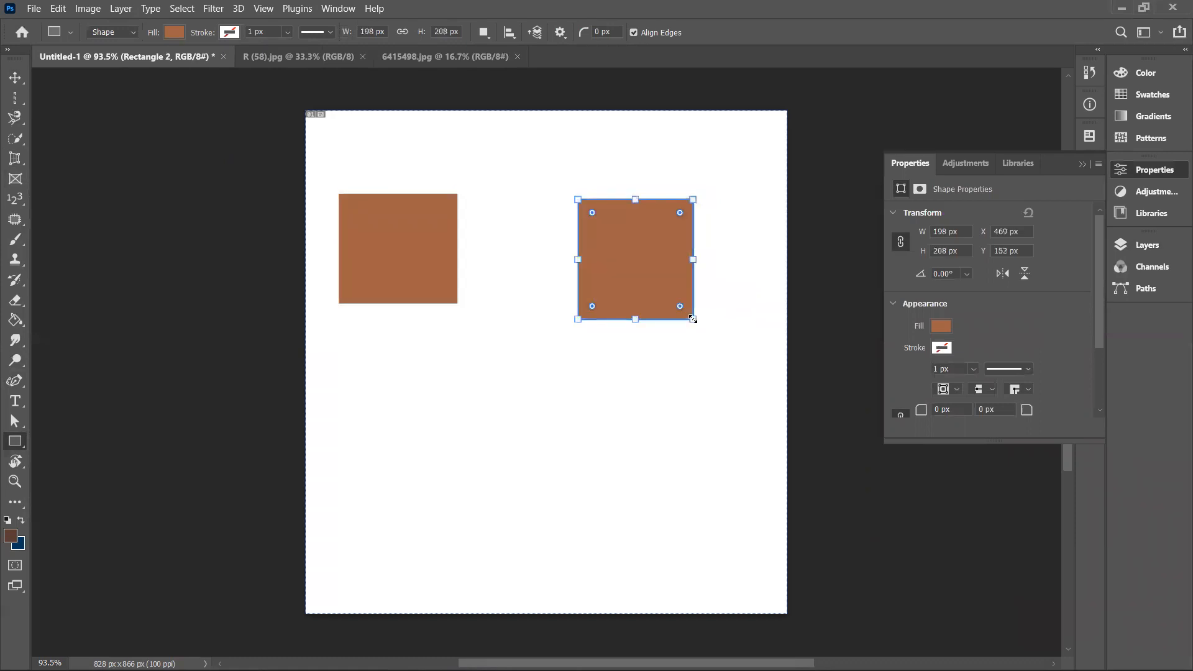
- Create a slice tightly around each of the two brown rectangles with the Slice tool
click(17, 162)
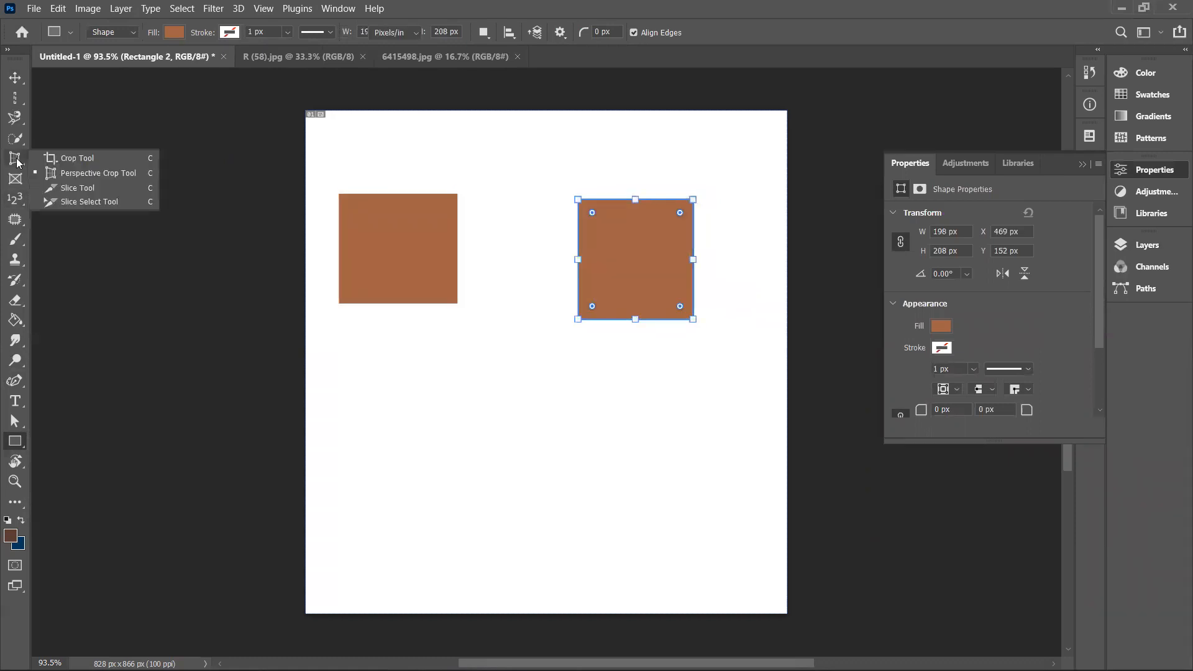
click(78, 188)
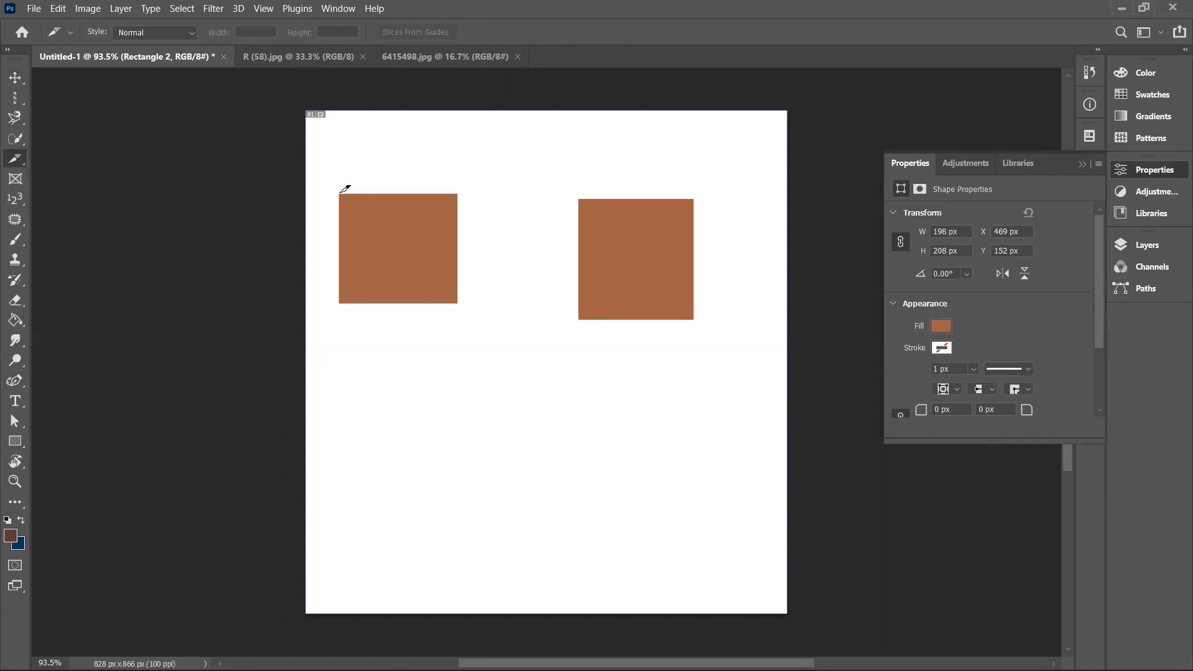
drag(345, 189, 459, 302)
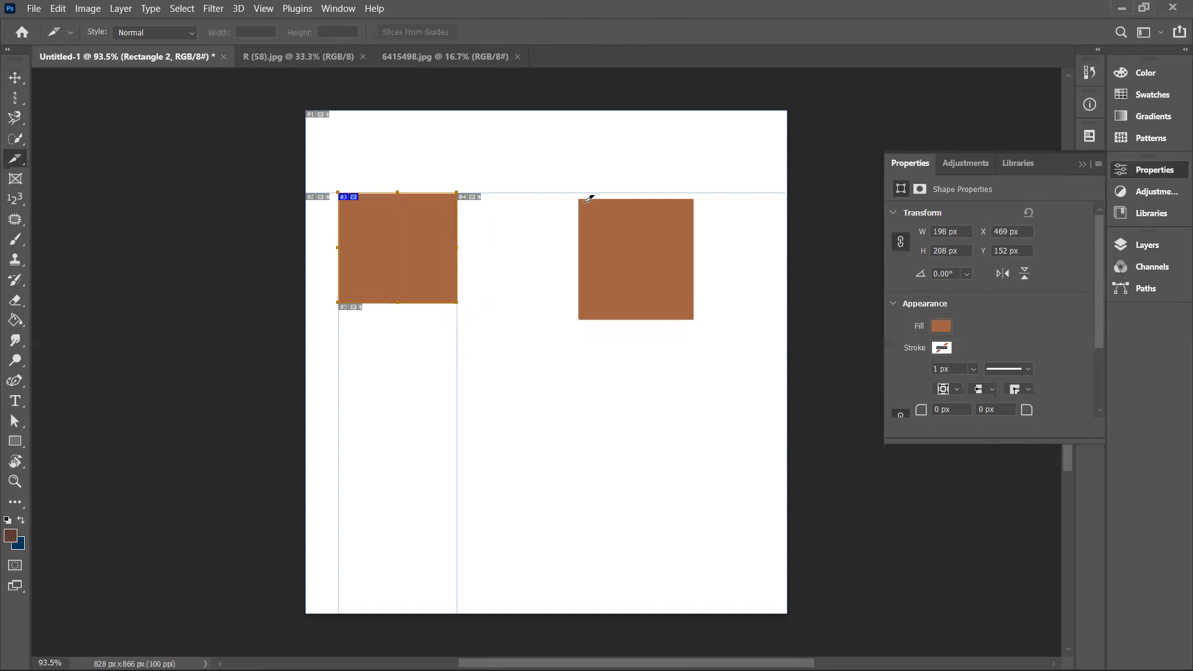
drag(583, 193, 703, 318)
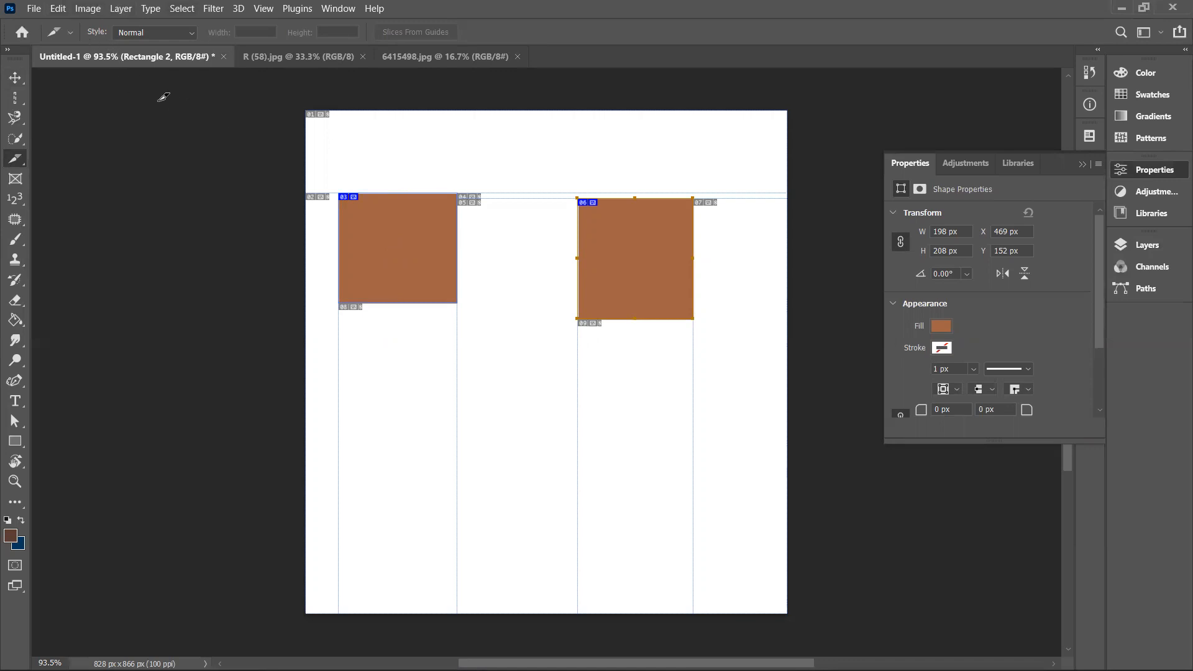
- Move the left rectangle's slice onto the blank area below with Slice Select, undo that, and move the right rectangle's slice below the rectangles
right_click(16, 160)
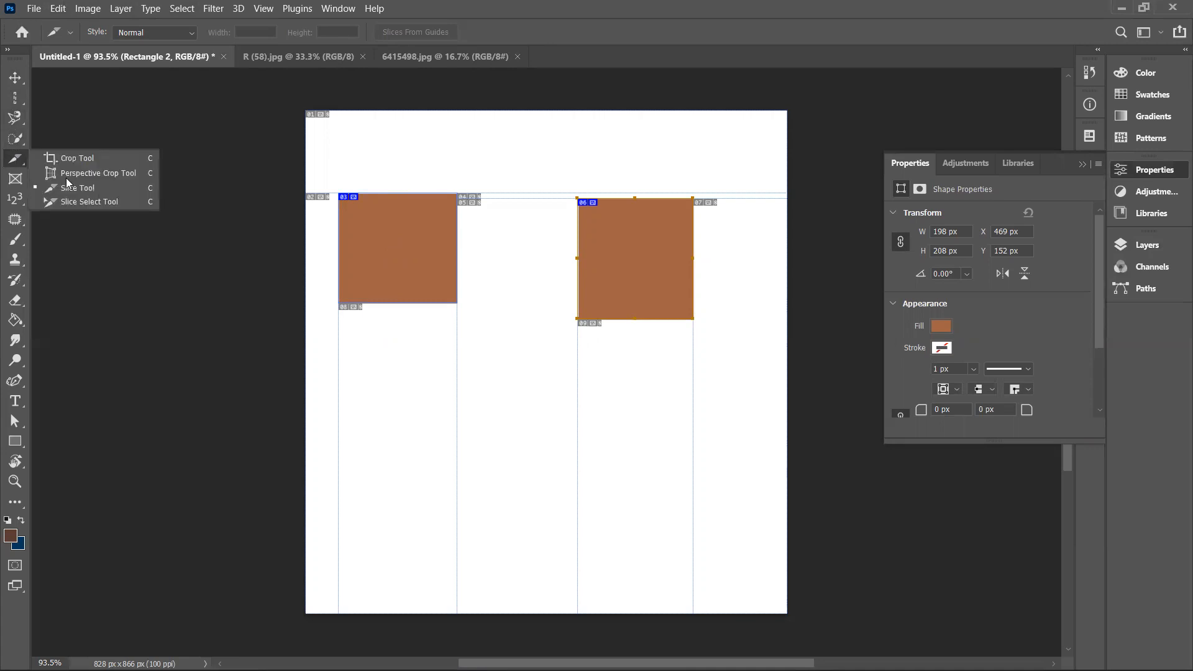
click(82, 202)
drag(371, 233, 470, 404)
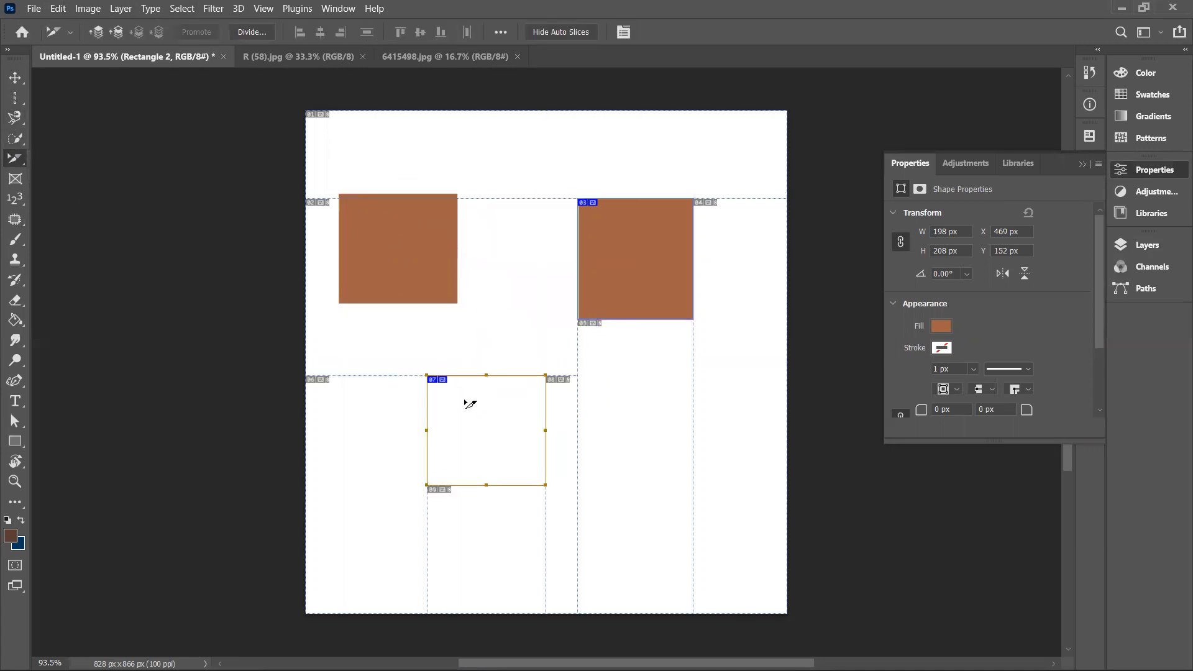
key(ctrl+z)
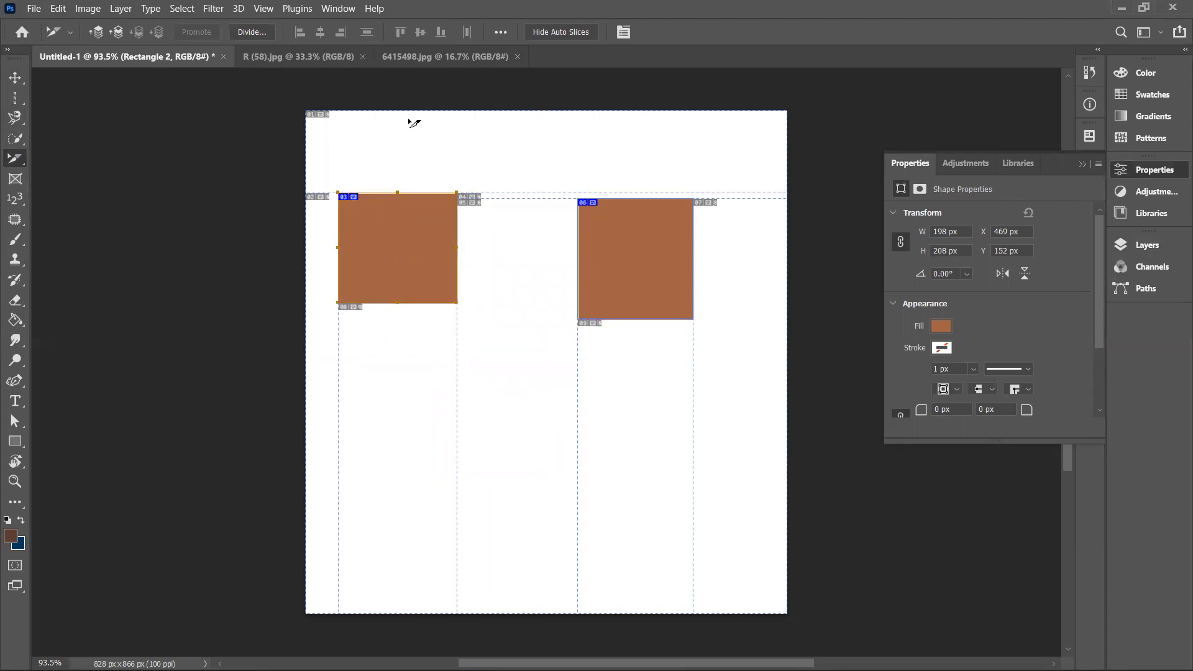
drag(614, 243, 561, 373)
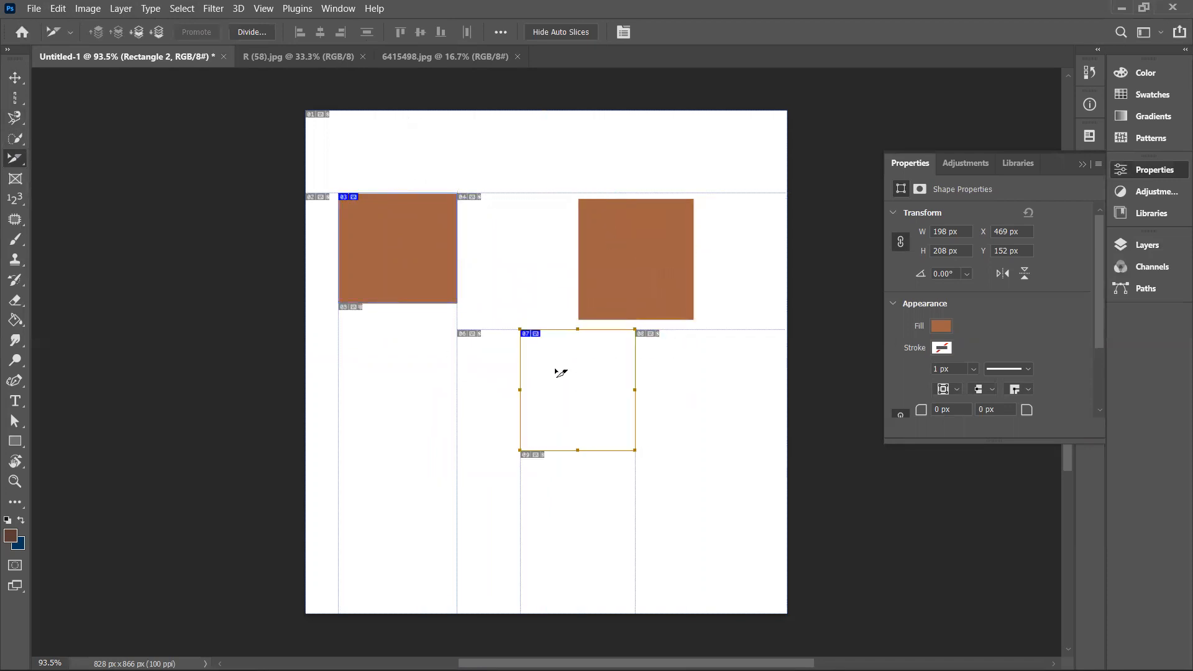
- Undo moving the right rectangle's slice, and open the Save for Web (Legacy) export for the document
key(ctrl+z)
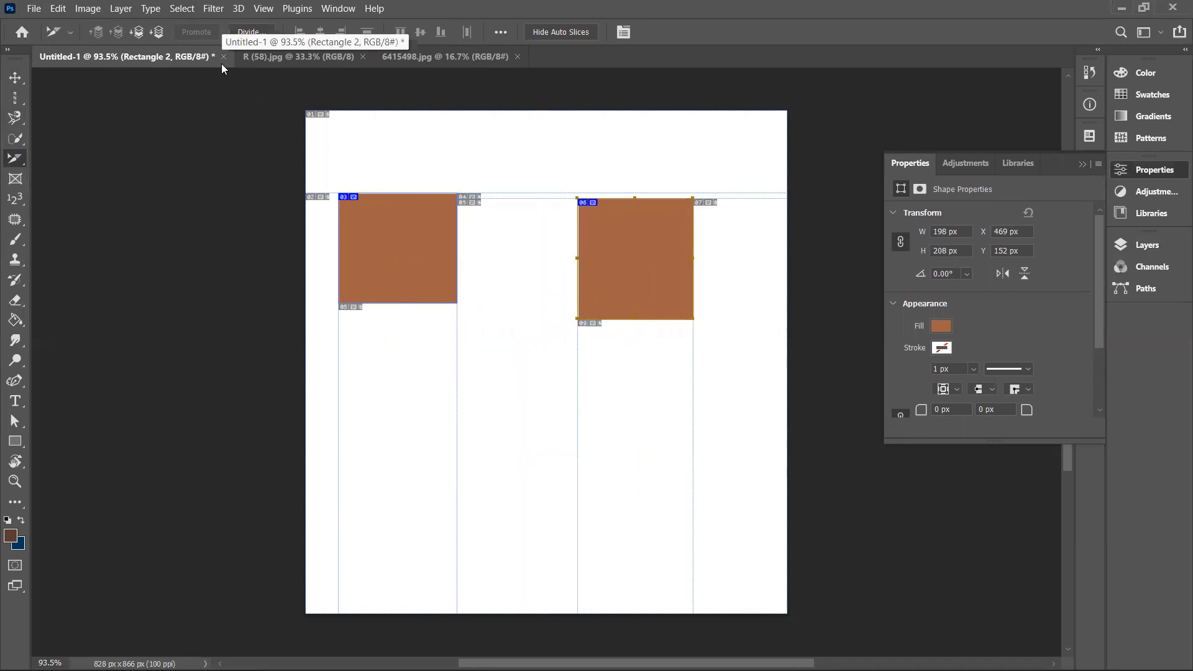
click(33, 8)
mouse_move(207, 240)
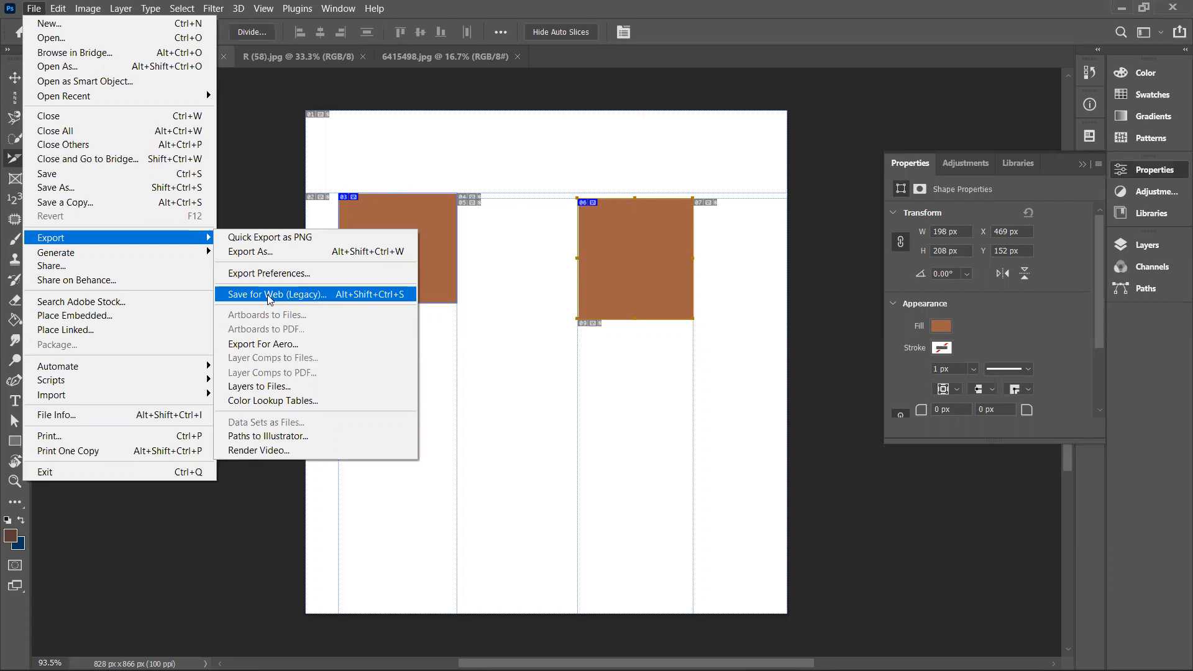
click(267, 295)
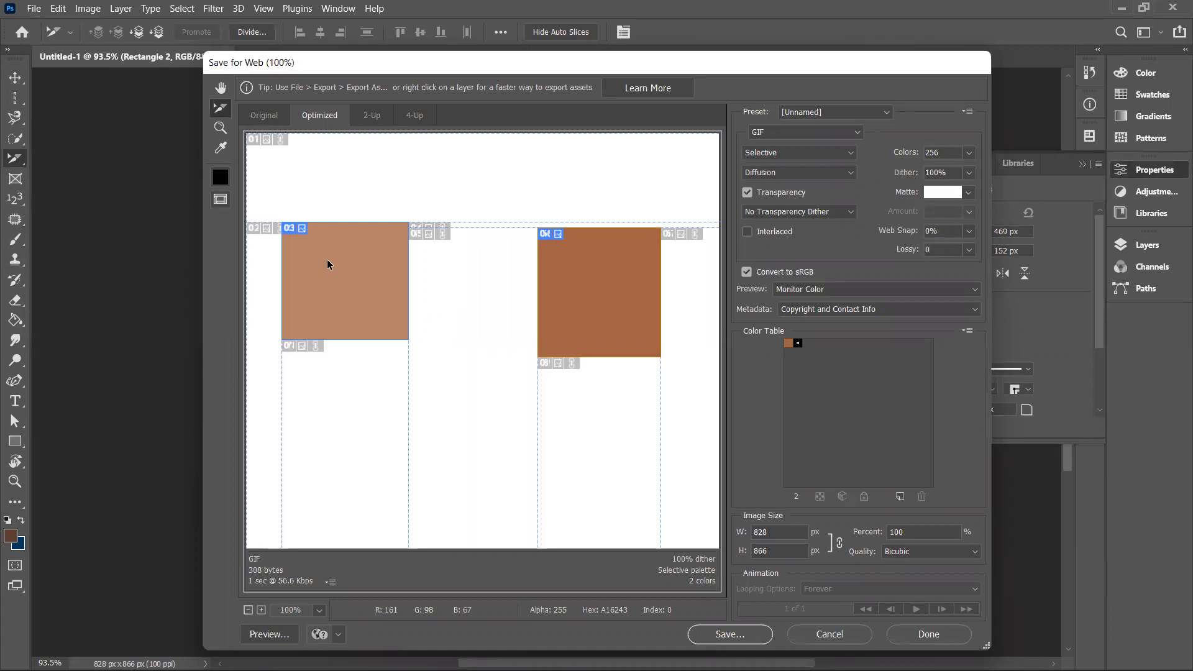
- Edit the left rectangle's slice options, keeping the slice type Image and setting the name to aaa
double_click(327, 260)
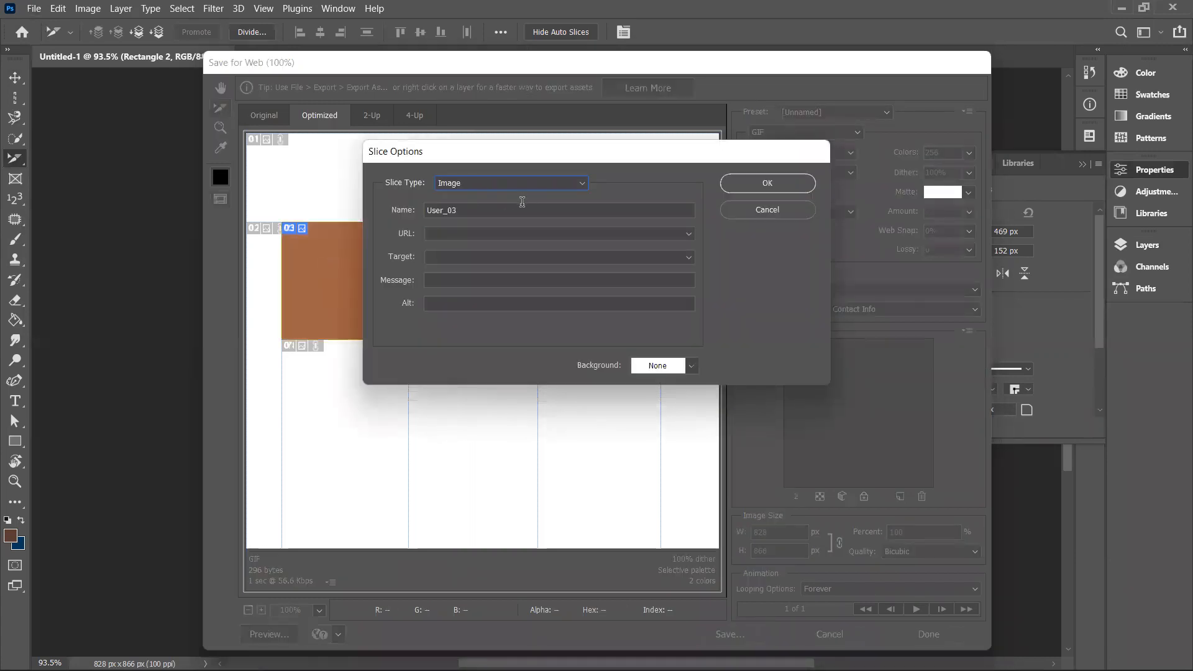
click(559, 184)
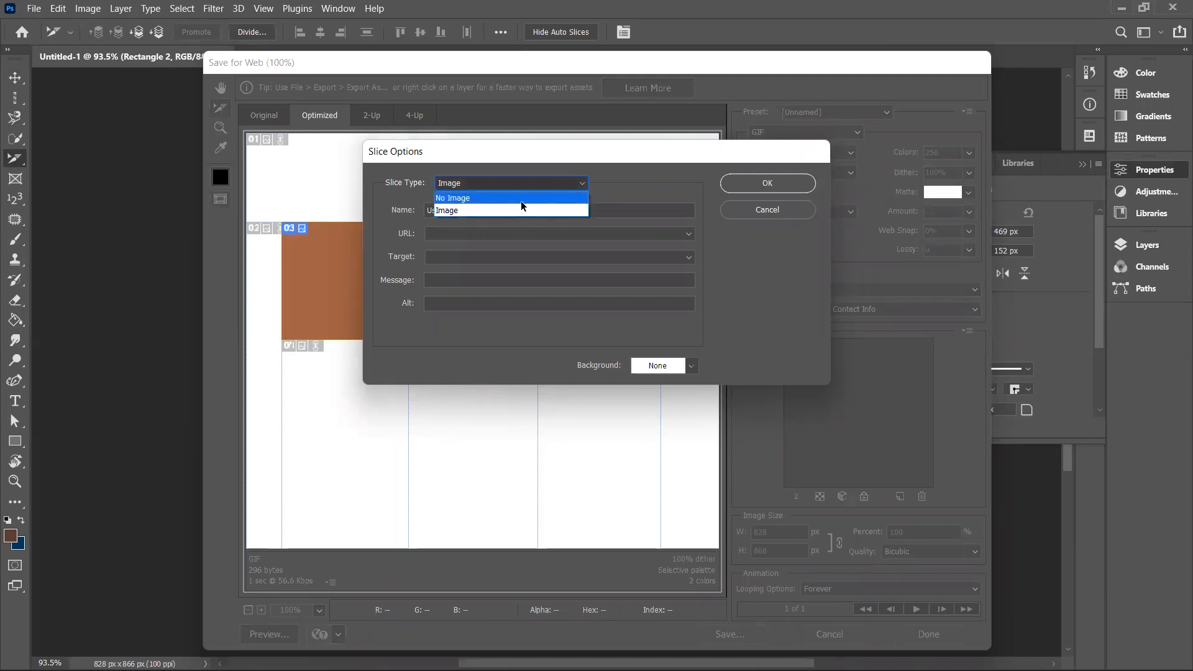
click(547, 211)
drag(548, 210, 412, 213)
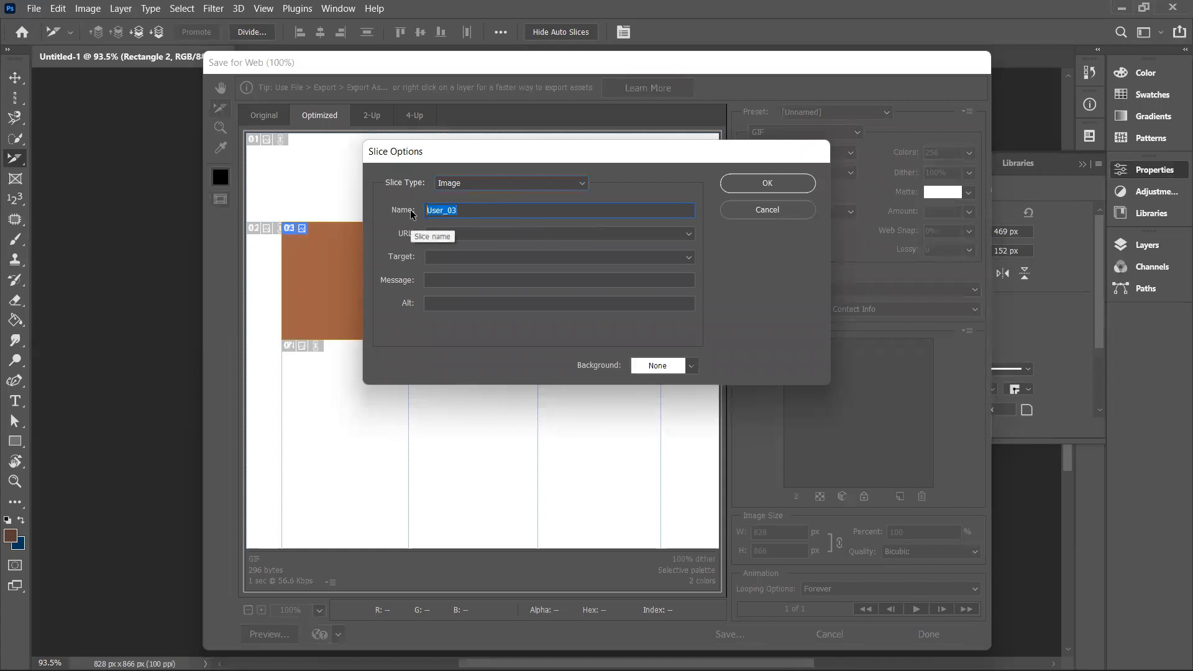
text(aaa)
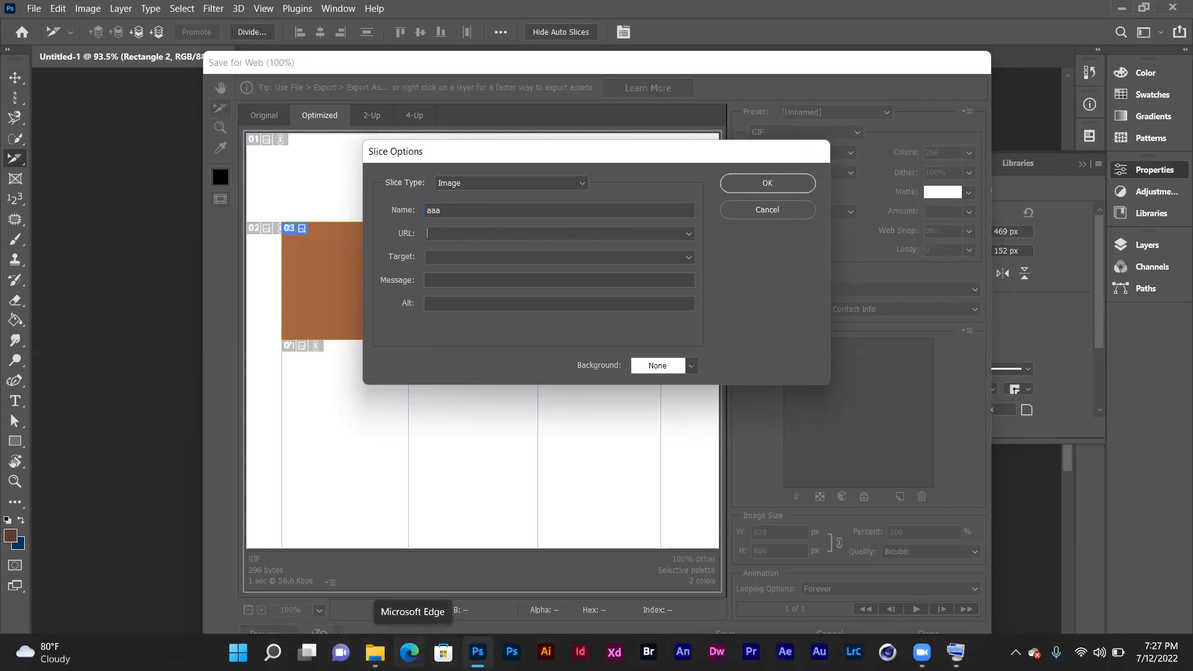
click(409, 652)
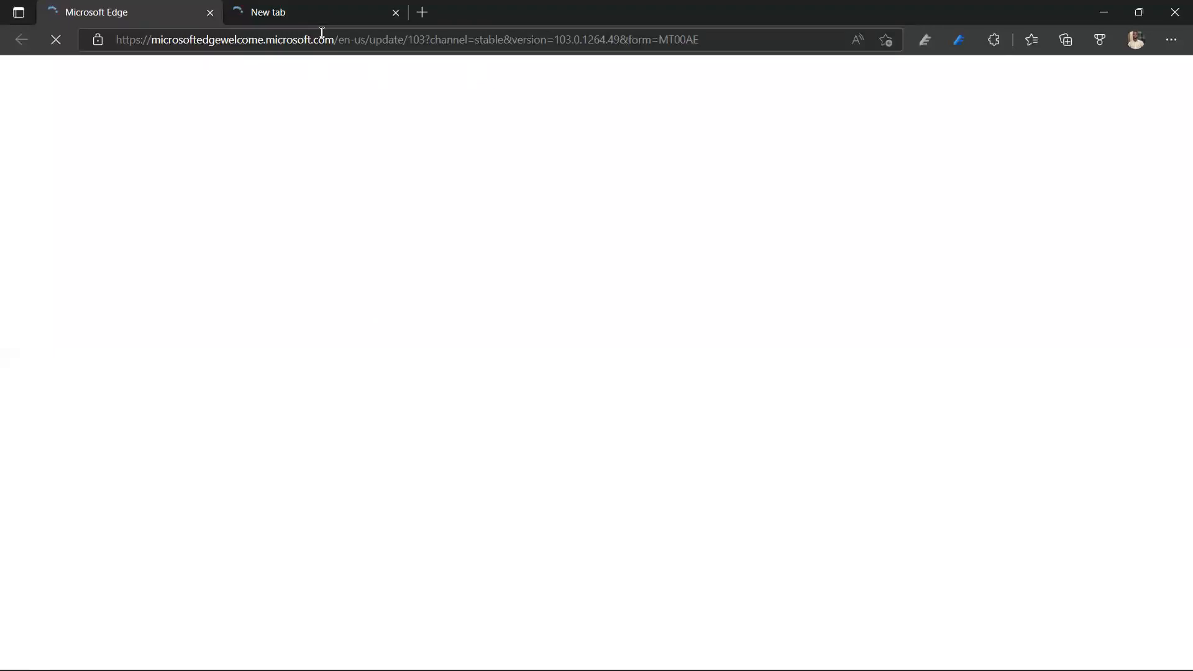
drag(340, 40, 109, 41)
key(ctrl+c)
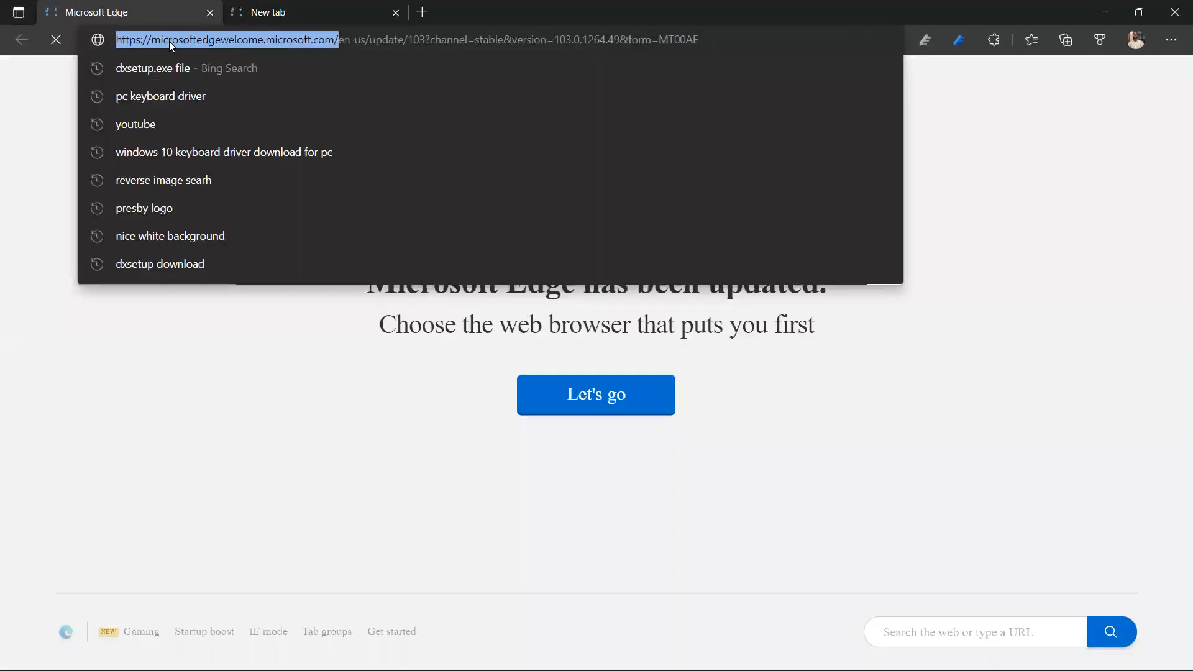
right_click(169, 41)
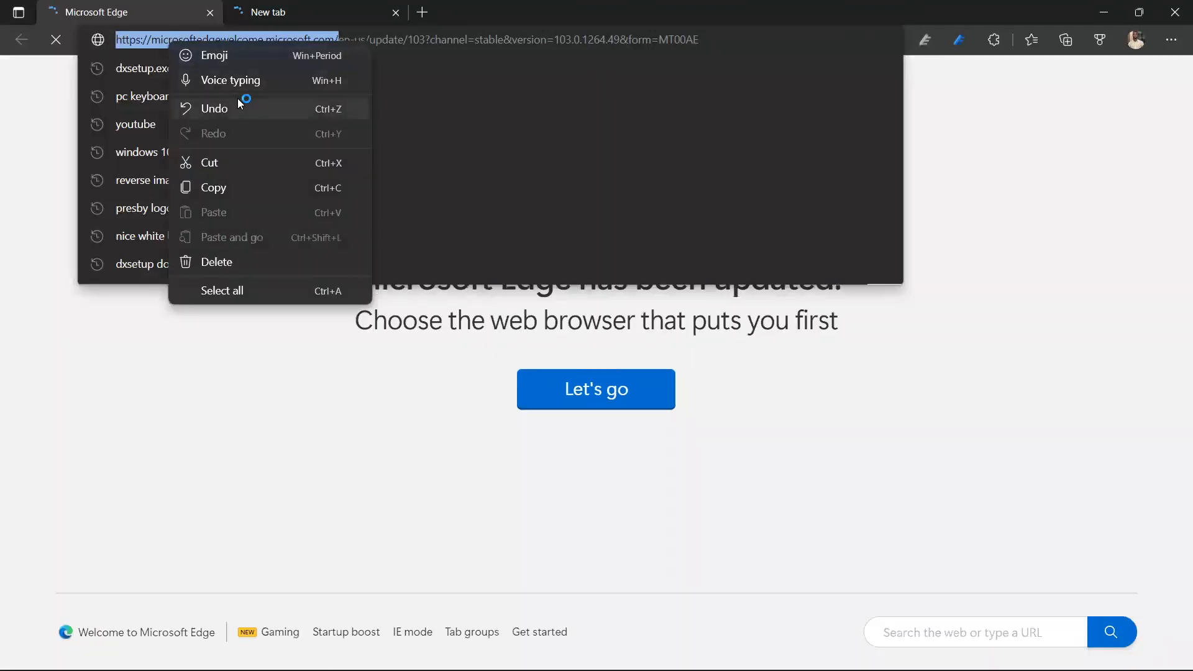
click(227, 189)
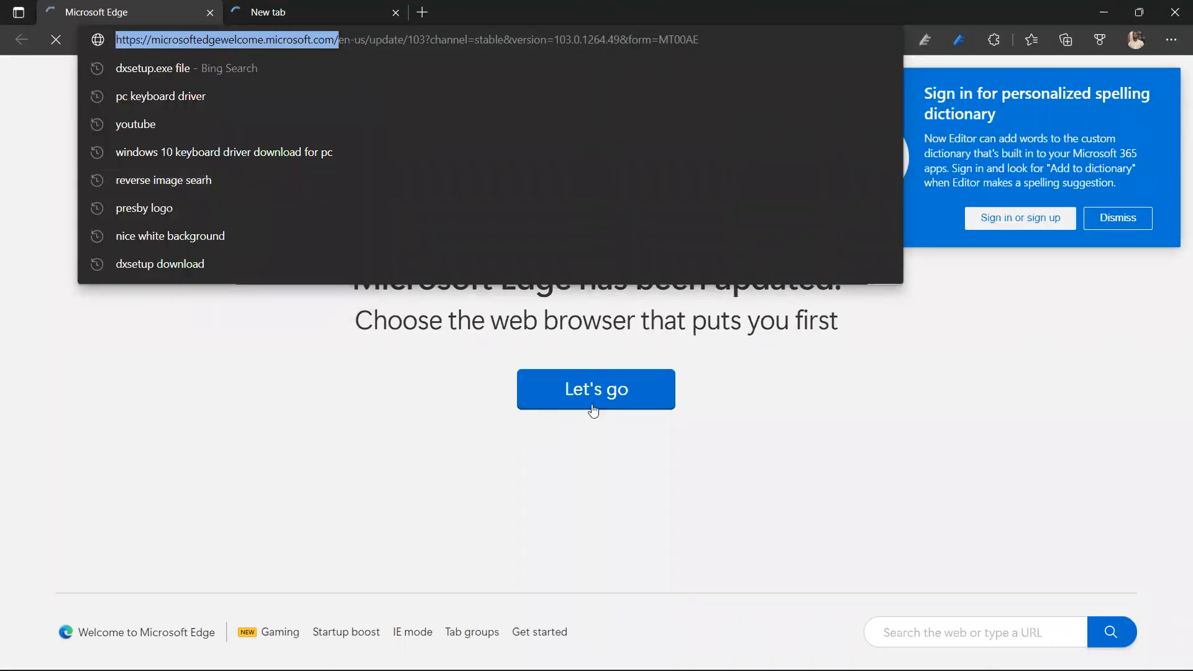
click(593, 407)
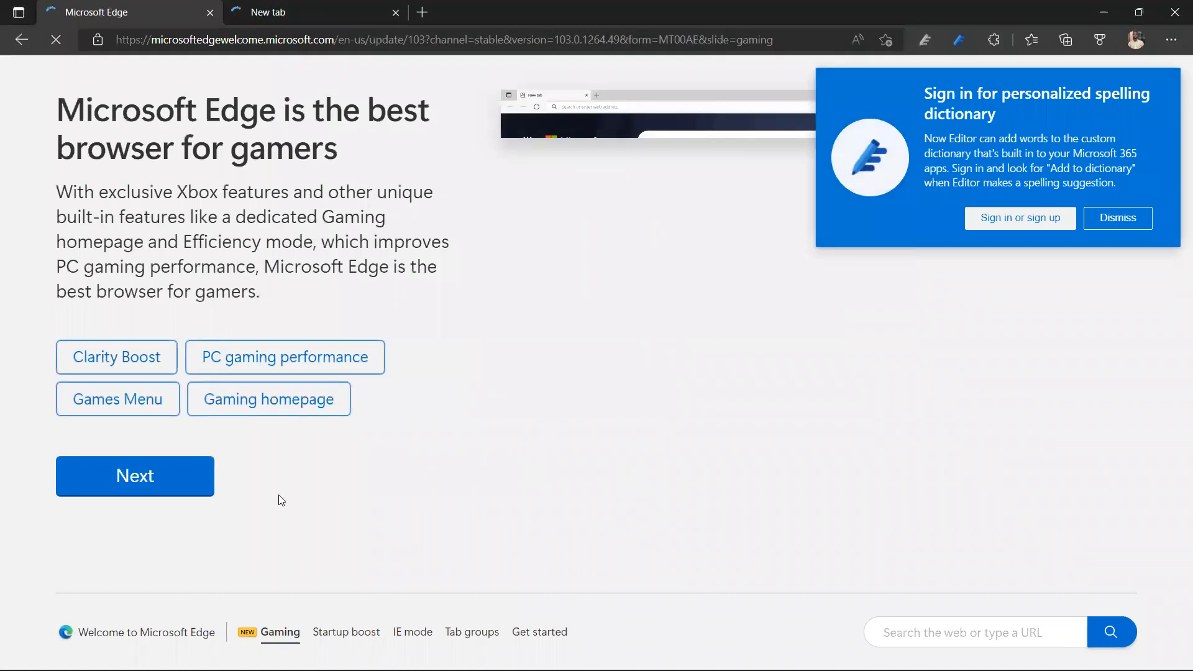
click(200, 473)
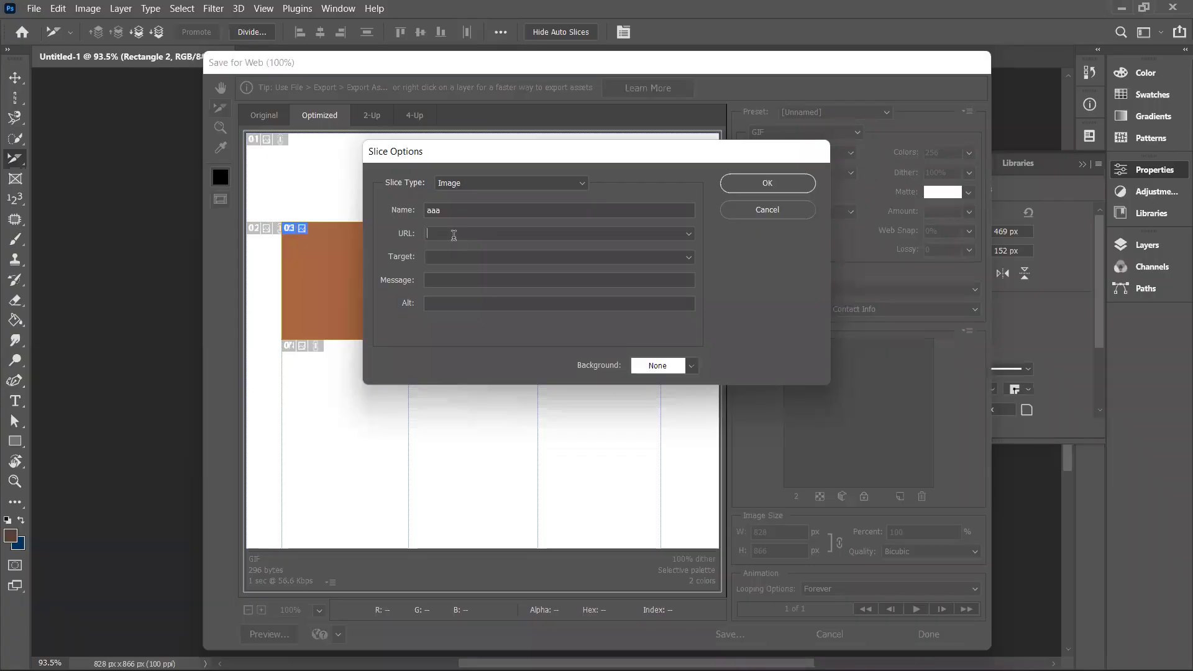
right_click(455, 234)
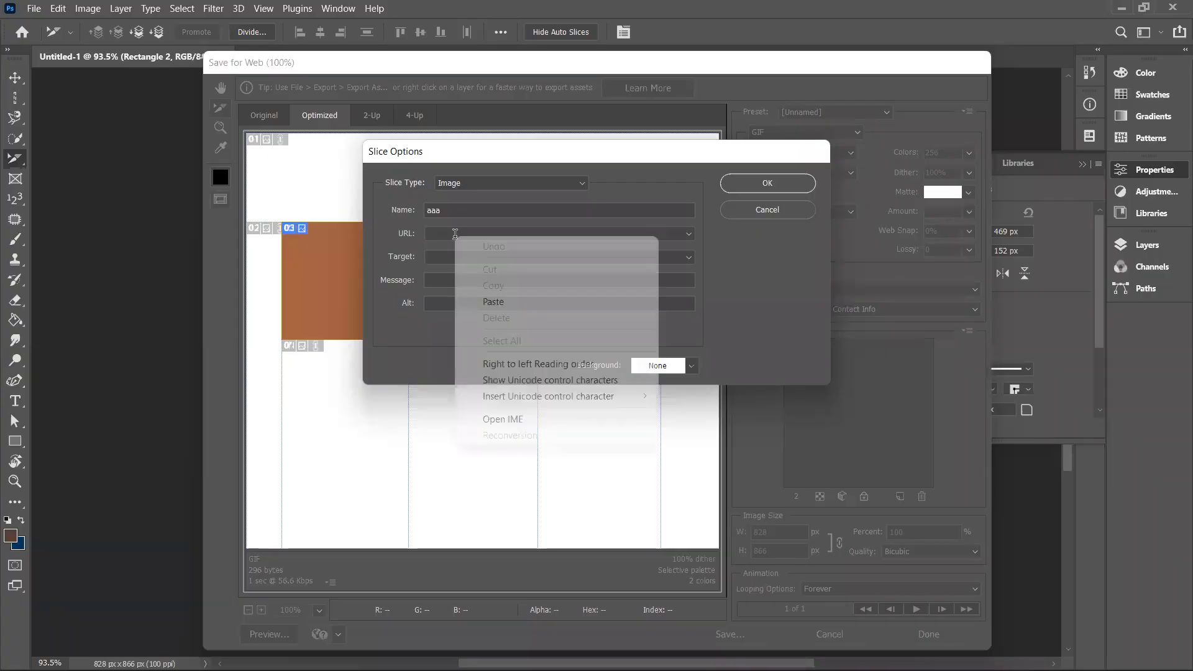
click(493, 301)
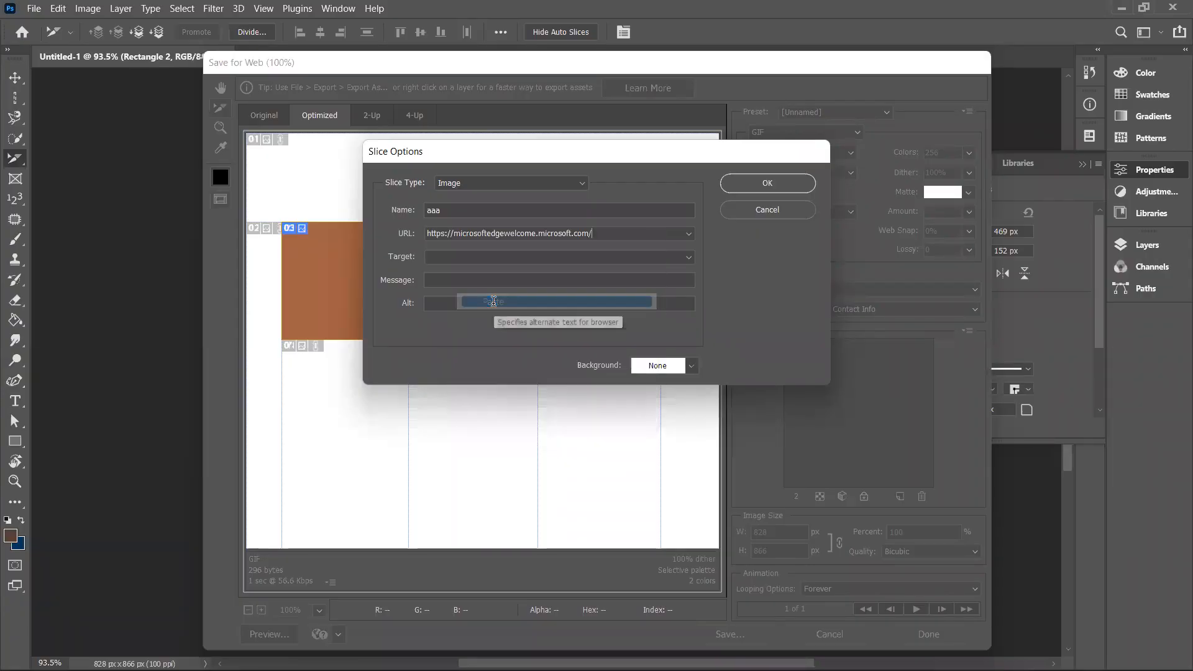
- Set the slice's target to _blank with the help of the On-Screen Keyboard
click(463, 257)
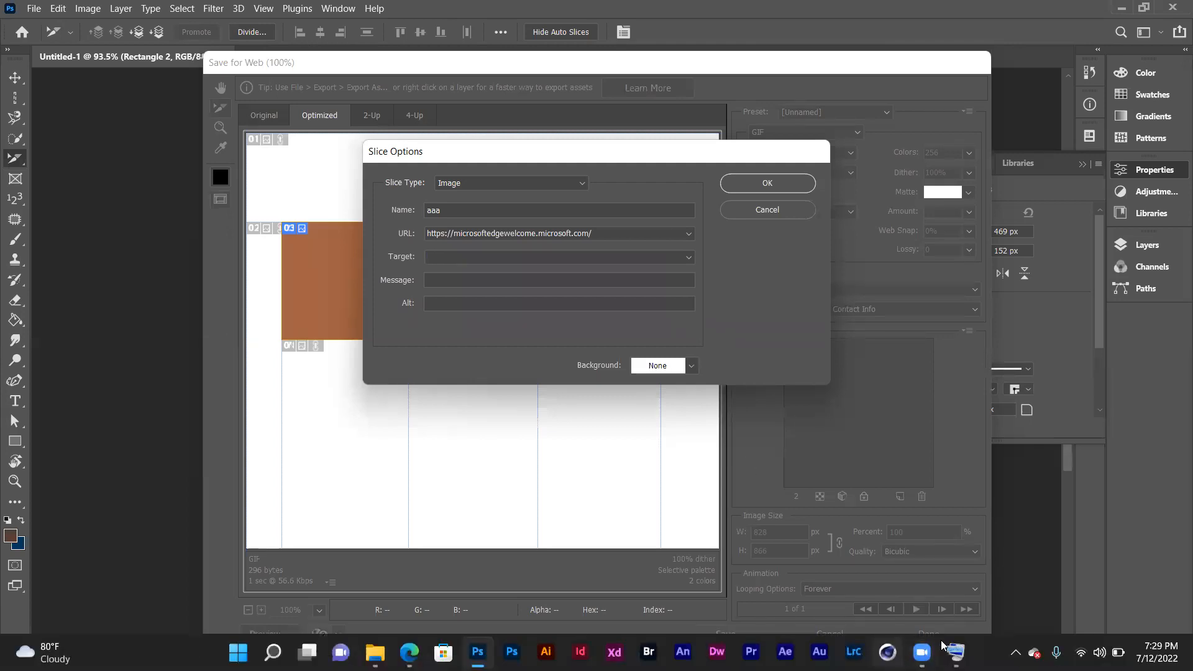
click(955, 652)
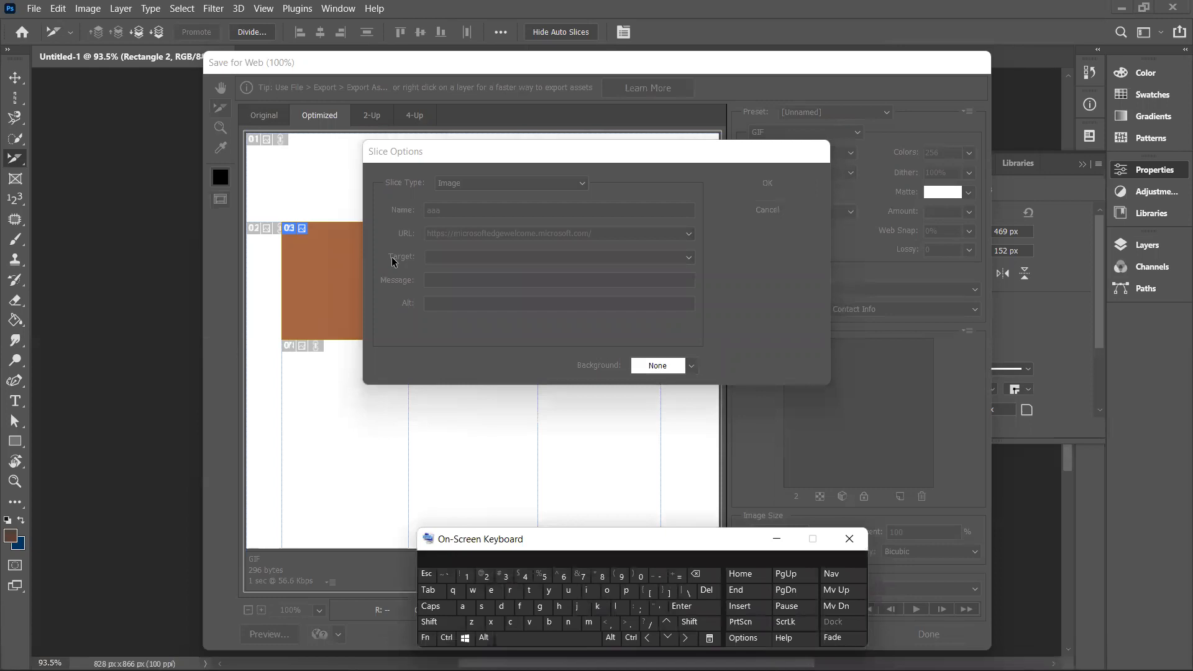
click(466, 257)
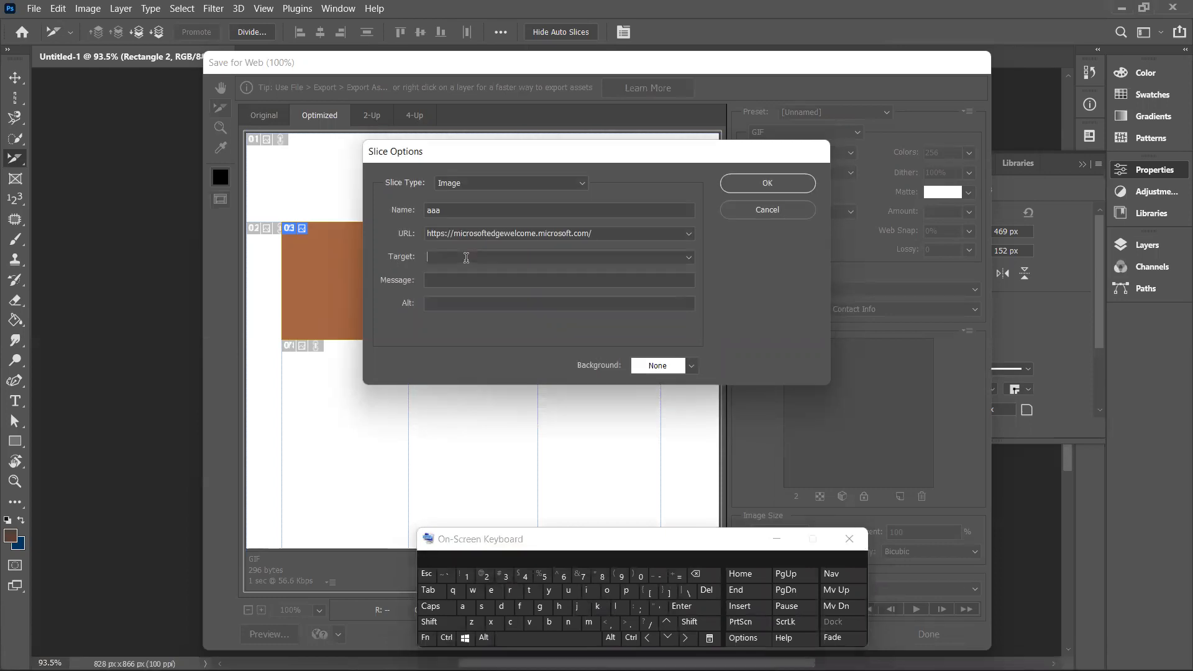
key(Caps_Lock)
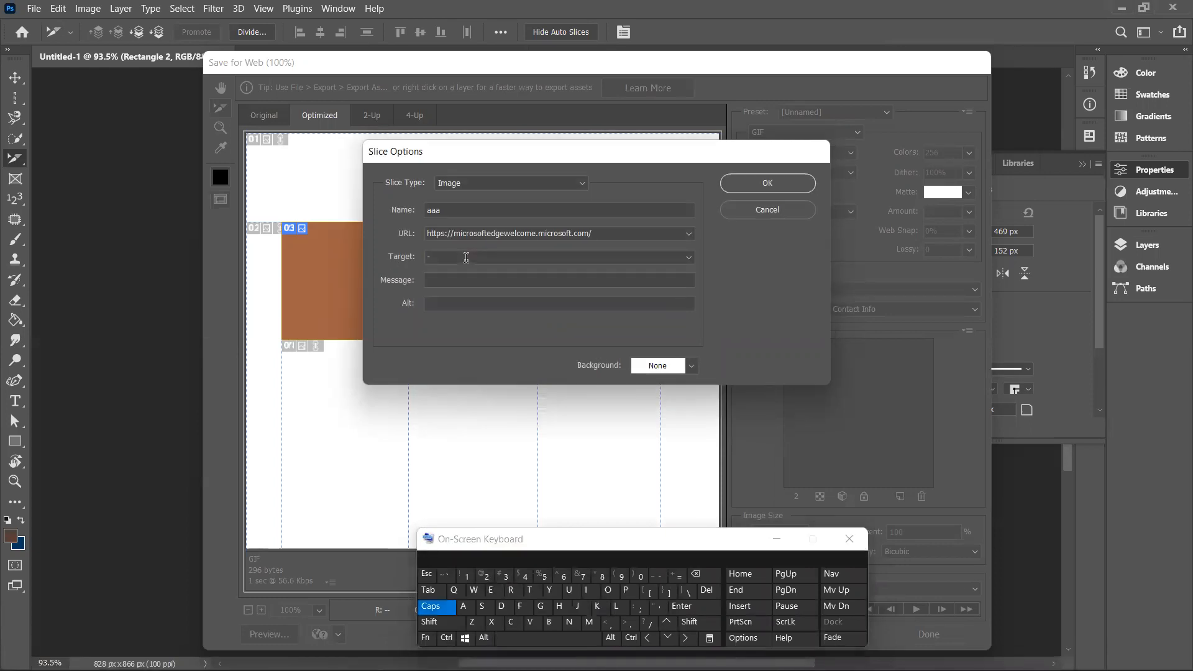
text(_)
click(567, 624)
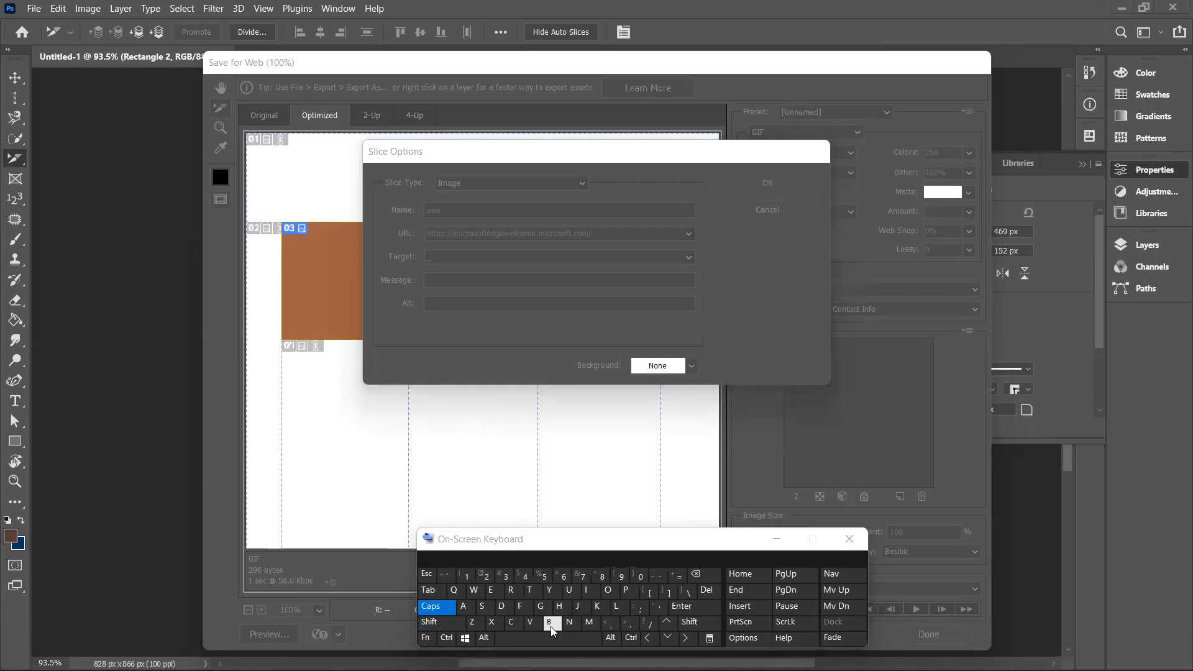
click(551, 623)
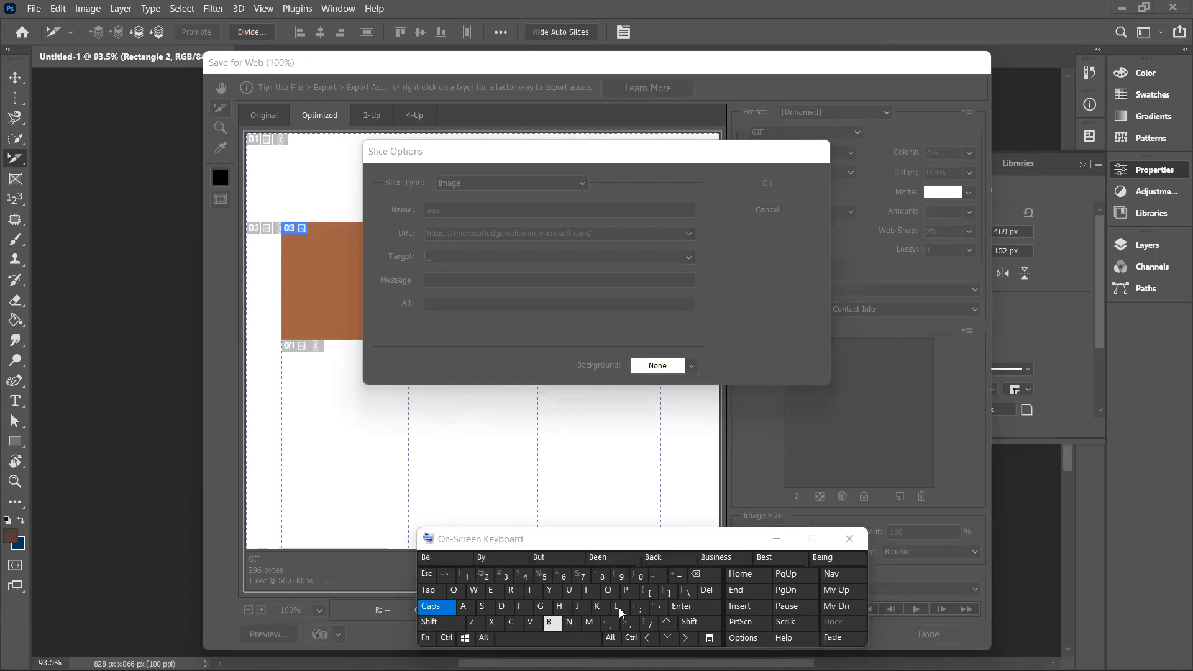
click(439, 252)
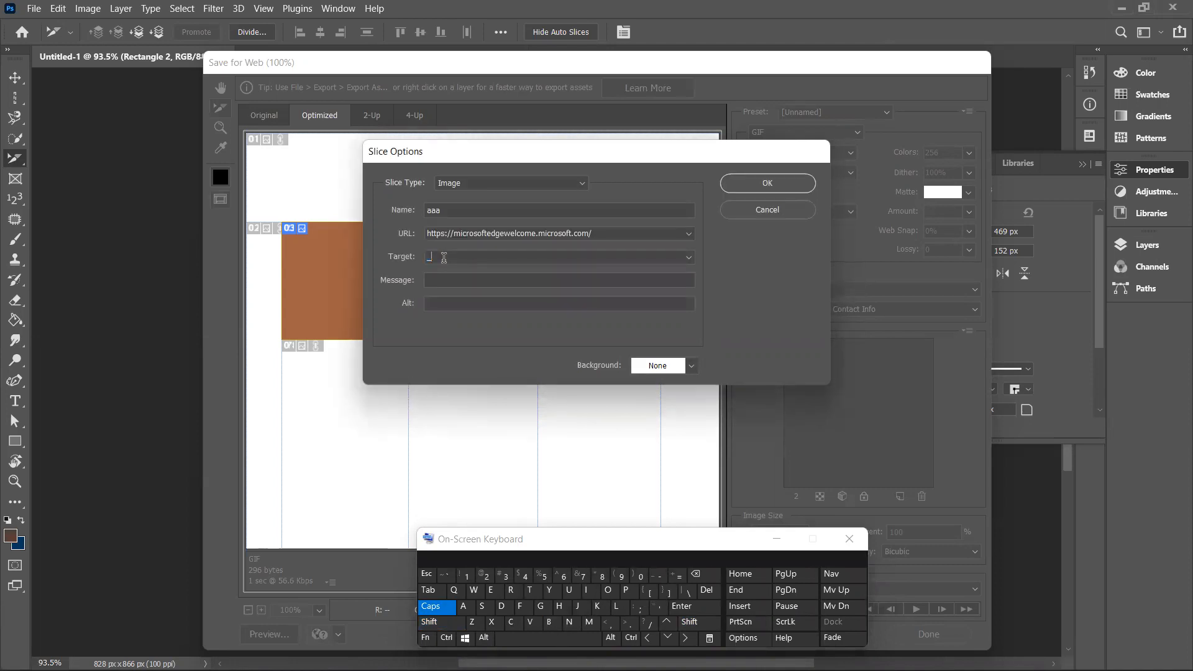
text(_)
click(550, 622)
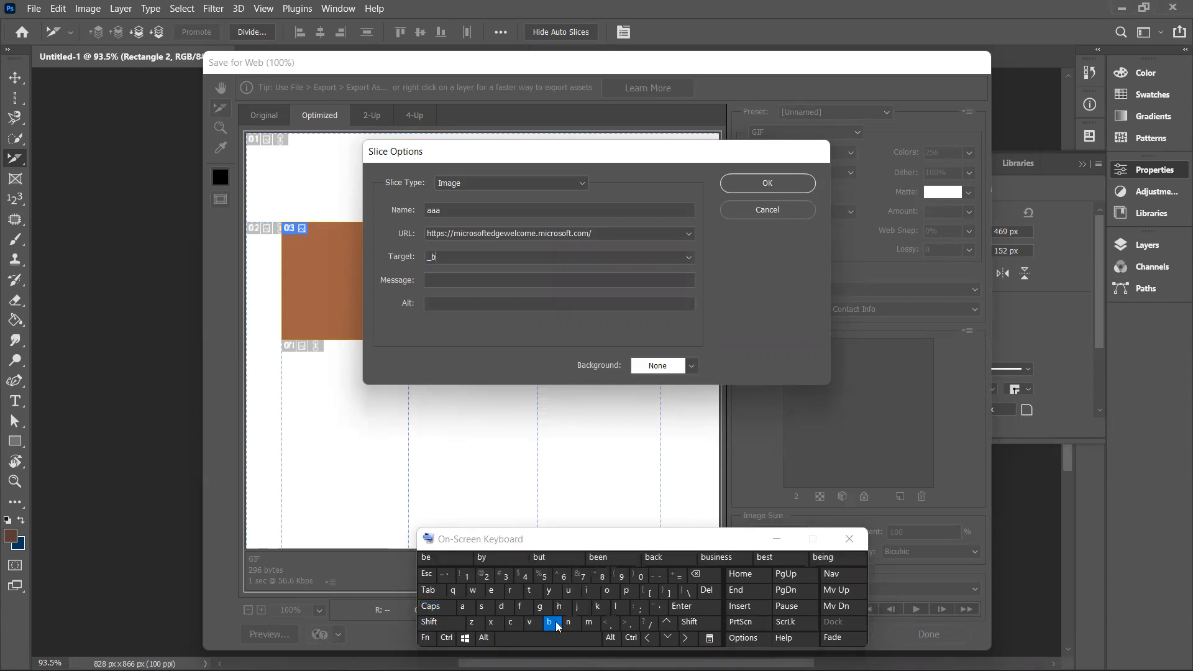
click(624, 613)
click(463, 608)
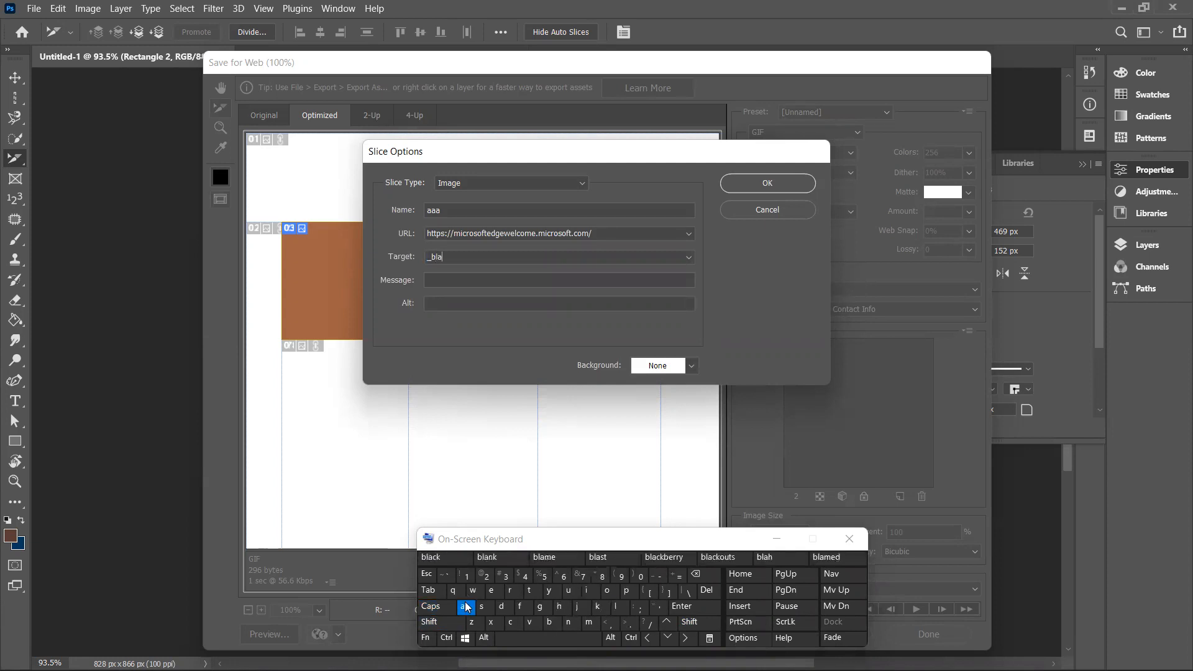
click(567, 625)
click(604, 609)
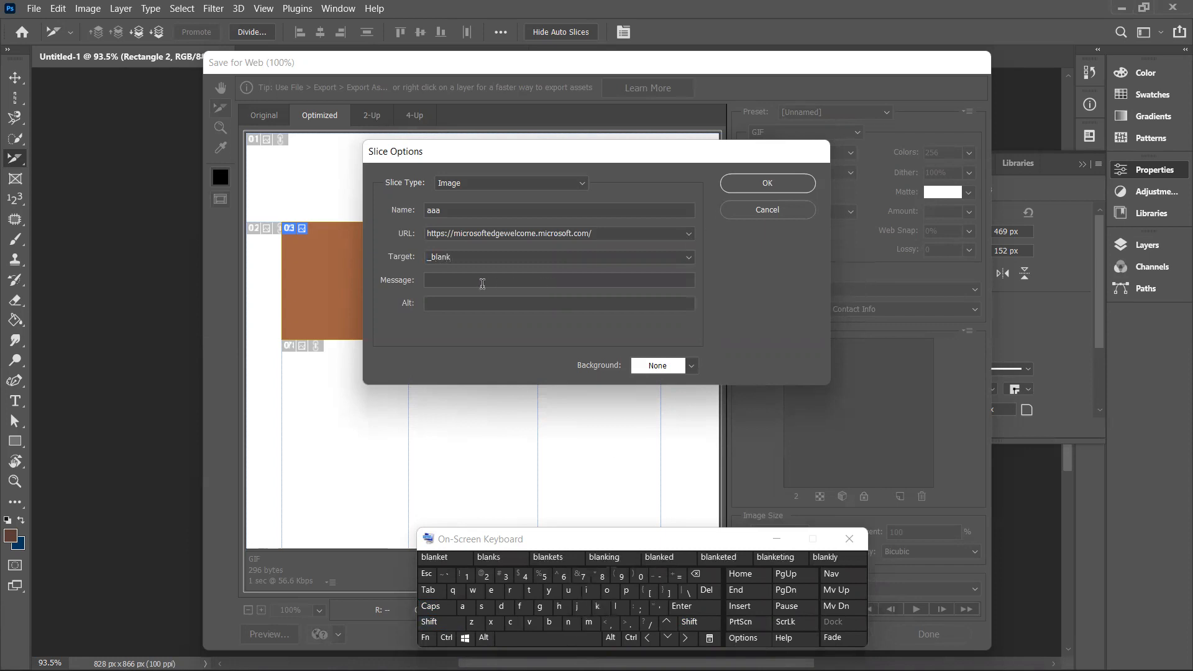
- Put the On-Screen Keyboard away and apply the slice options with the message and alt text left empty
click(452, 298)
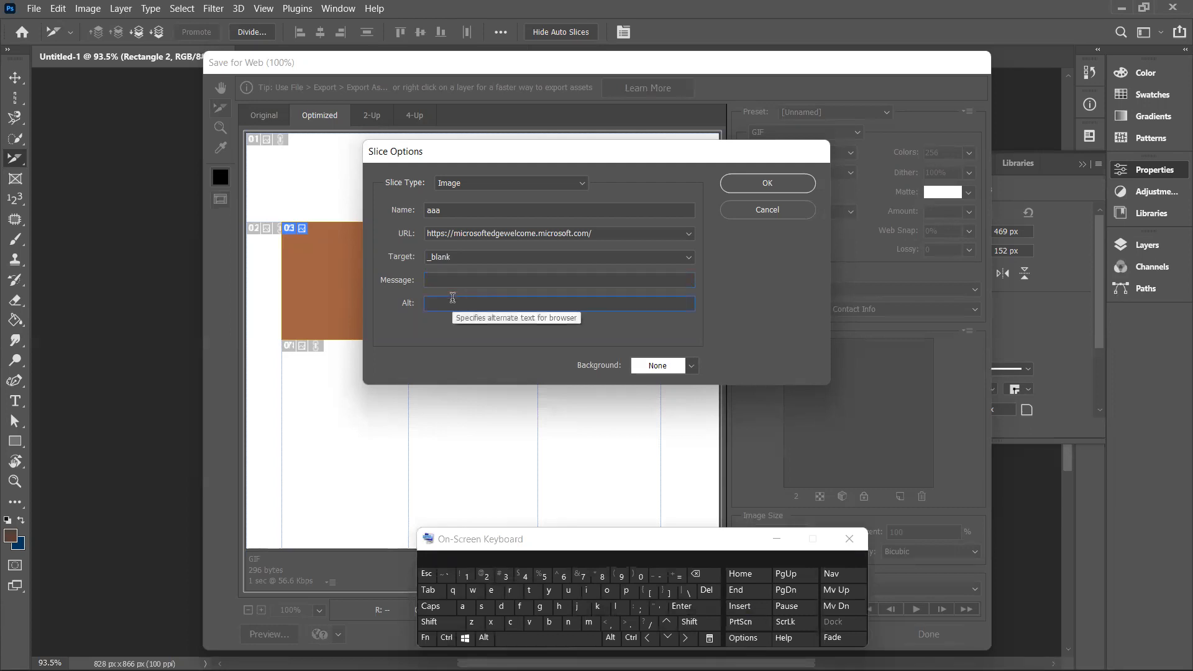
click(782, 545)
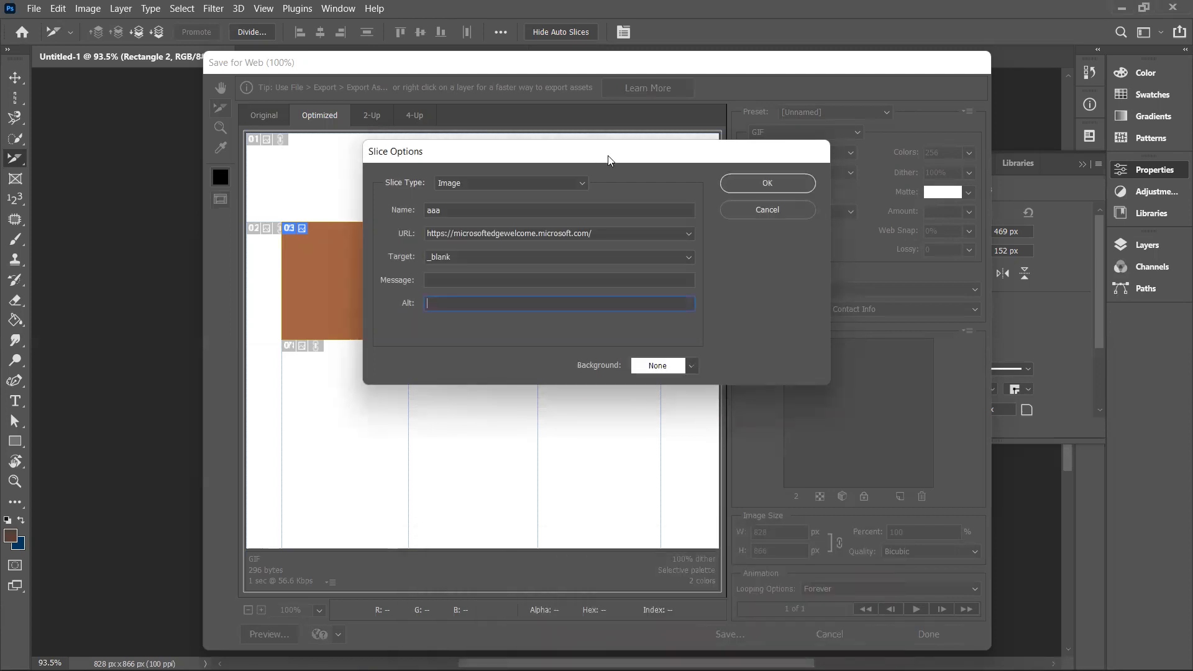
click(745, 186)
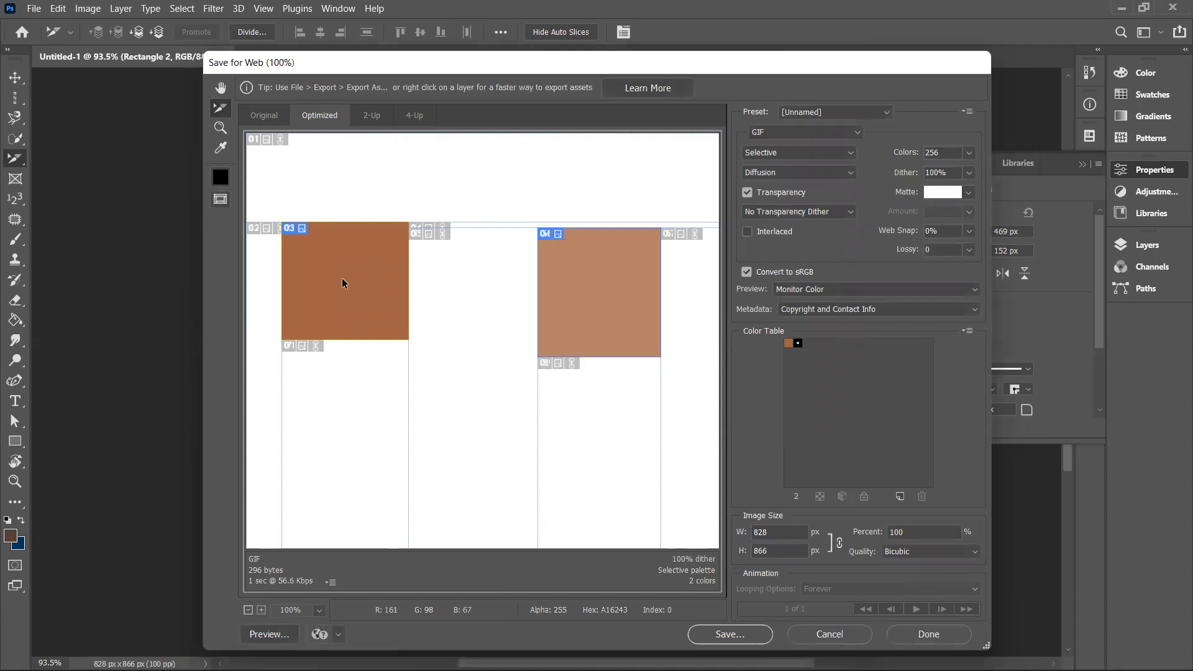
- View the slice options of the right rectangle and cancel without changing them
double_click(575, 317)
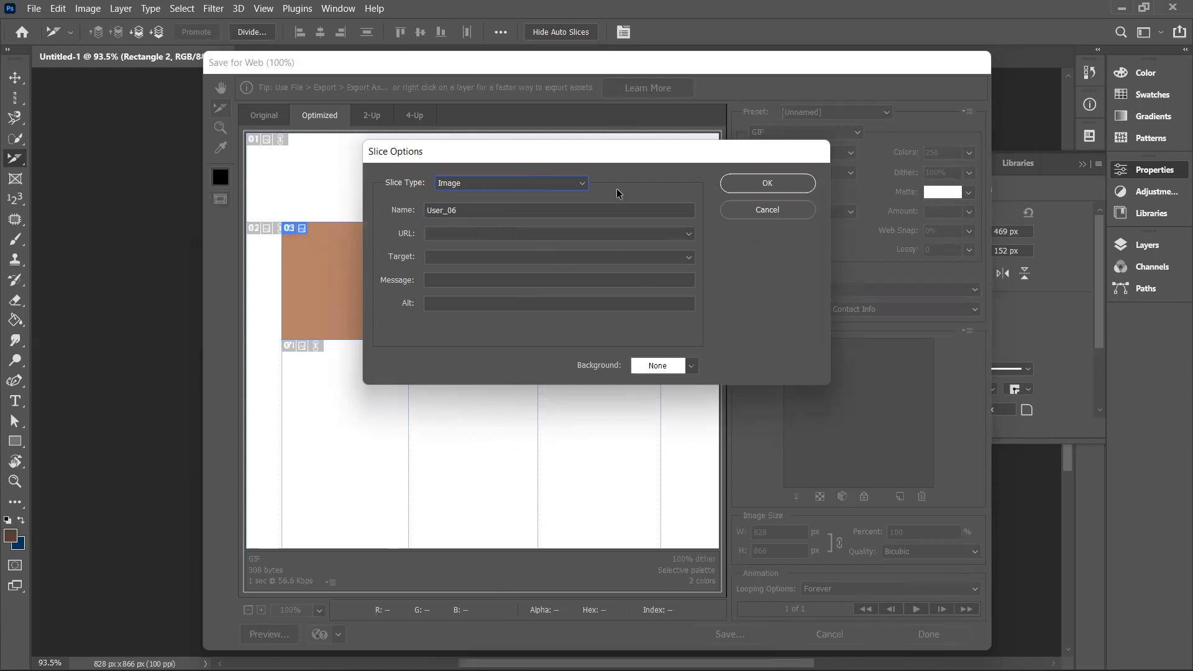
click(757, 214)
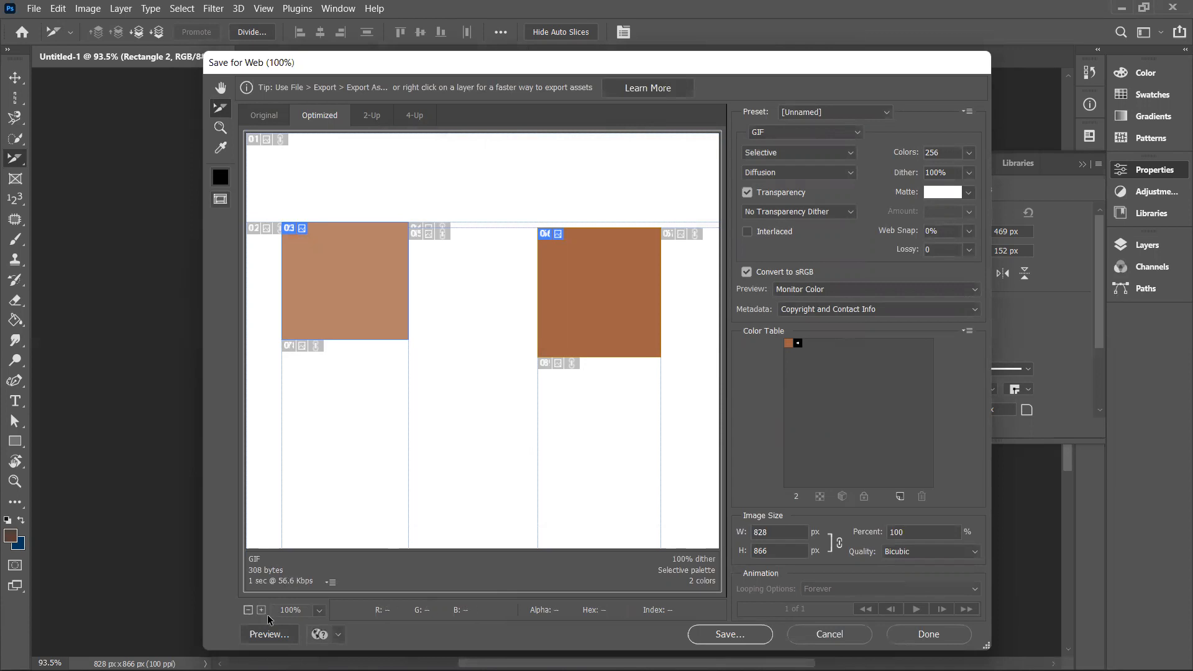
- Preview the sliced page in the web browser, close the browser, and move the Save for Web window to uncover the canvas
click(261, 635)
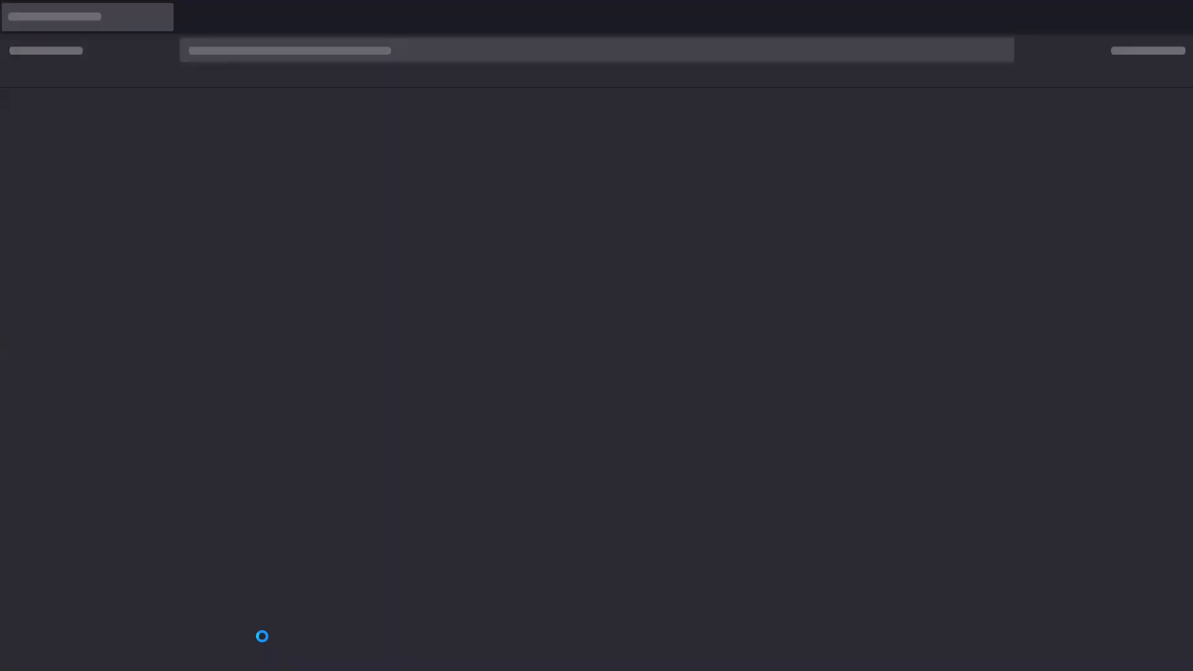
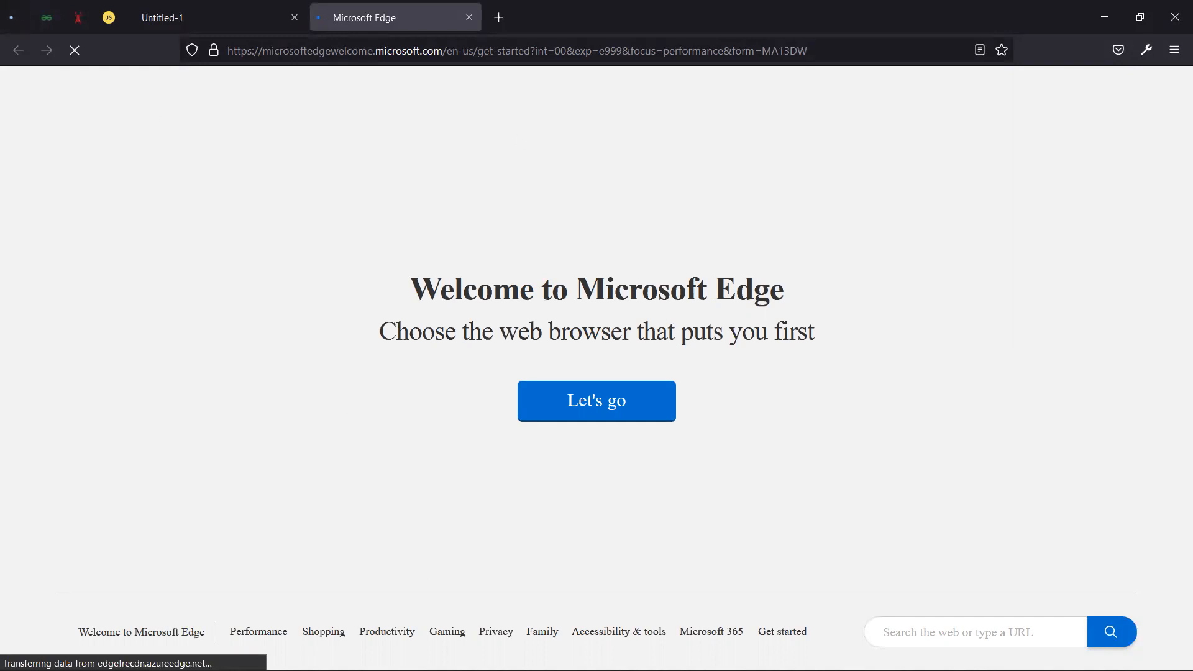
mouse_move(632, 670)
mouse_move(973, 653)
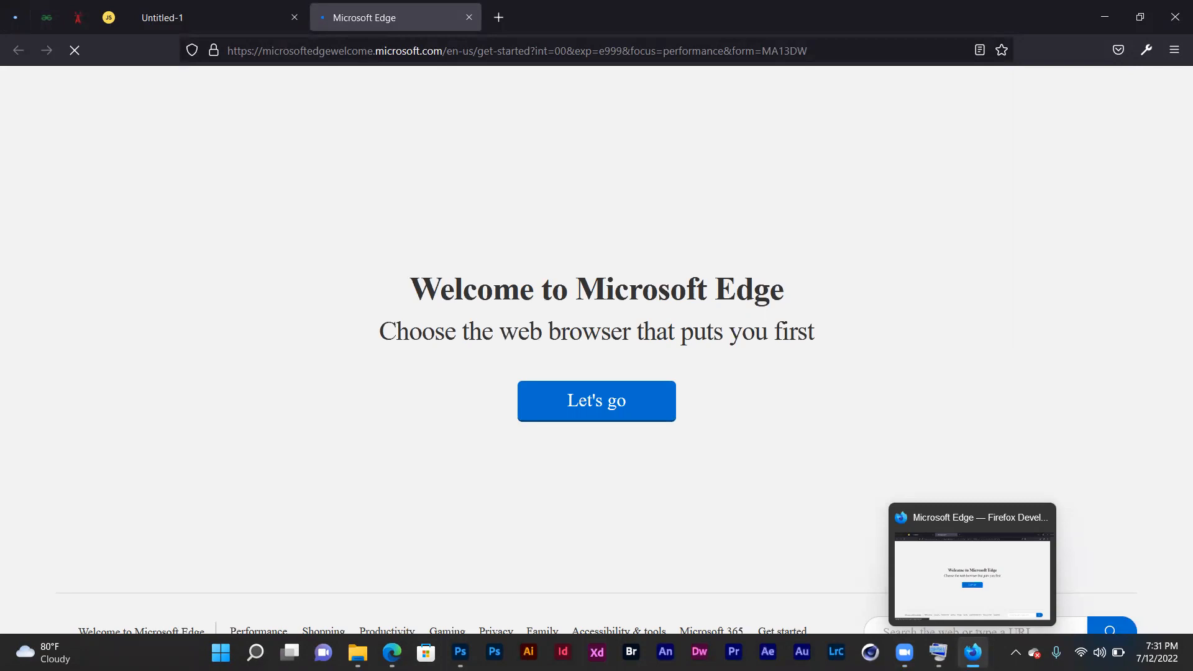
click(1177, 12)
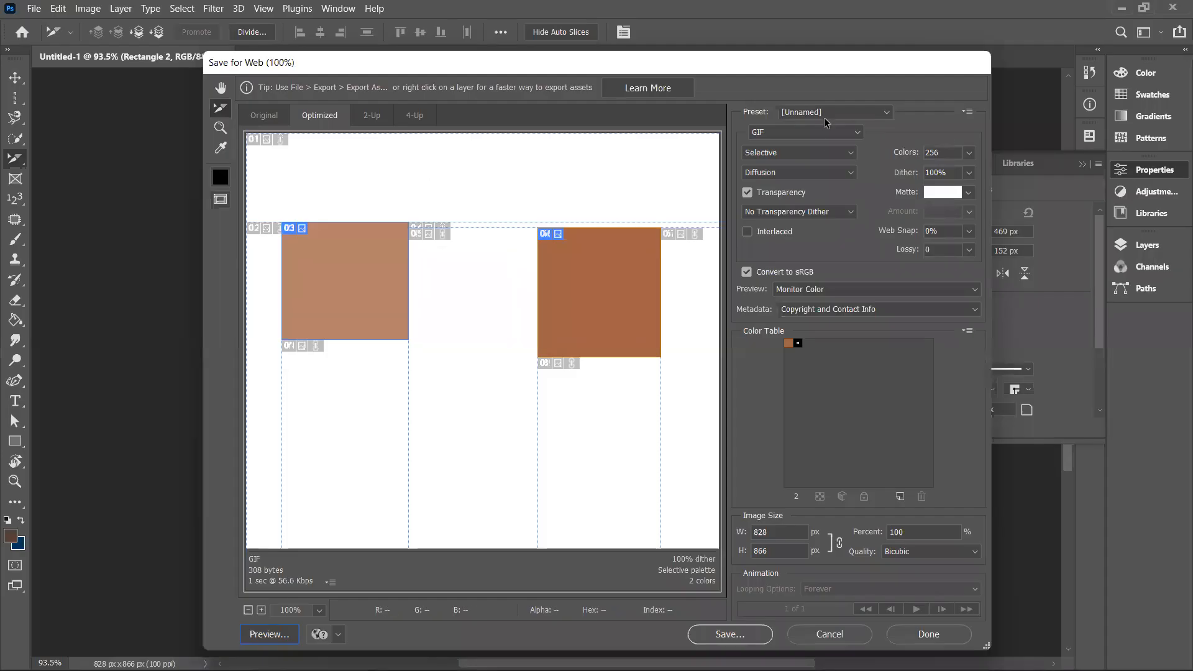
drag(584, 63, 696, 242)
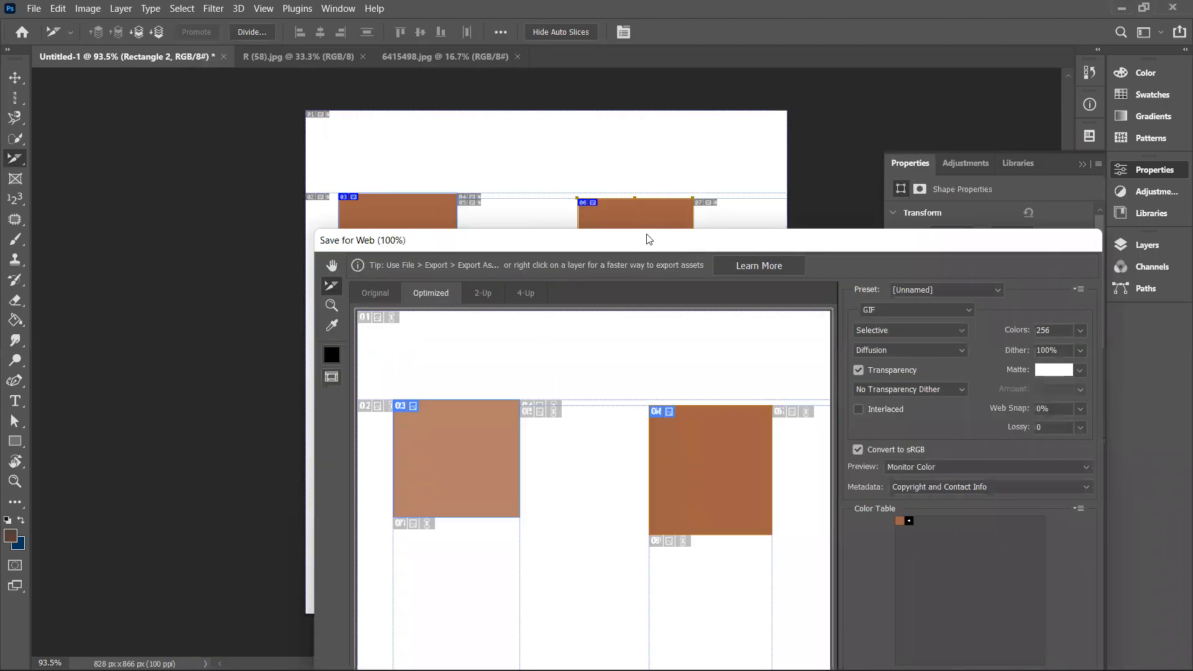
- Close Save for Web without saving and delete both brown rectangles from the canvas
drag(646, 245, 434, 43)
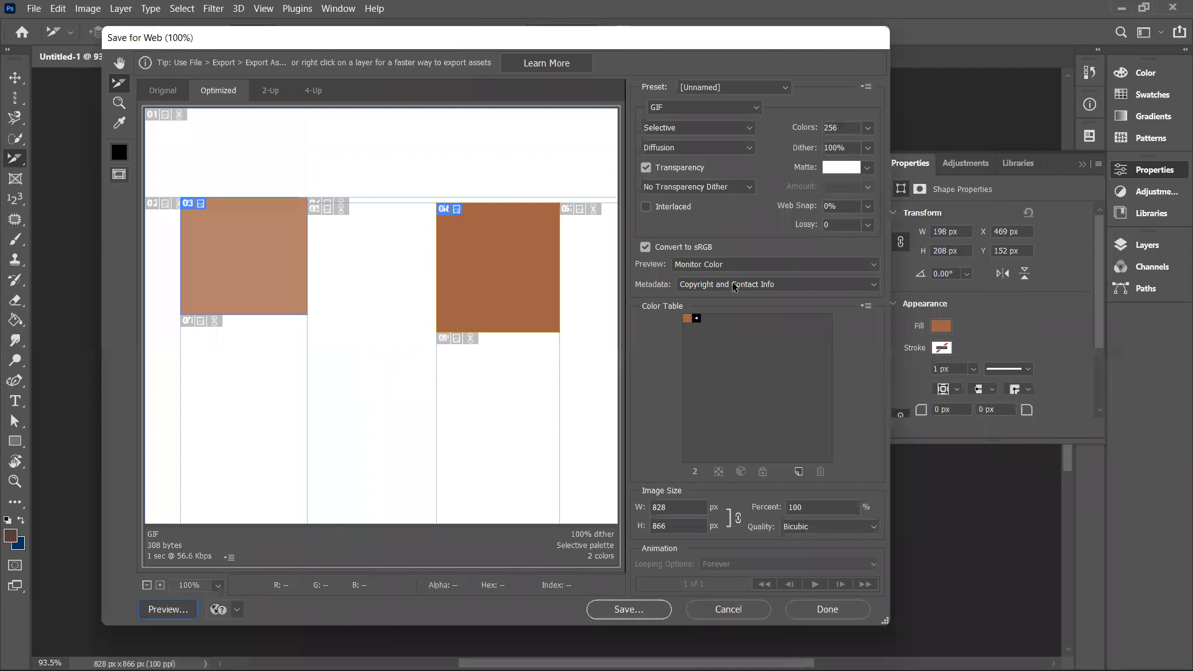
click(728, 610)
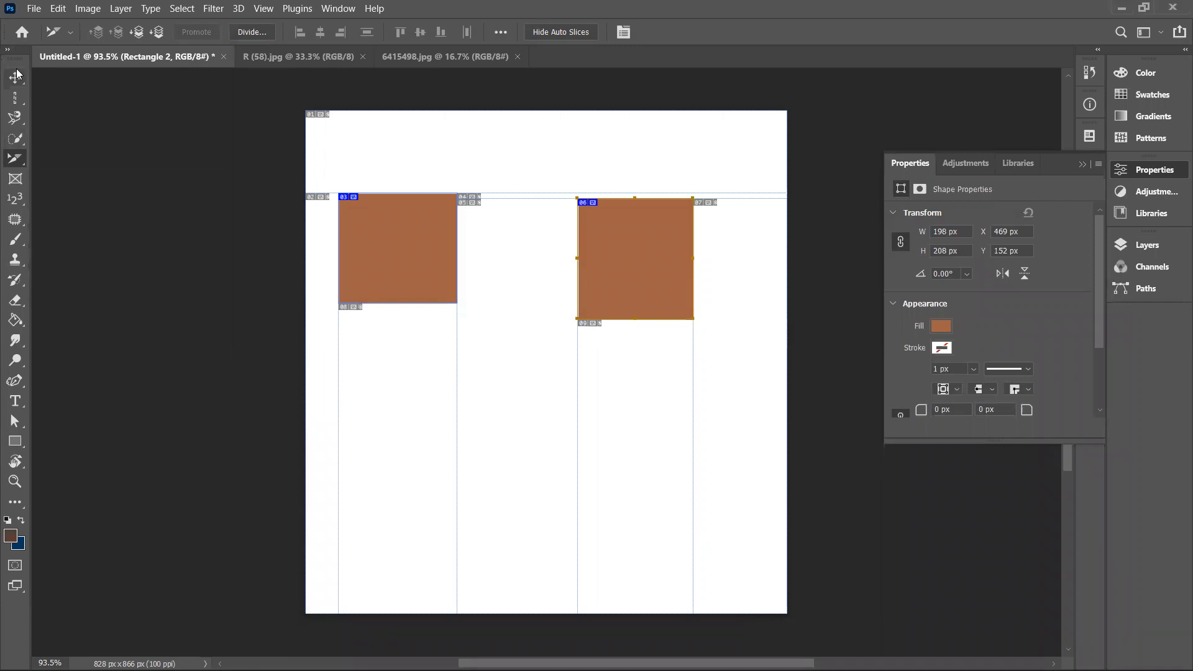
key(v)
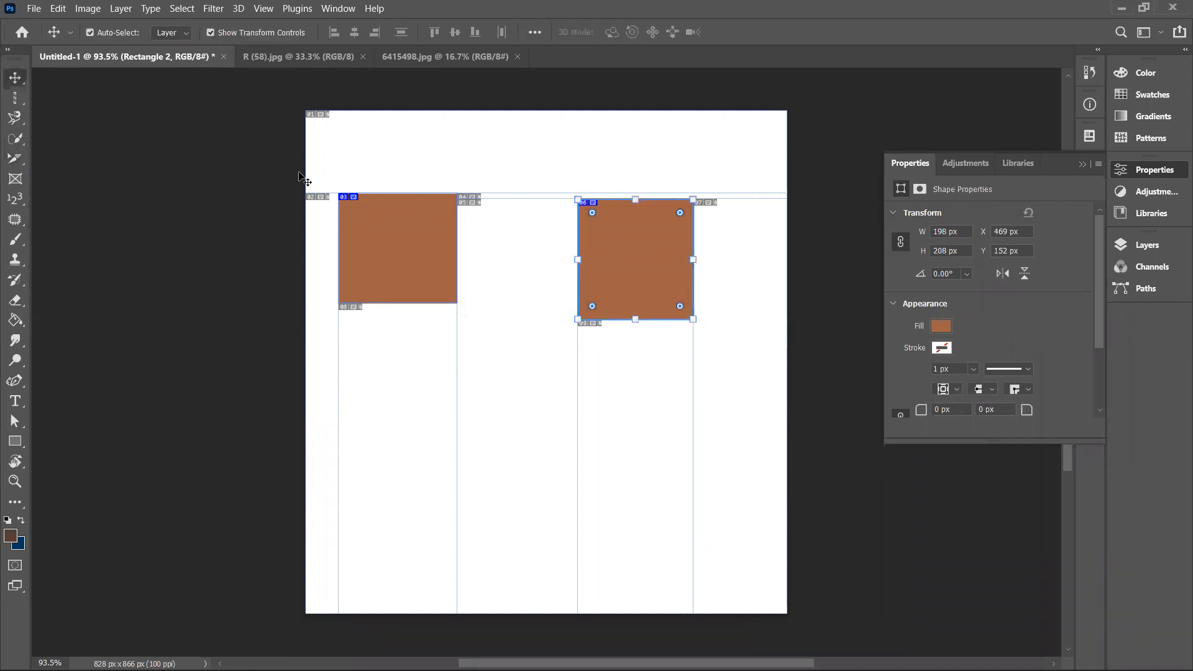
click(251, 173)
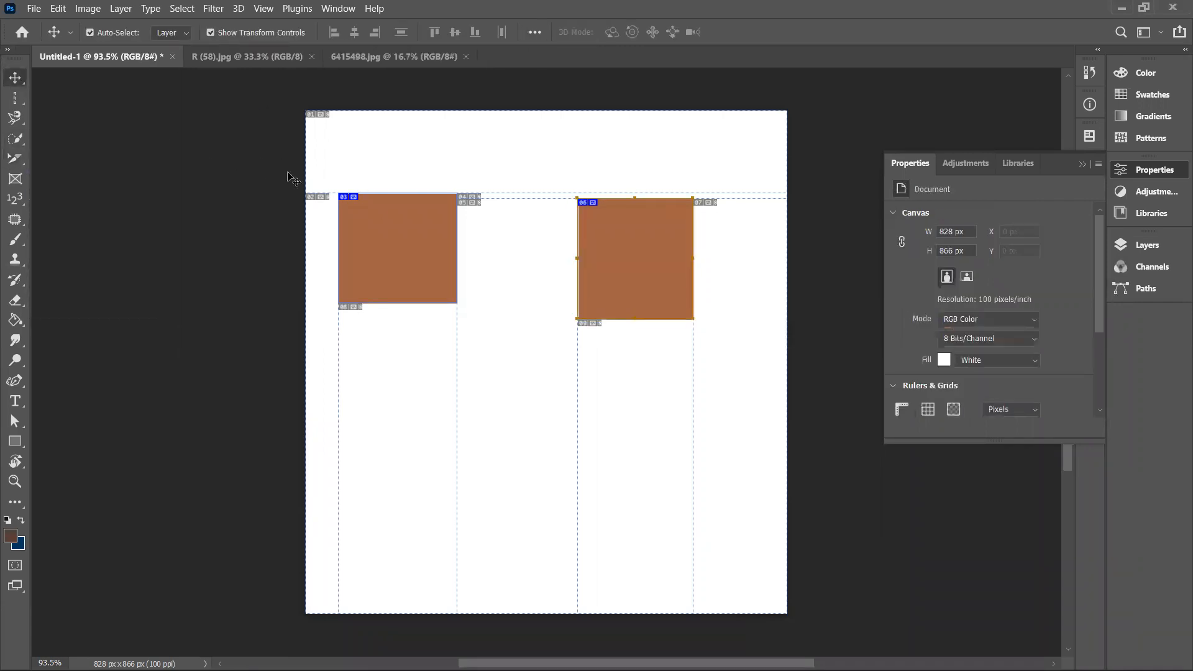
drag(260, 172, 637, 341)
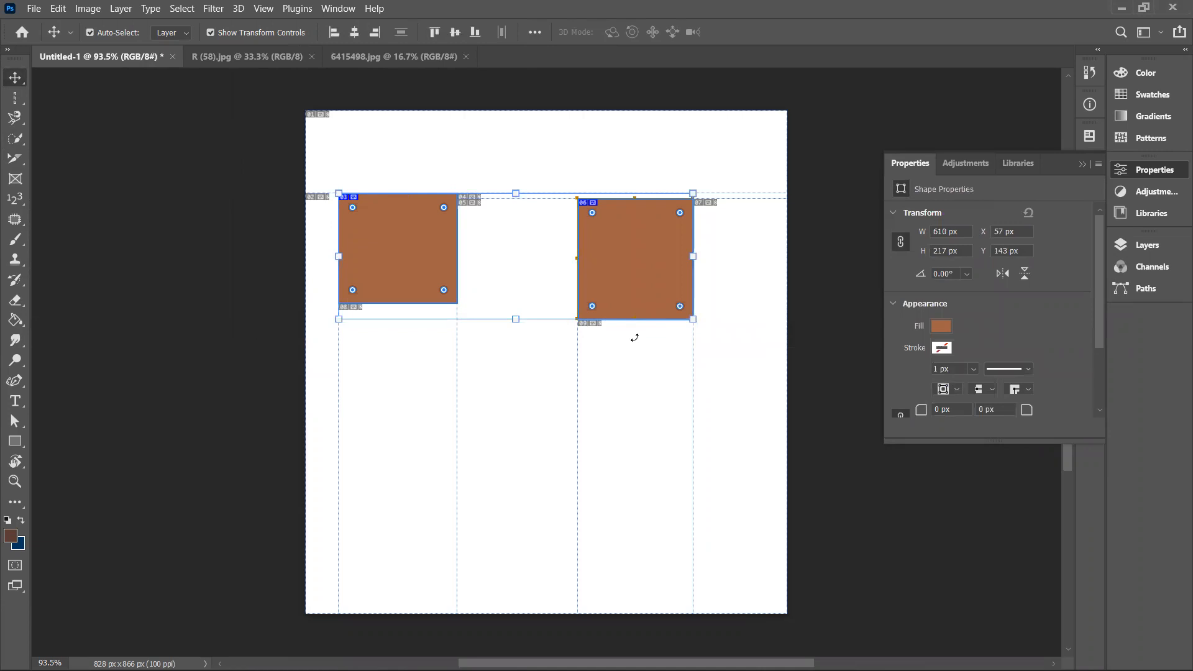
key(Delete)
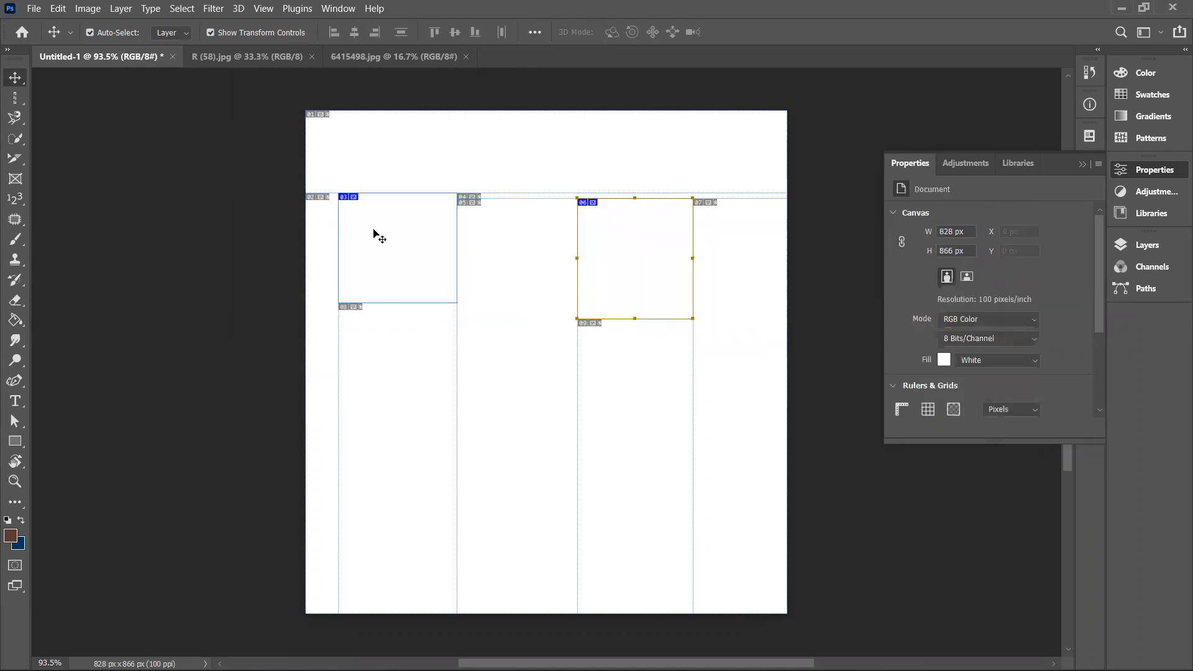
- Remove the two remaining user slices from the canvas with the Slice Select Tool
click(15, 158)
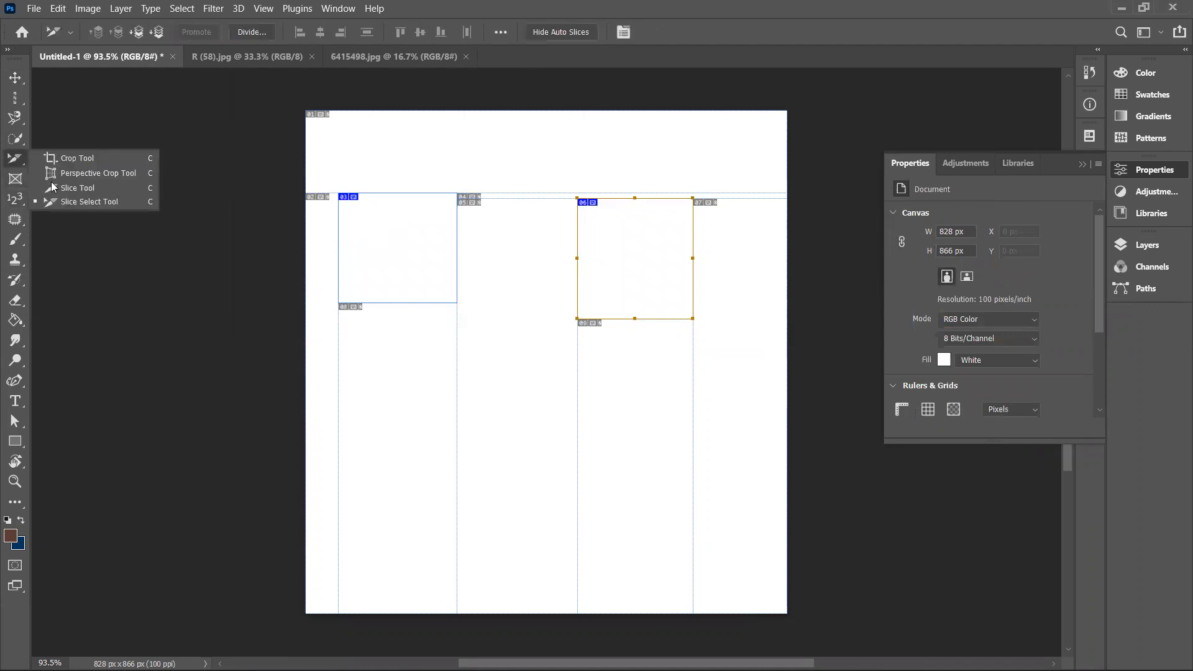
click(87, 201)
click(384, 262)
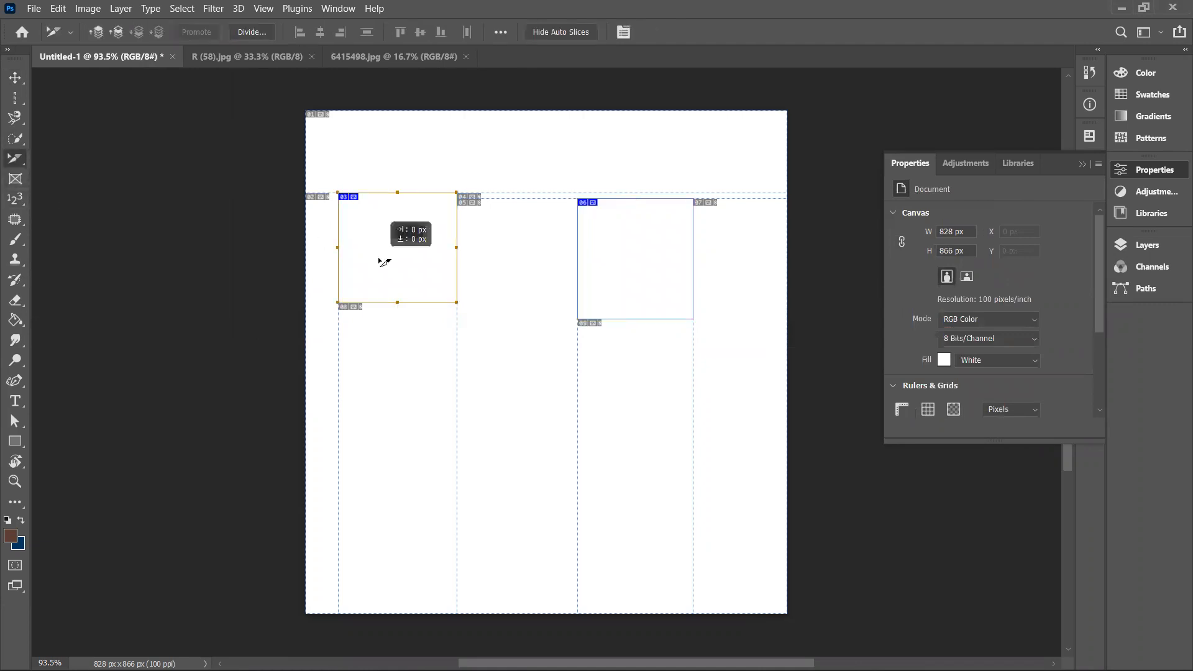
key(Delete)
click(647, 247)
key(Delete)
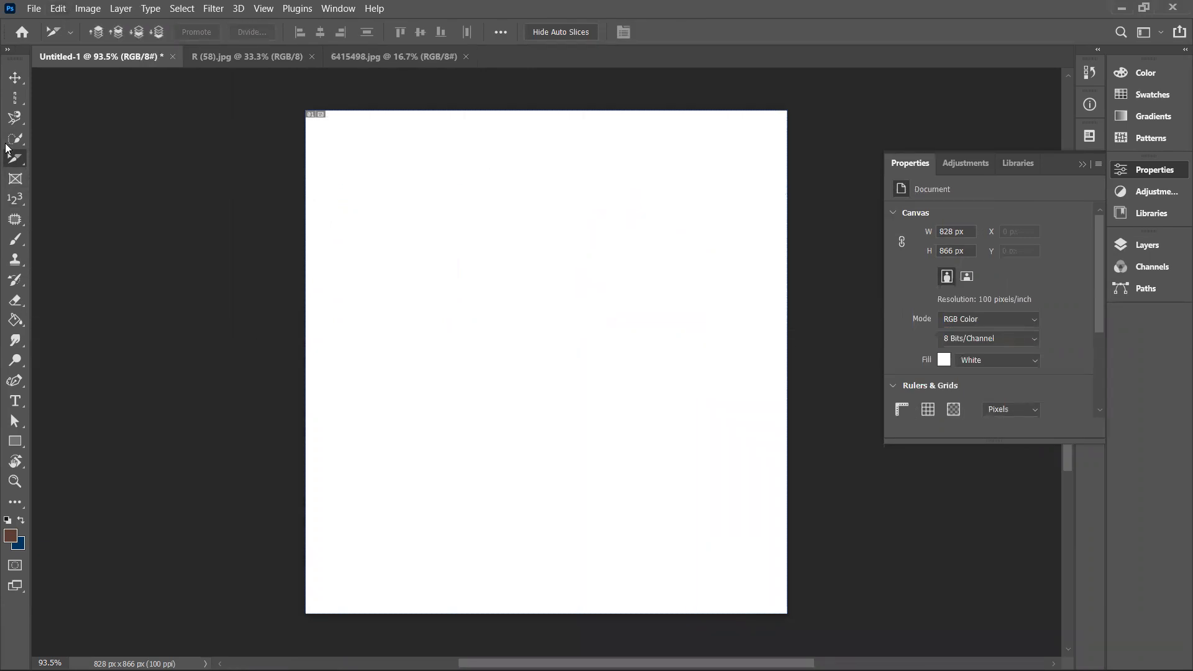
- Draw a rectangular frame of about 518 × 534 px on the canvas and place fonds-ecran-bebe-de-couleur-10.jpg from the Downloads folder into it
click(16, 179)
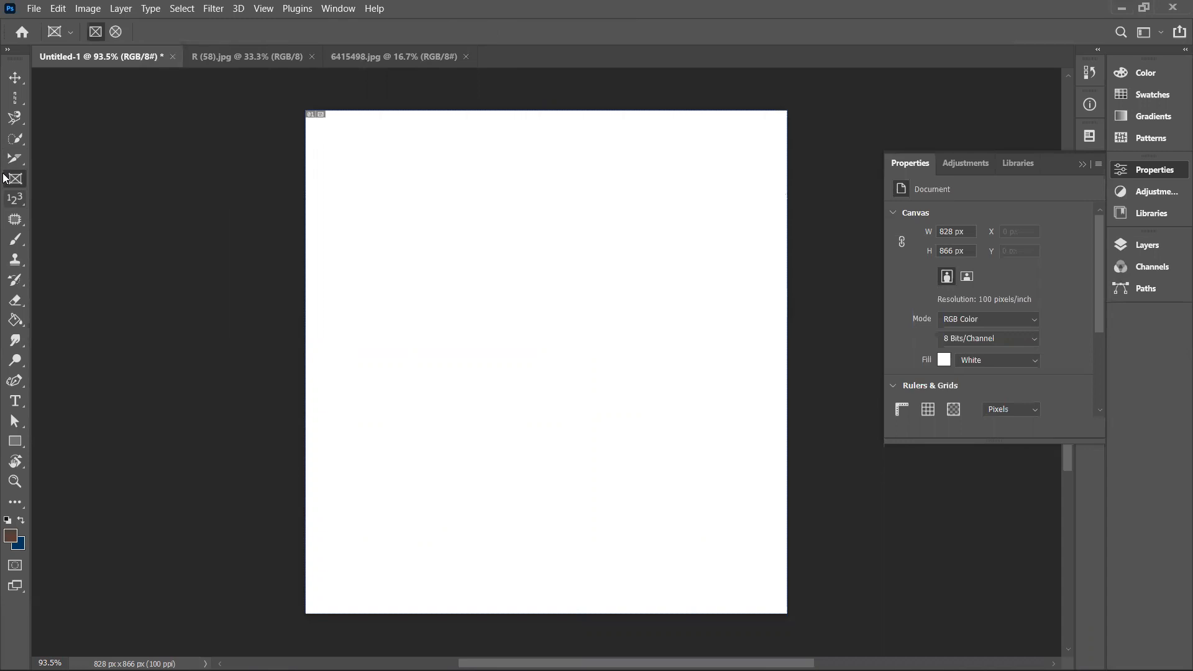
drag(362, 179, 663, 489)
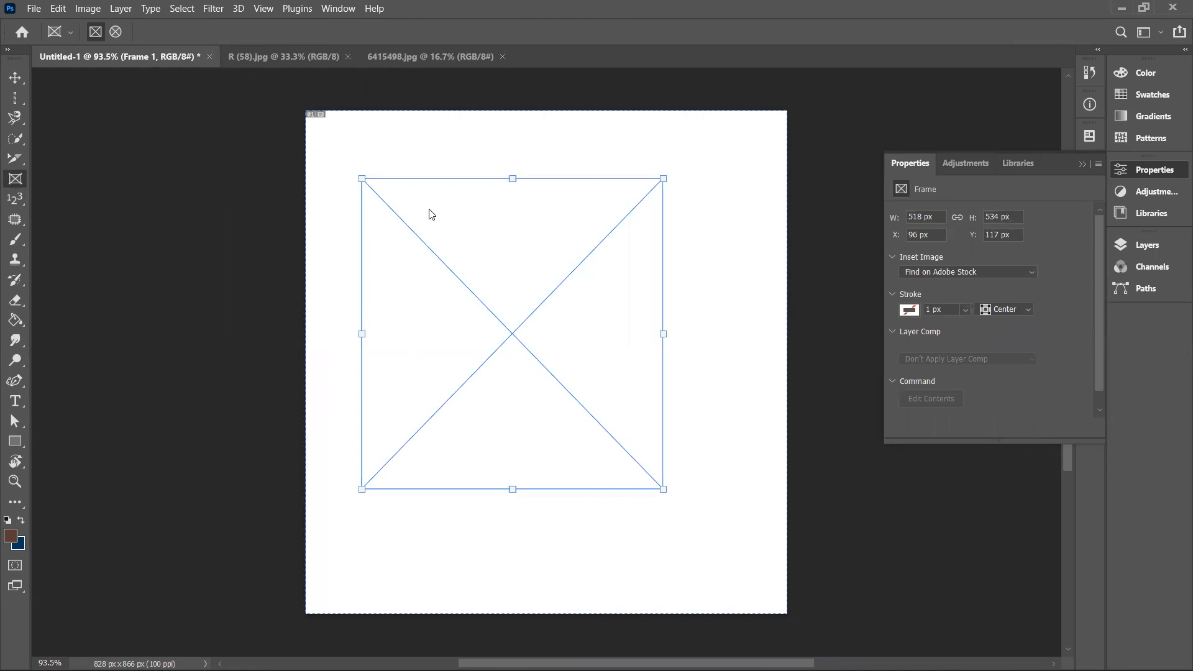
mouse_move(467, 669)
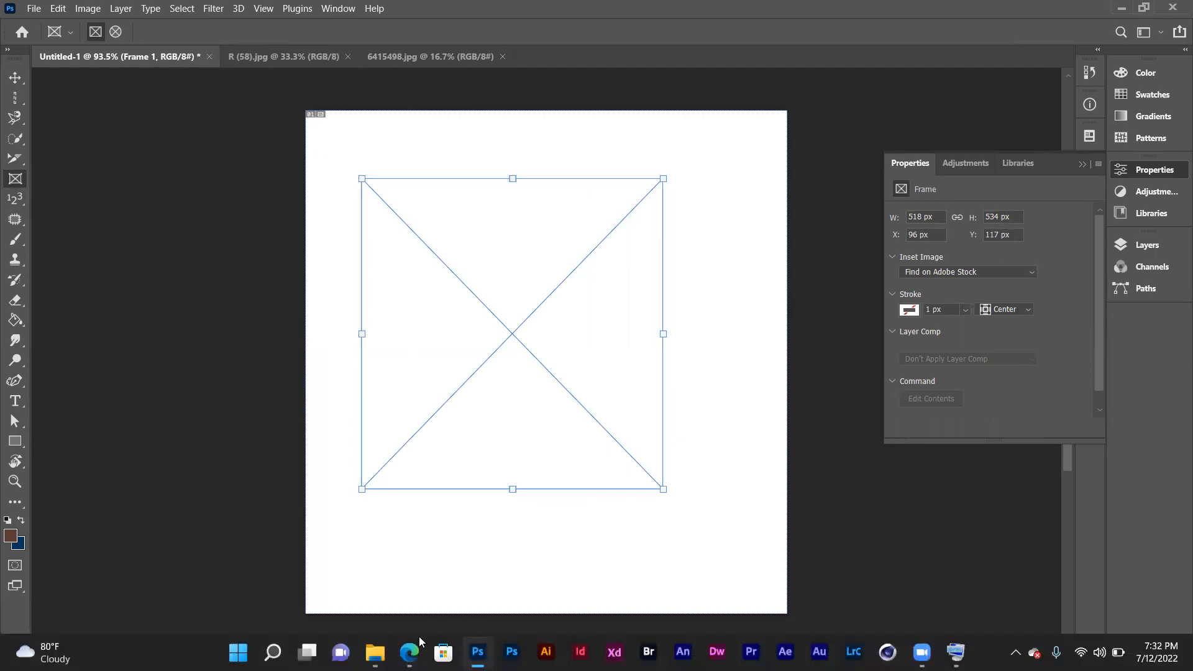
click(375, 652)
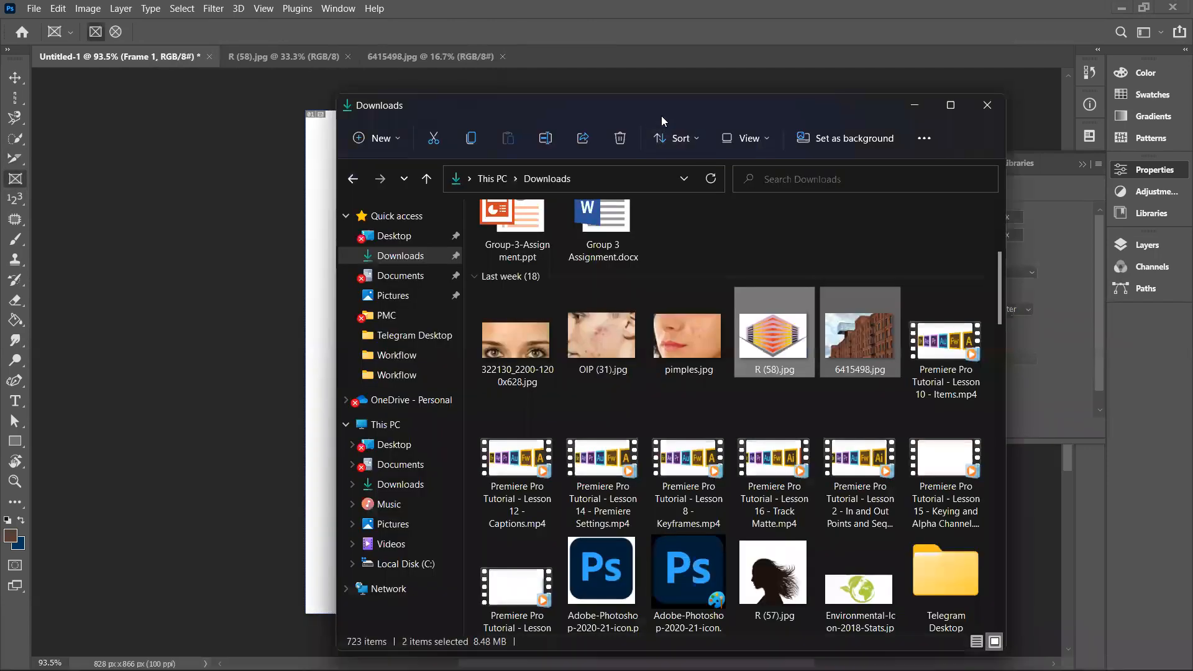
drag(661, 110, 911, 54)
scroll(909, 306, down, 5)
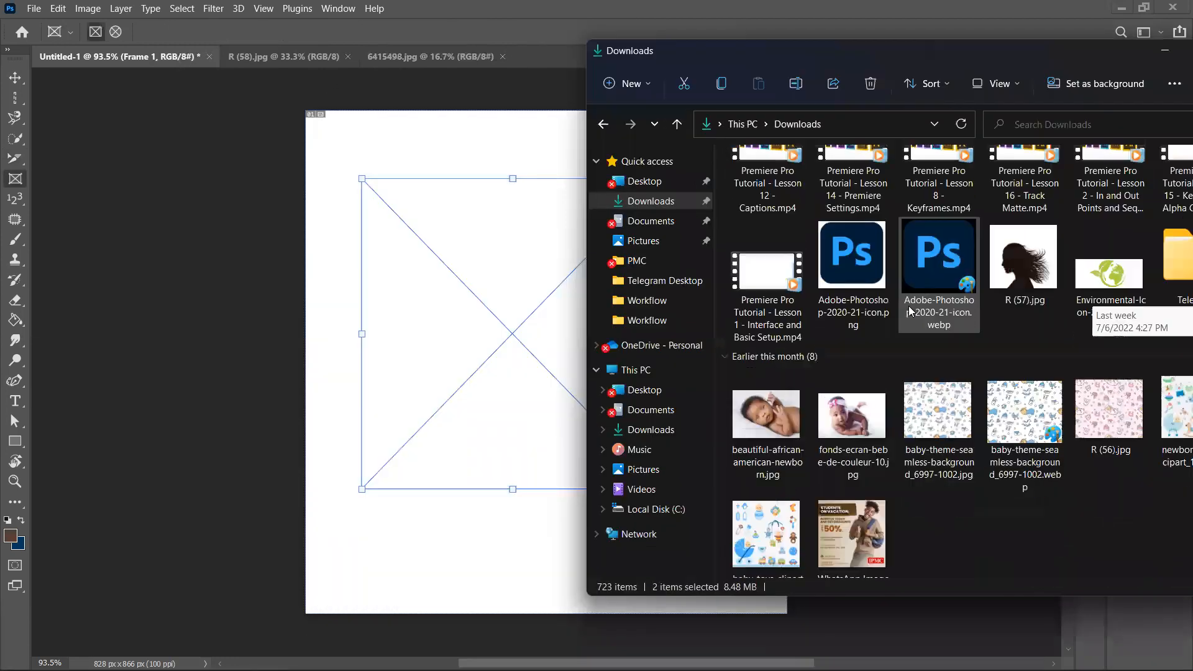
drag(862, 356, 501, 346)
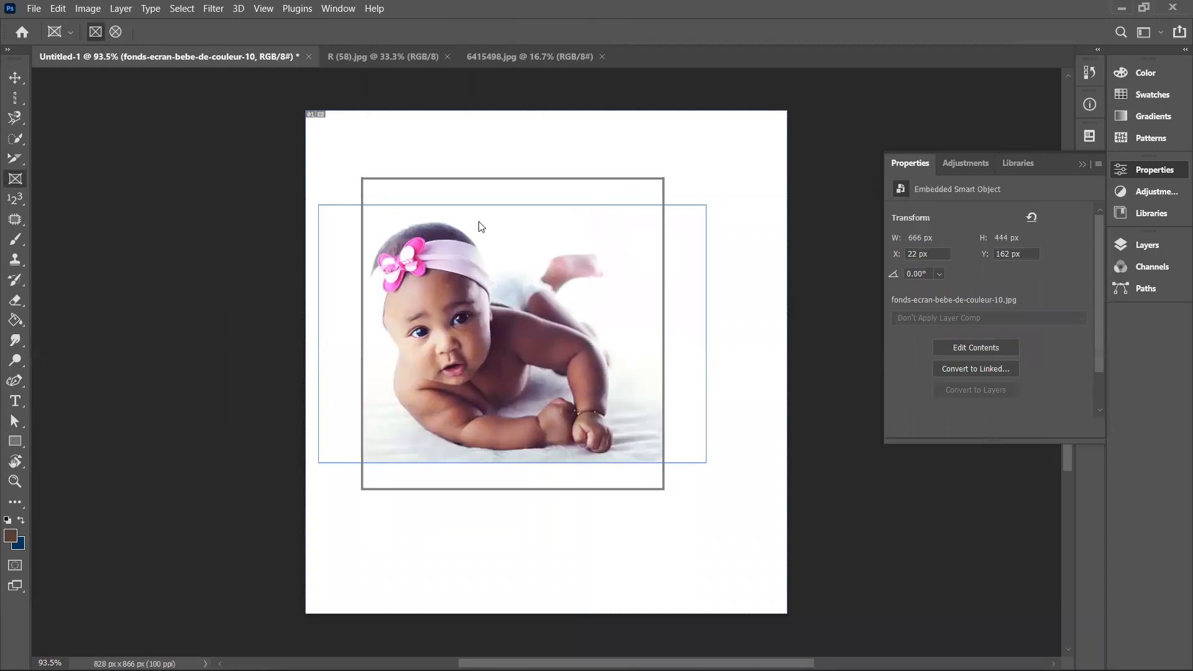
- Scale the photo inside the frame to about 127.57%, shift it right to an X position of about 425 px, and apply the transform
click(14, 79)
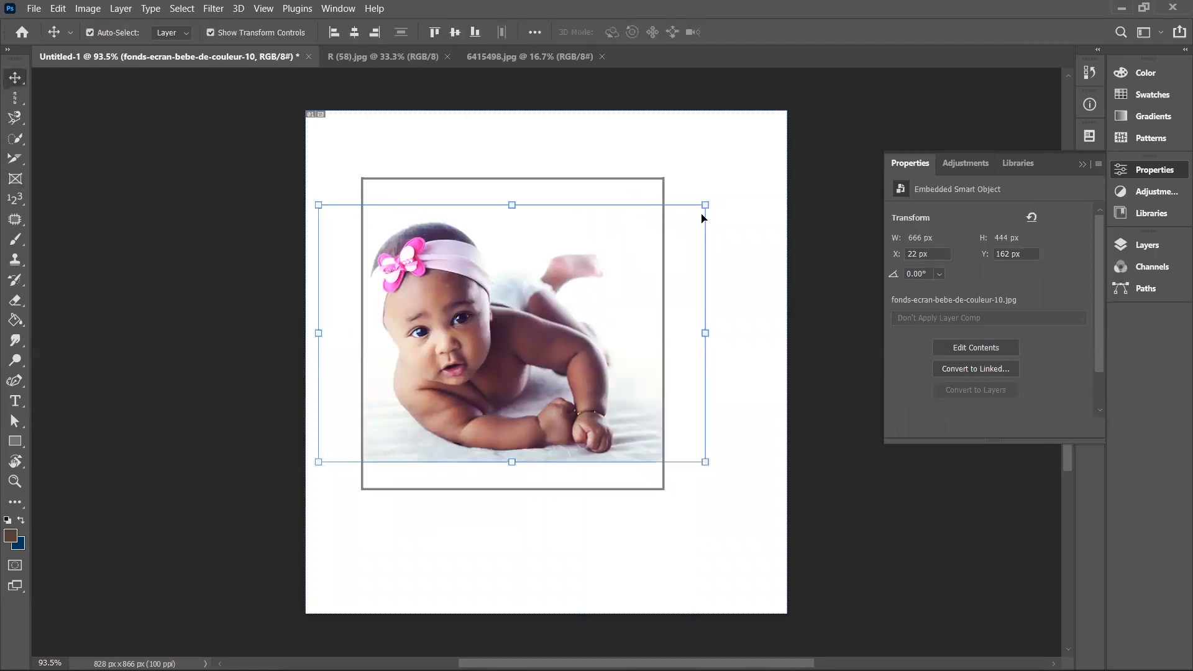
mouse_move(703, 203)
mouse_down()
mouse_move(736, 144)
mouse_move(739, 56)
mouse_move(1019, 38)
mouse_move(603, 247)
mouse_move(714, 118)
mouse_move(642, 229)
mouse_move(744, 138)
mouse_move(716, 196)
mouse_up()
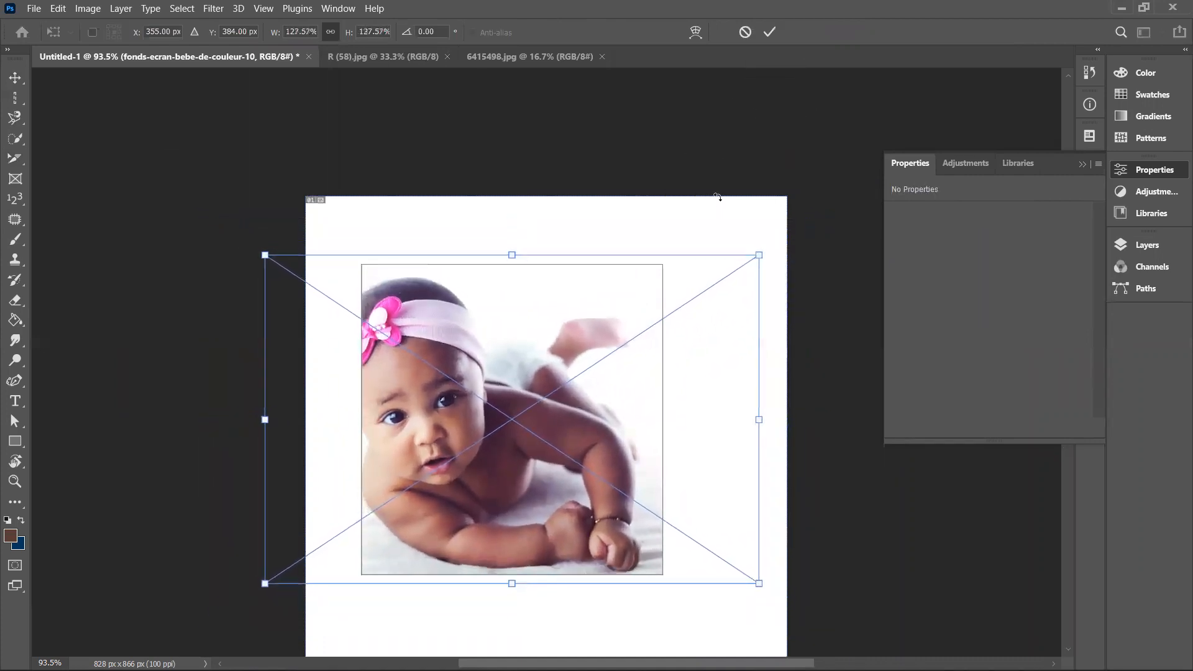
drag(440, 341, 482, 342)
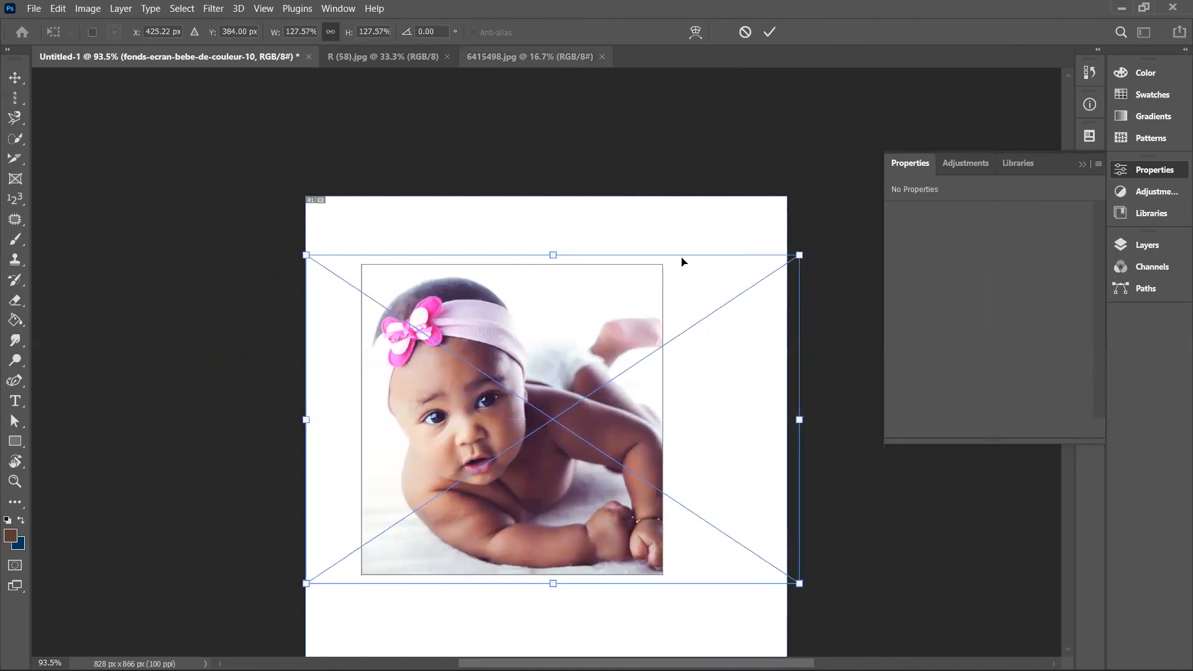
click(768, 34)
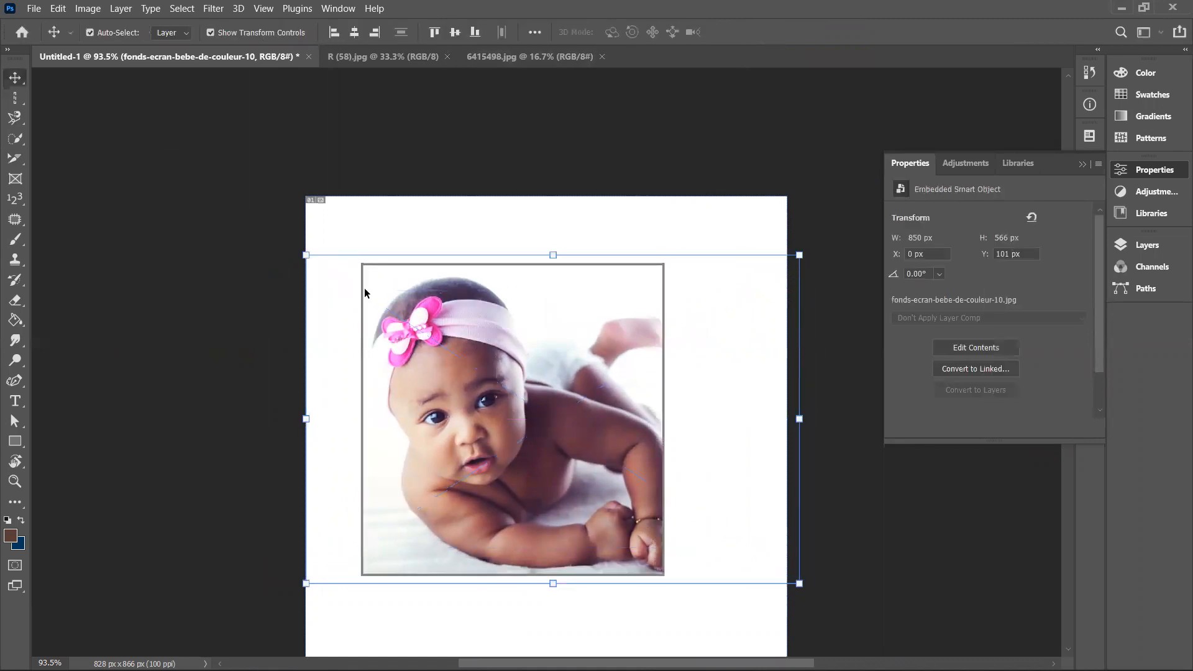
click(214, 281)
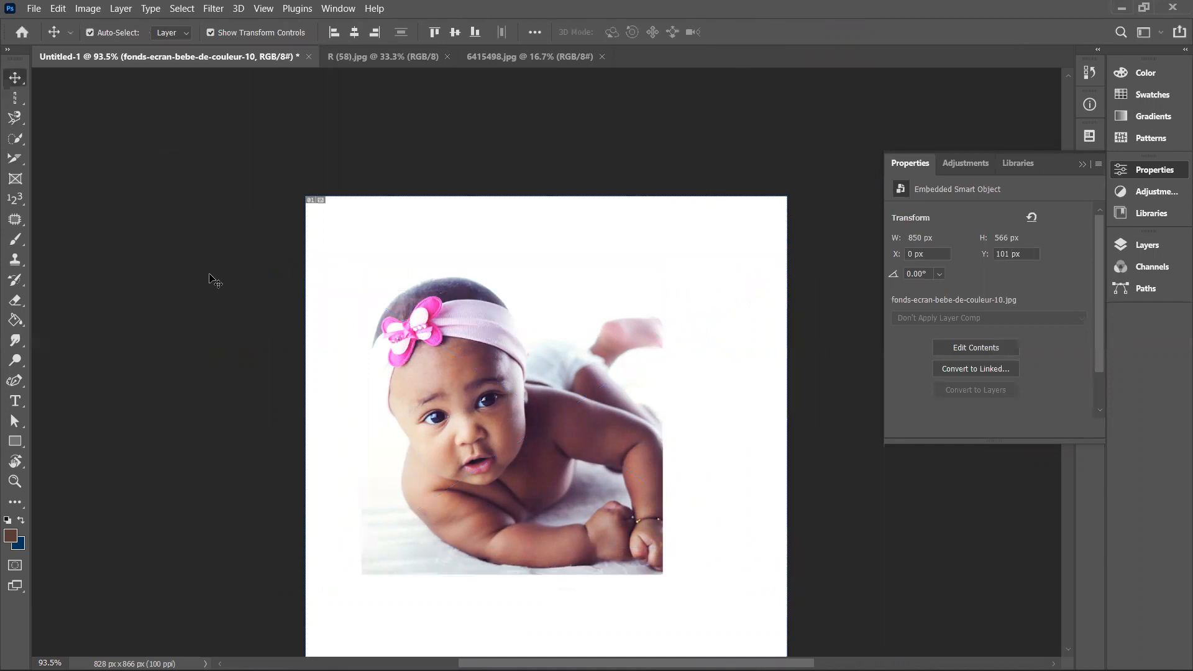
- Move the frame with its photo to about X 200 px, Y 128 px, and delete it
click(444, 347)
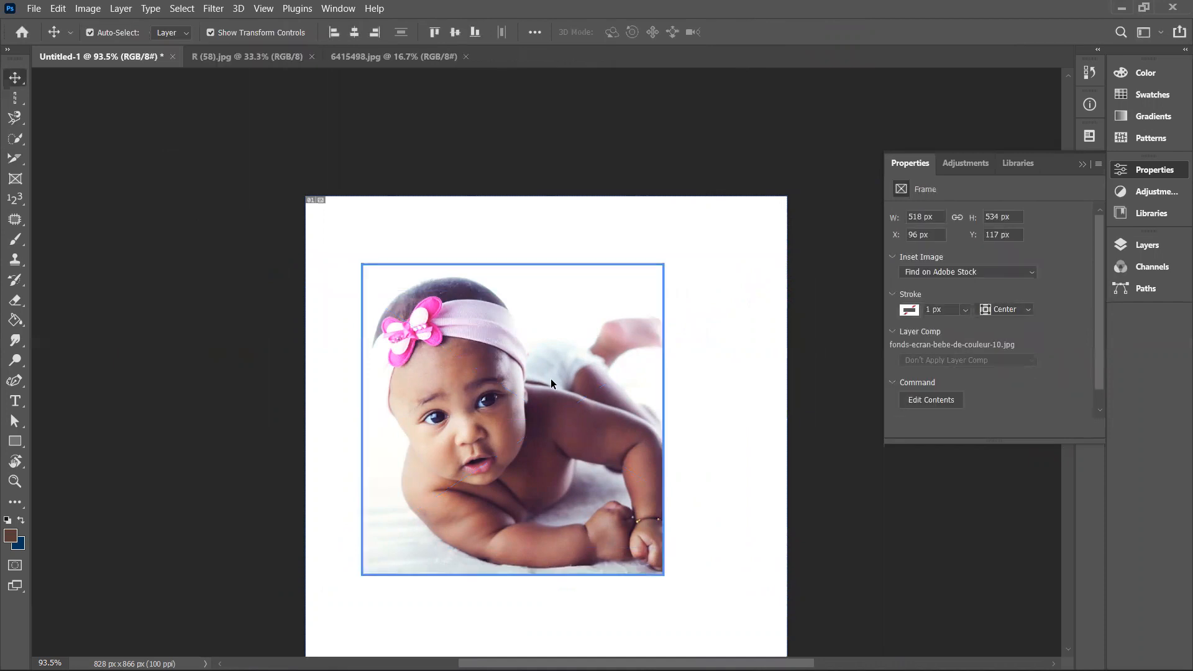
drag(540, 502, 555, 349)
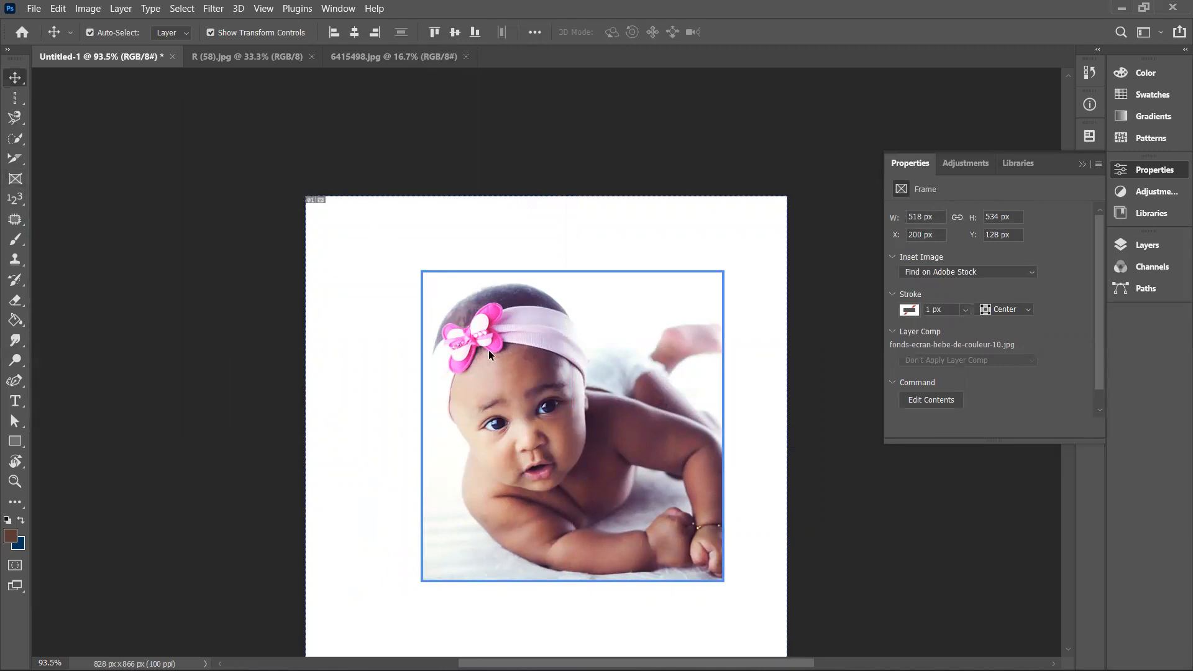
key(Delete)
click(15, 198)
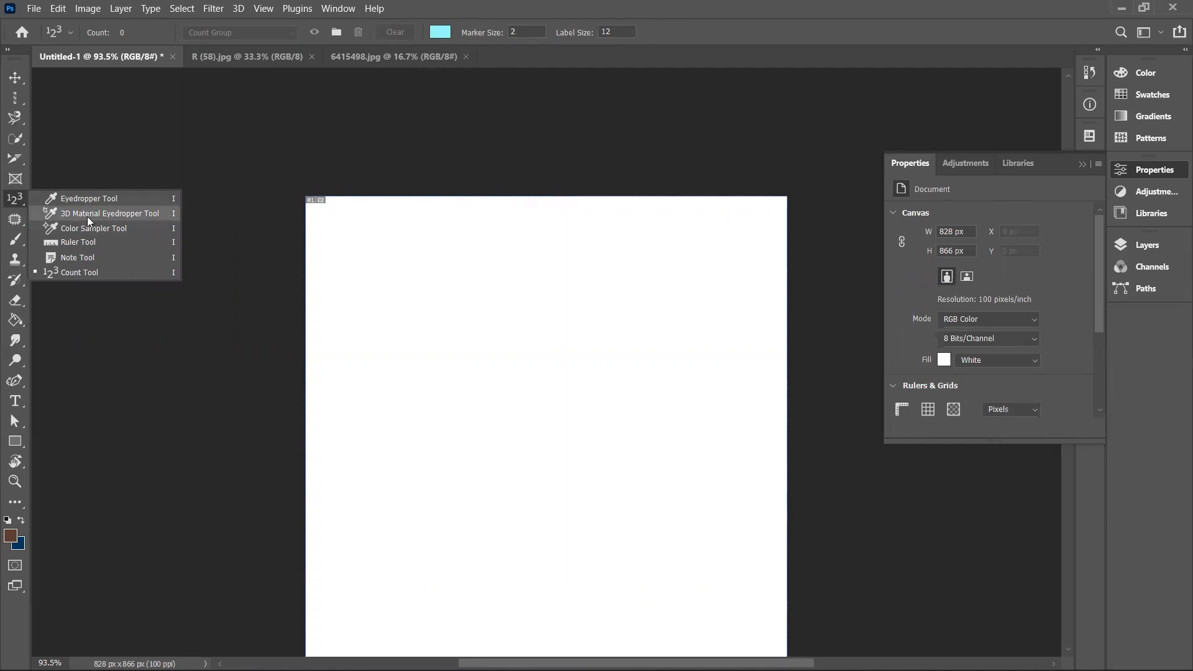
click(1161, 32)
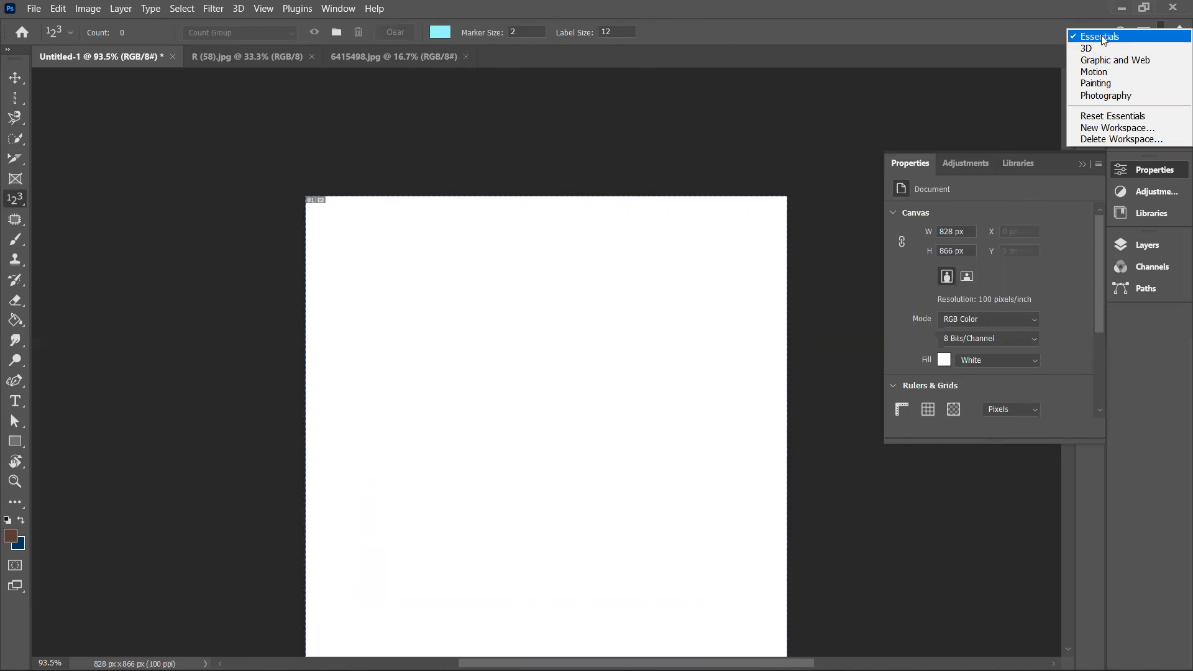
- Sample the white canvas and the dark grey area outside it as the foreground color with the Eyedropper Tool
right_click(16, 200)
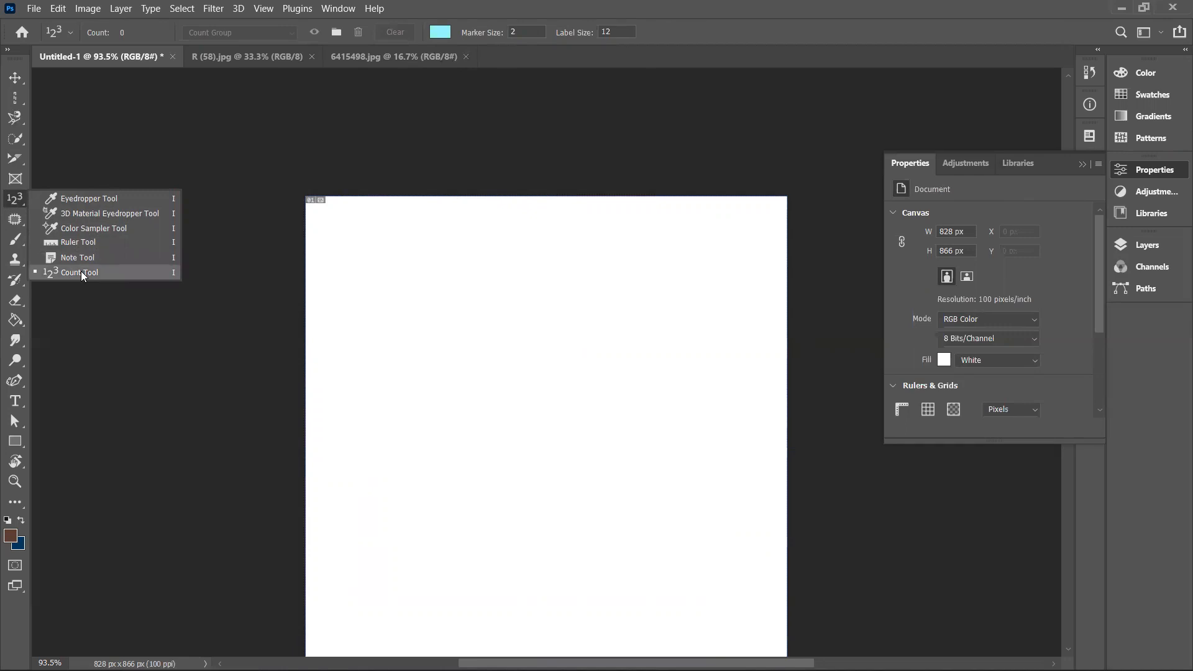
click(81, 199)
scroll(331, 243, down, 2)
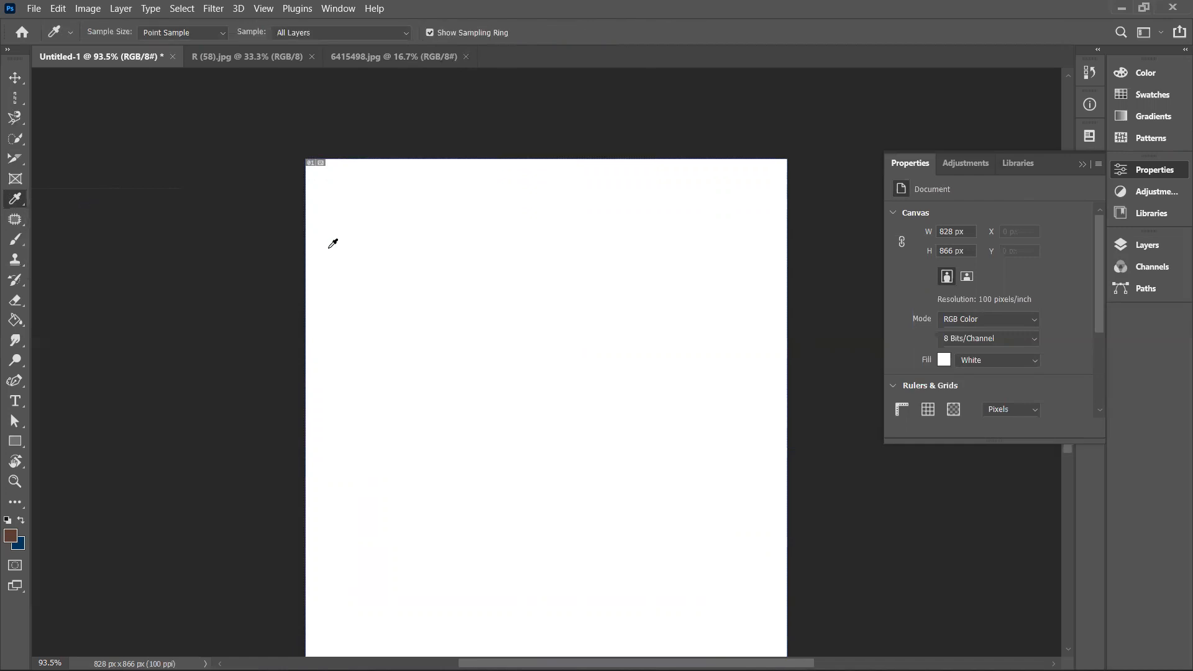
scroll(333, 243, down, 2)
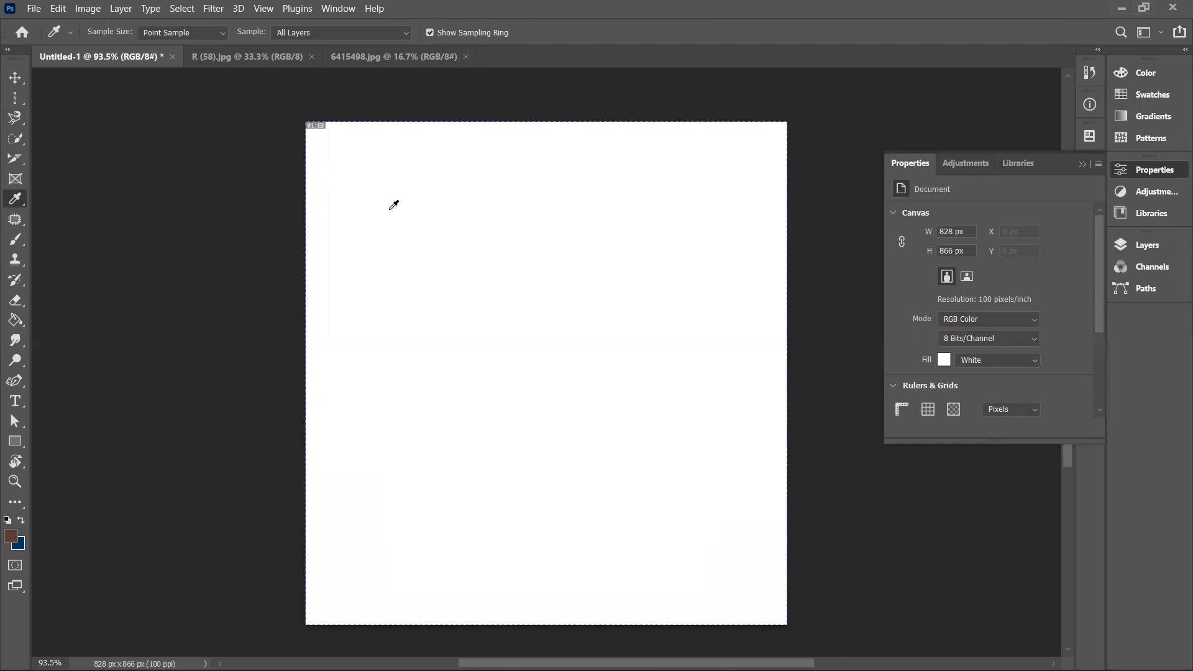
right_click(15, 206)
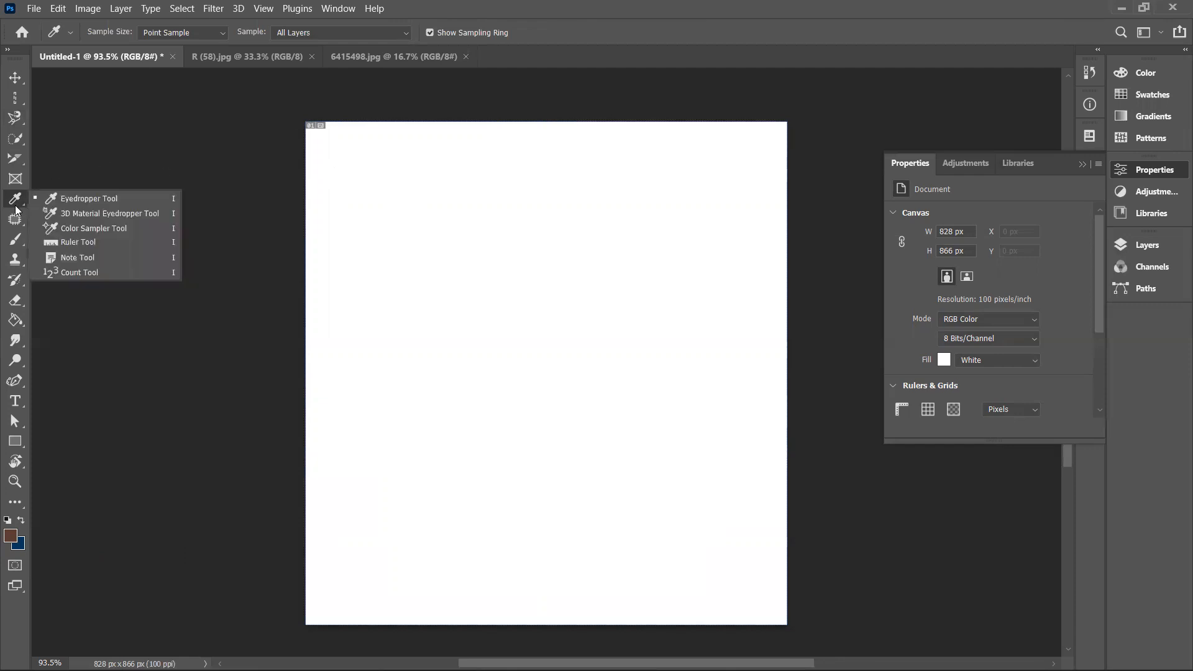
click(84, 195)
click(387, 185)
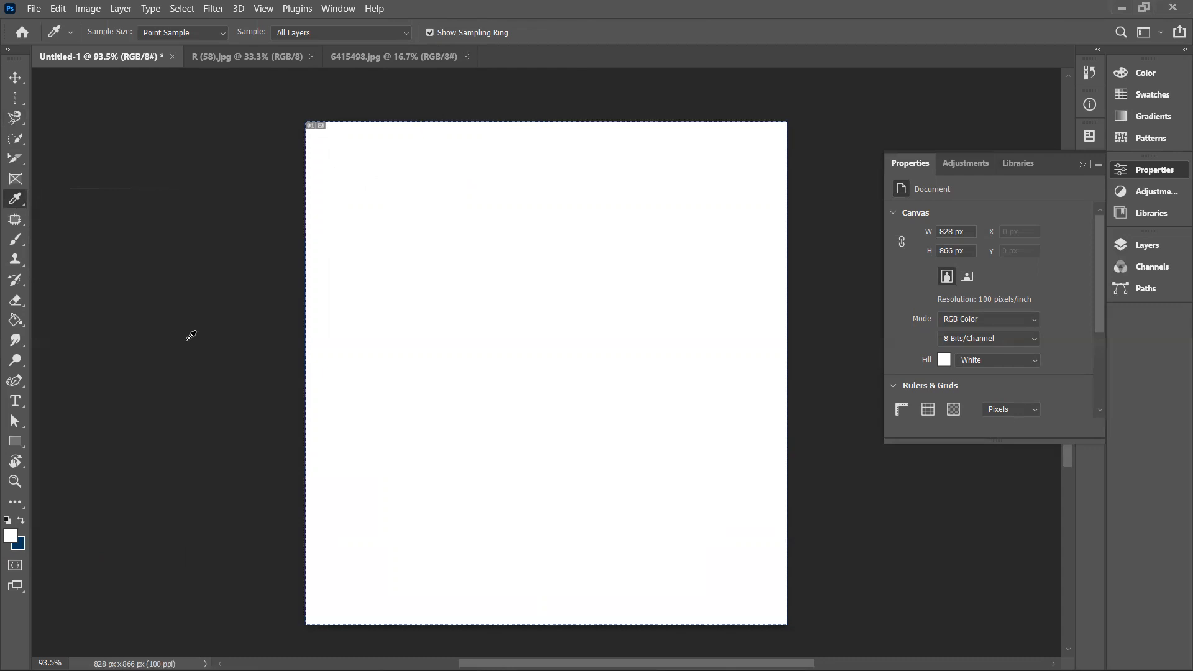
click(193, 315)
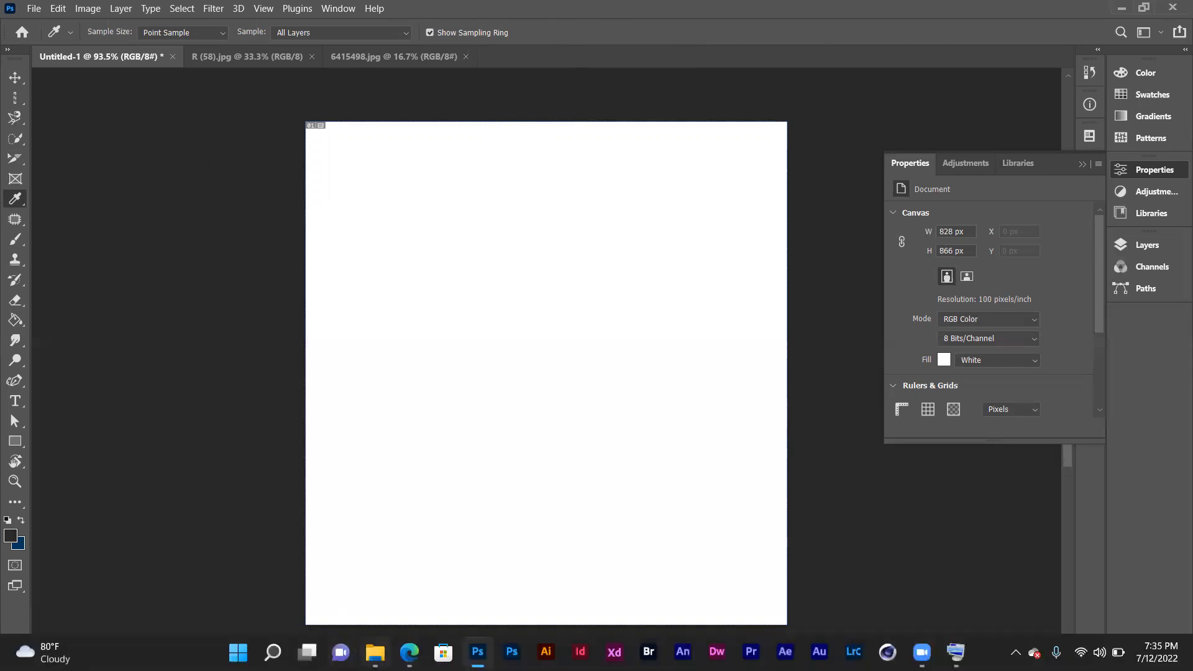
- Place fonds-ecran-bebe-de-couleur-10.jpg from the Downloads folder on the canvas at 100% scale
click(375, 652)
drag(845, 342, 508, 404)
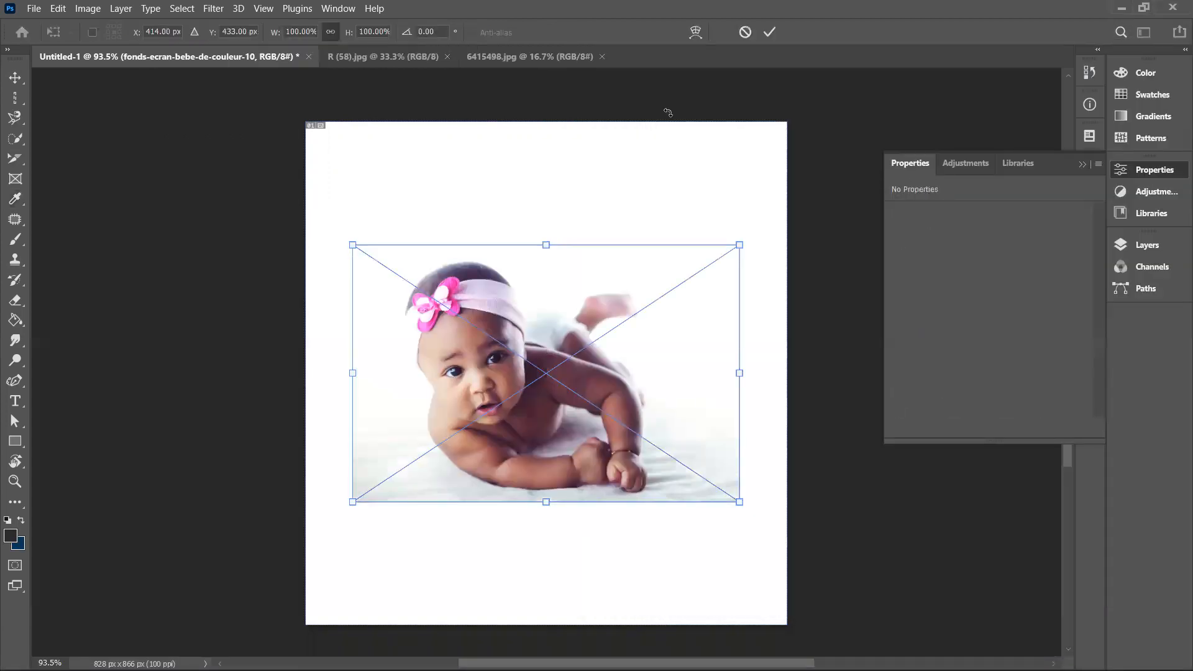
click(770, 32)
- Sample several foreground colors from the baby's headband, face and body with the Eyedropper Tool
key(i)
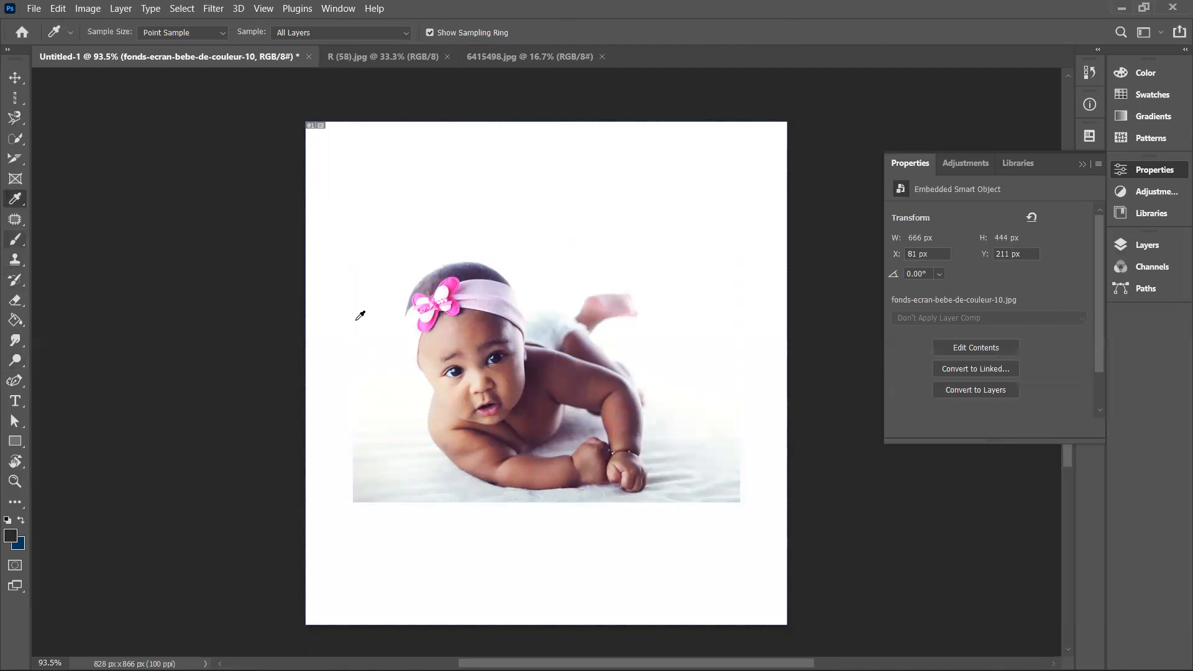
click(458, 281)
click(514, 380)
right_click(15, 198)
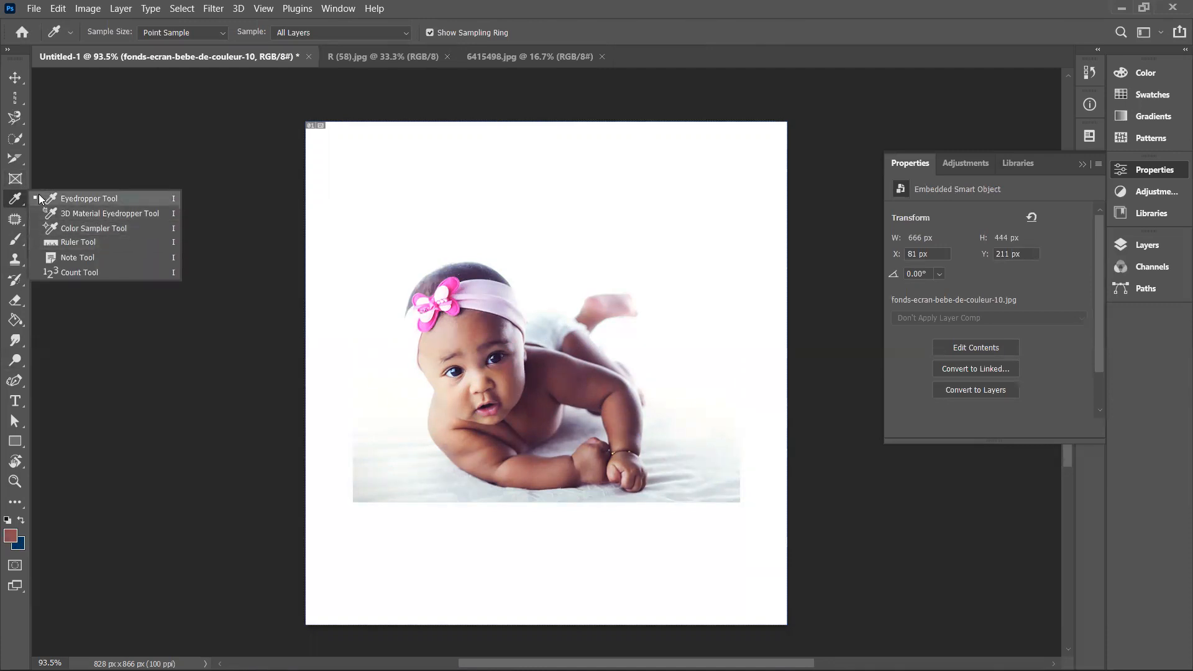
click(93, 199)
click(502, 280)
click(501, 289)
click(590, 348)
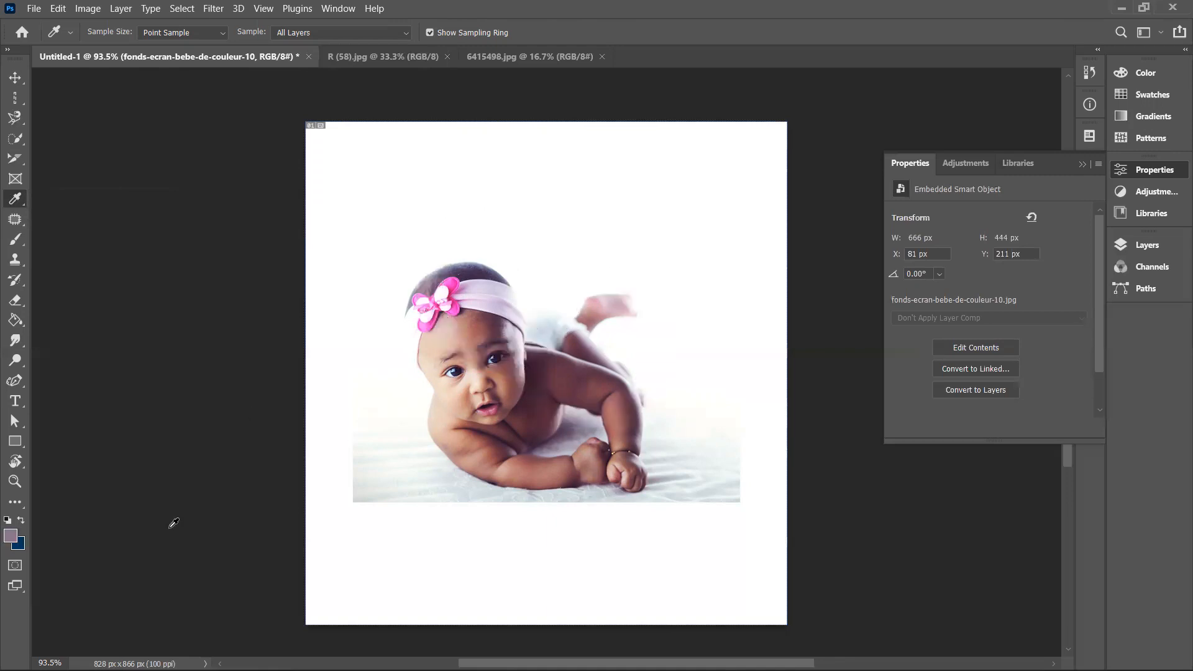
click(460, 278)
- Sample a light peach skin tone from the baby's face and draw a rectangle of about 275 × 313 px over the photo's upper right
click(439, 375)
click(15, 442)
drag(602, 207, 762, 388)
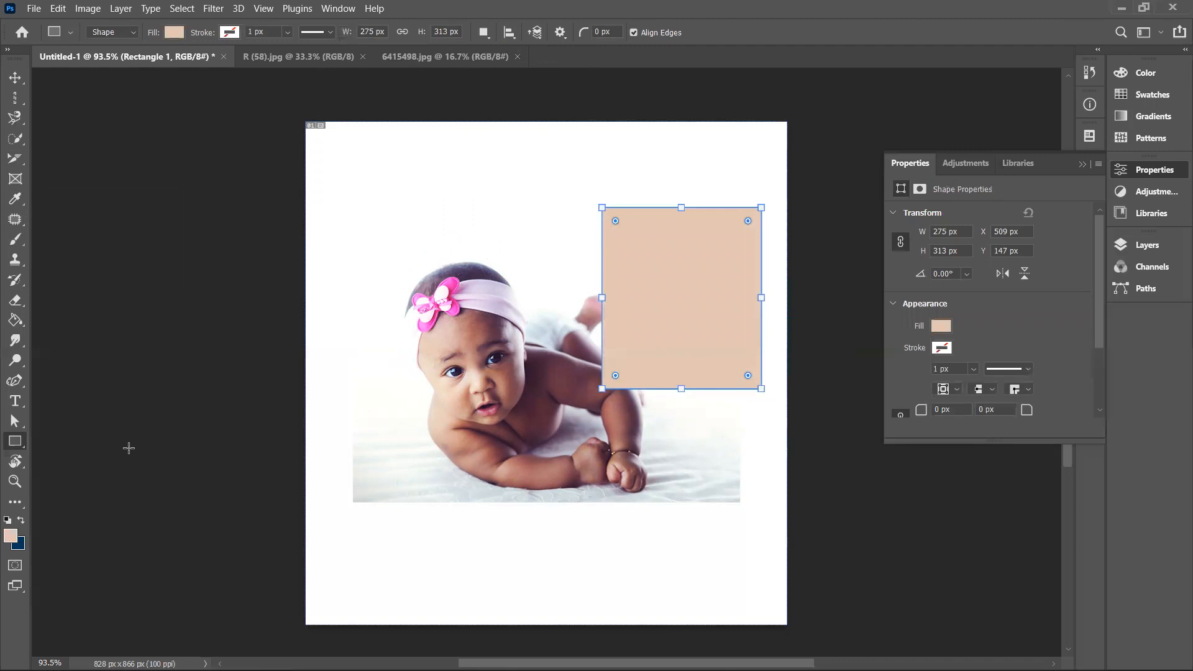
- Sample the bright pink of the baby's headband bow as the foreground color and fill the rectangle with it
click(15, 197)
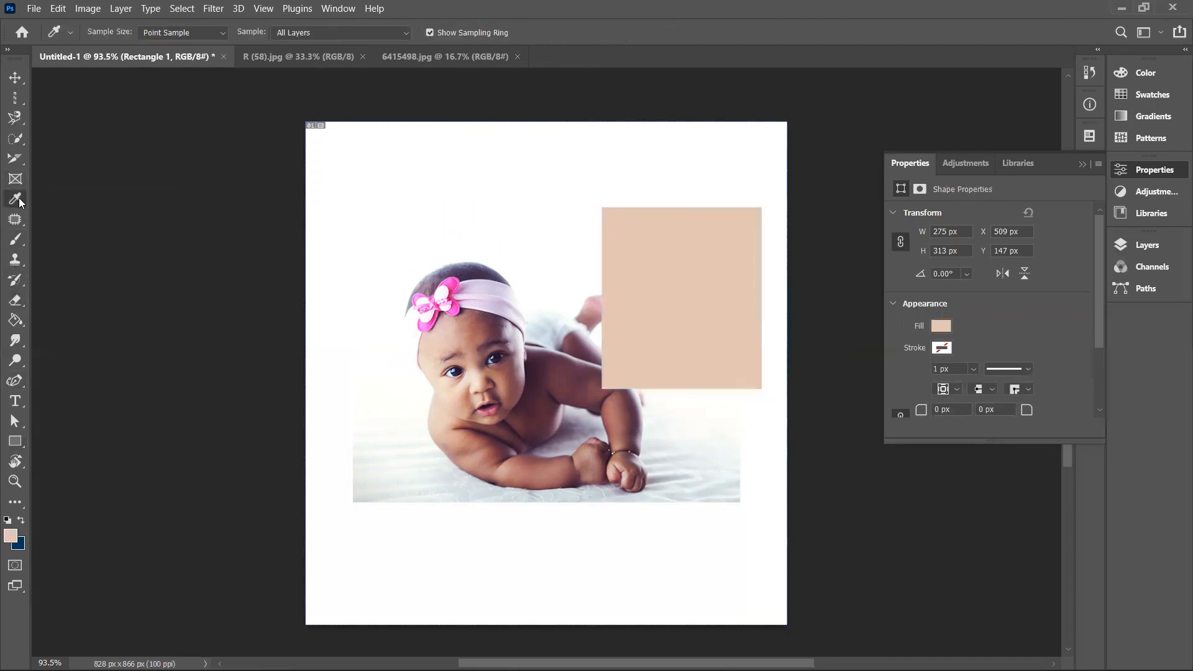
click(456, 285)
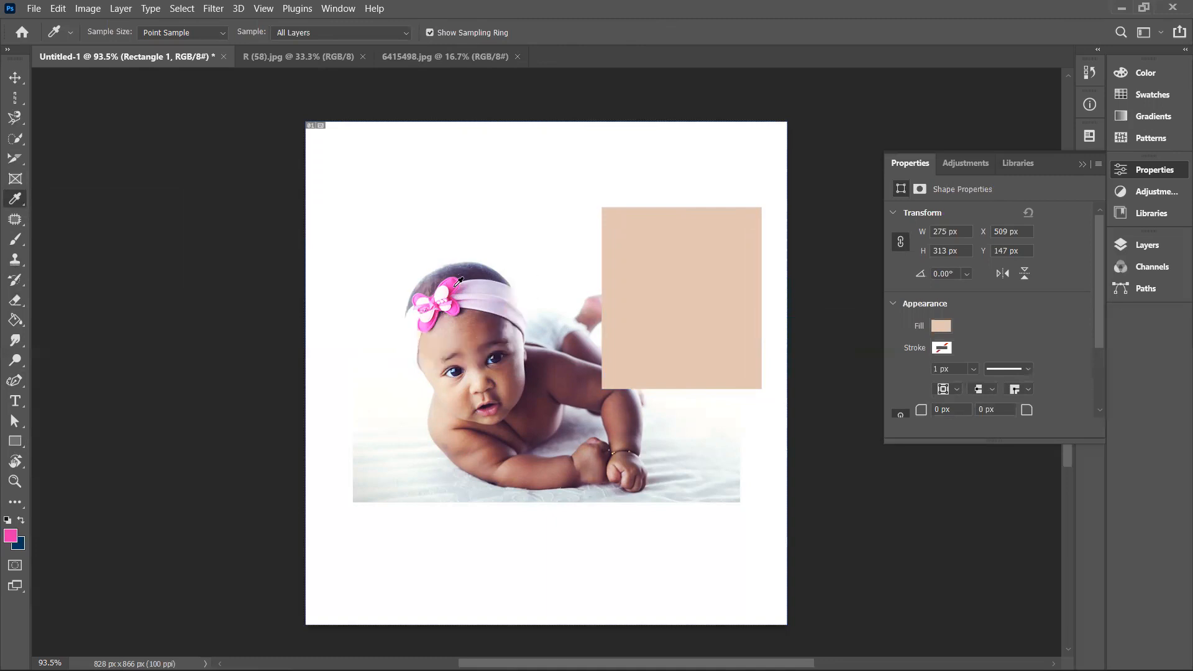
click(16, 77)
click(672, 266)
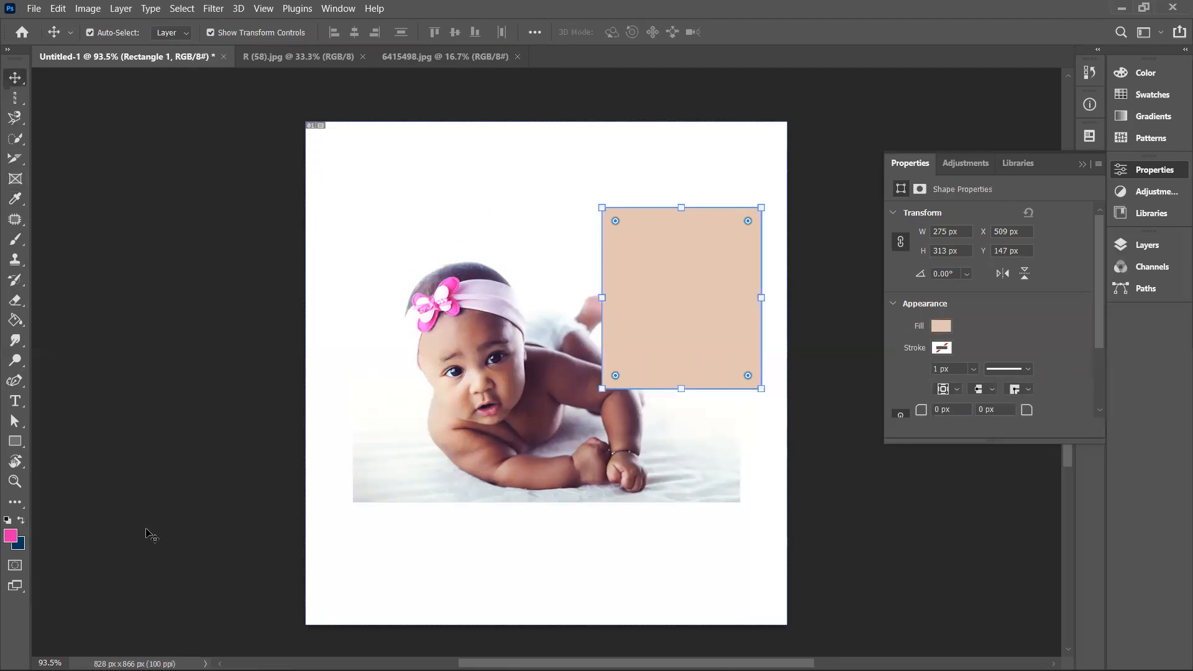
key(alt+BackSpace)
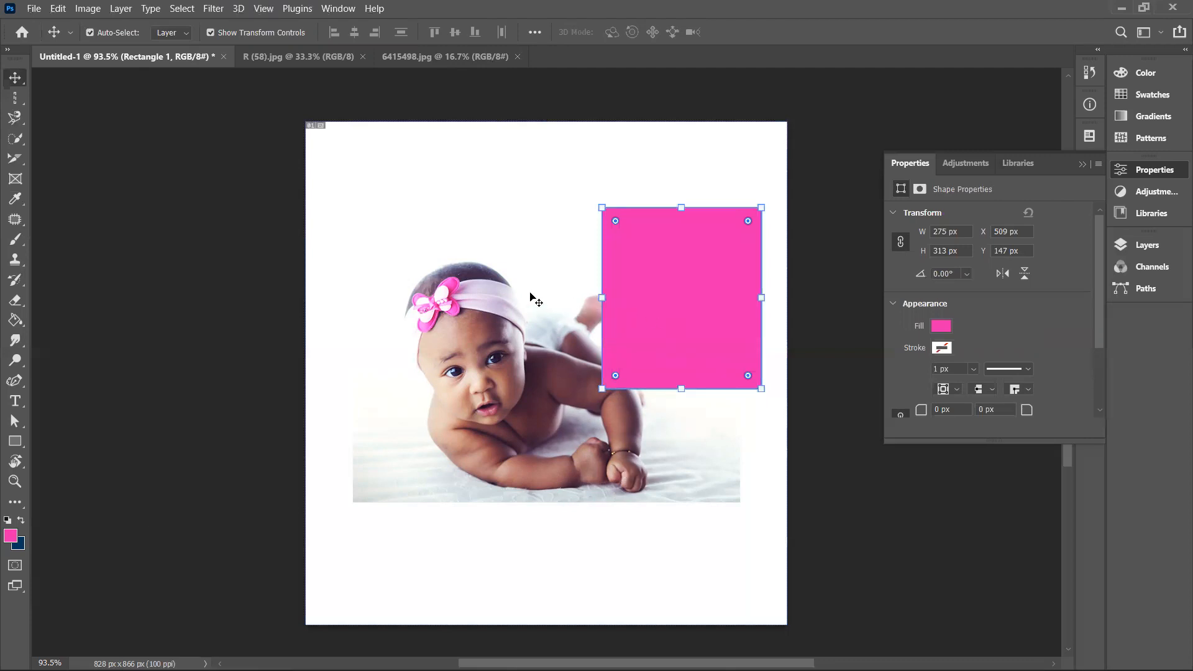
- Alternate the rectangle's fill between the dark blue background color and the pink foreground color, finishing with dark blue
key(ctrl+BackSpace)
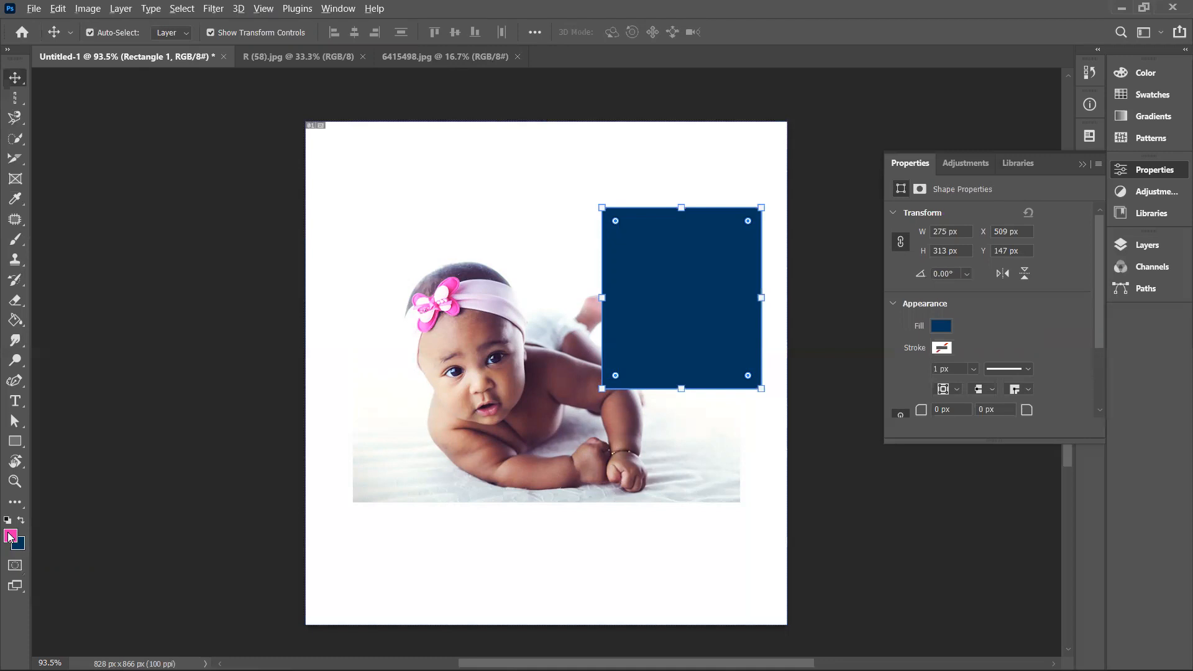
key(alt+BackSpace)
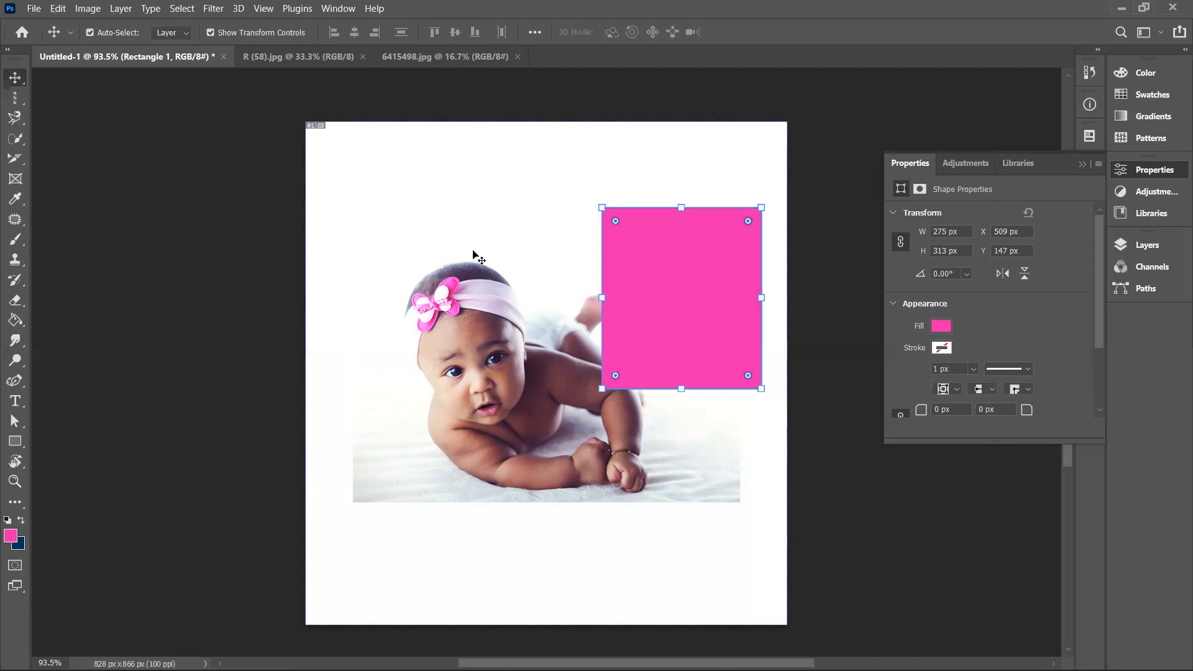
key(ctrl+BackSpace)
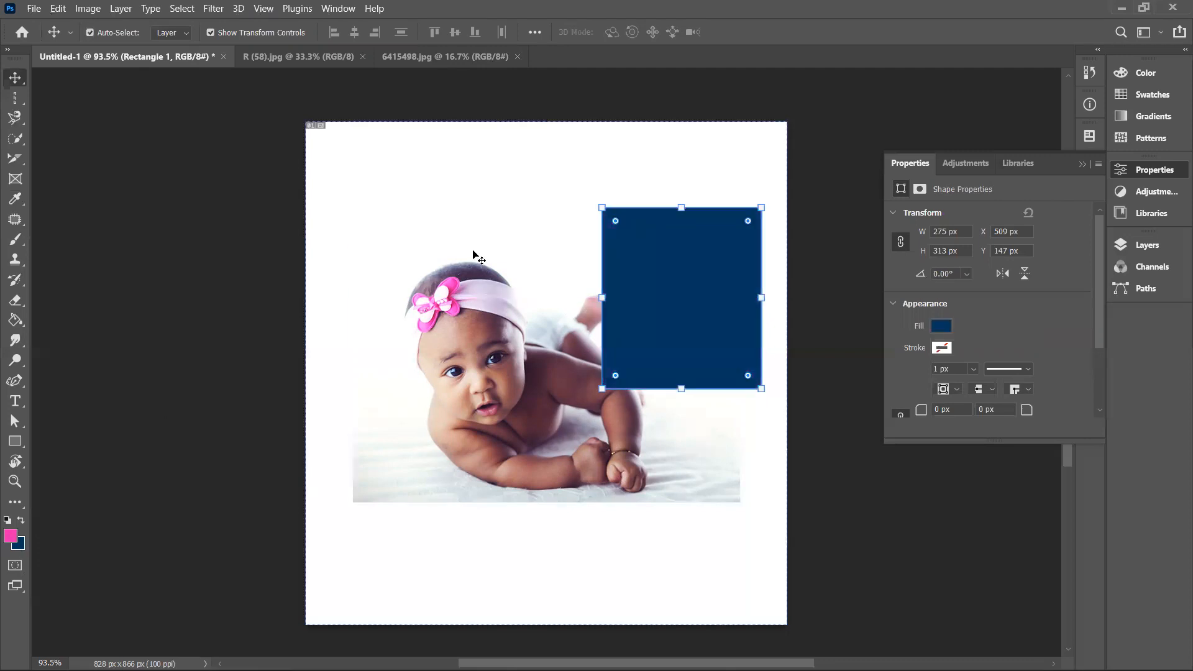
- Place Color Sampler points on the baby's headband, pink bow, white diaper area and chest
click(14, 202)
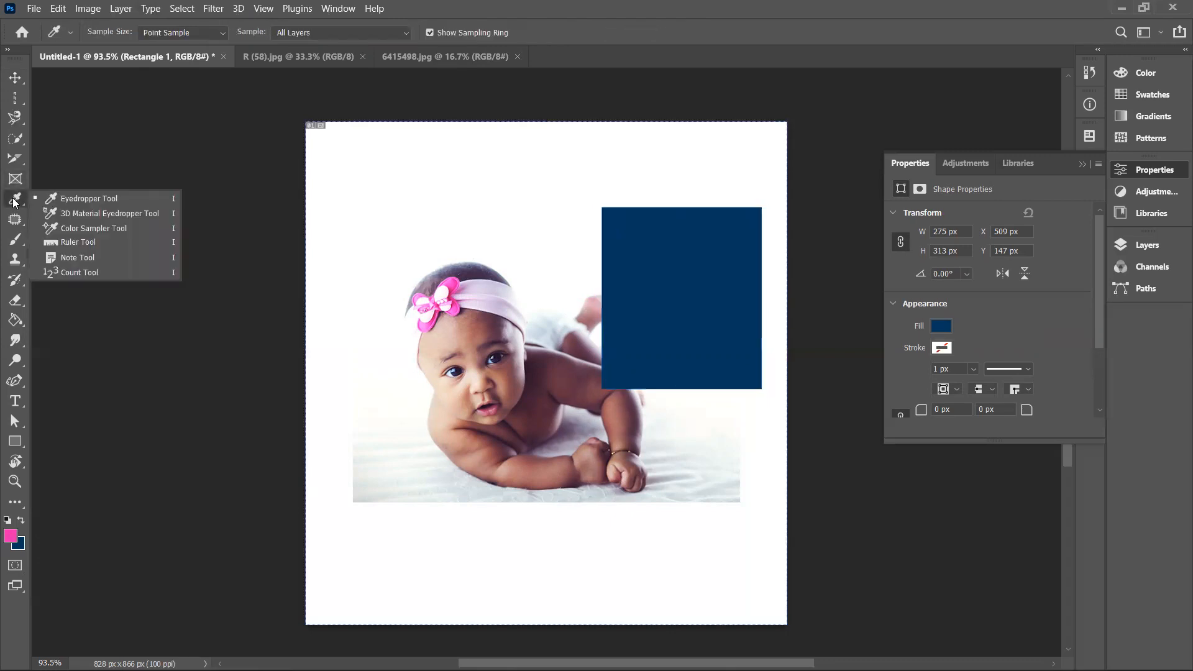
click(78, 228)
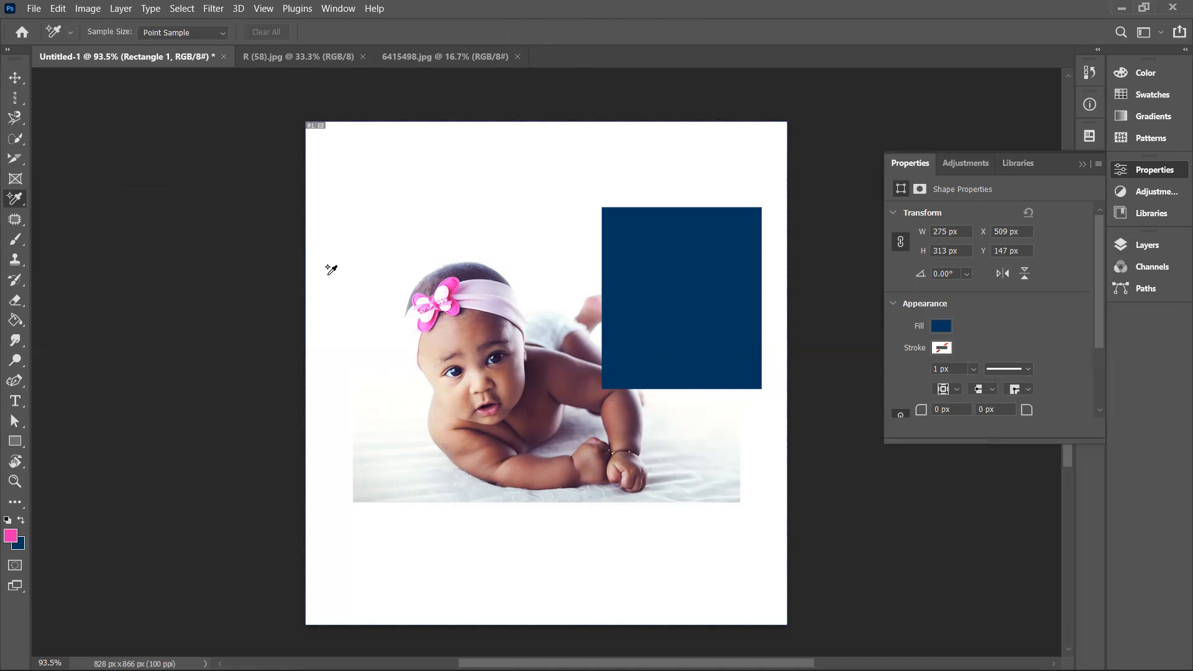
click(1081, 164)
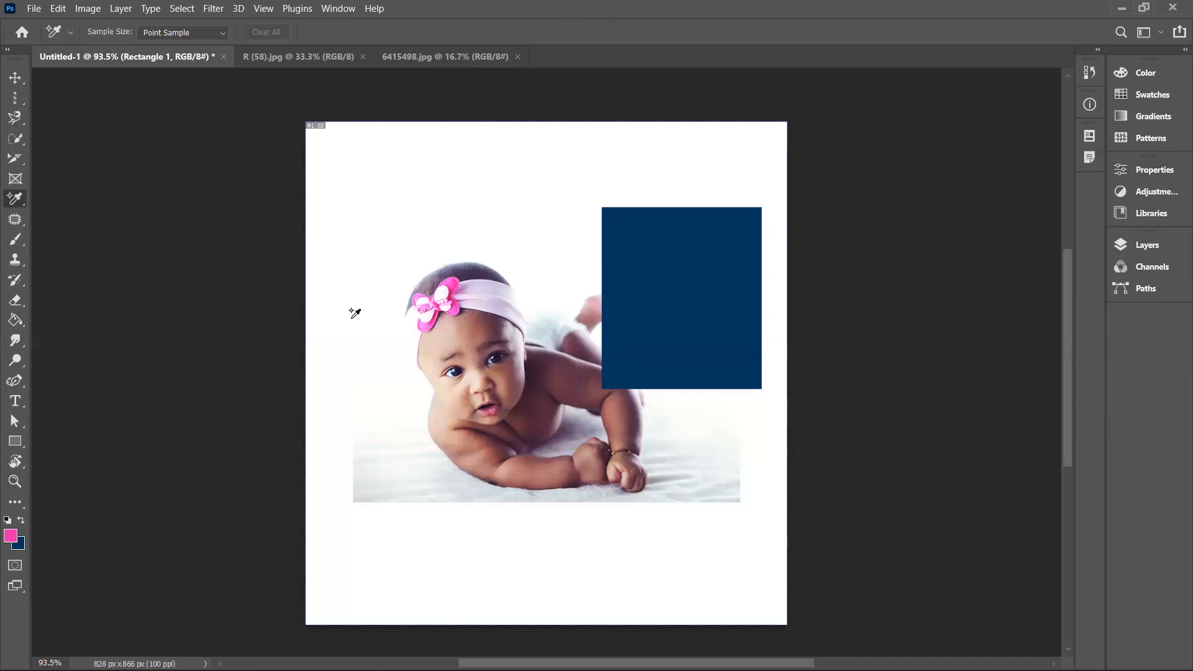
click(479, 284)
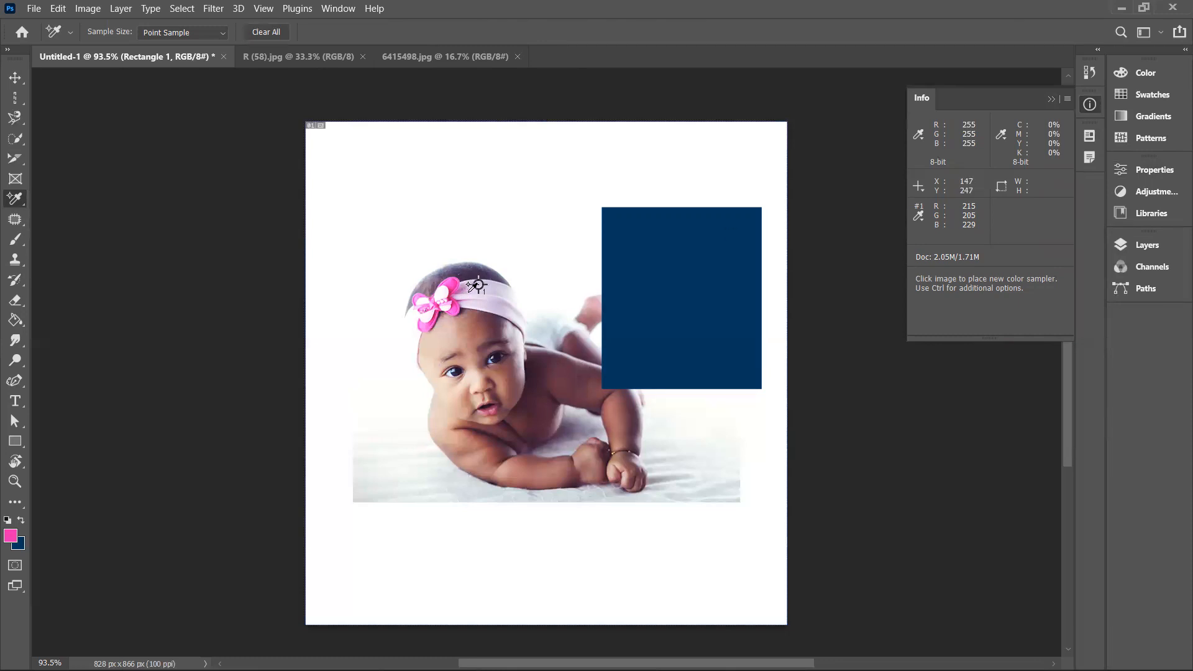
click(454, 284)
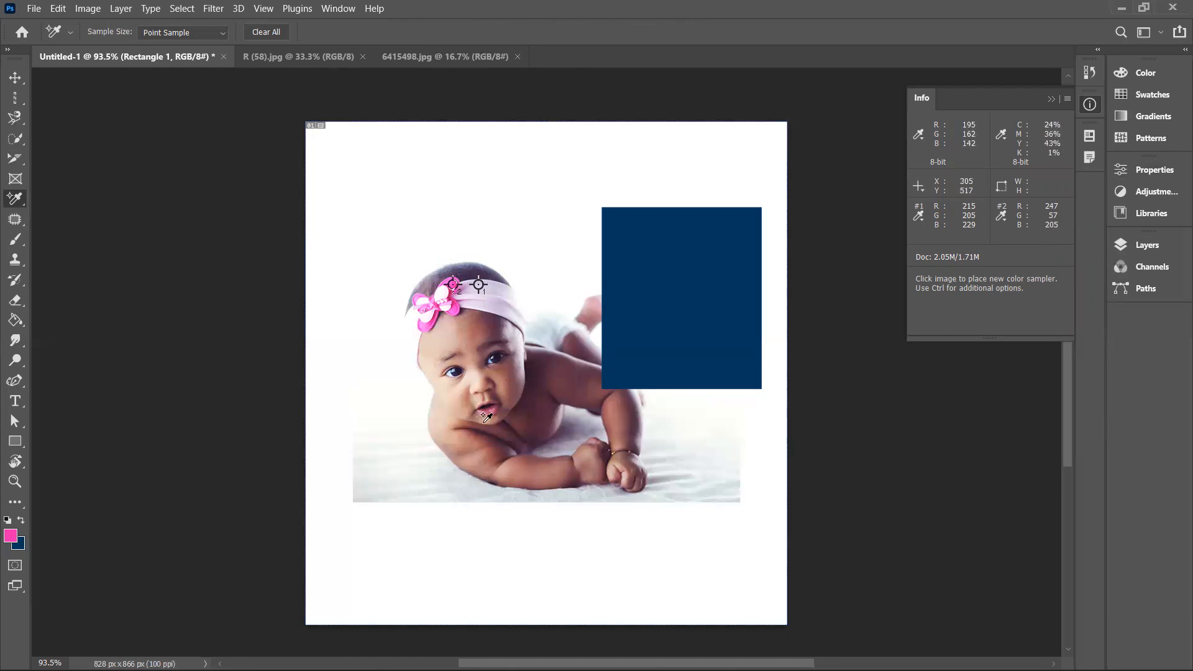
click(550, 320)
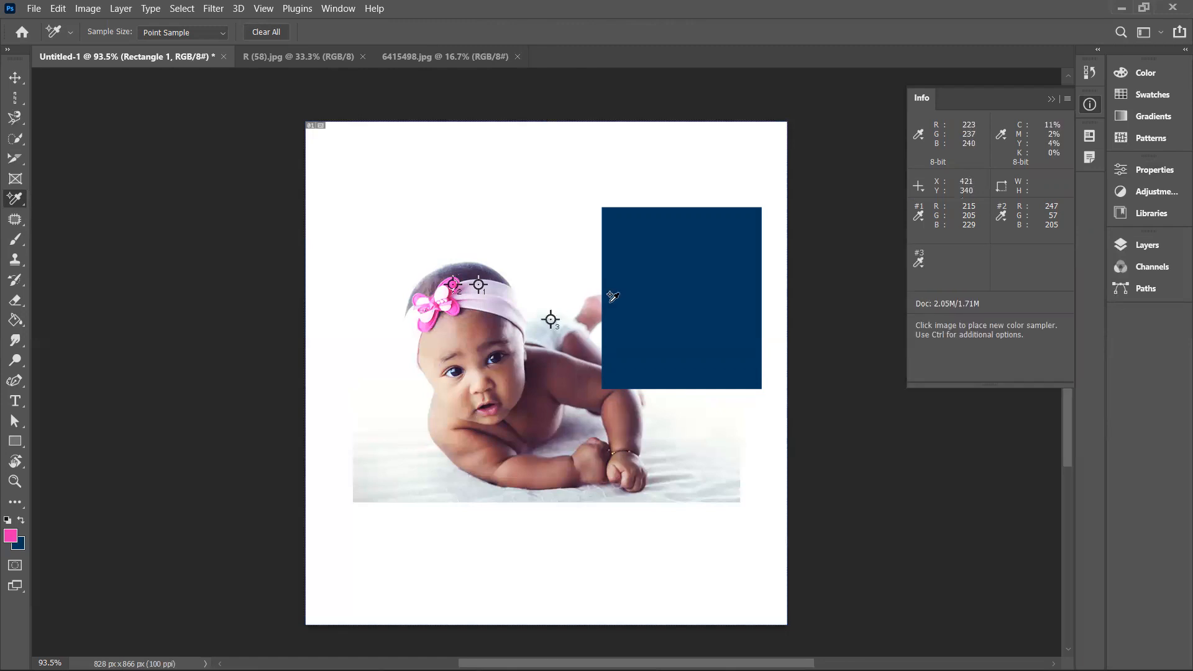
click(534, 434)
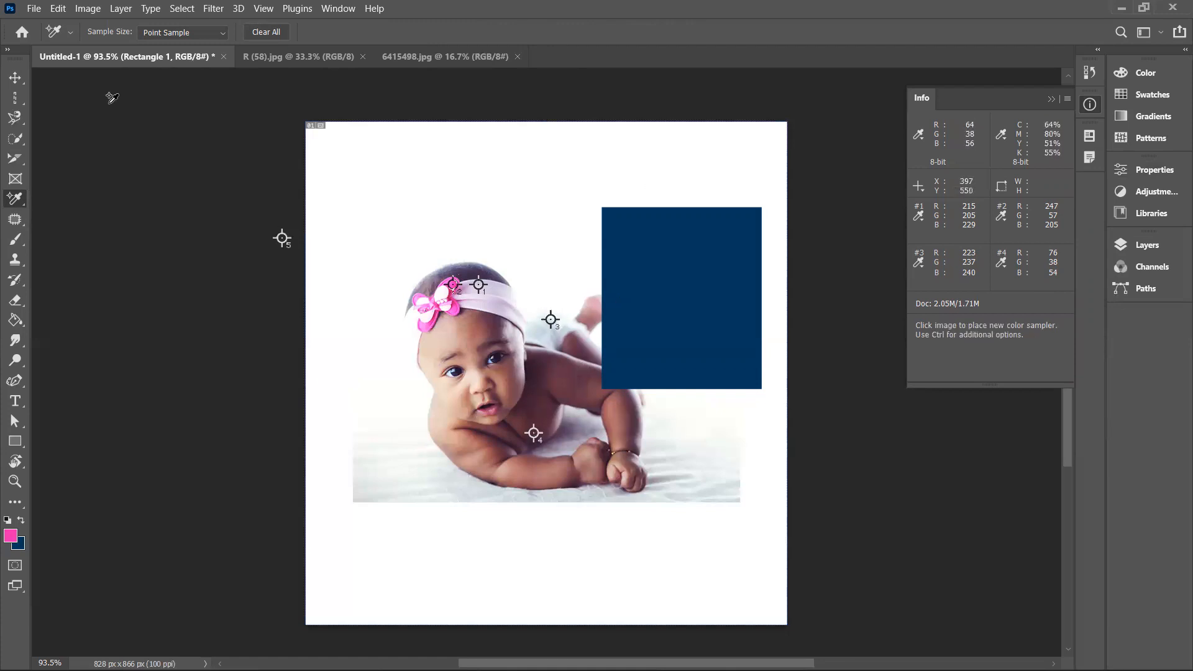
- Move the dark blue rectangle over the baby's headband so that it covers the first two color sampler points
click(7, 77)
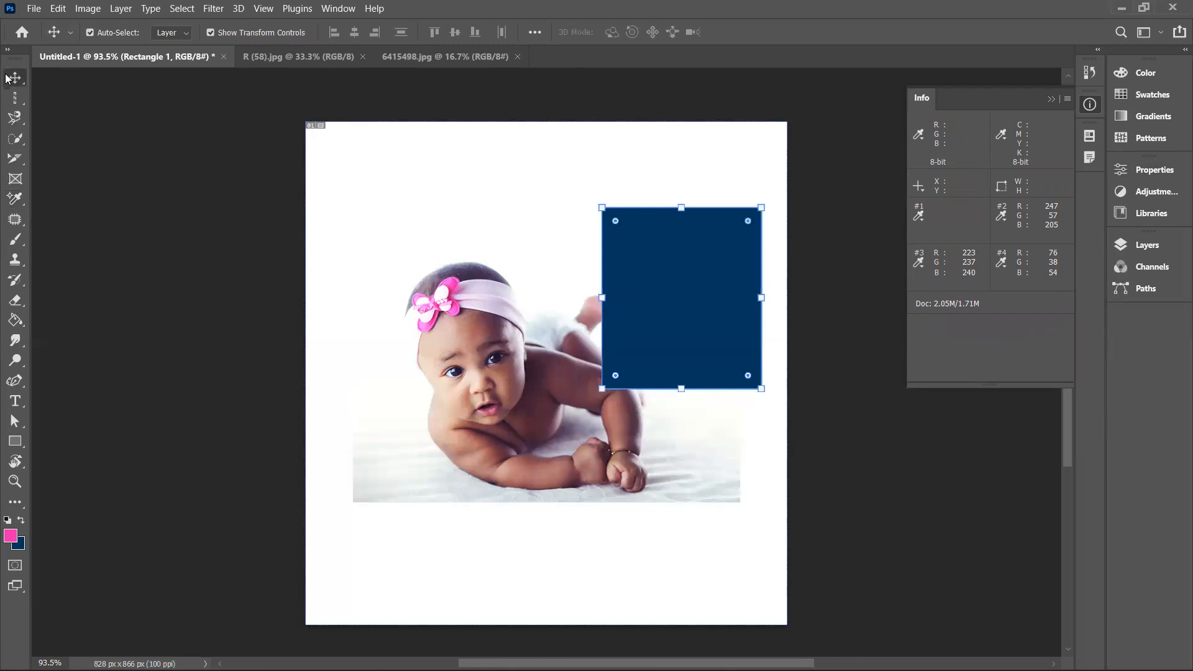
drag(681, 312, 689, 287)
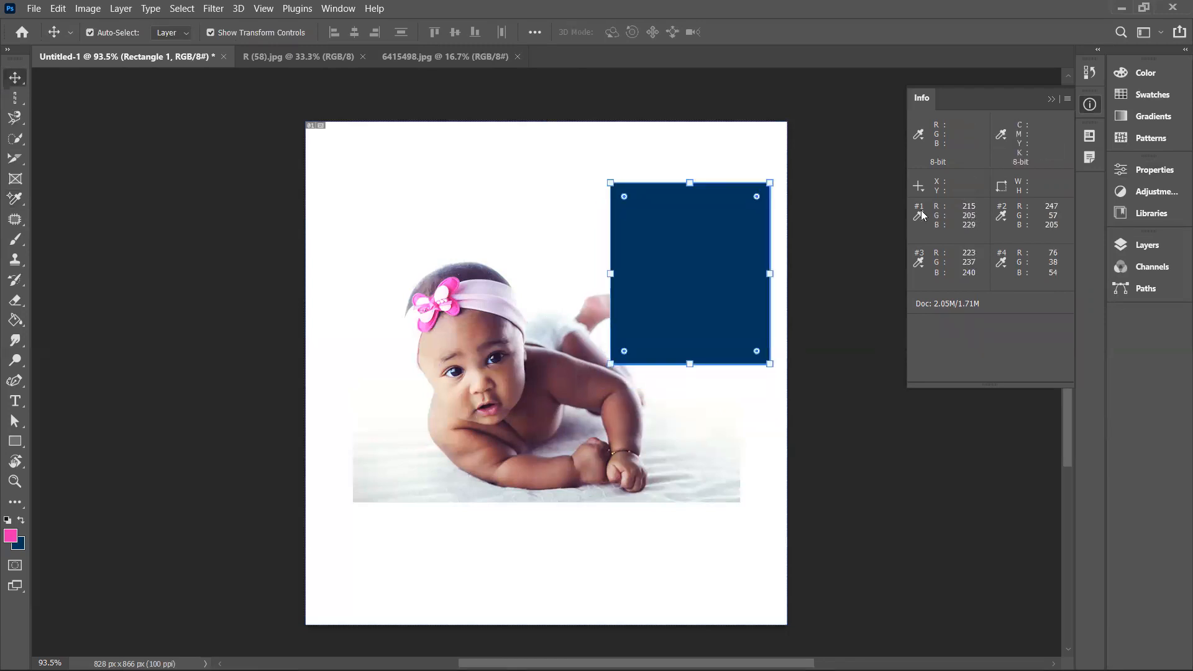
drag(691, 317, 418, 295)
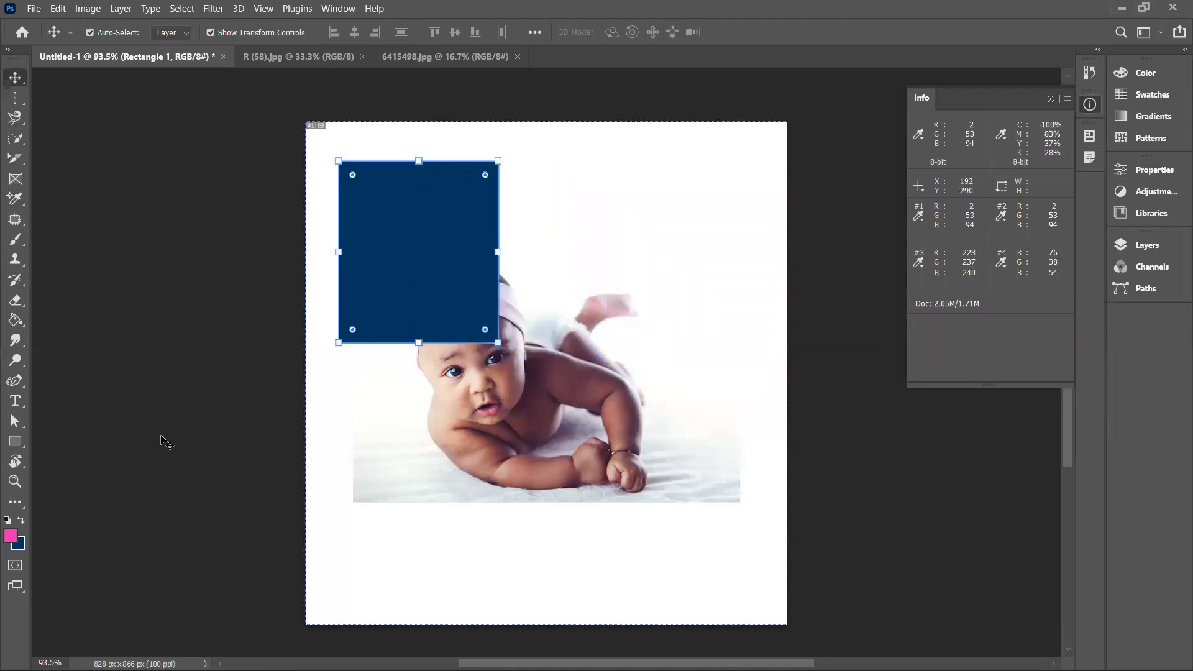
click(11, 536)
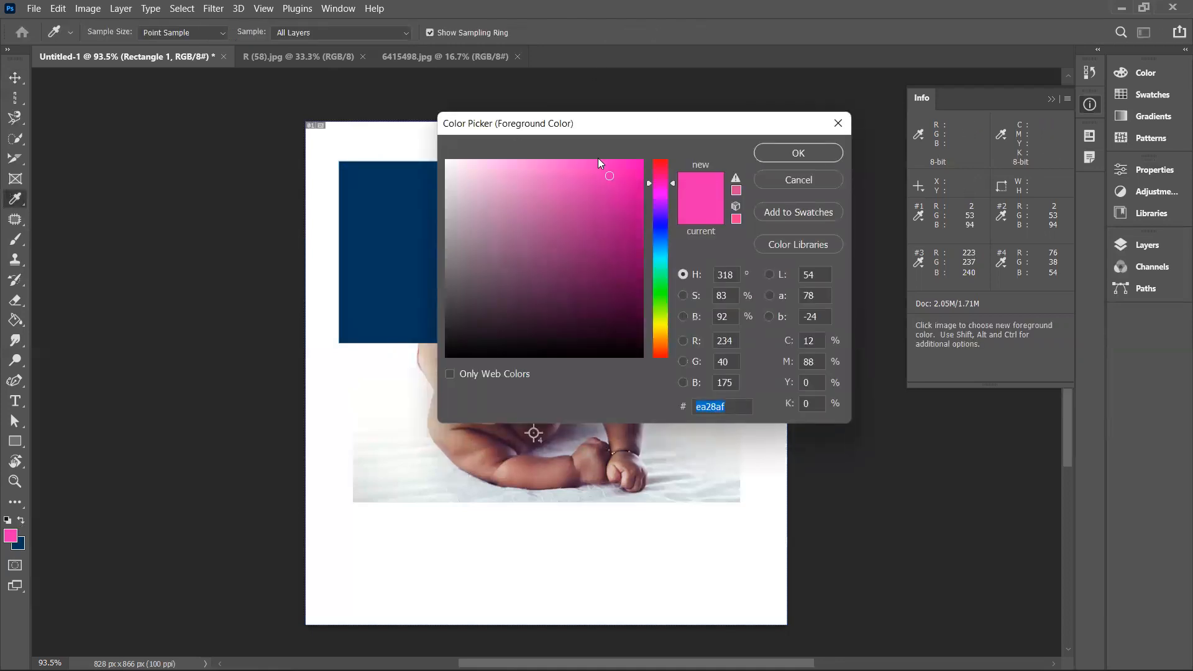
drag(658, 125, 478, 204)
click(614, 258)
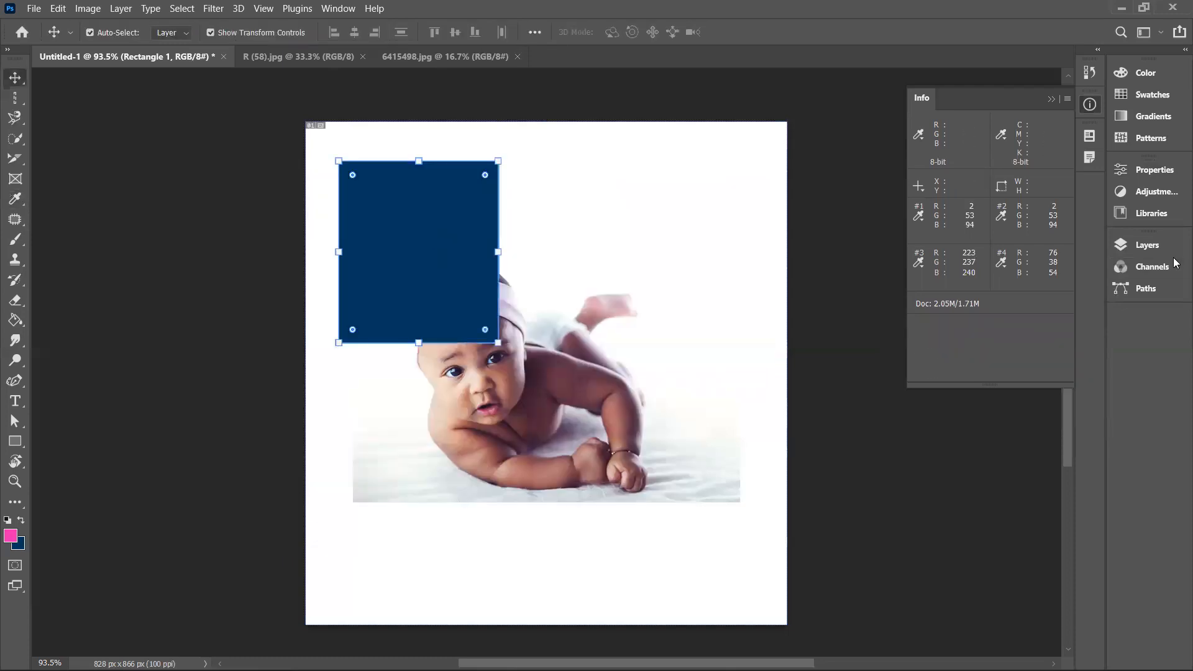
click(1136, 251)
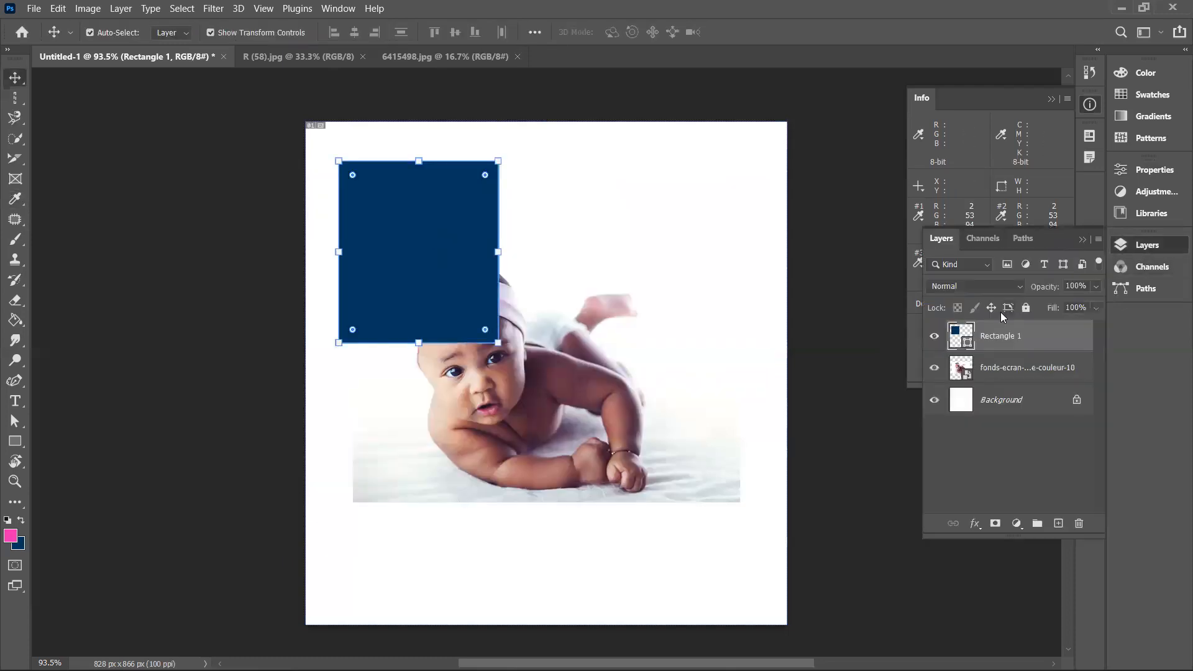
double_click(967, 342)
drag(480, 211, 466, 298)
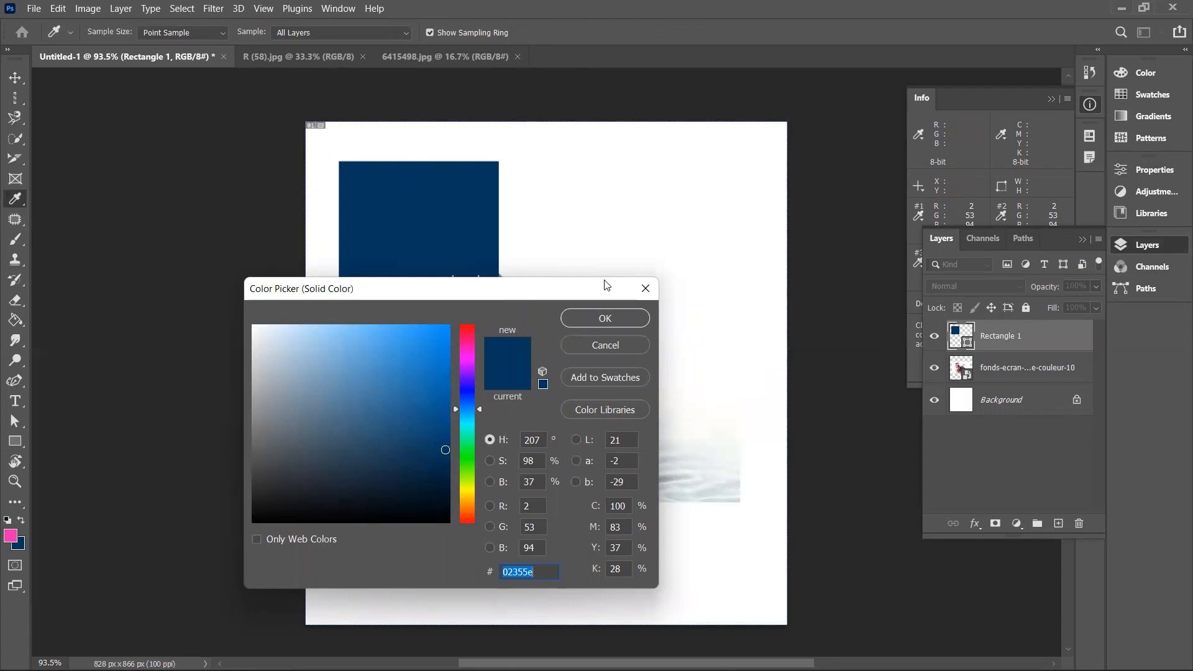
drag(607, 286, 888, 279)
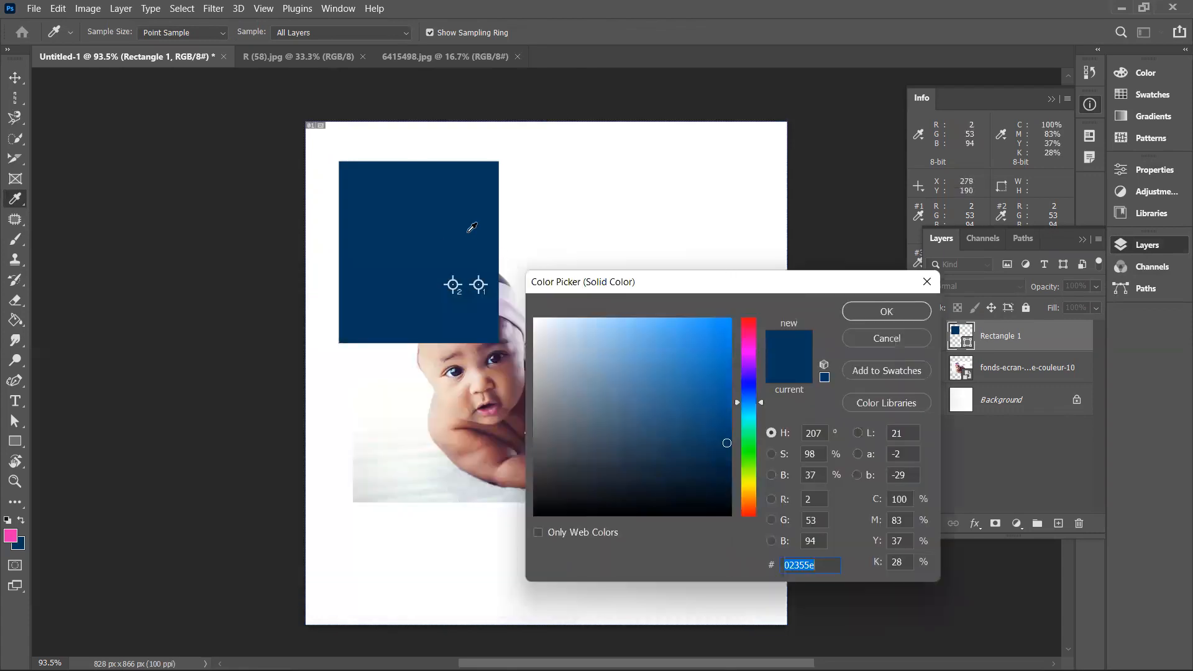
click(905, 340)
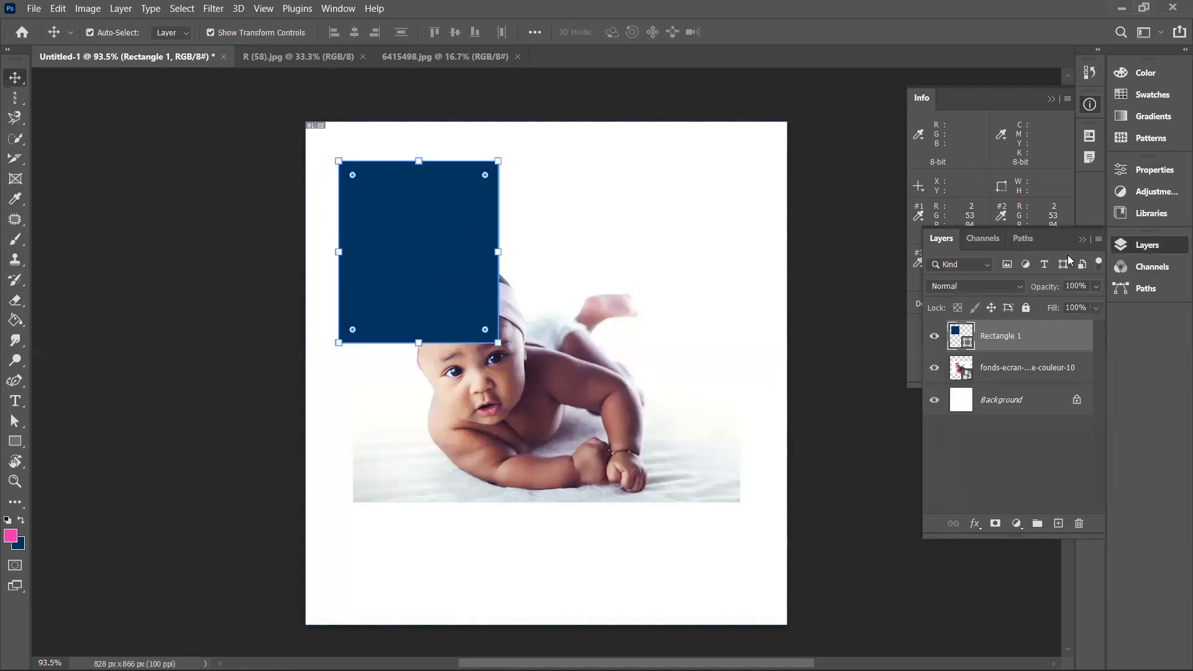
- Set the fill color of Rectangle 1 to the third color sampler's RGB values, R 223, G 237, B 240
double_click(965, 341)
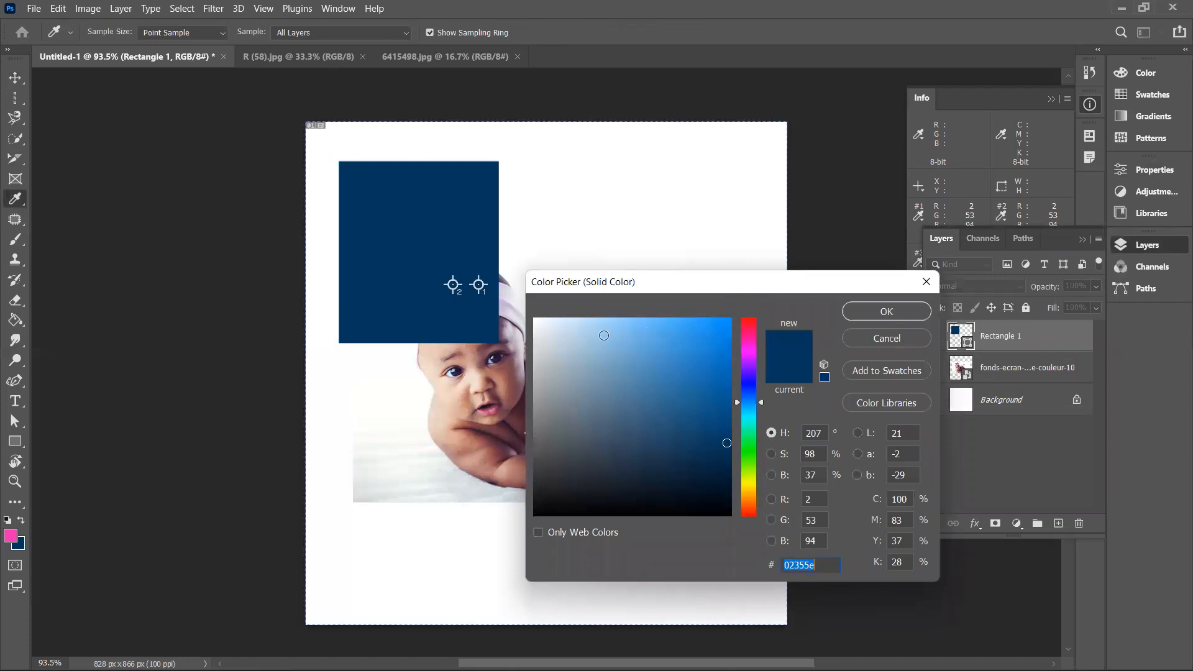
drag(674, 283, 386, 300)
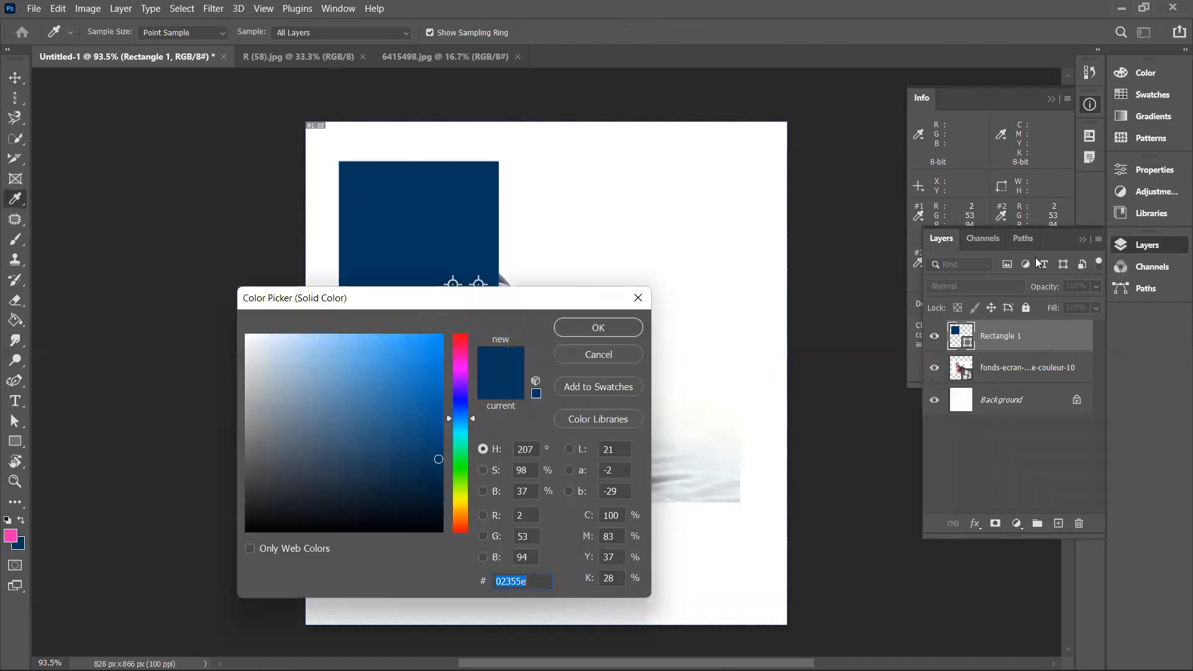
click(1083, 238)
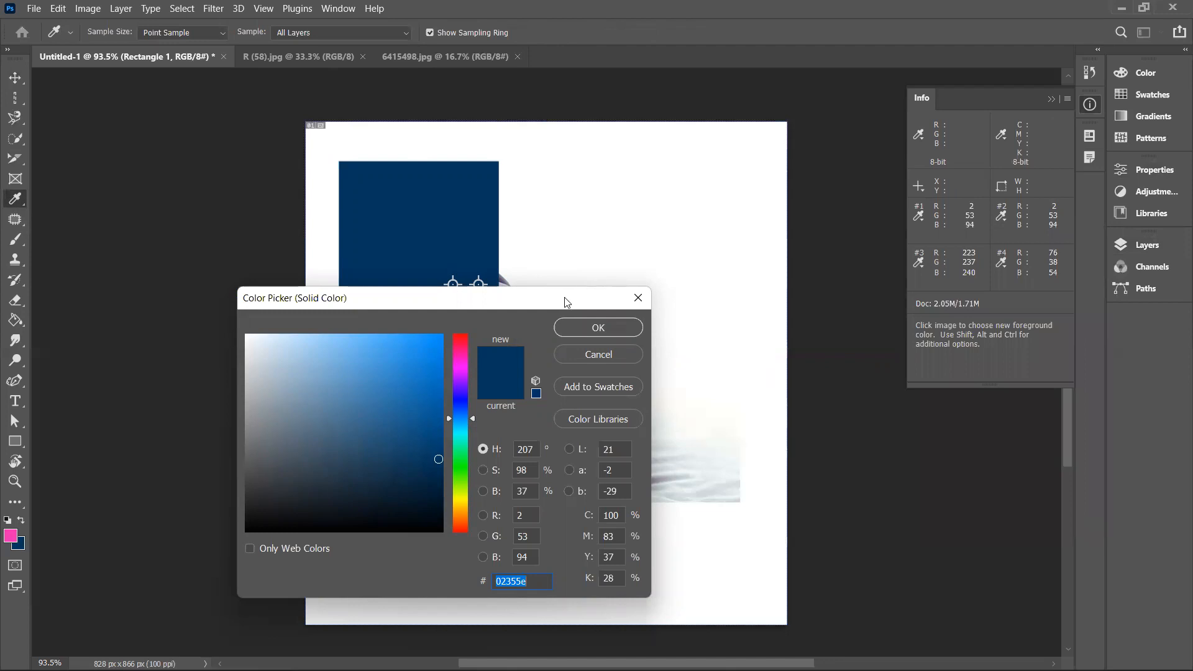
drag(565, 303, 819, 290)
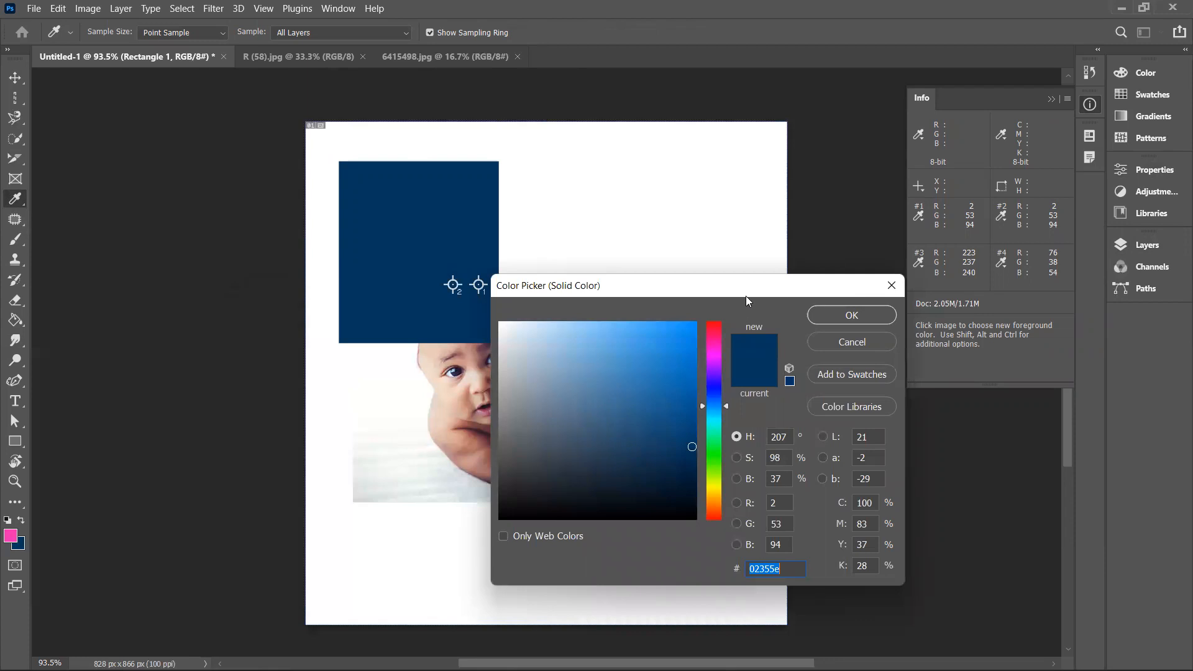
drag(746, 297, 725, 169)
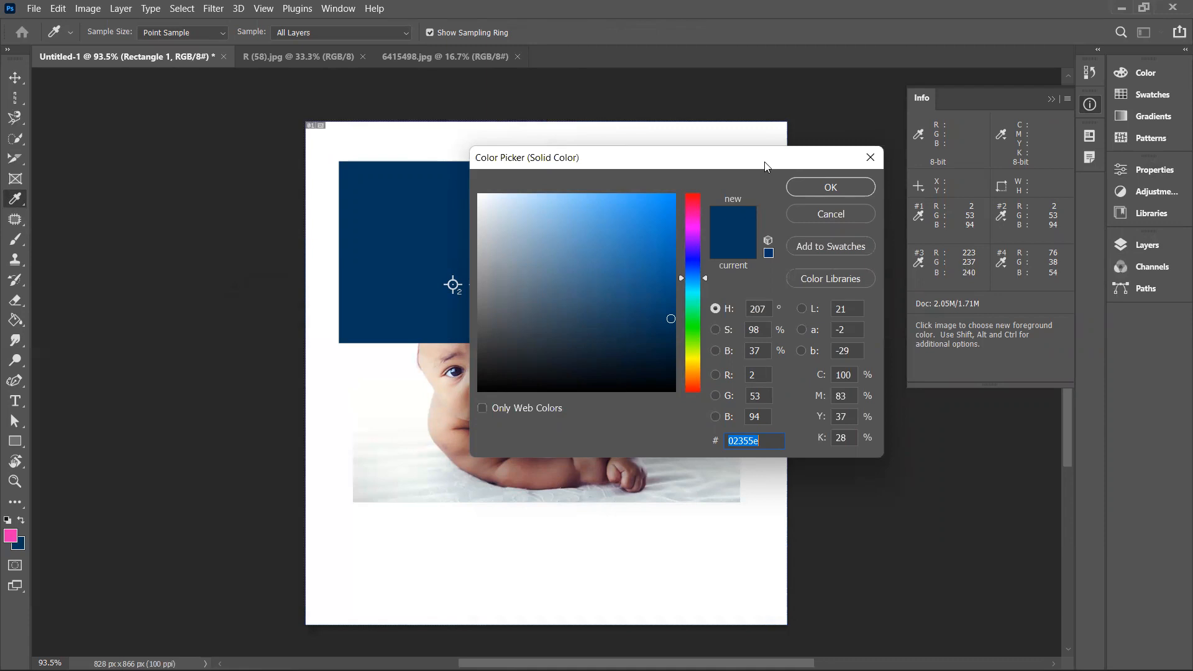
drag(767, 167, 922, 218)
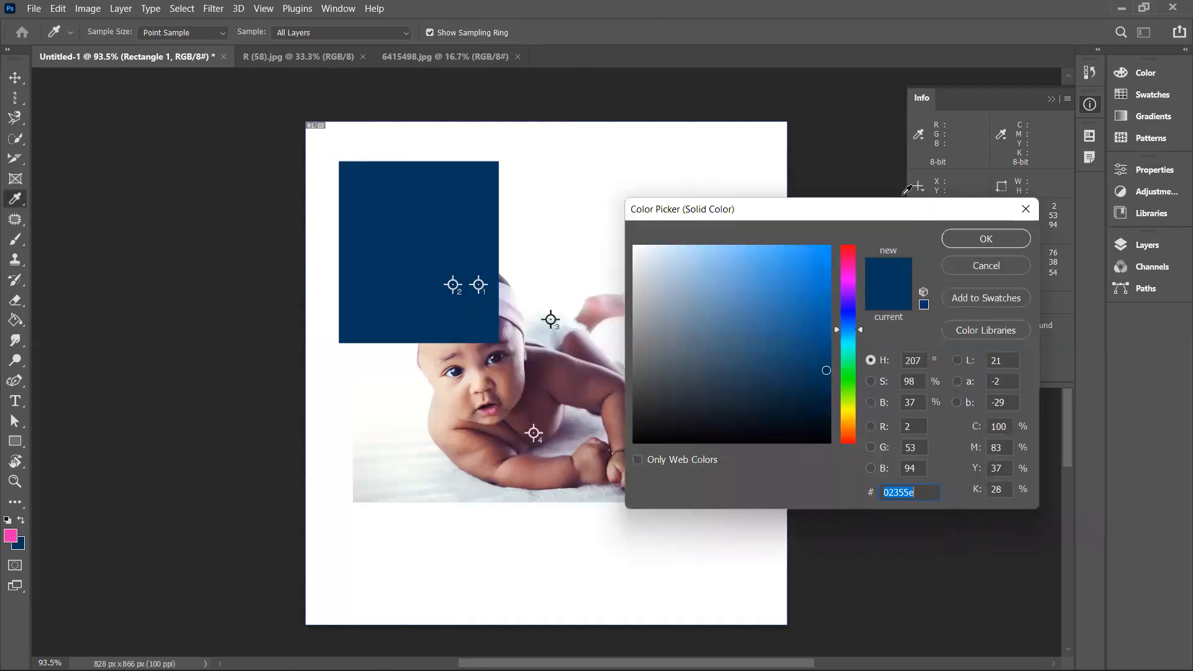
drag(897, 209, 705, 144)
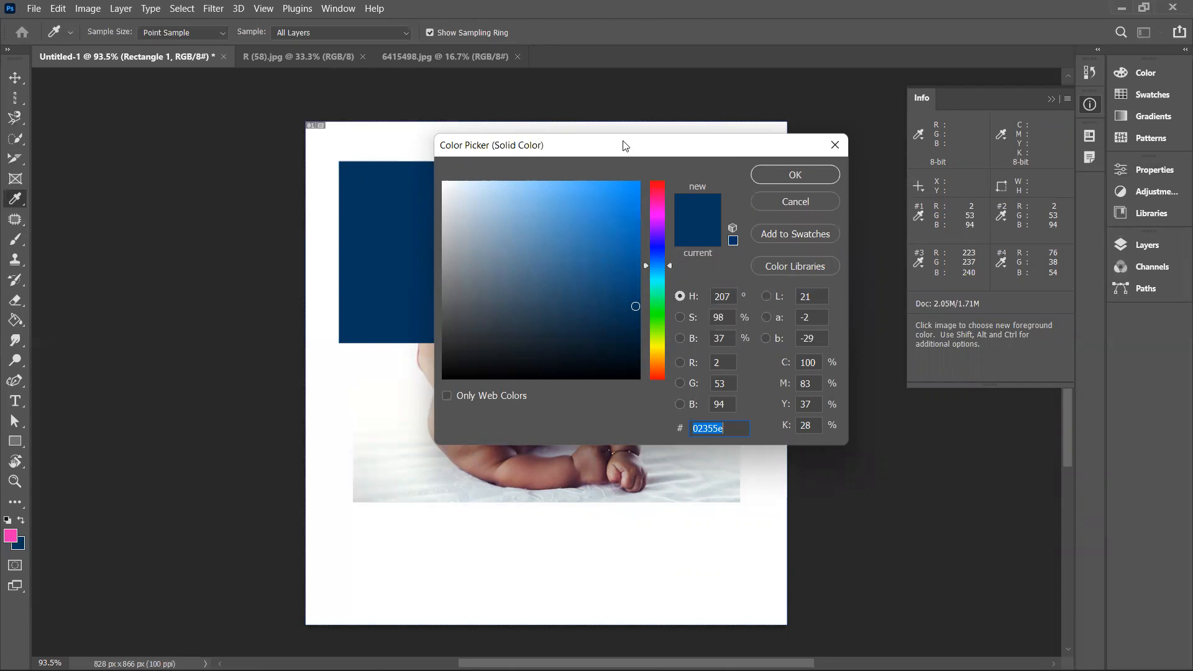
drag(625, 145, 664, 95)
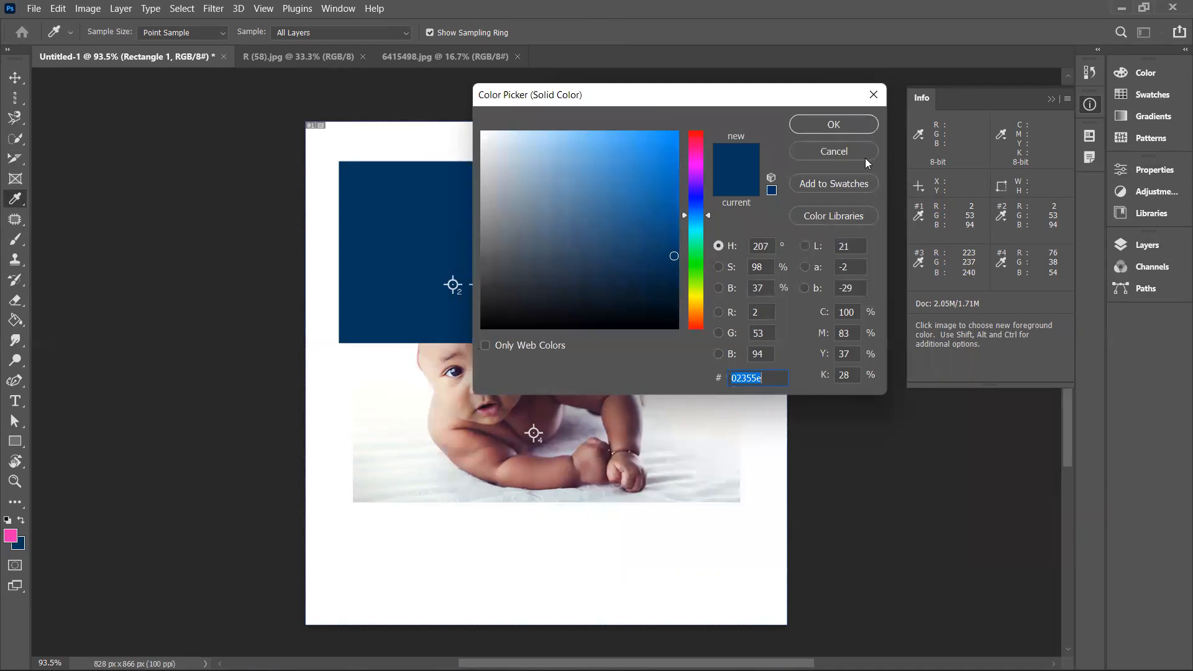
drag(804, 104, 697, 177)
click(645, 386)
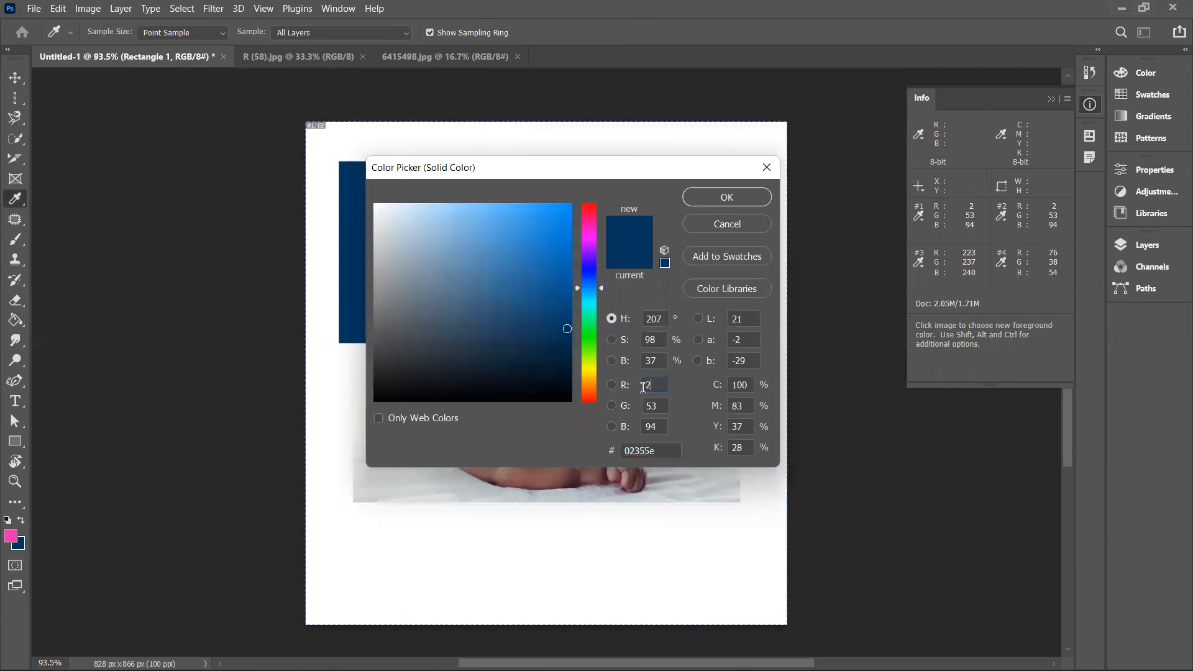
text(223)
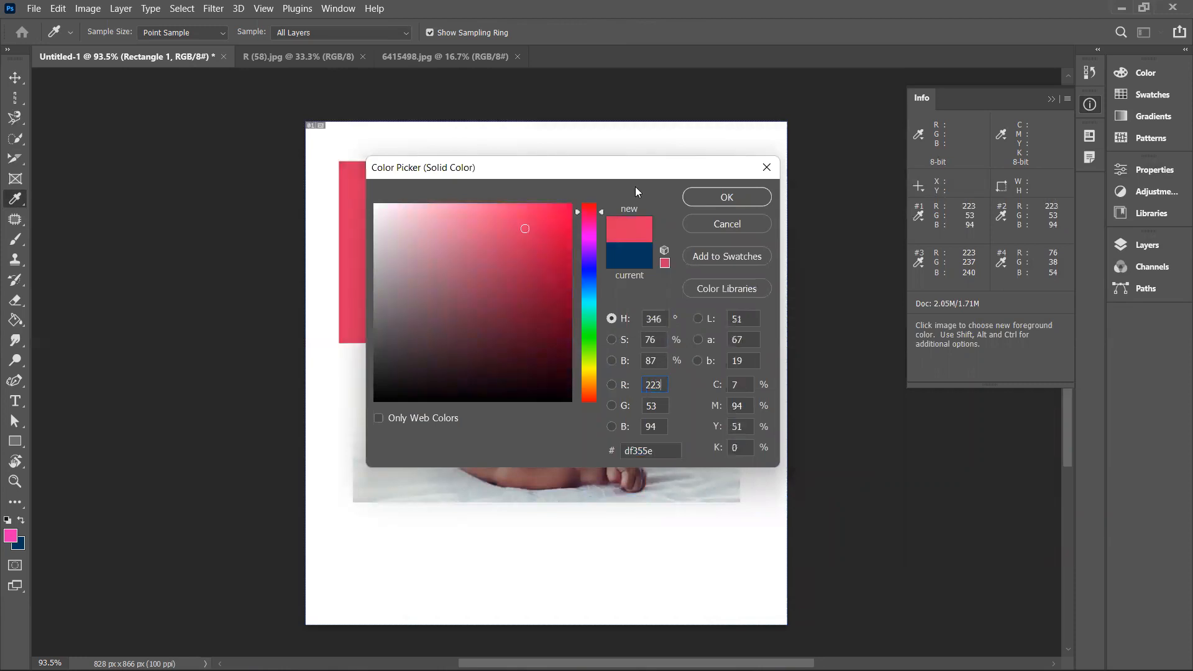
drag(652, 171, 777, 149)
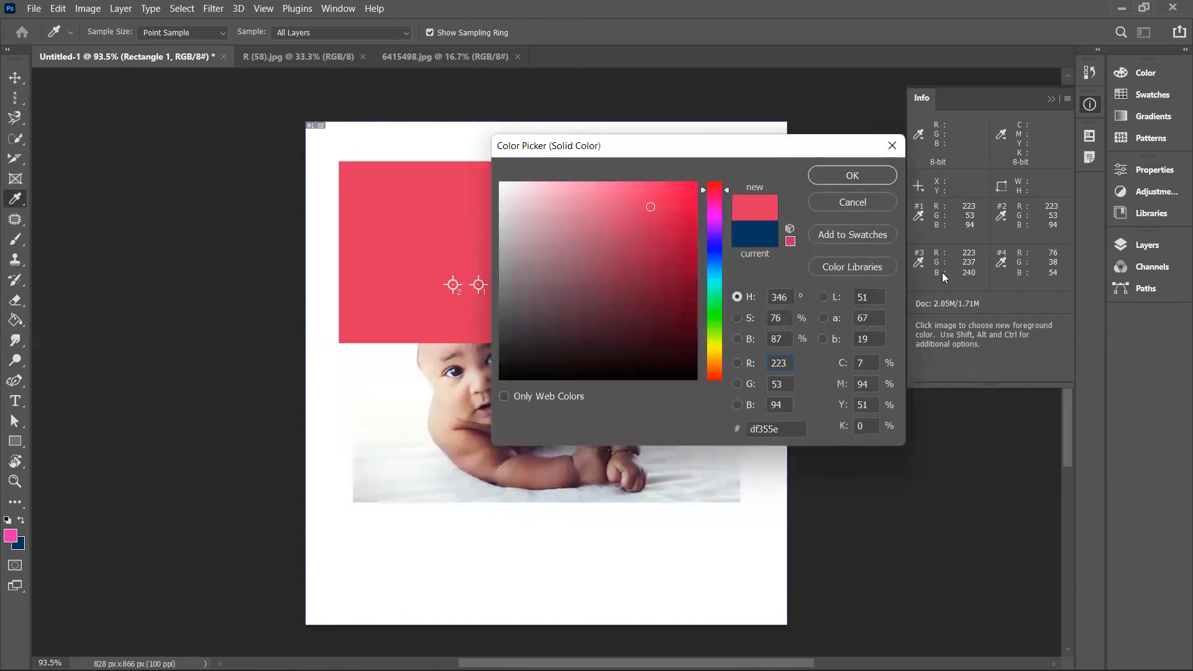
click(789, 384)
text(237)
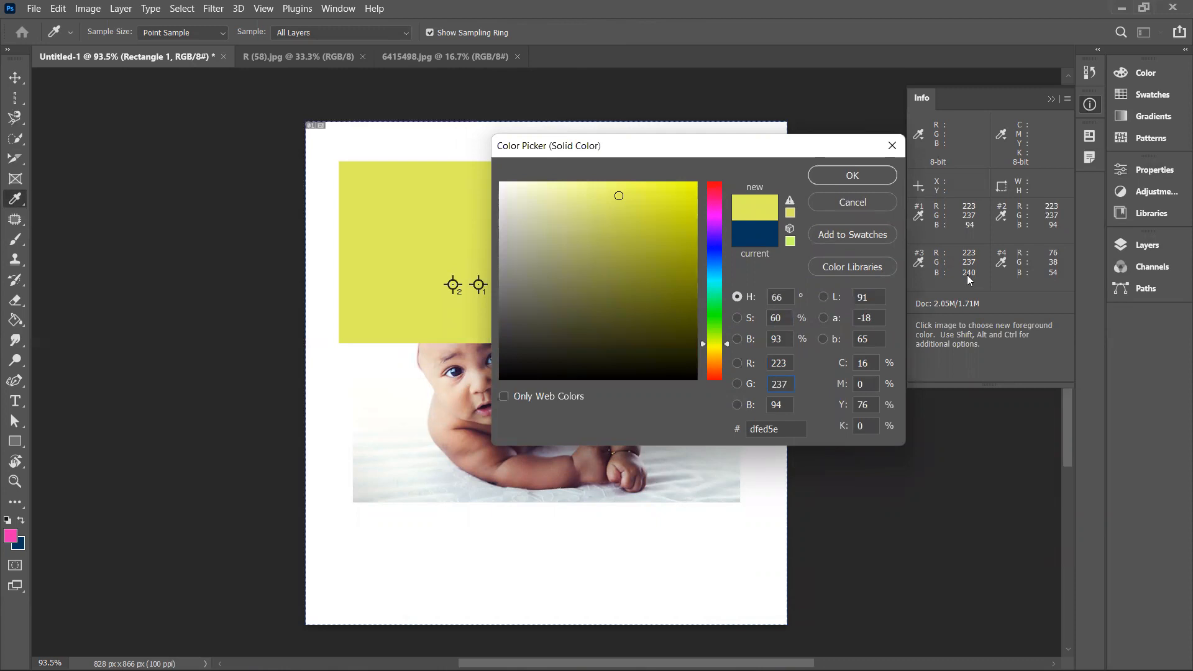
click(747, 412)
text(240)
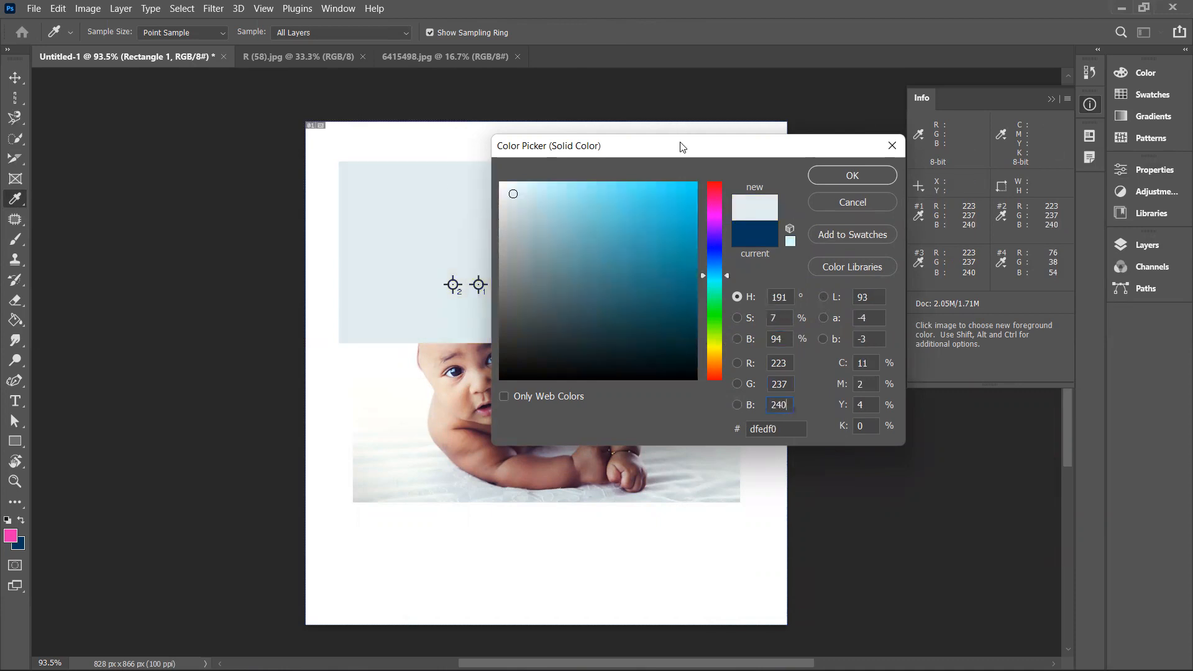
click(848, 178)
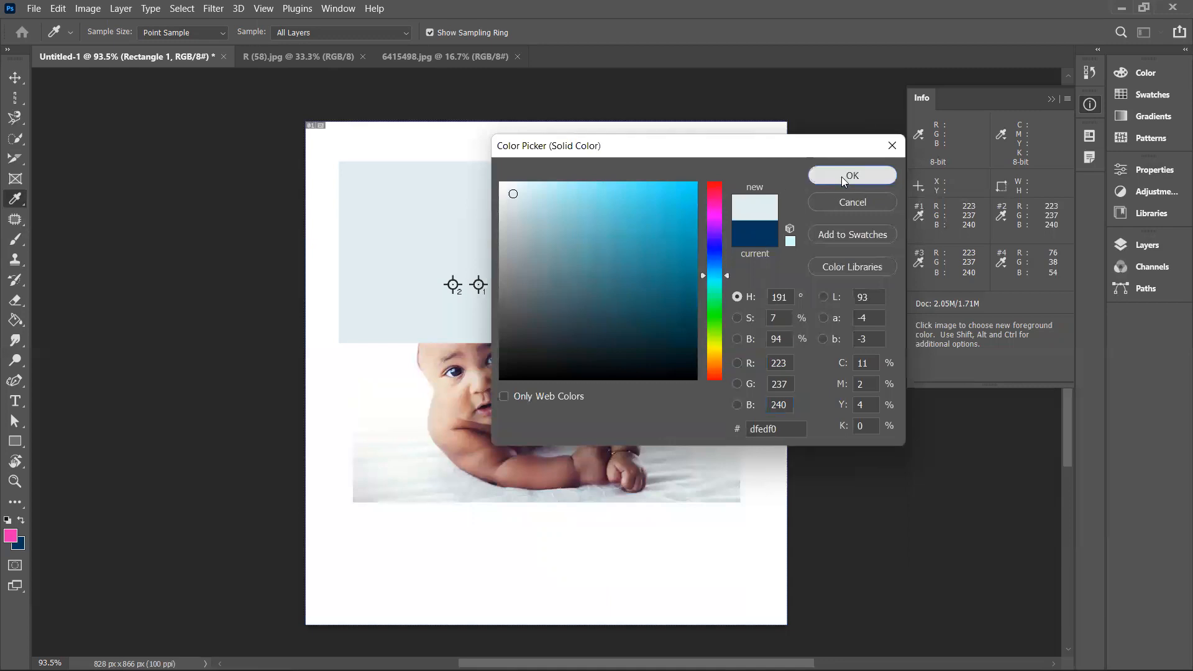
- Move the light blue rectangle off the baby's headband to the canvas's upper right area and check the Color Sampler points on the photo
drag(418, 204, 711, 188)
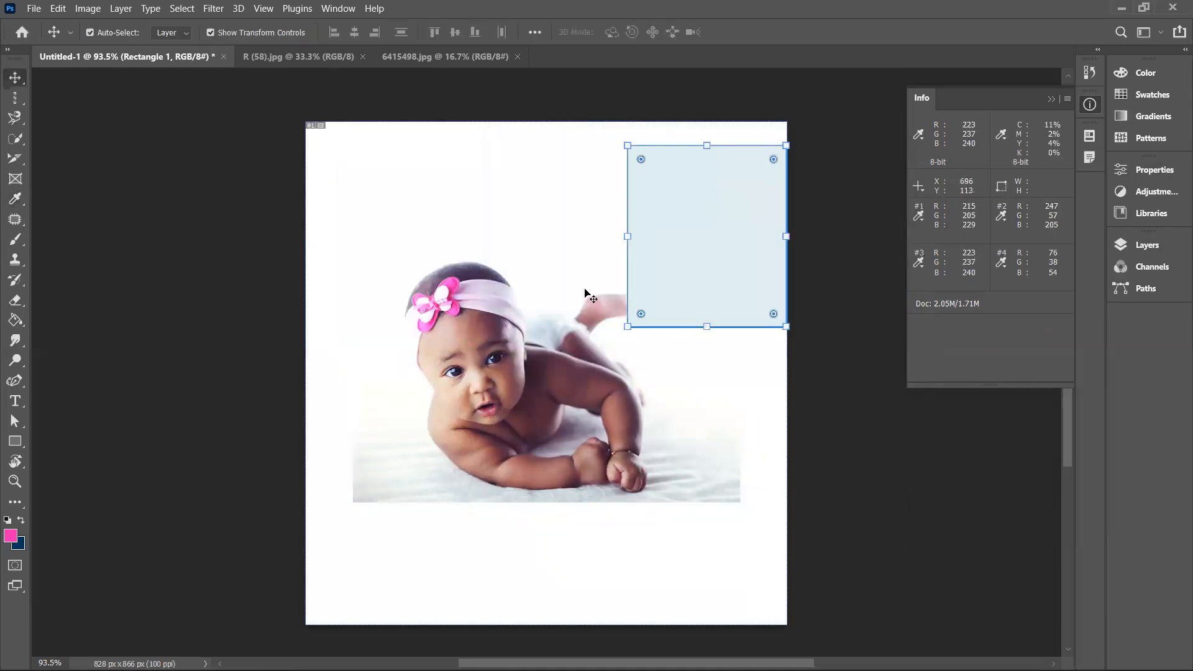
click(547, 338)
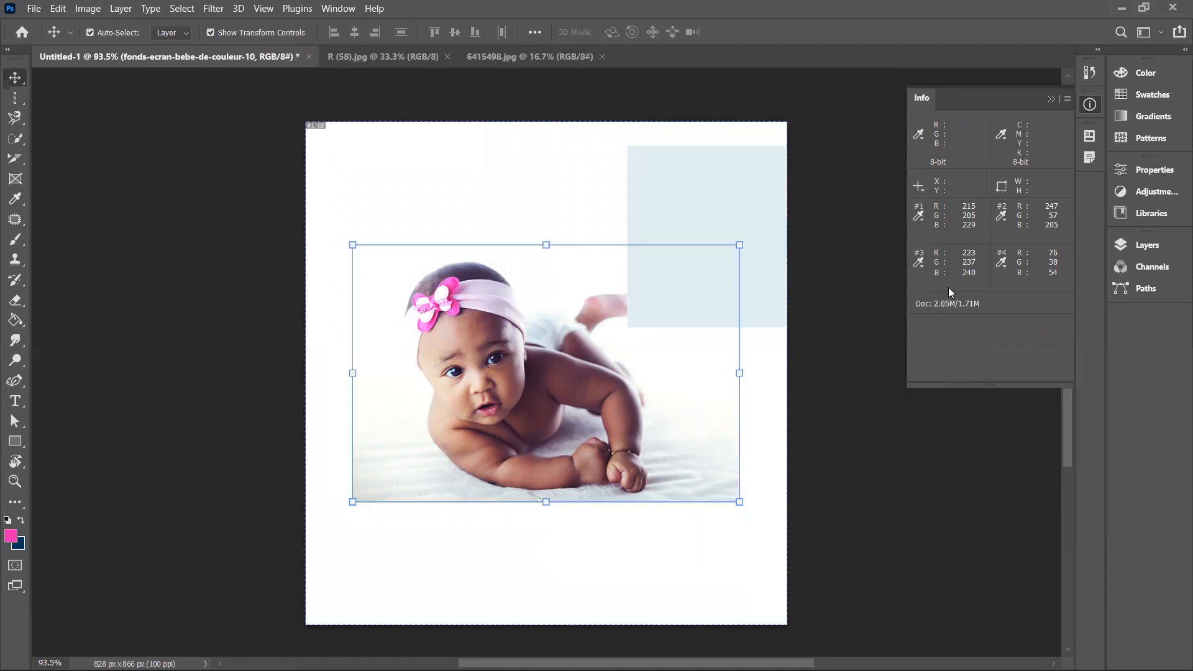
click(15, 199)
click(87, 228)
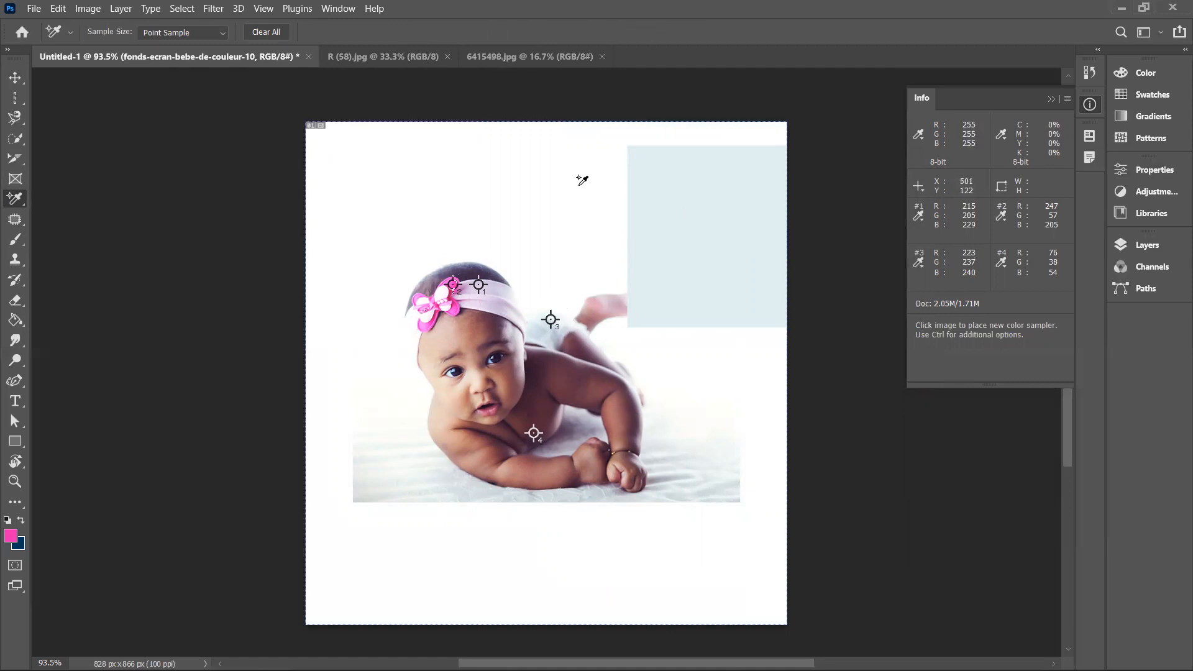
click(15, 78)
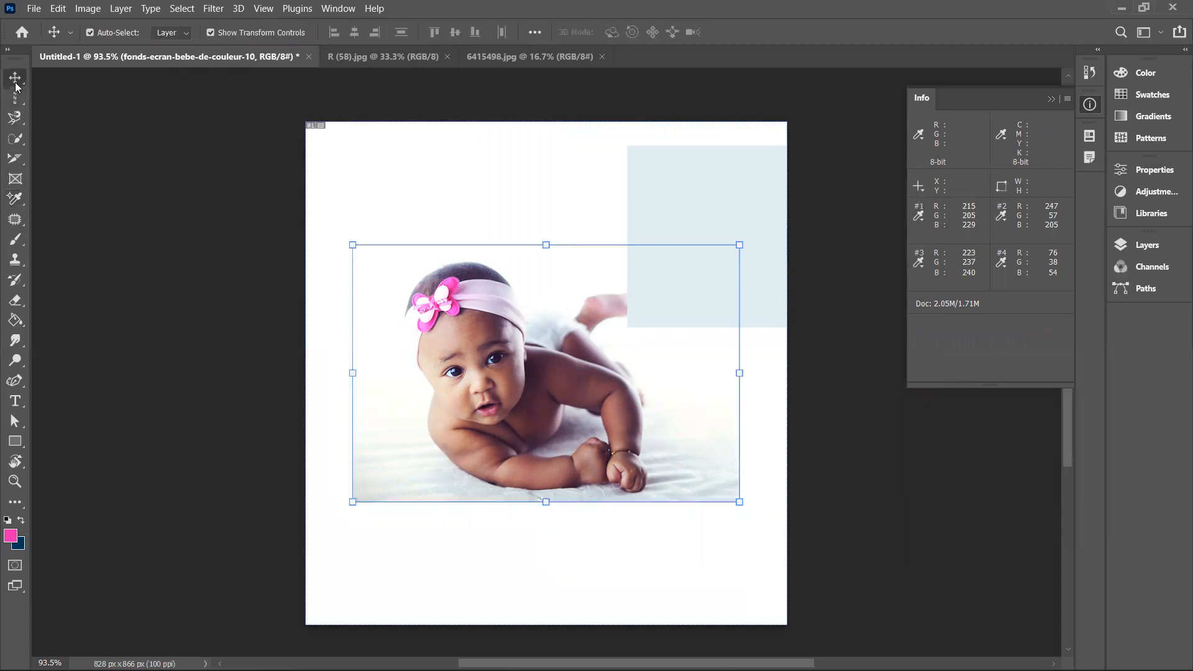
click(713, 190)
- Measure the canvas's full width and a diagonal across the photo with the Ruler tool
drag(24, 200, 82, 245)
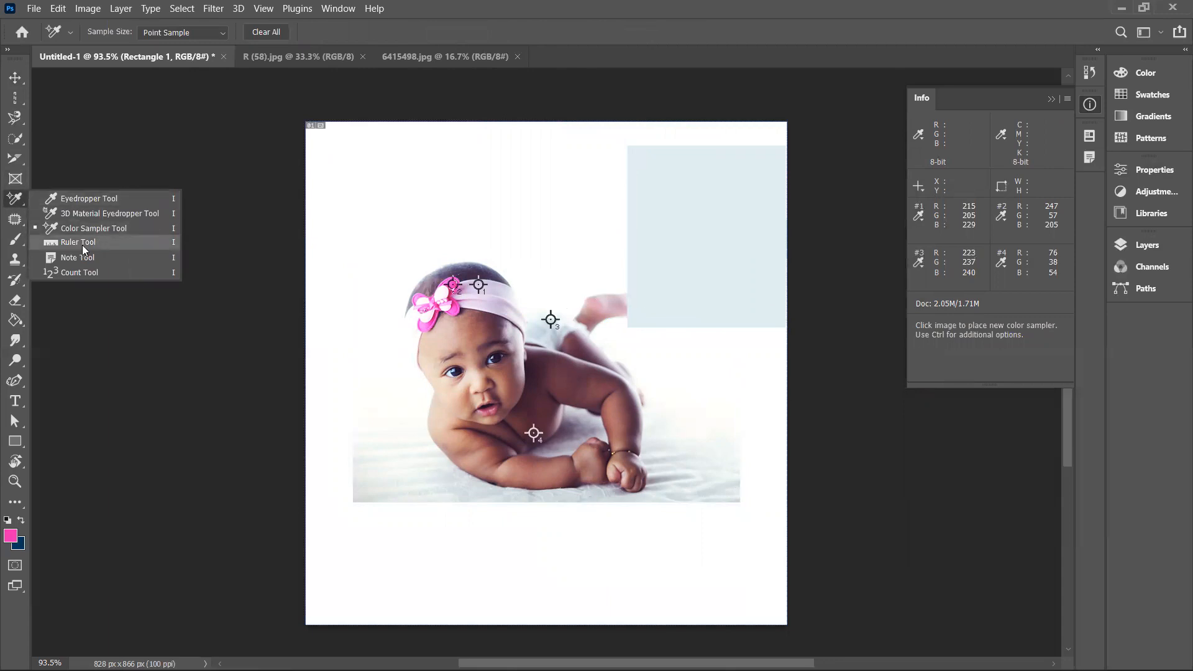
click(82, 244)
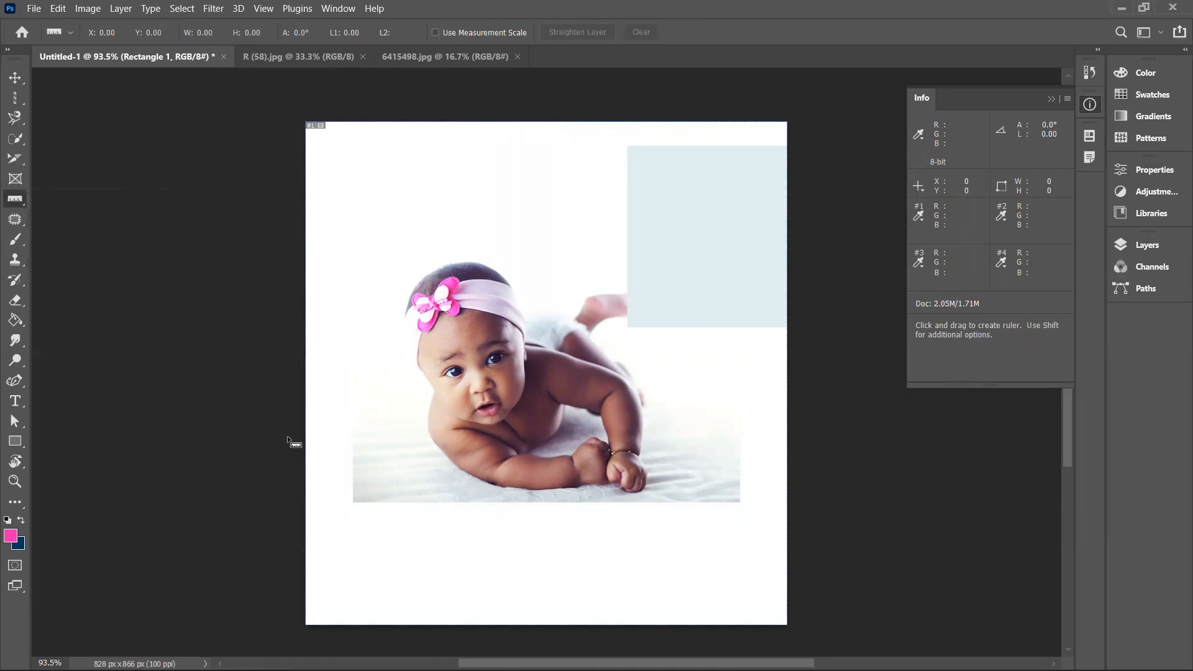
mouse_move(305, 440)
mouse_down()
mouse_move(654, 431)
mouse_move(427, 525)
mouse_move(470, 419)
mouse_move(426, 461)
mouse_move(456, 381)
mouse_move(341, 439)
mouse_move(787, 431)
mouse_up()
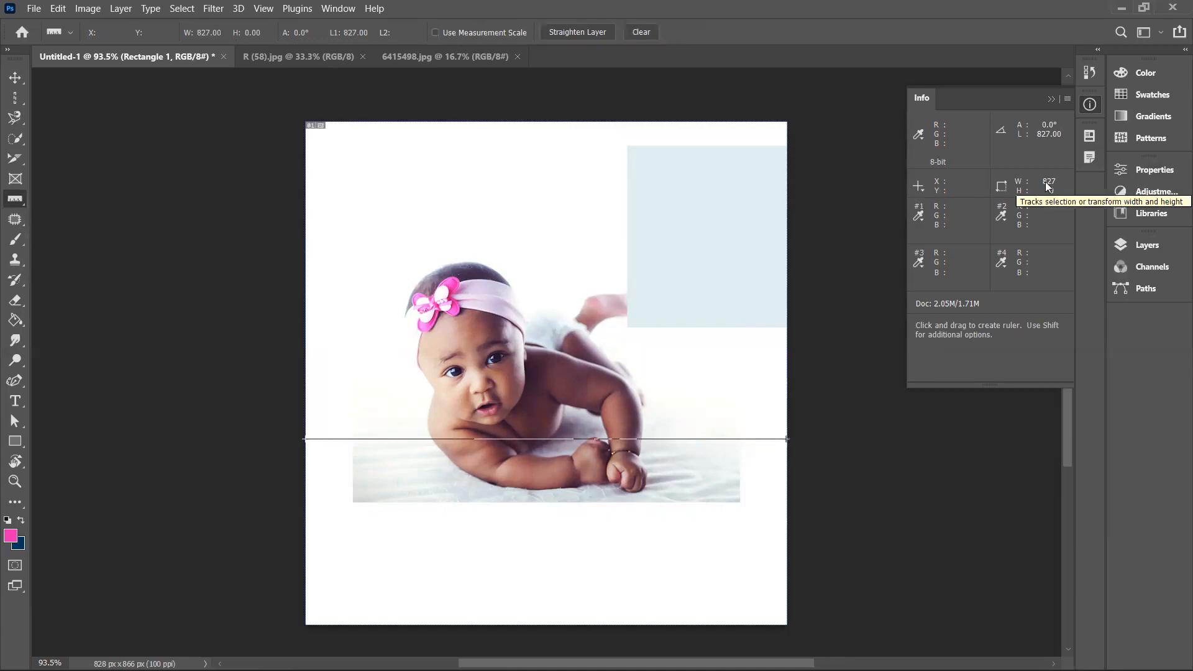
drag(323, 141, 760, 567)
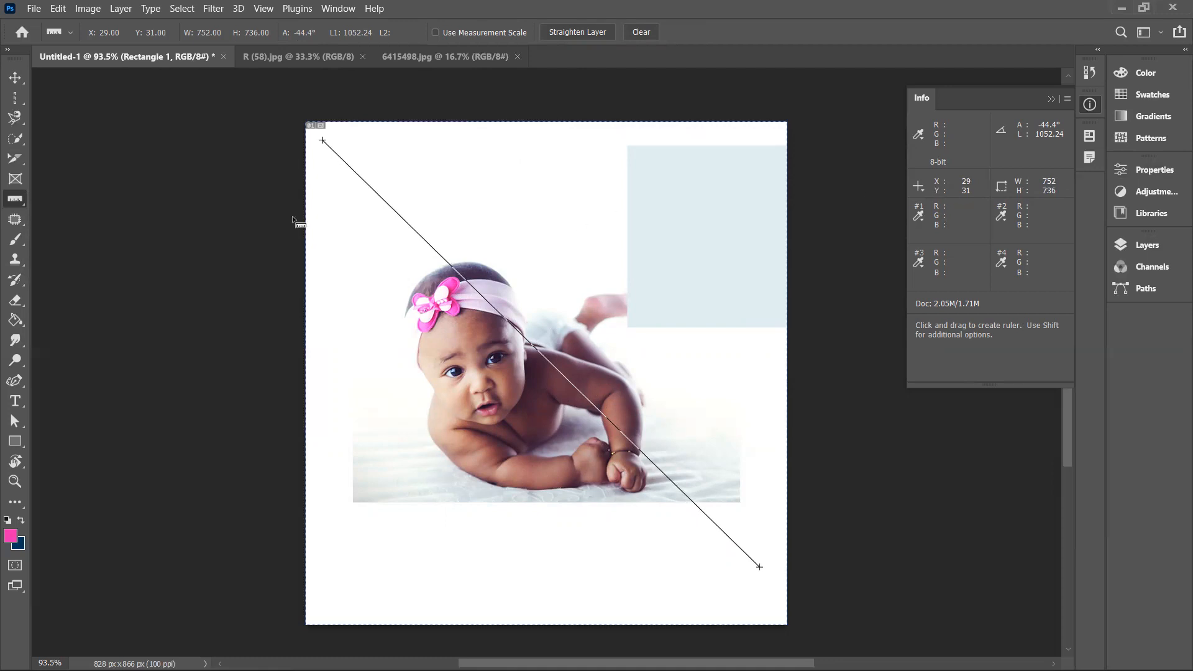
- Place a note on the baby's pink bow with the Note tool and set its color to red (ff0000)
right_click(15, 200)
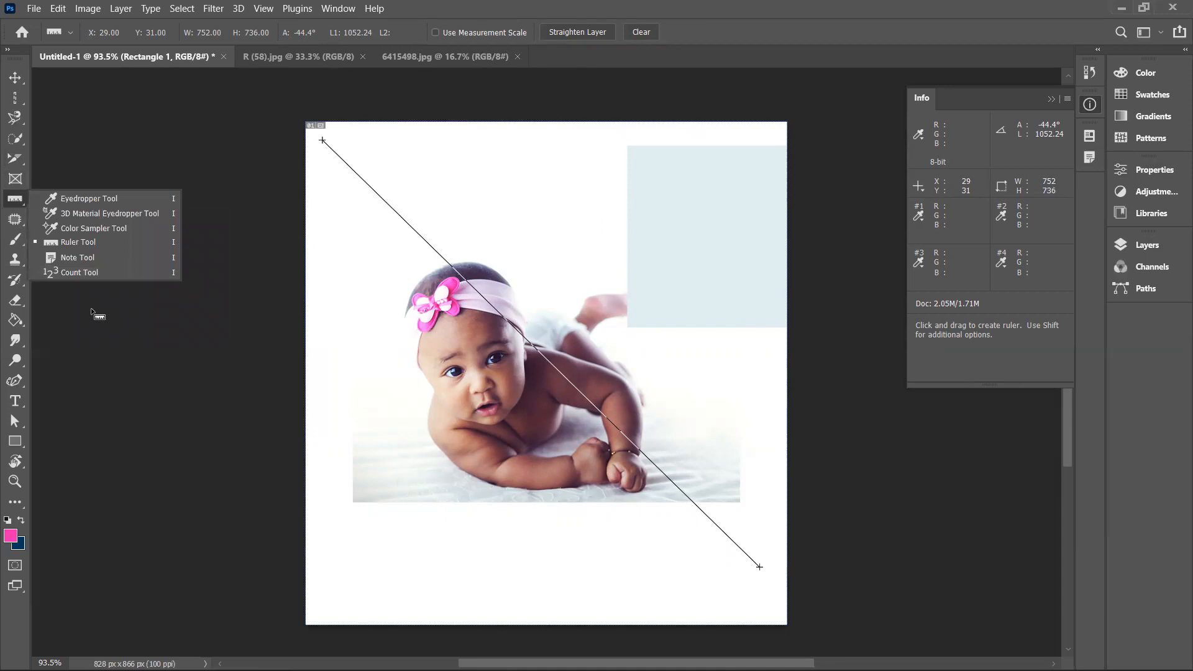
click(88, 261)
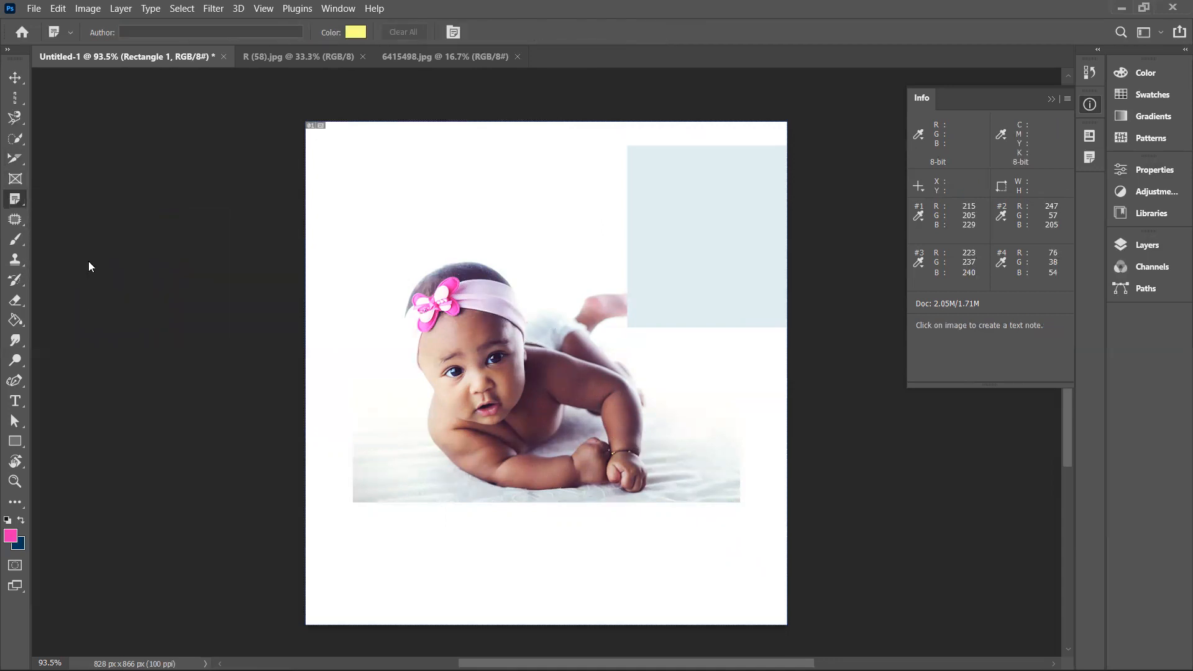
click(425, 310)
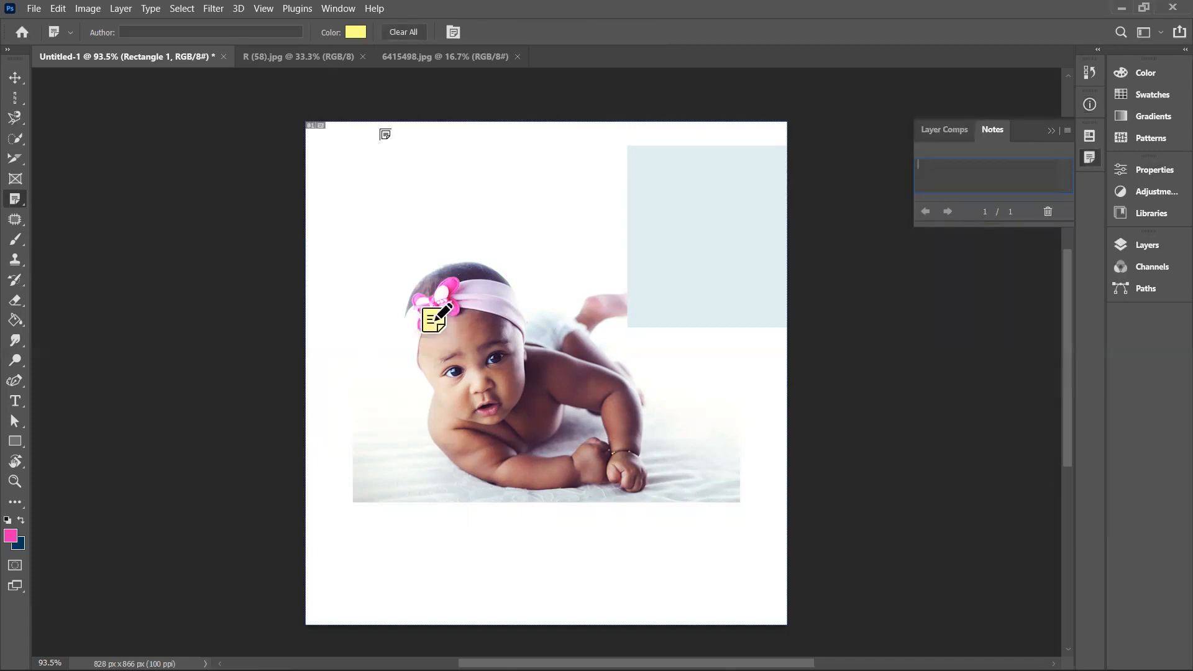
click(355, 31)
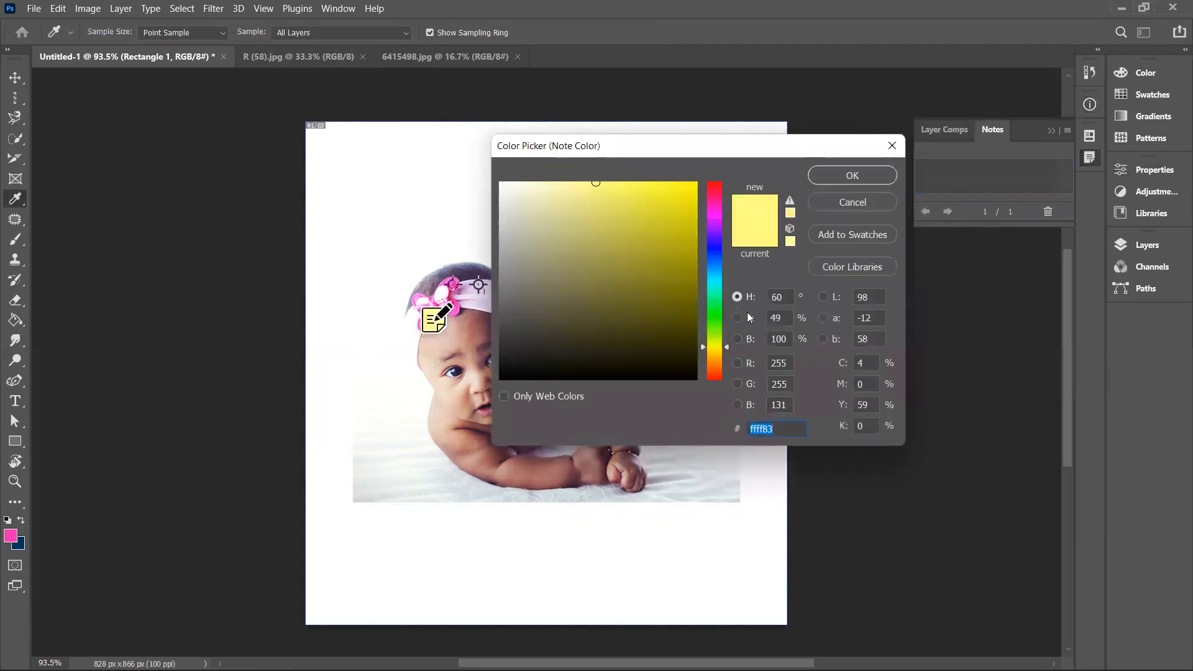
drag(714, 370, 720, 396)
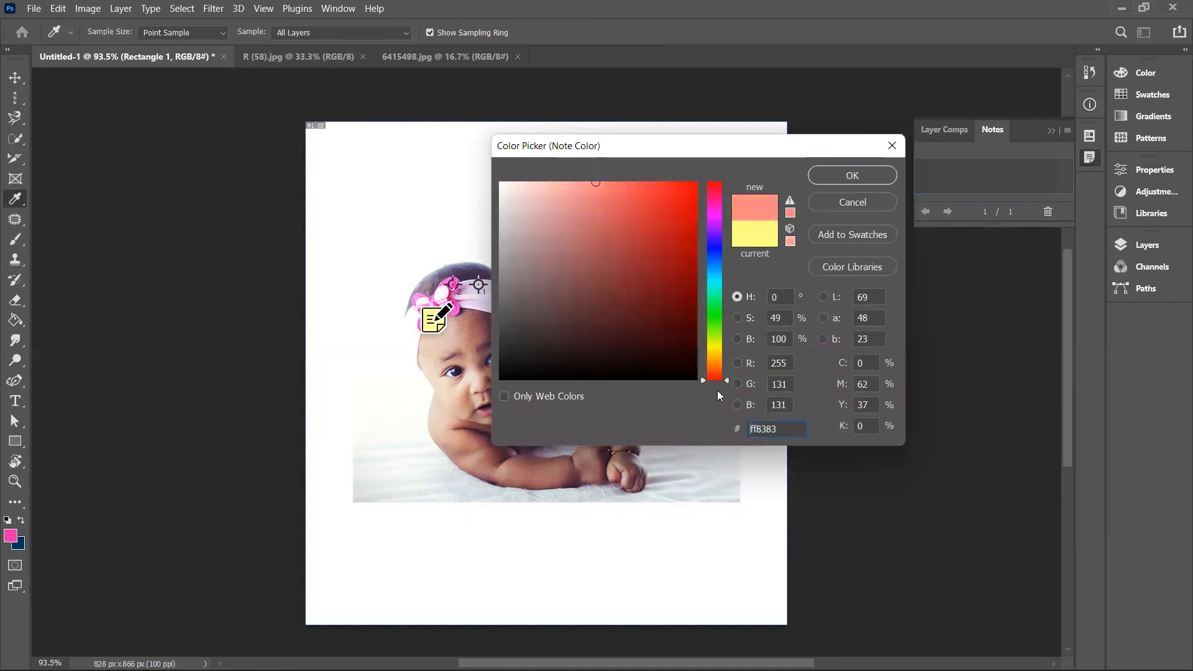
drag(685, 202, 729, 164)
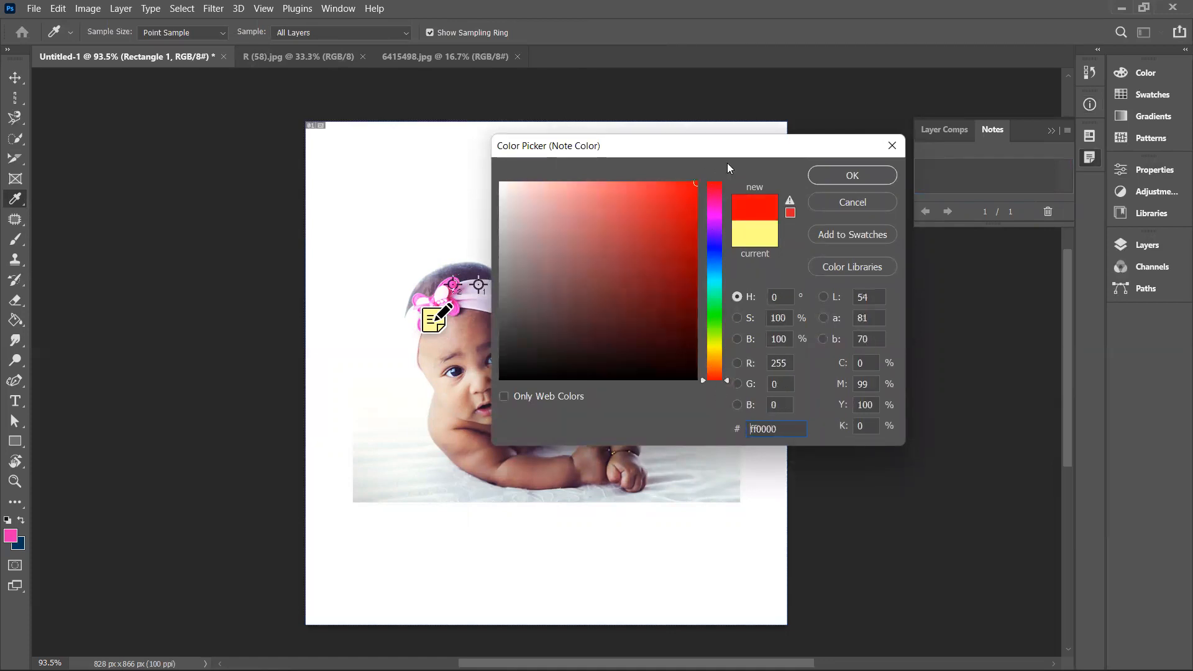
click(829, 176)
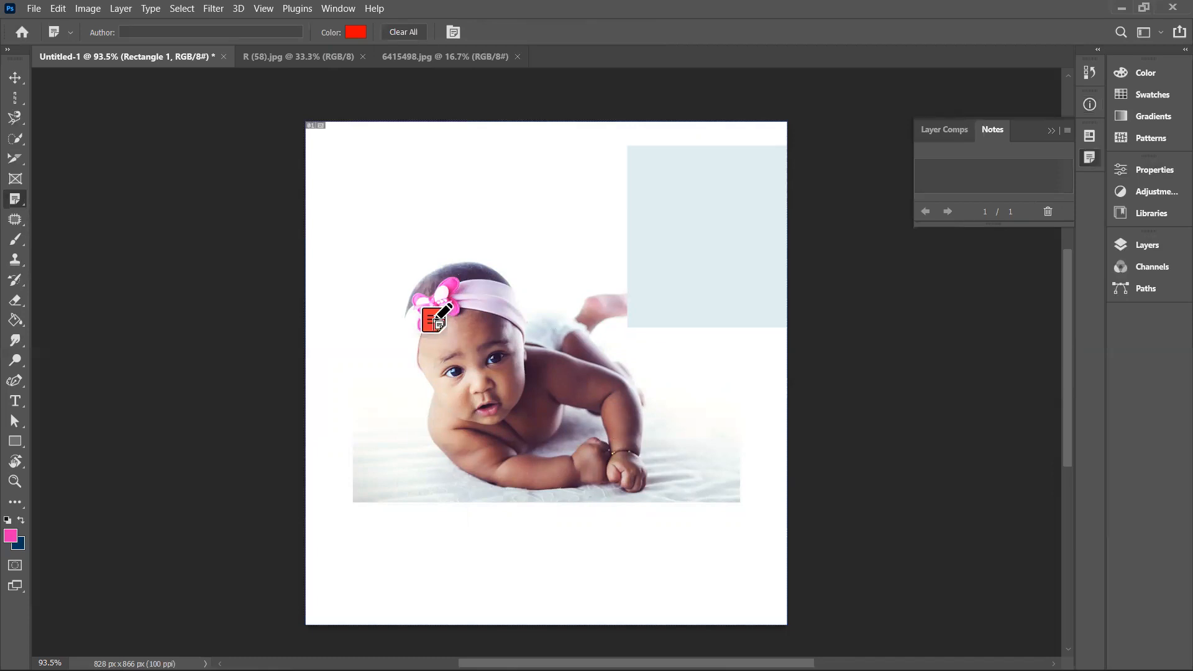
- Enlarge the note's text area and enter the text "adsawsssz" in the note on the bow
click(438, 323)
key(ctrl+z)
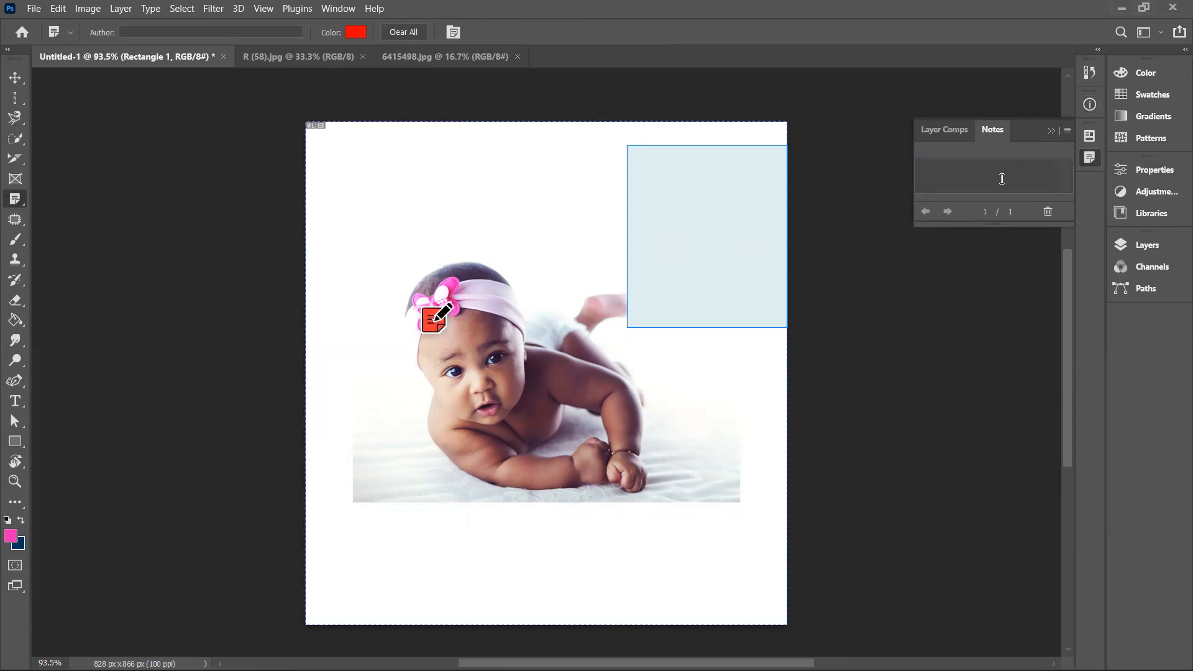
drag(1000, 227, 1012, 310)
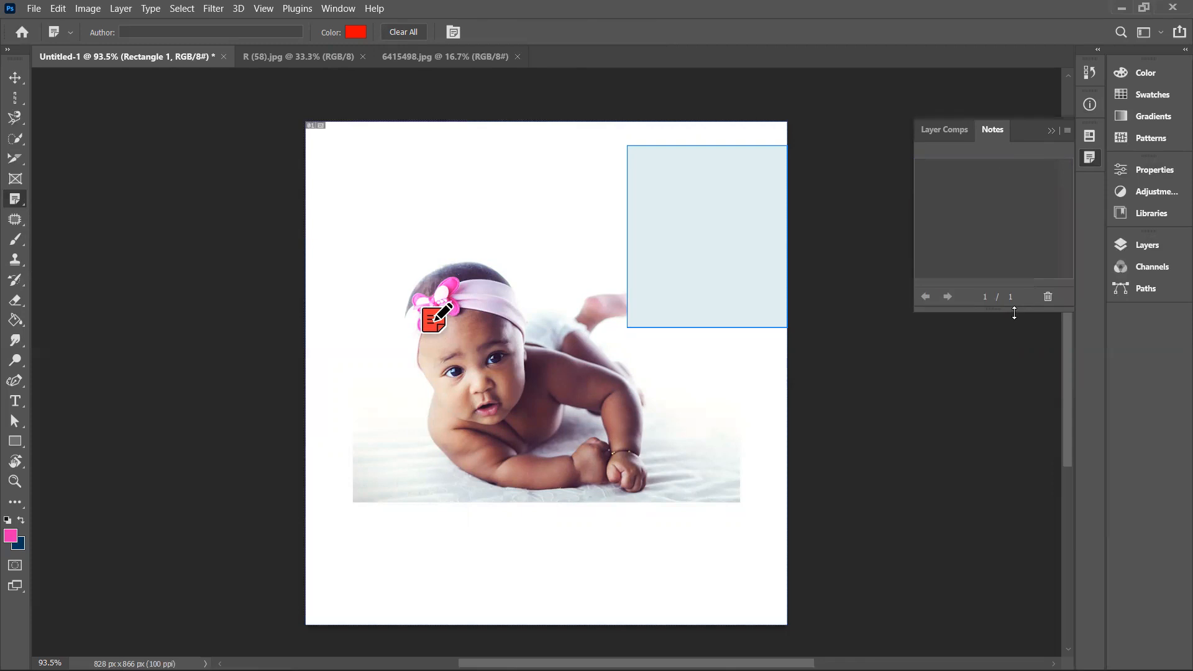
click(953, 170)
text(adsaws)
text(ssa)
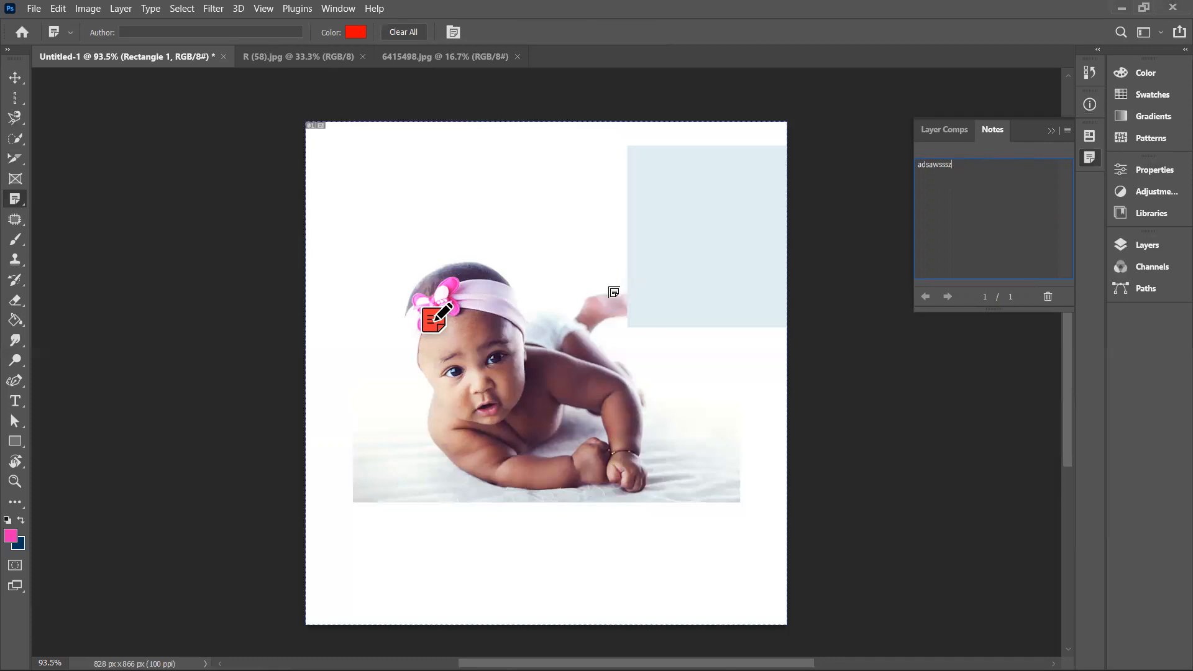
- Add a second note by the baby's foot with the text "awwawsdz", and delete that note
click(603, 314)
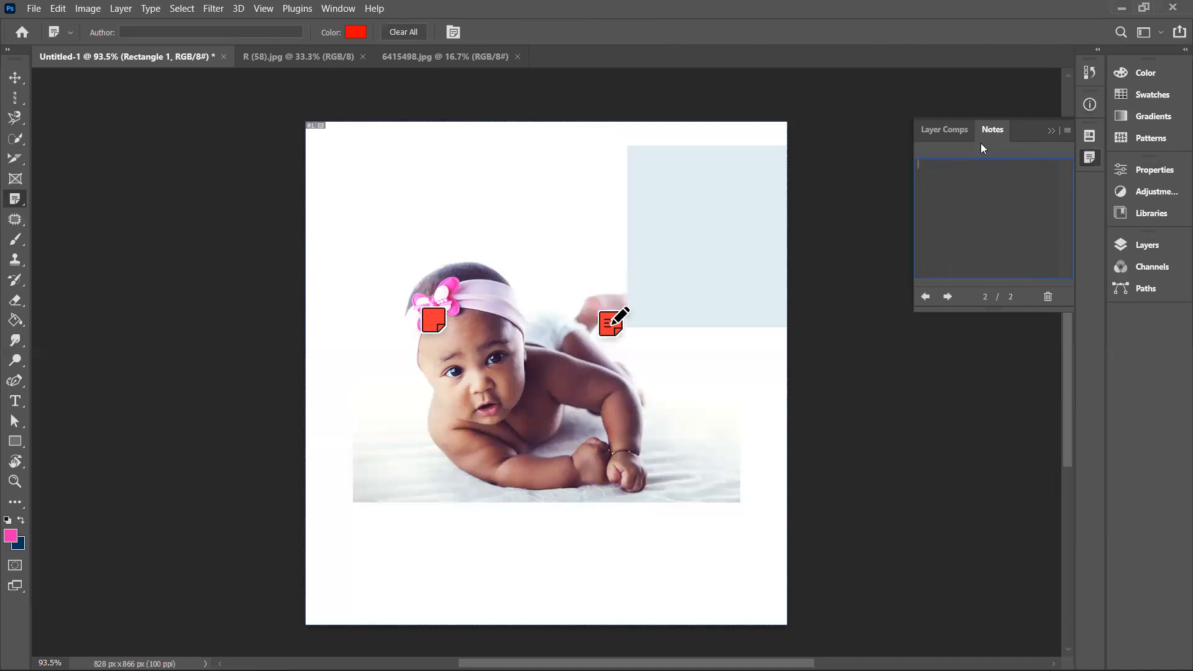
text(awwawsdz)
click(1050, 299)
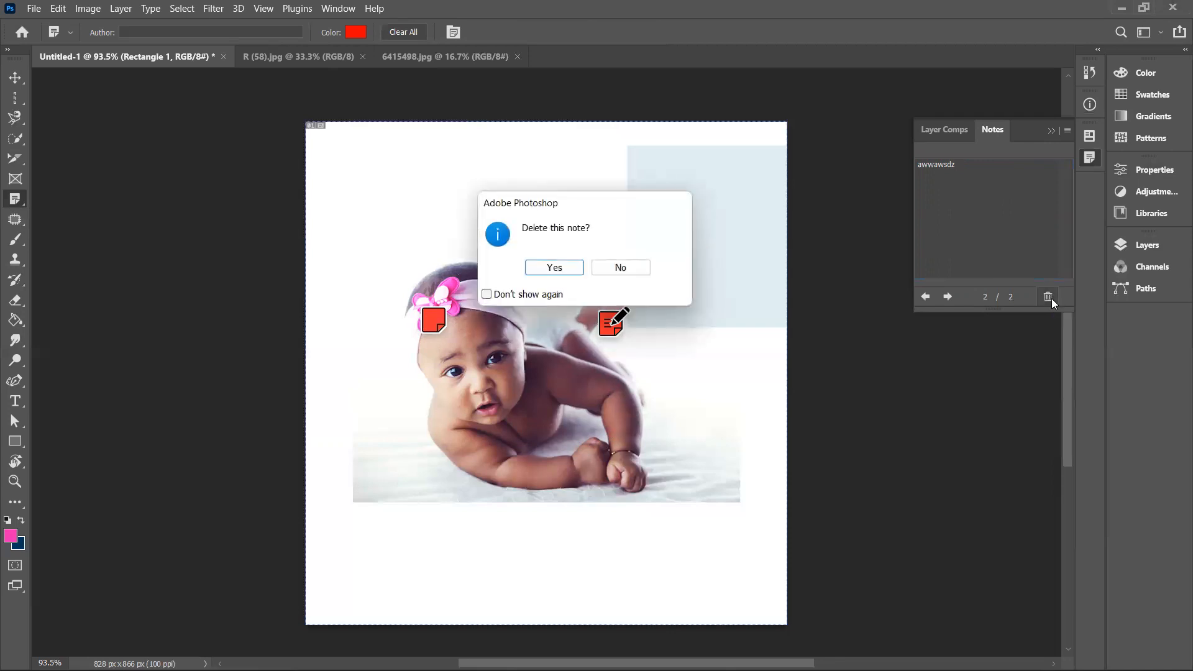
click(575, 267)
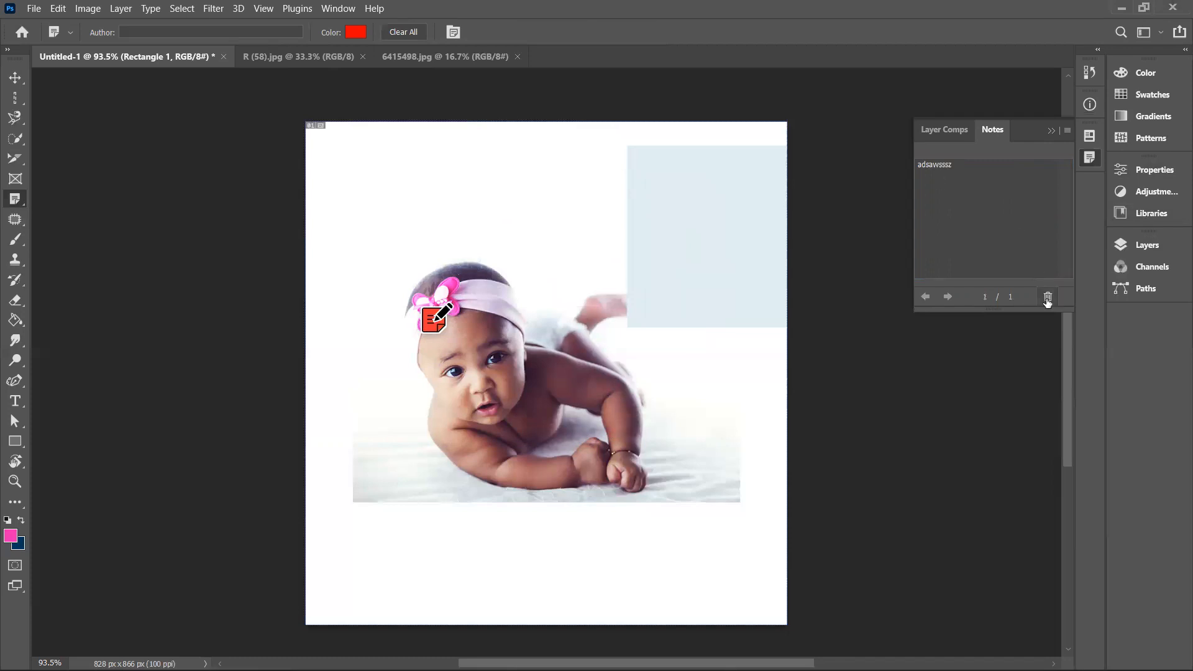
- Delete the remaining note on the baby's pink bow and collapse the notes display
click(1048, 298)
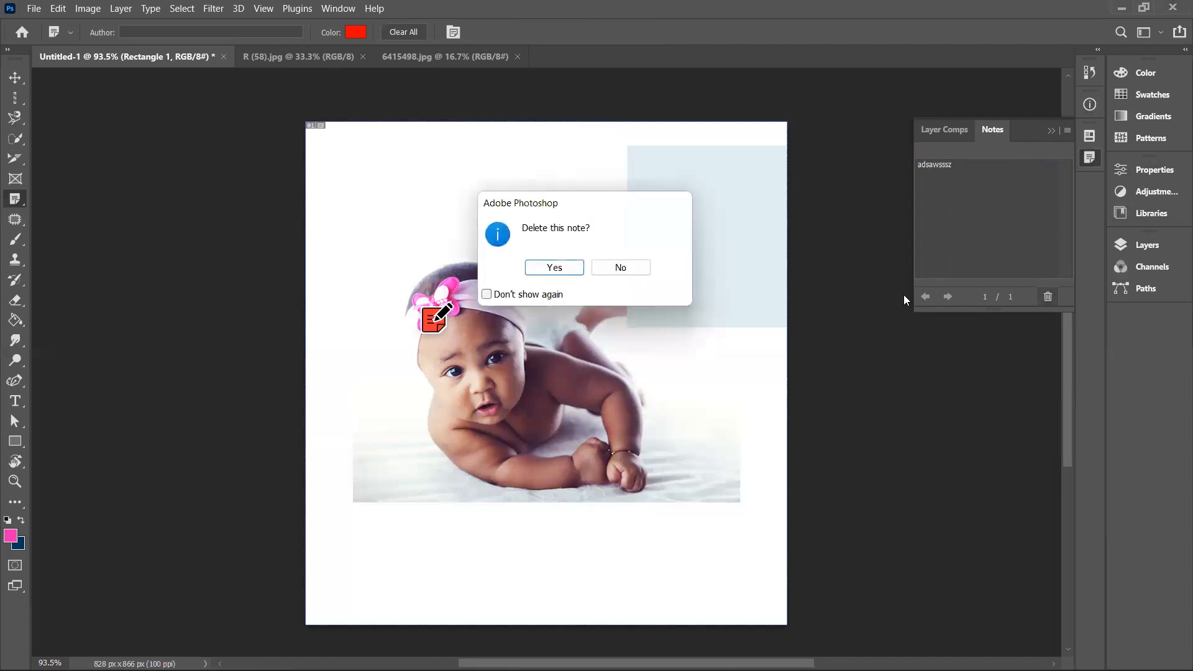
click(566, 273)
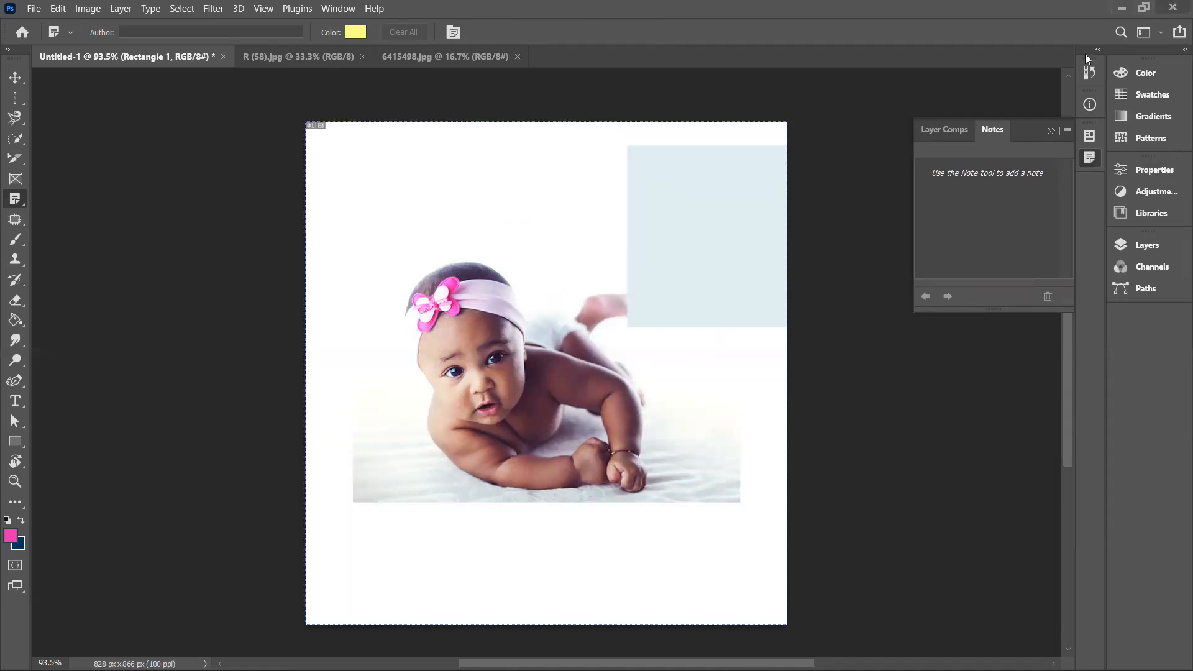
click(1052, 131)
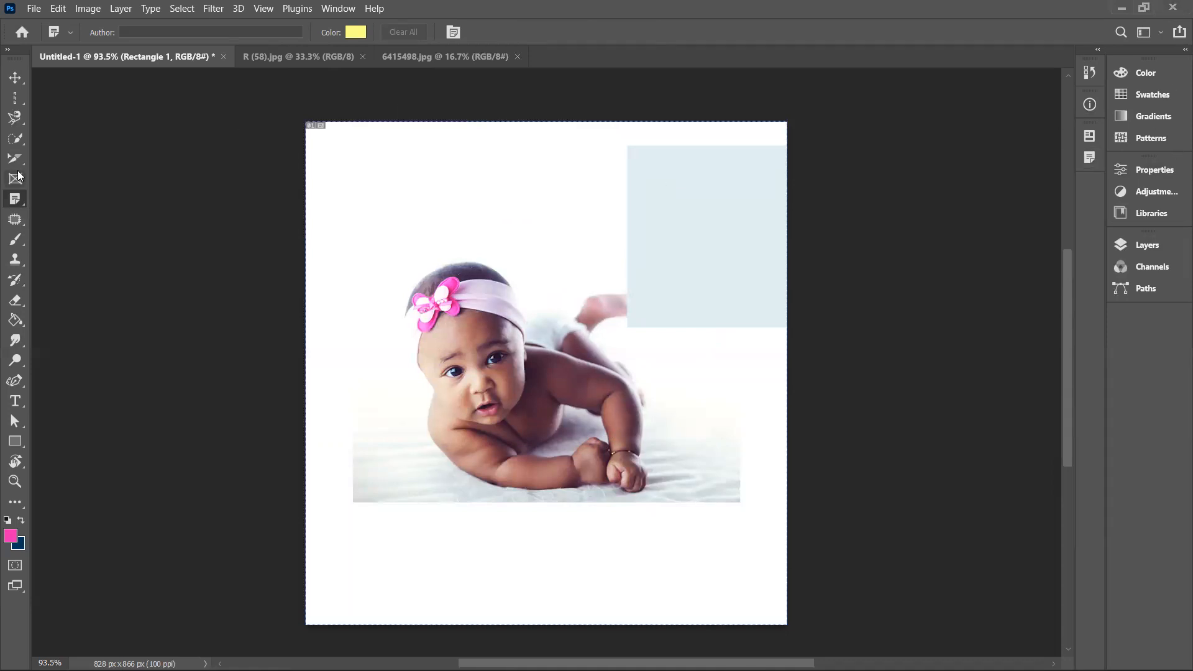
- Switch from the Note tool to the Count tool
right_click(13, 204)
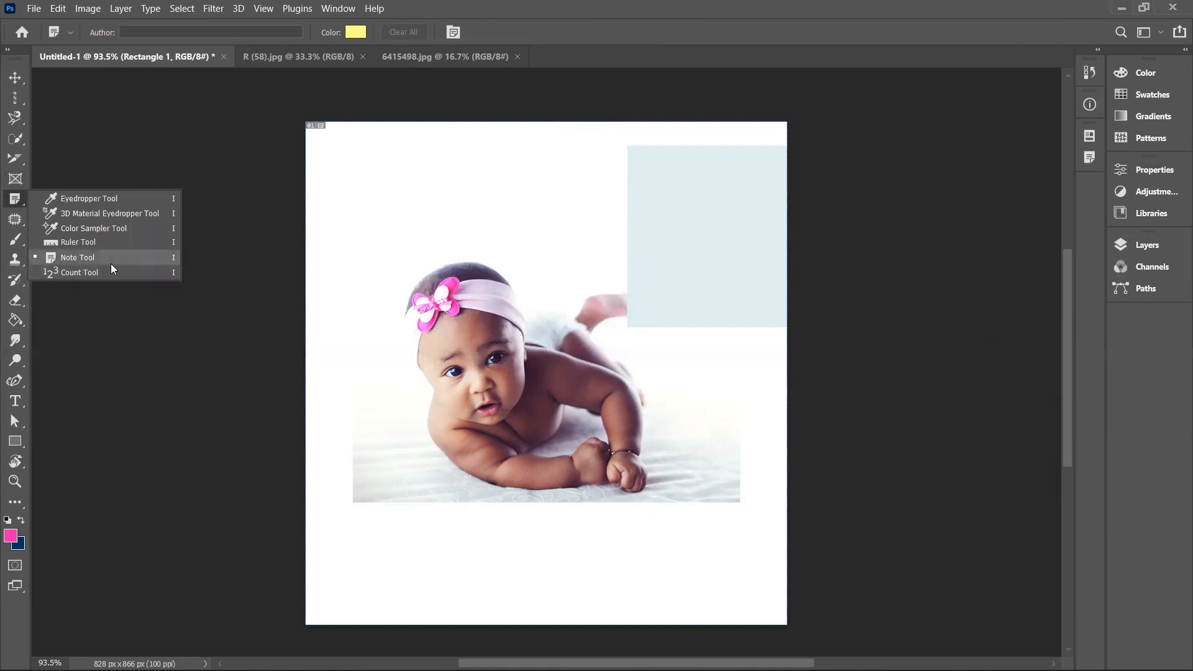
click(111, 264)
right_click(13, 199)
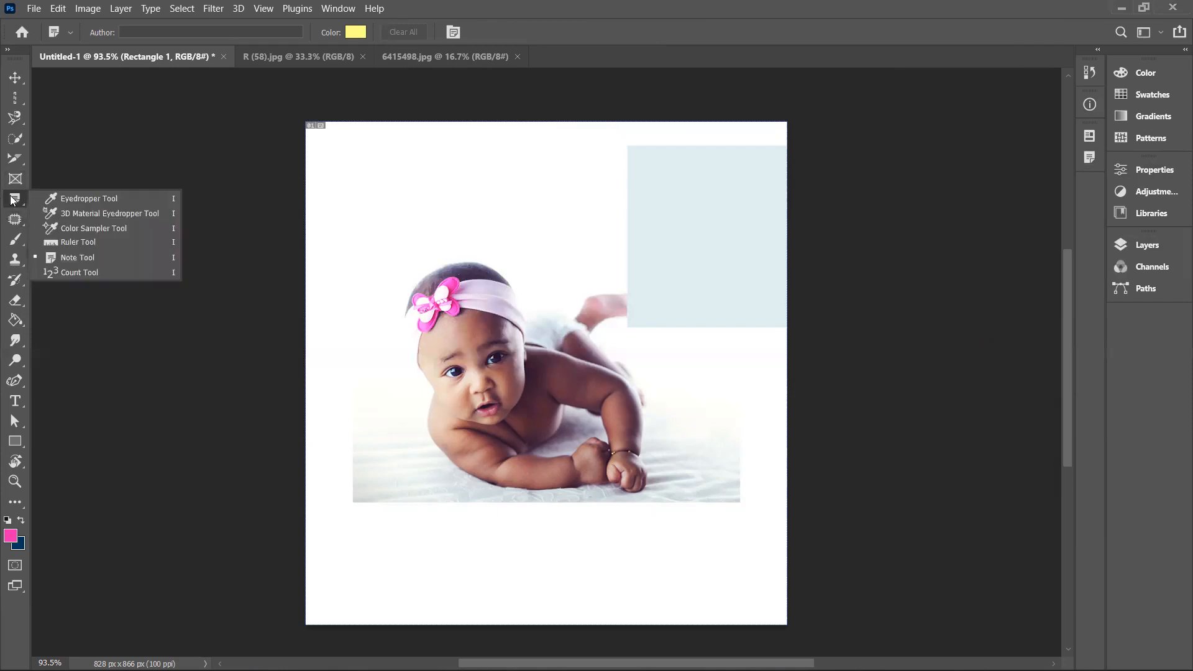
click(91, 271)
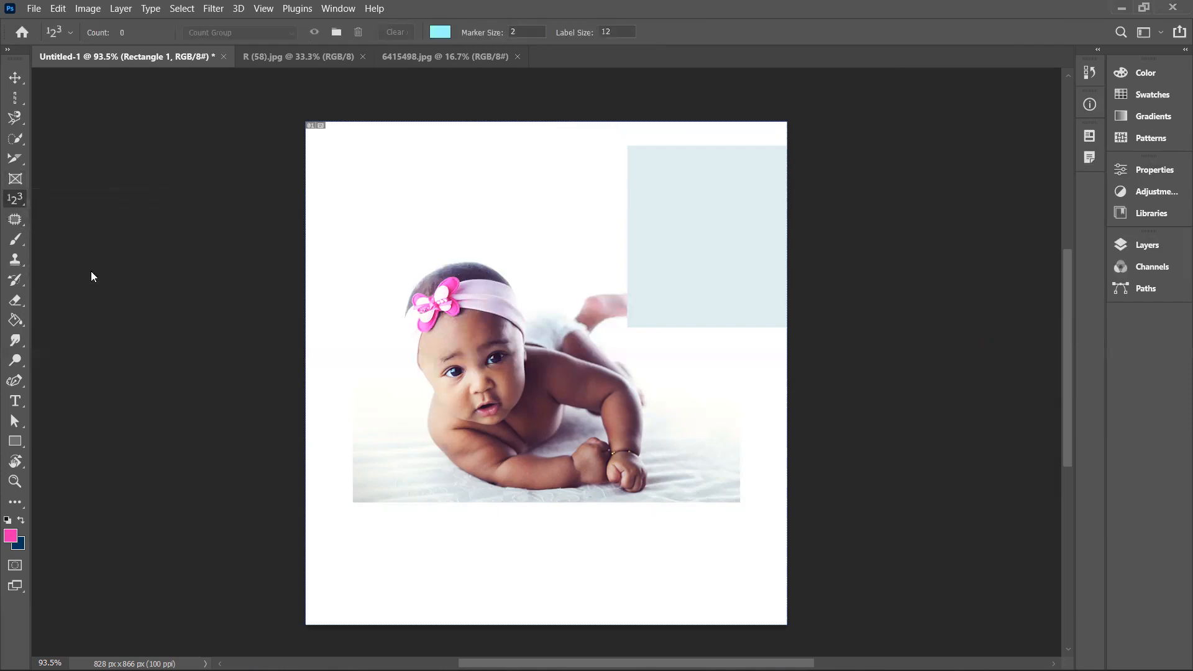
- Try placing two count markers in the white area above the baby, and undo them
click(339, 160)
click(446, 199)
key(ctrl)
key(ctrl+z)
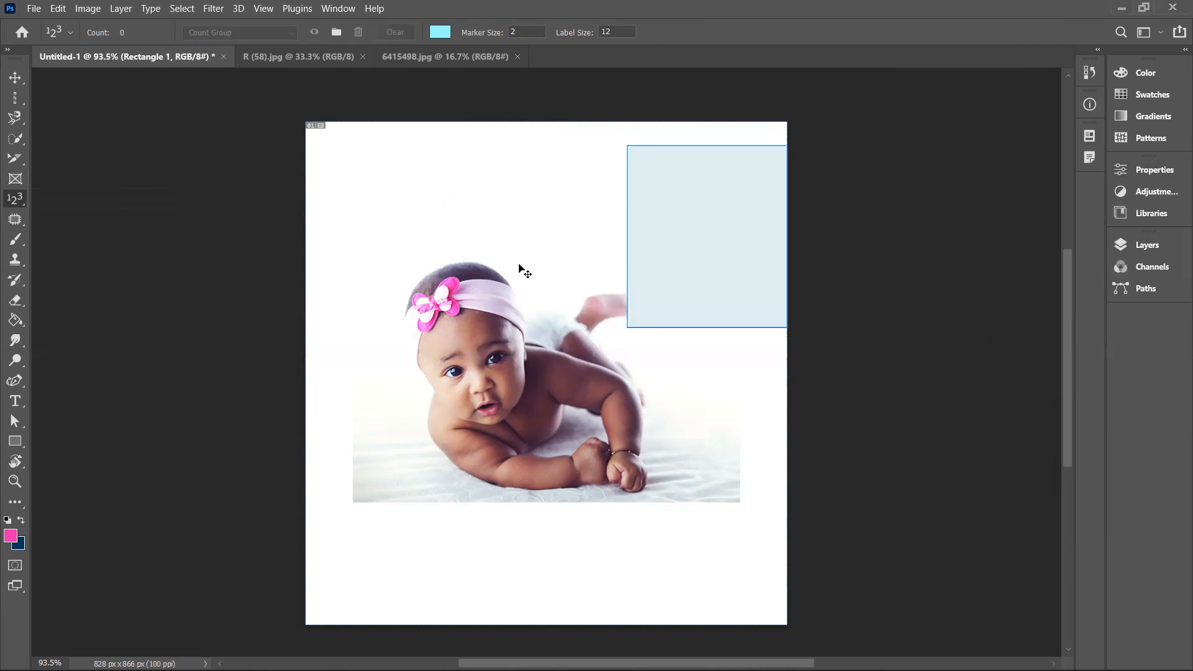
- Set the count marker color to black (000000)
click(440, 32)
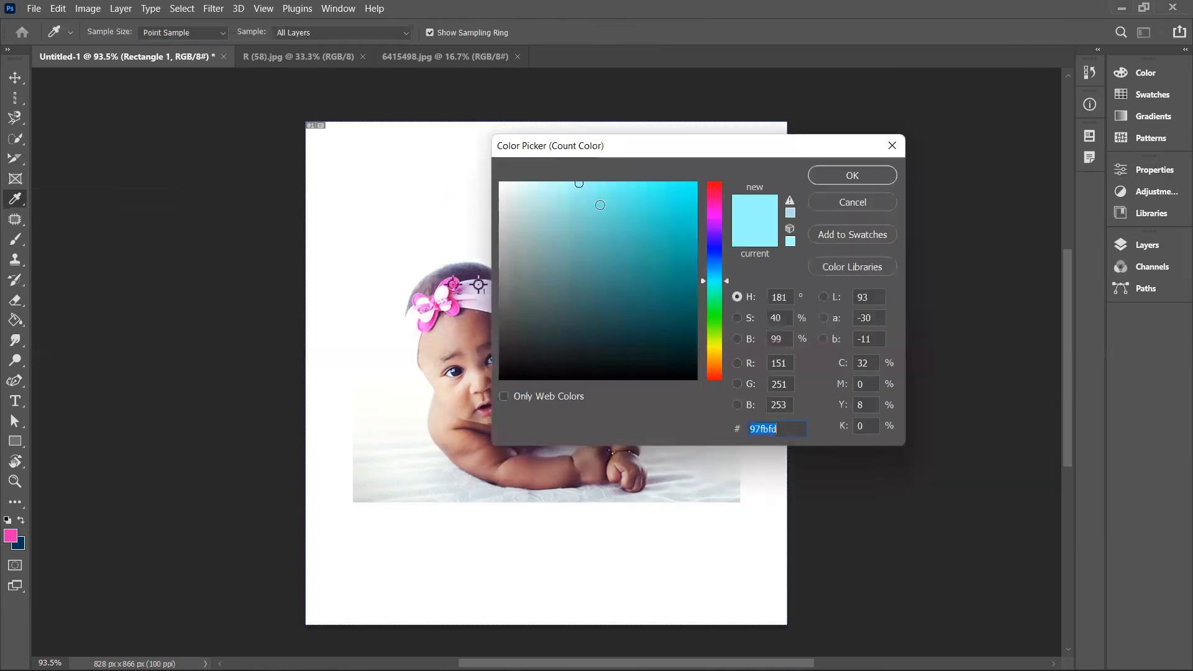
text(000000)
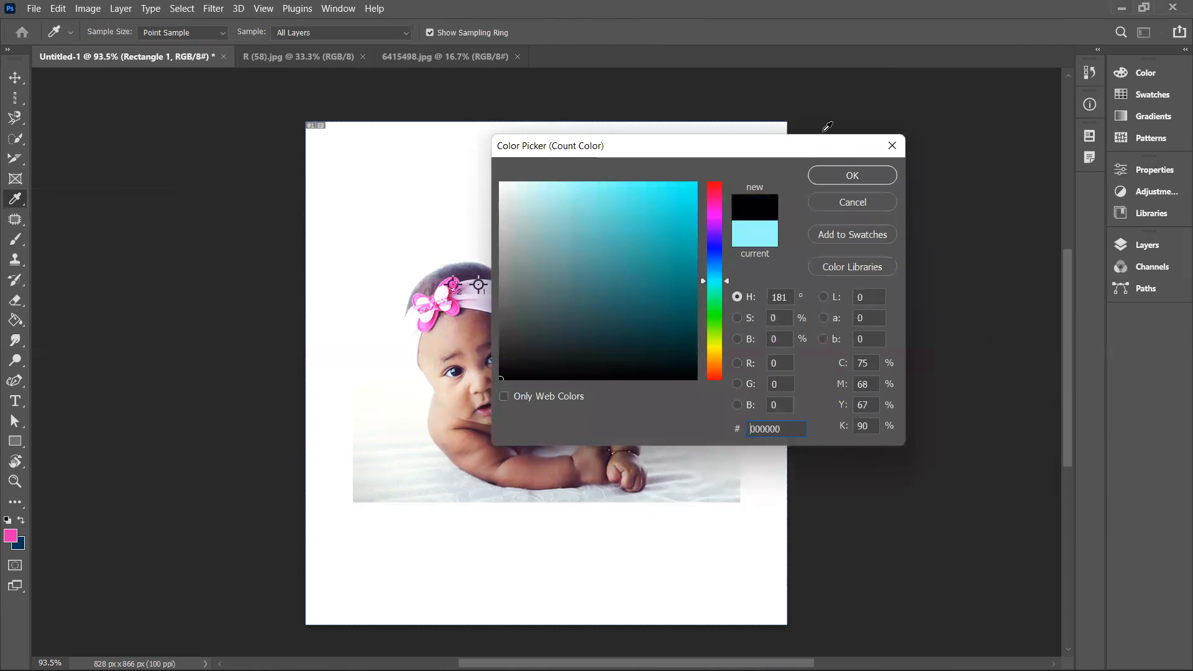
- Set the count colour to black and place seven numbered count markers across the baby photo canvas
click(847, 178)
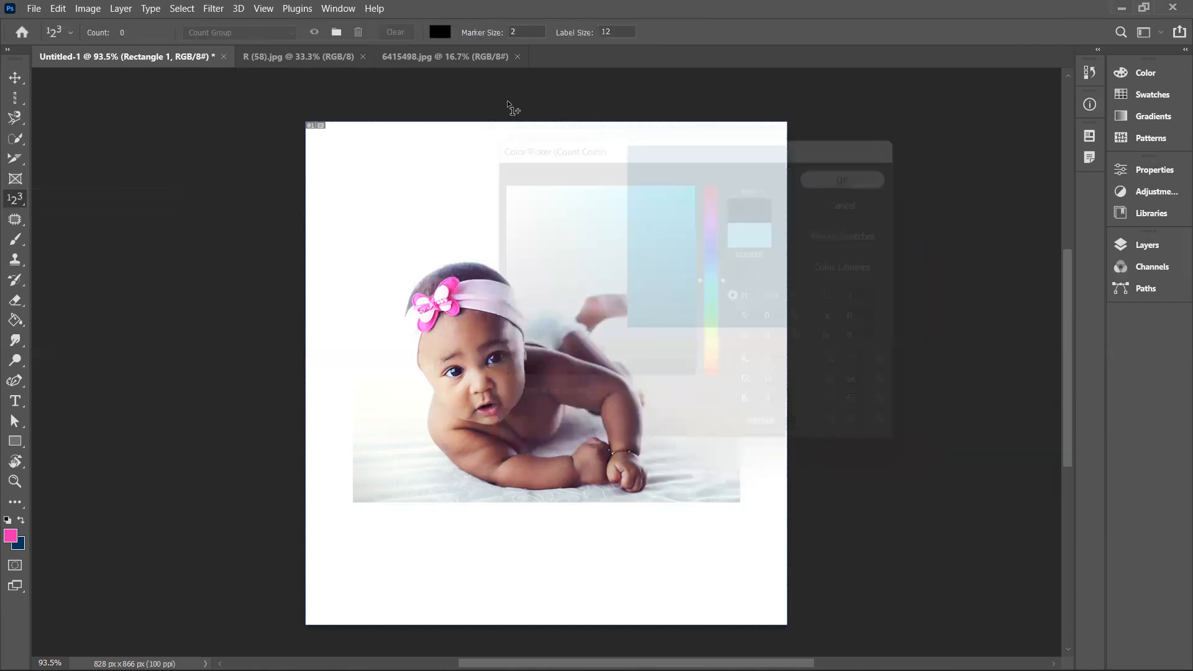
click(341, 155)
click(477, 183)
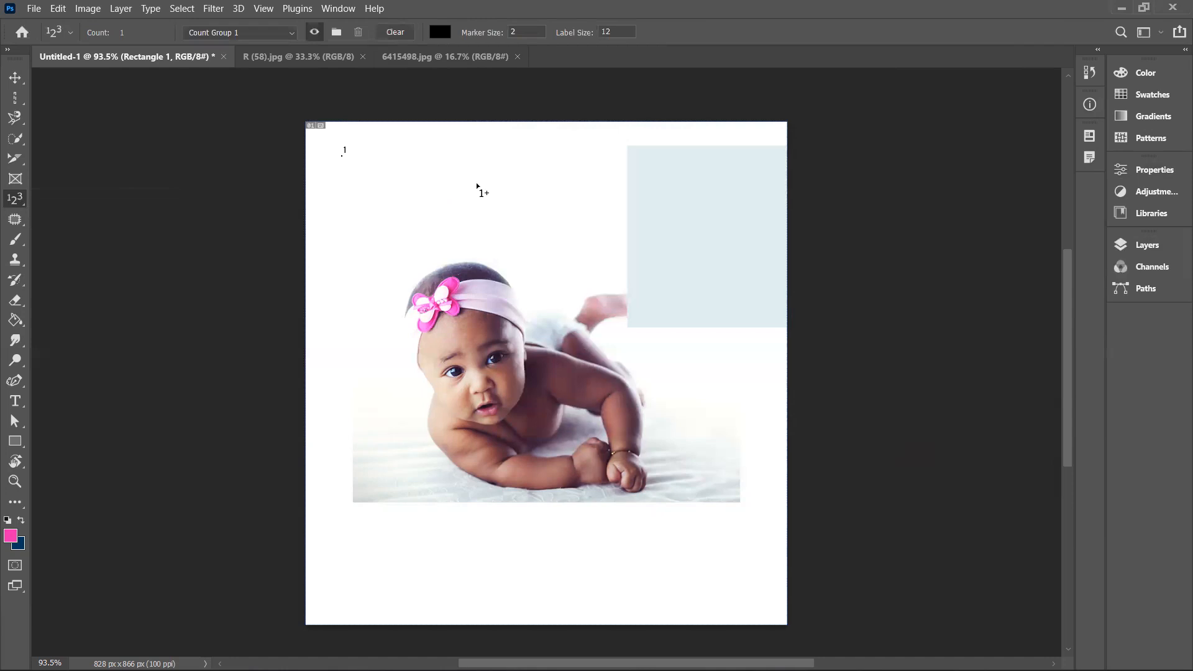
click(404, 285)
click(603, 332)
click(728, 420)
click(396, 578)
click(558, 569)
- Undo all the count markers placed on the baby photo canvas
key(ctrl+z)
key(ctrl+z)
key(ctrl+z)
key(ctrl+z)
key(ctrl+z)
key(ctrl+z)
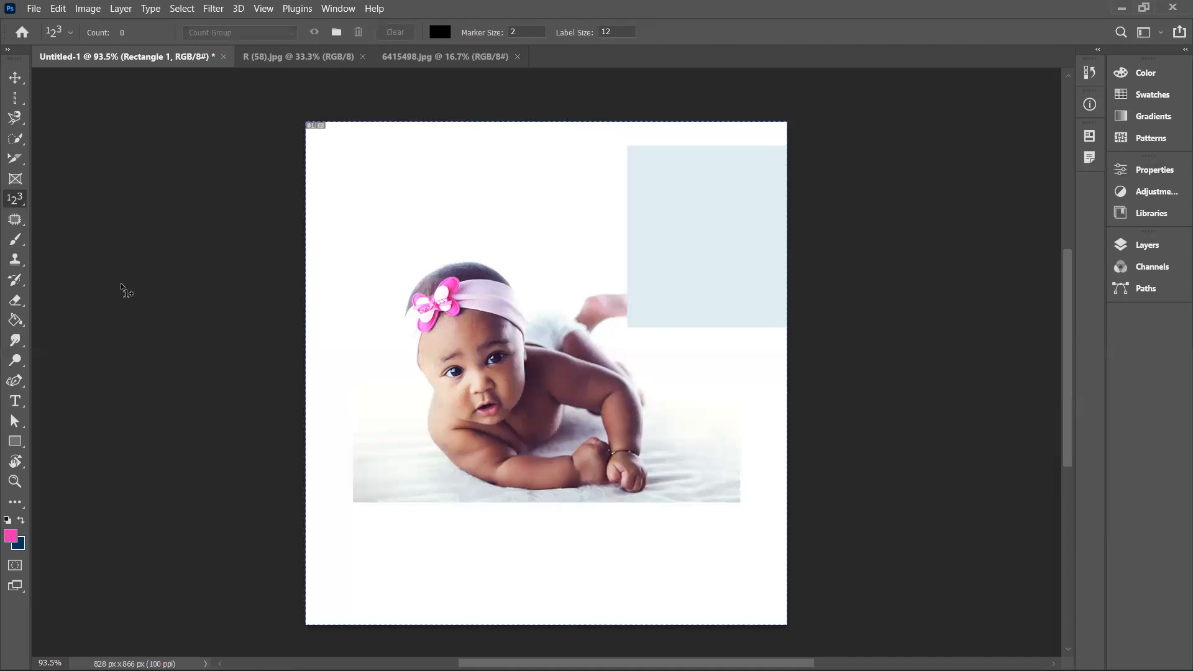
- Select the Spot Healing Brush tool and close the 6415498.jpg and R (58).jpg images
click(13, 220)
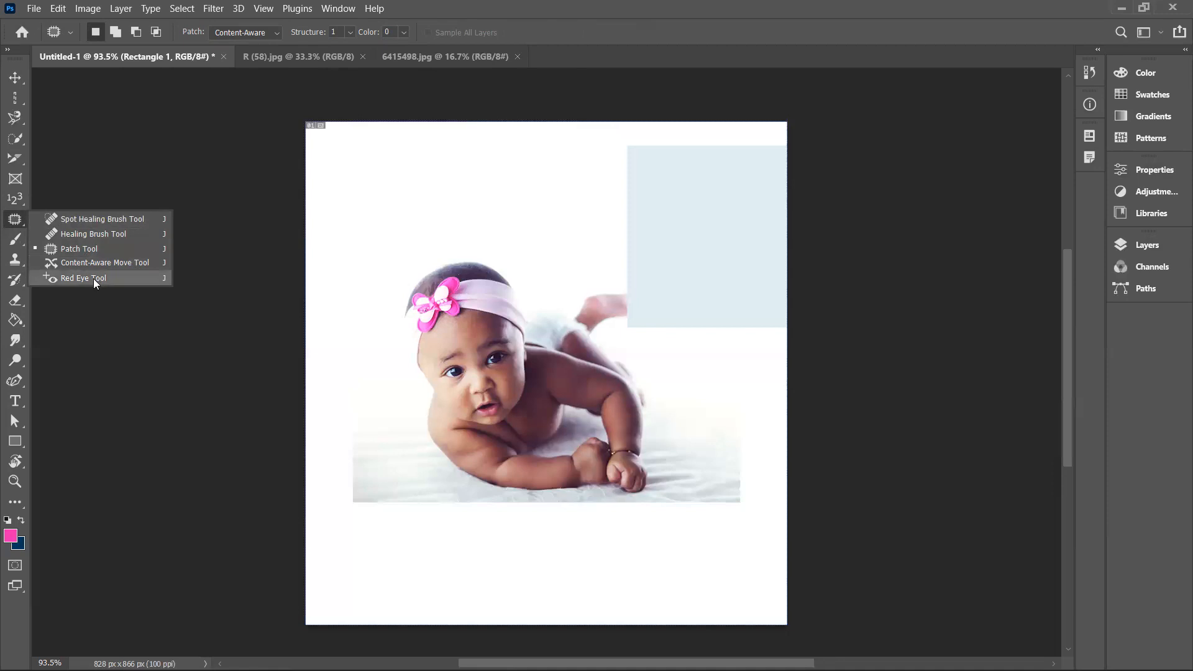
click(113, 220)
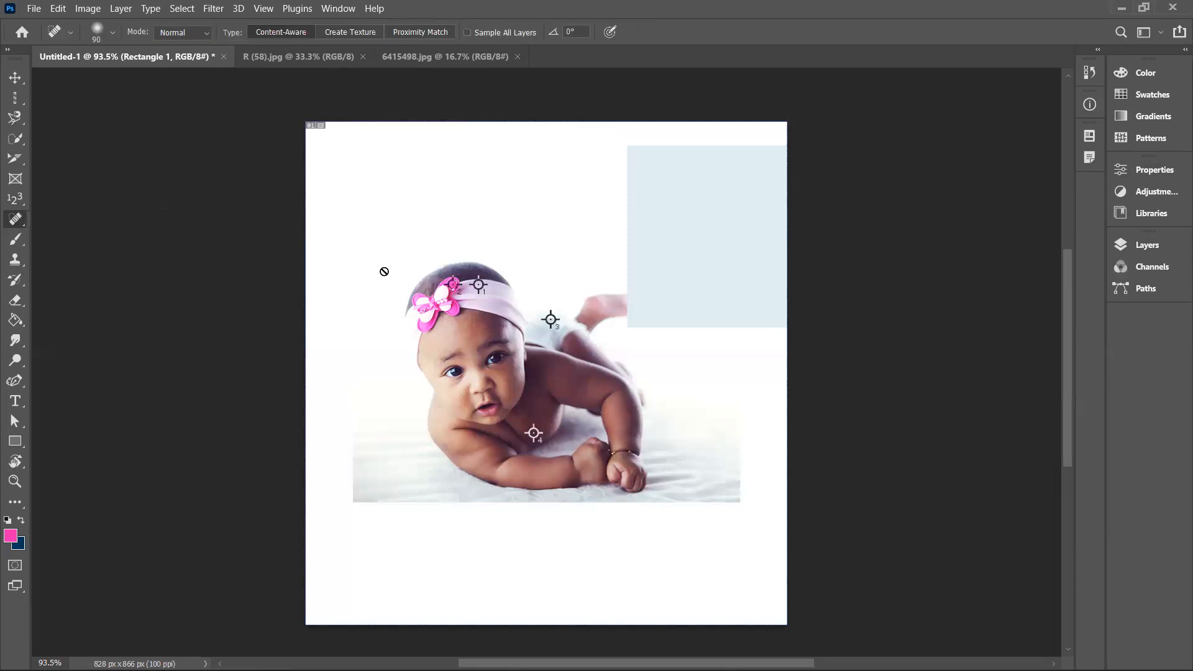
click(487, 52)
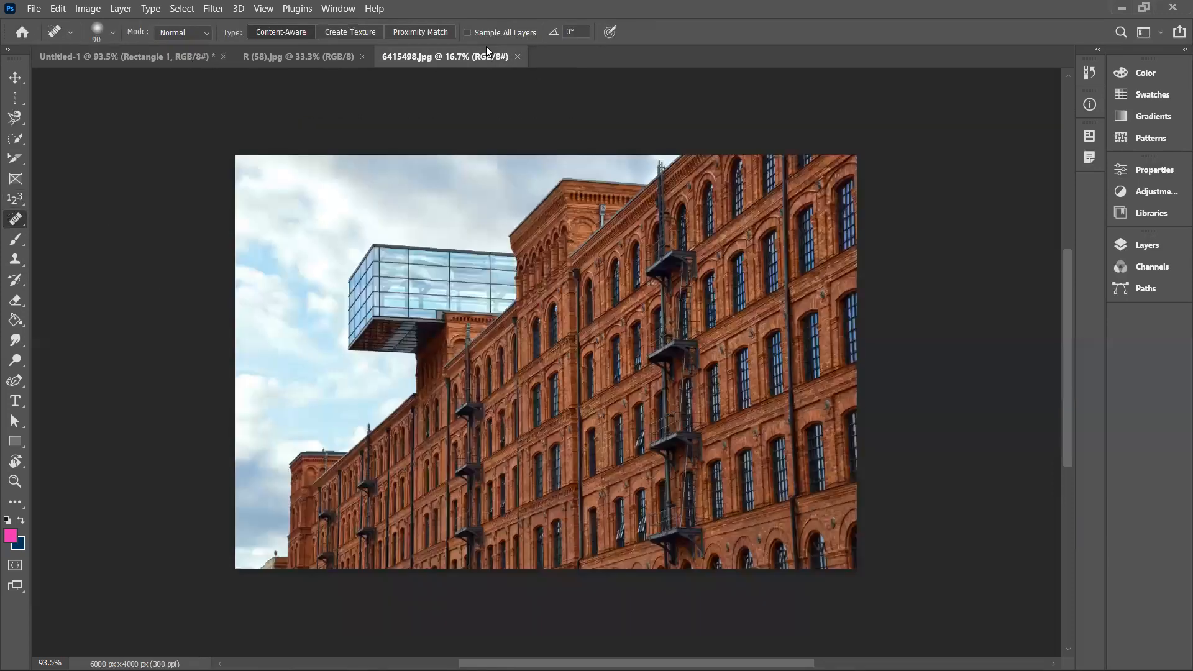
click(518, 57)
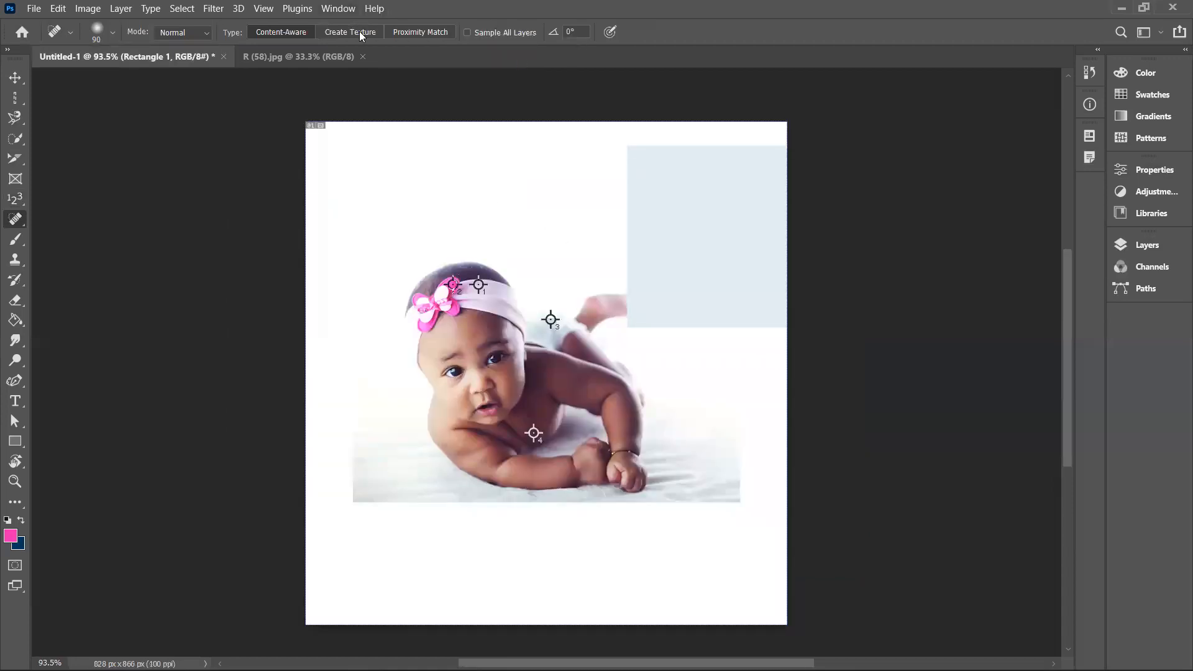
click(363, 59)
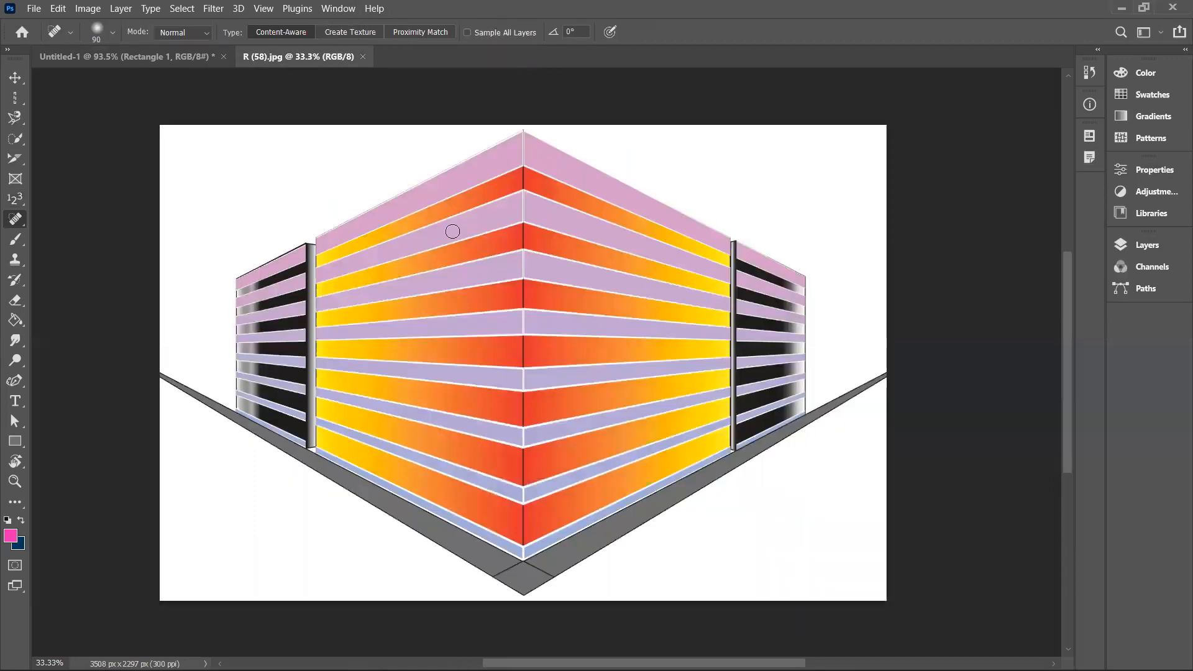
click(363, 56)
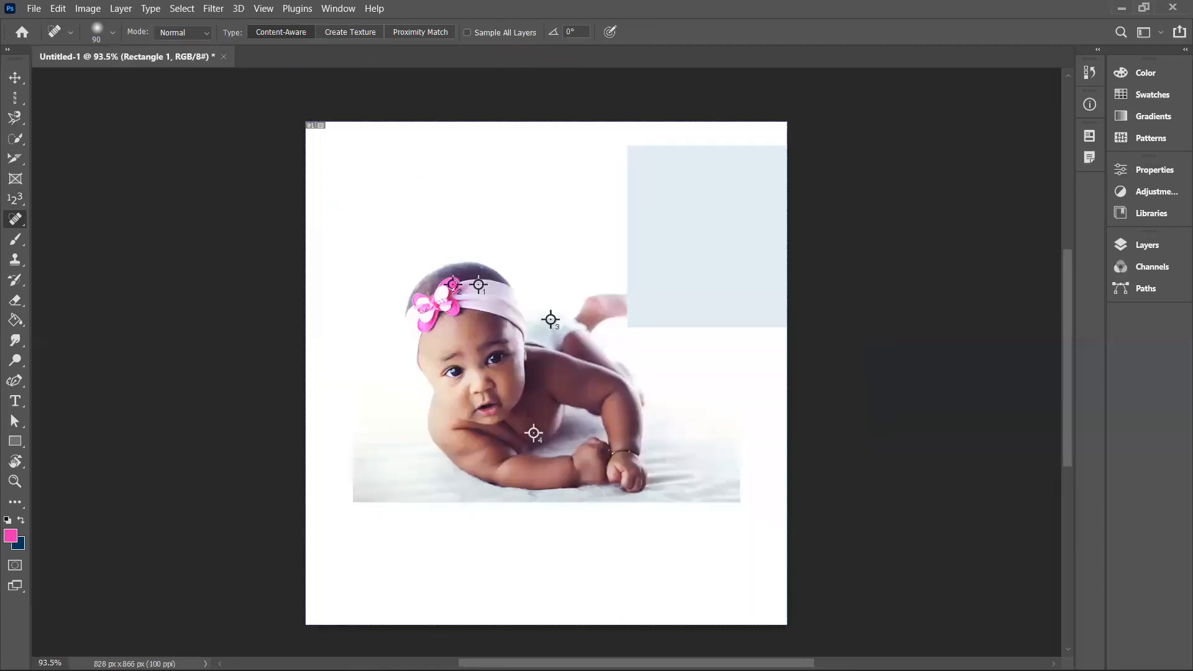
- Open 322130_2200-1200x628.jpg, OIP (31).jpg and pimples.jpg from the Downloads folder
click(374, 652)
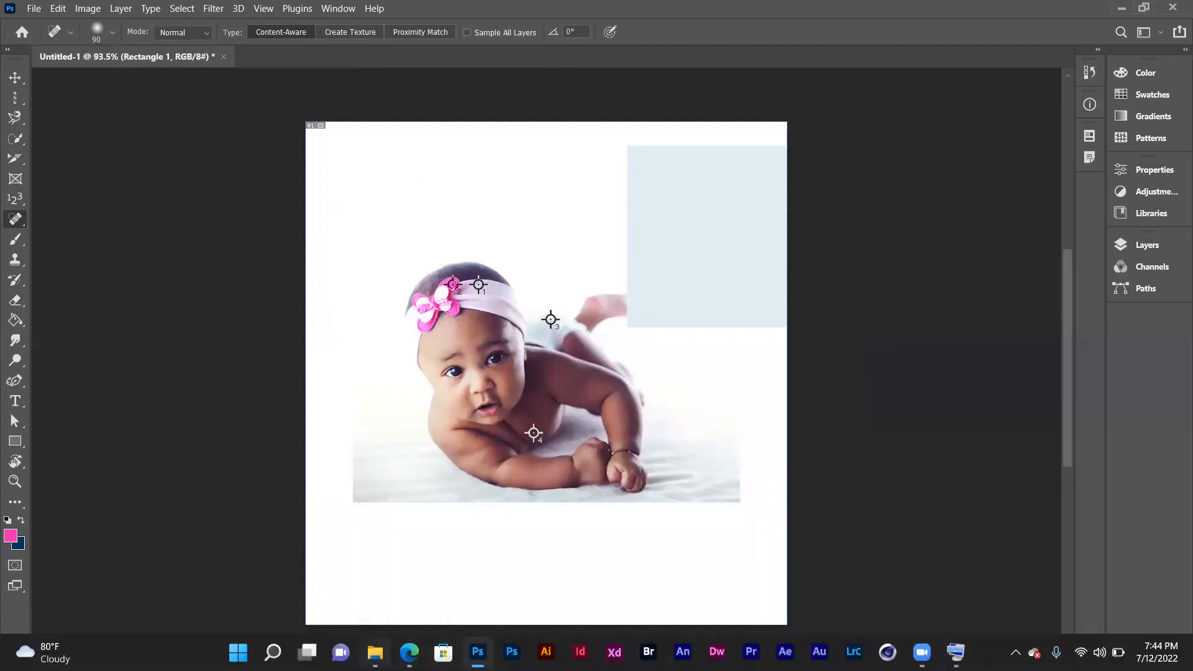
scroll(1035, 252, up, 10)
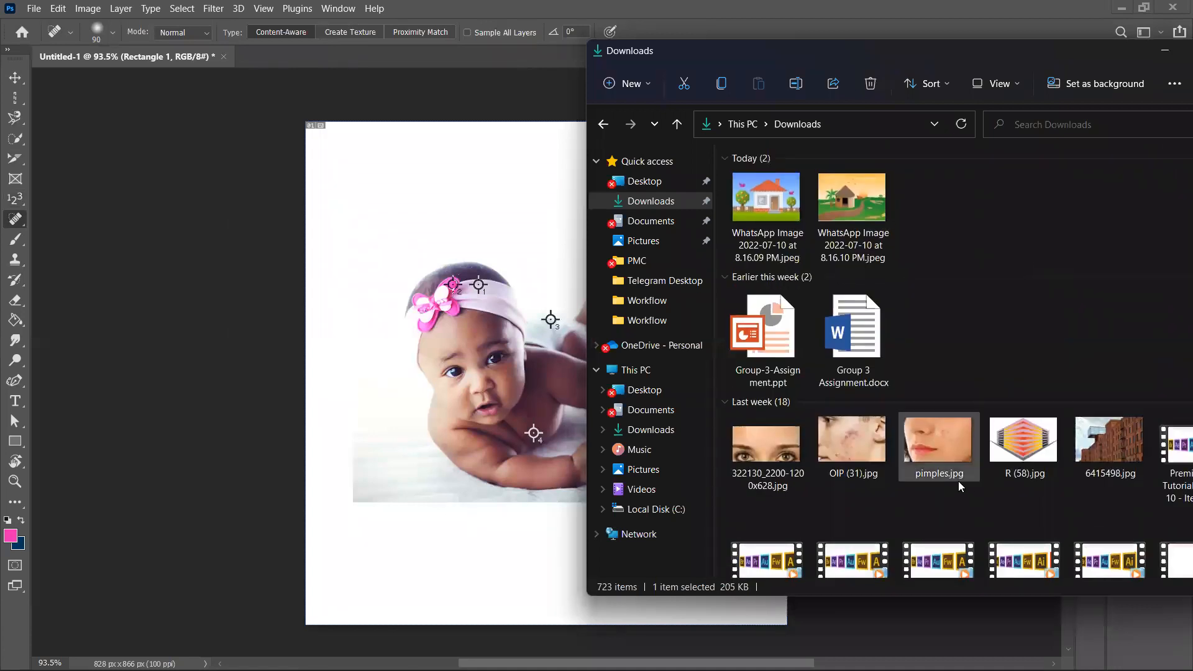
drag(962, 486, 460, 59)
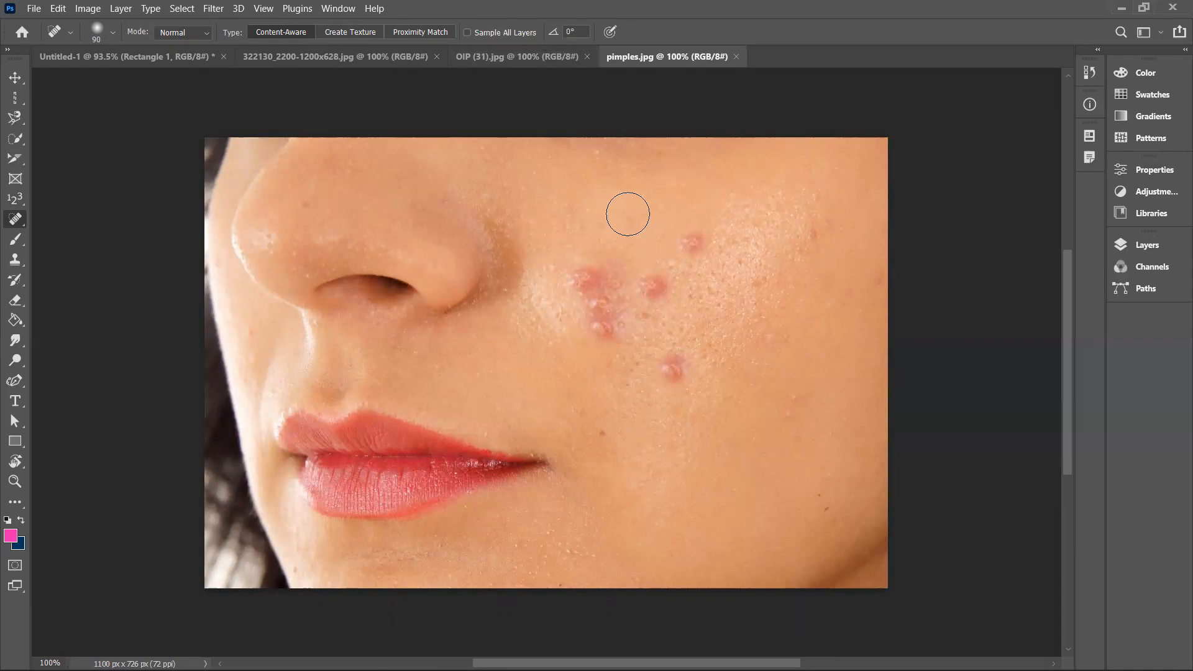
- Try the Spot Healing Brush at maximum hardness on the uppermost cheek pimple, and undo the stroke
right_click(18, 219)
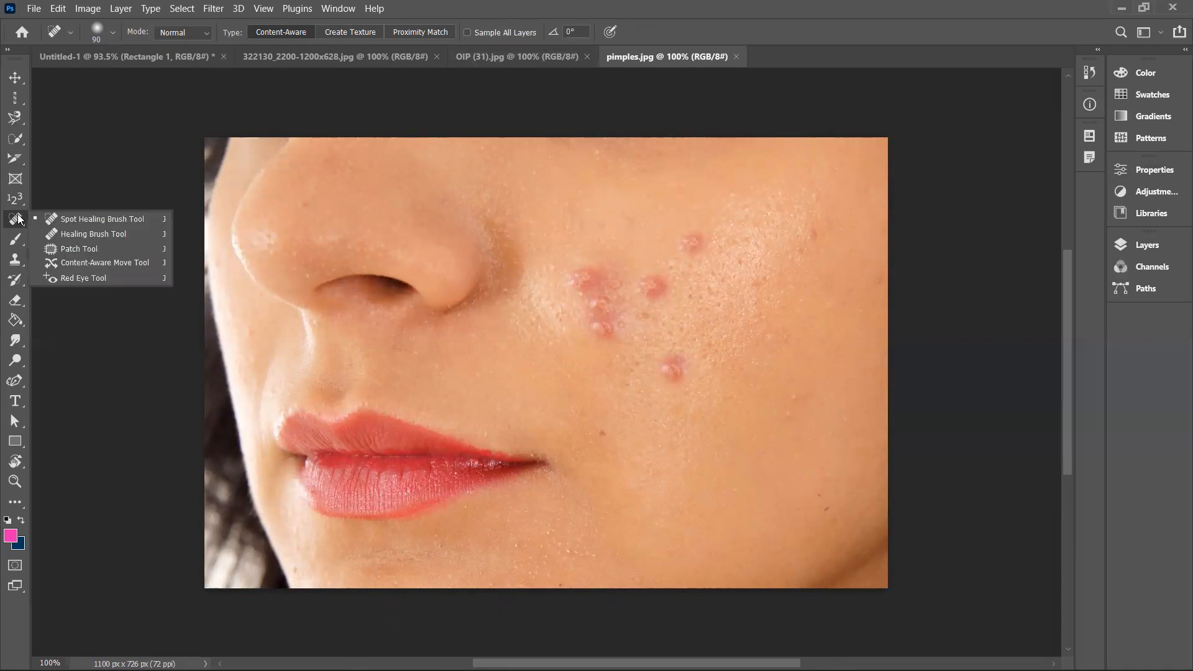
click(65, 221)
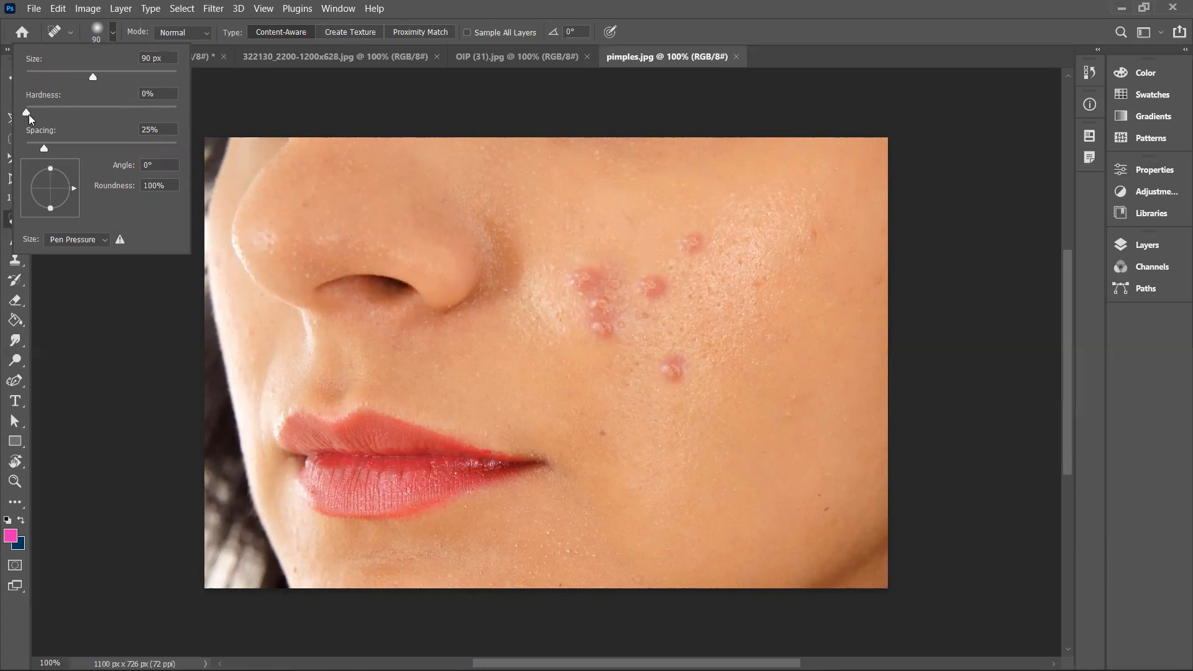
drag(27, 113, 185, 111)
click(682, 238)
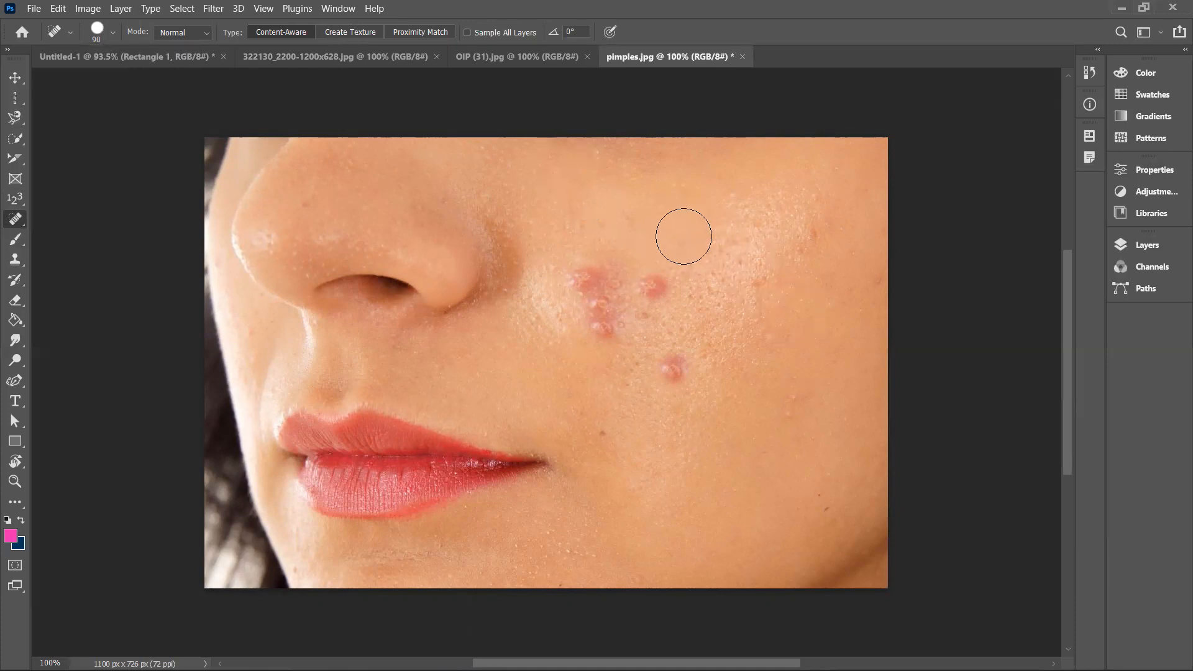
key(ctrl+z)
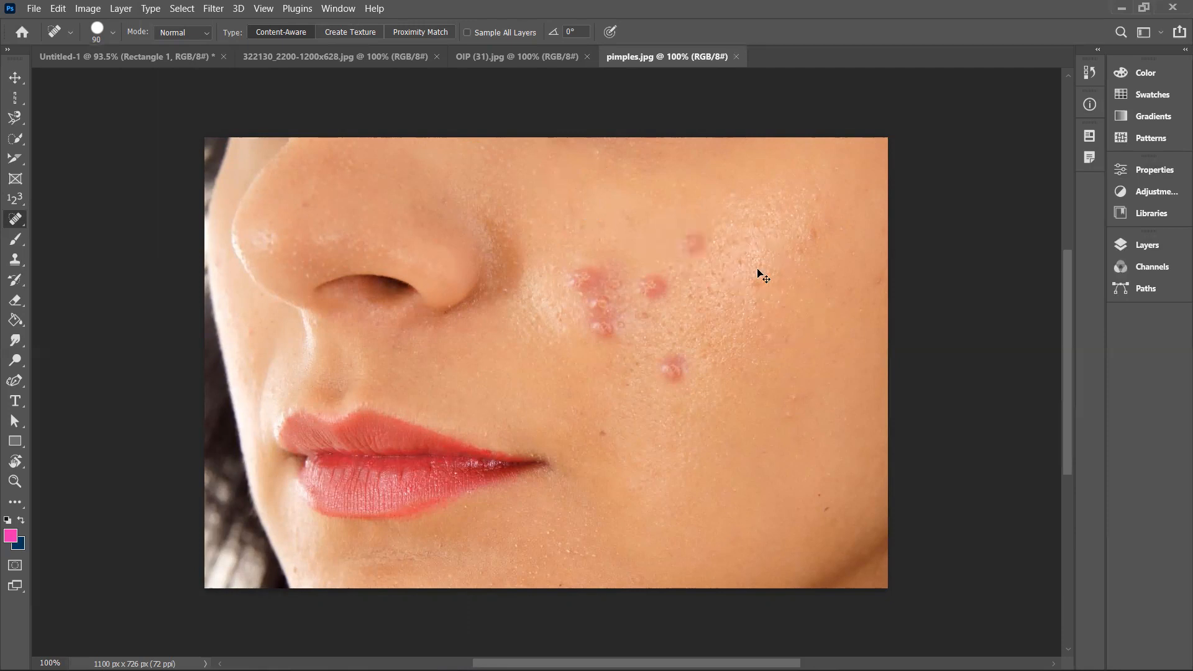
- Try healing the uppermost cheek pimple with the brush hardness at its minimum, and undo the stroke
click(111, 34)
drag(174, 113, 4, 110)
key(Return)
click(695, 241)
key(ctrl+z)
- Heal the three isolated pimples on the cheek with a 90 px Spot Healing Brush at 23% hardness
click(112, 31)
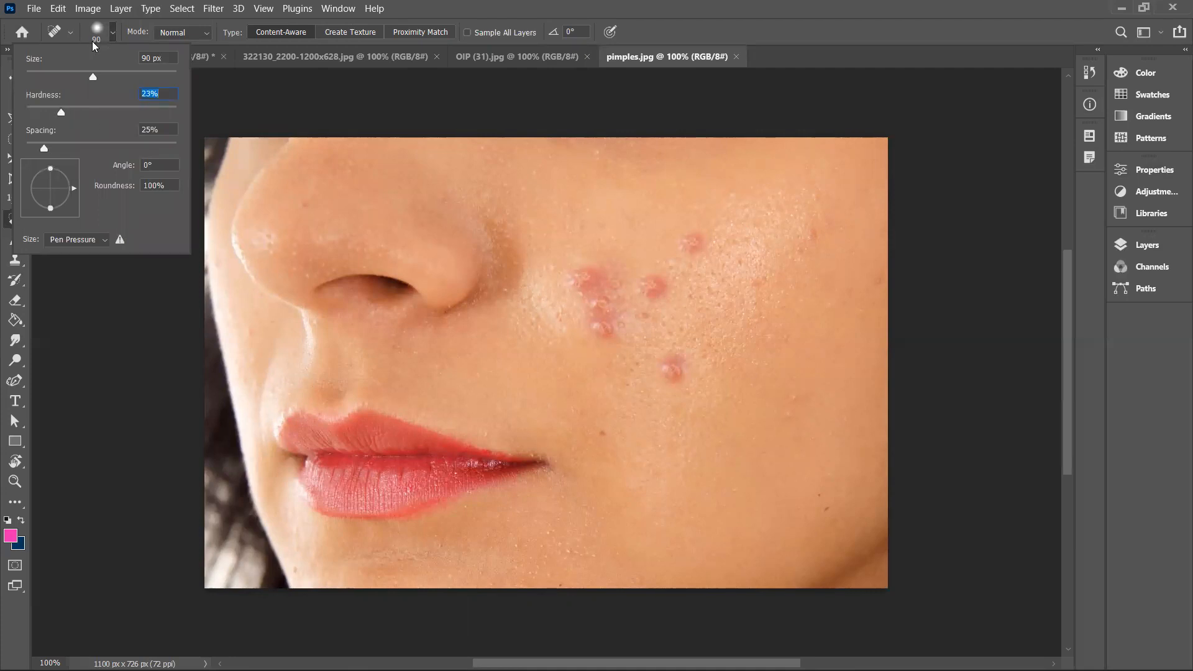
click(115, 33)
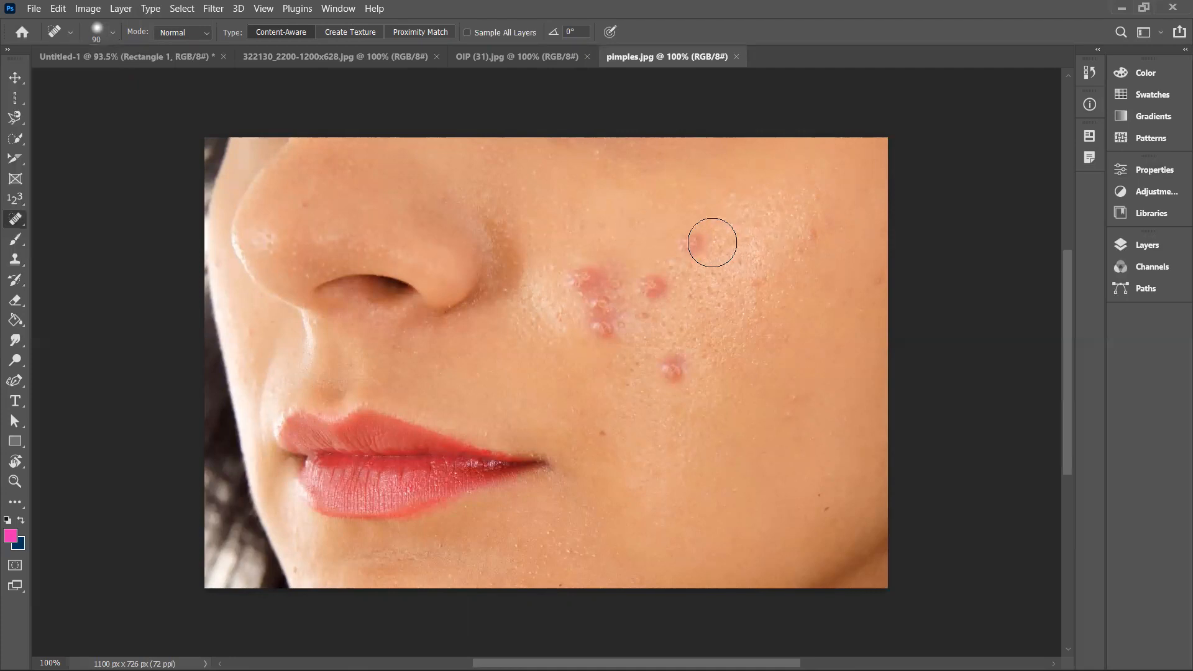
click(689, 244)
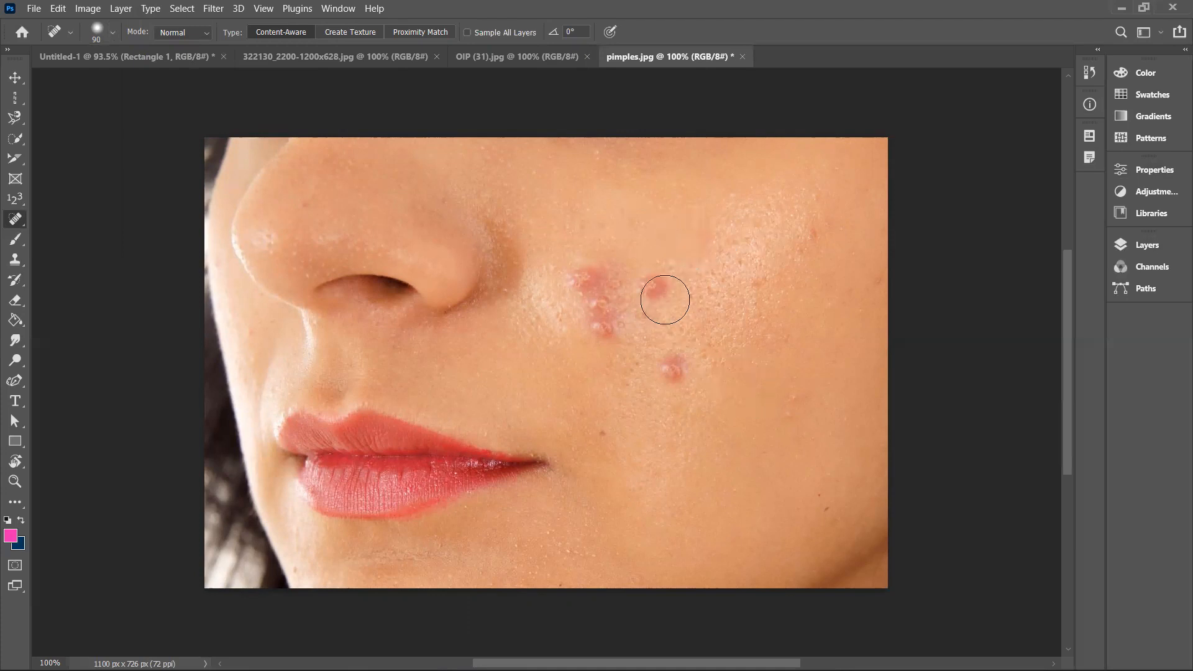
click(652, 289)
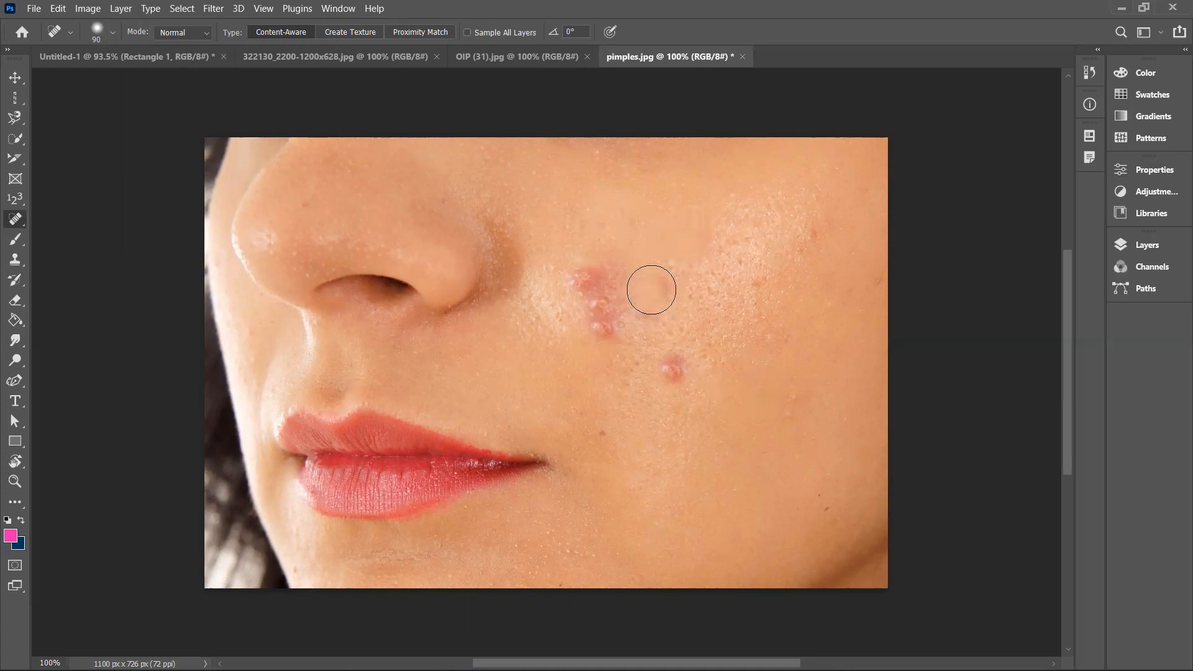
click(658, 286)
drag(664, 280, 673, 285)
click(674, 368)
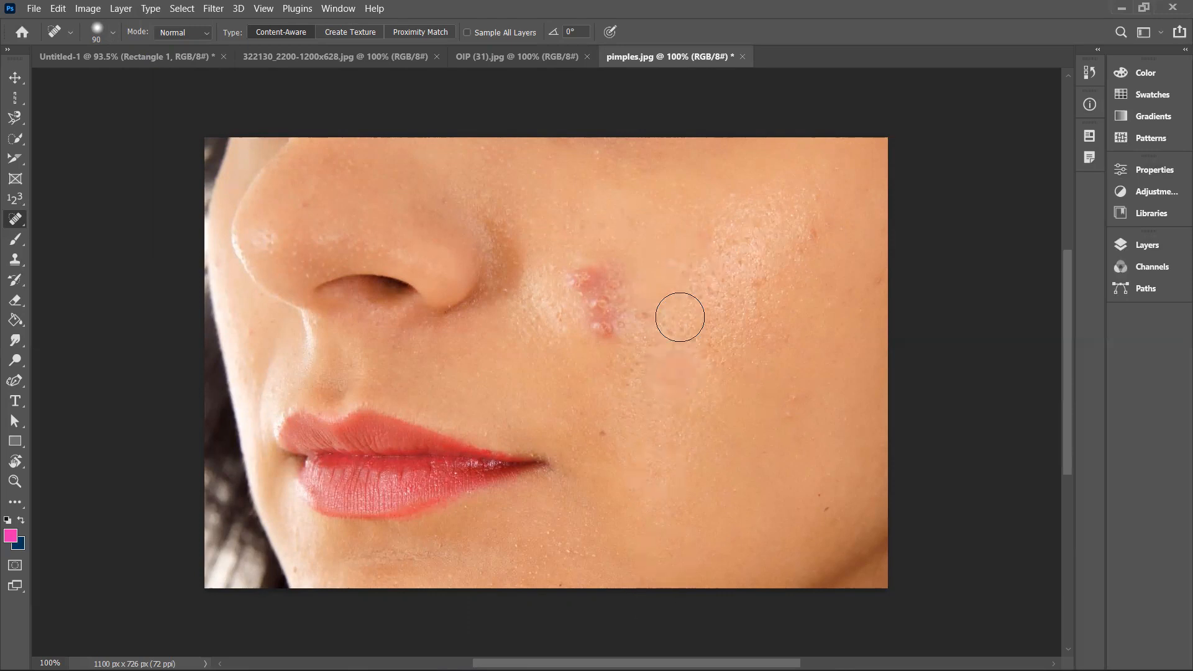
- Enlarge the healing brush to 107 px and heal the remaining mark of the lowest cheek pimple
click(114, 31)
drag(91, 75, 103, 77)
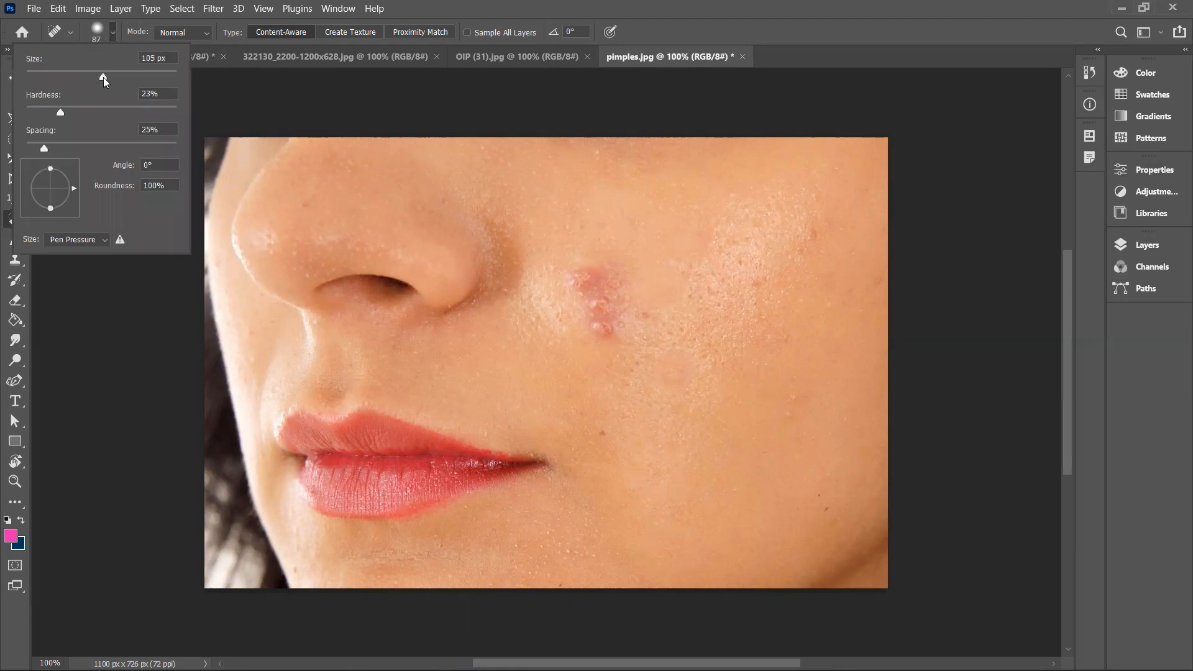
click(113, 30)
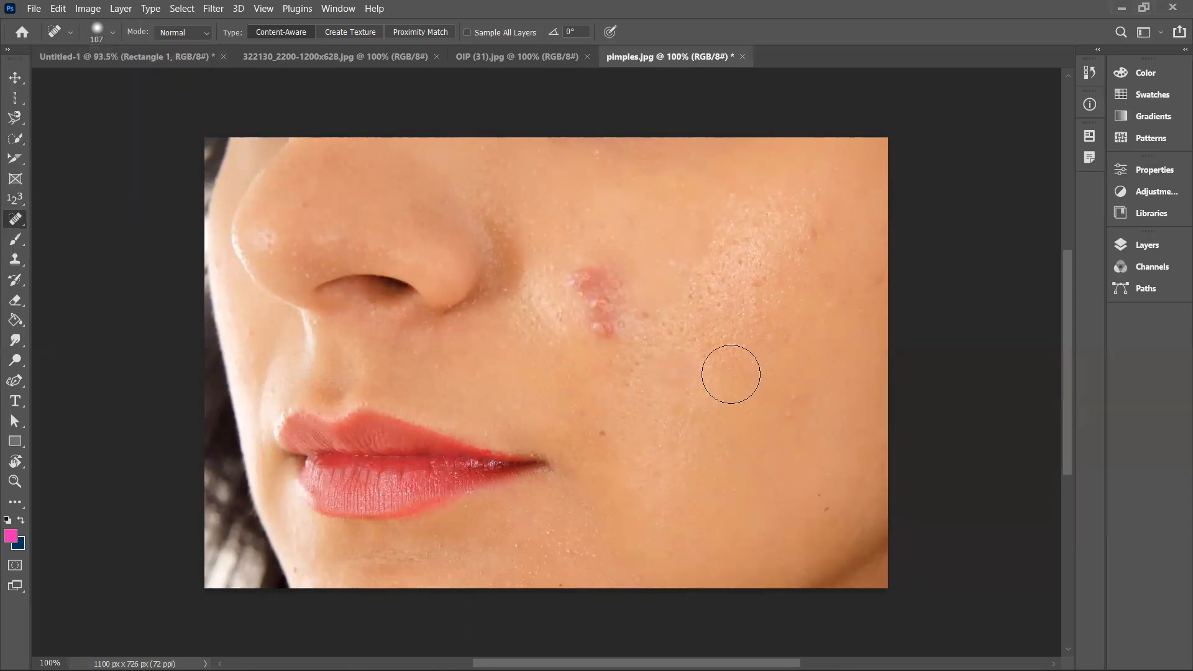
click(677, 370)
- Enlarge the healing brush in increments, and reduce it in increments to 90 px
key(bracketright)
key(bracketright)
key(bracketright)
key(bracketright)
key(bracketleft)
key(bracketleft)
key(bracketleft)
key(bracketleft)
key(bracketleft)
key(bracketleft)
key(bracketleft)
key(bracketleft)
- Switch to the On-Screen Keyboard to examine the square bracket keys, and minimize it
mouse_move(840, 669)
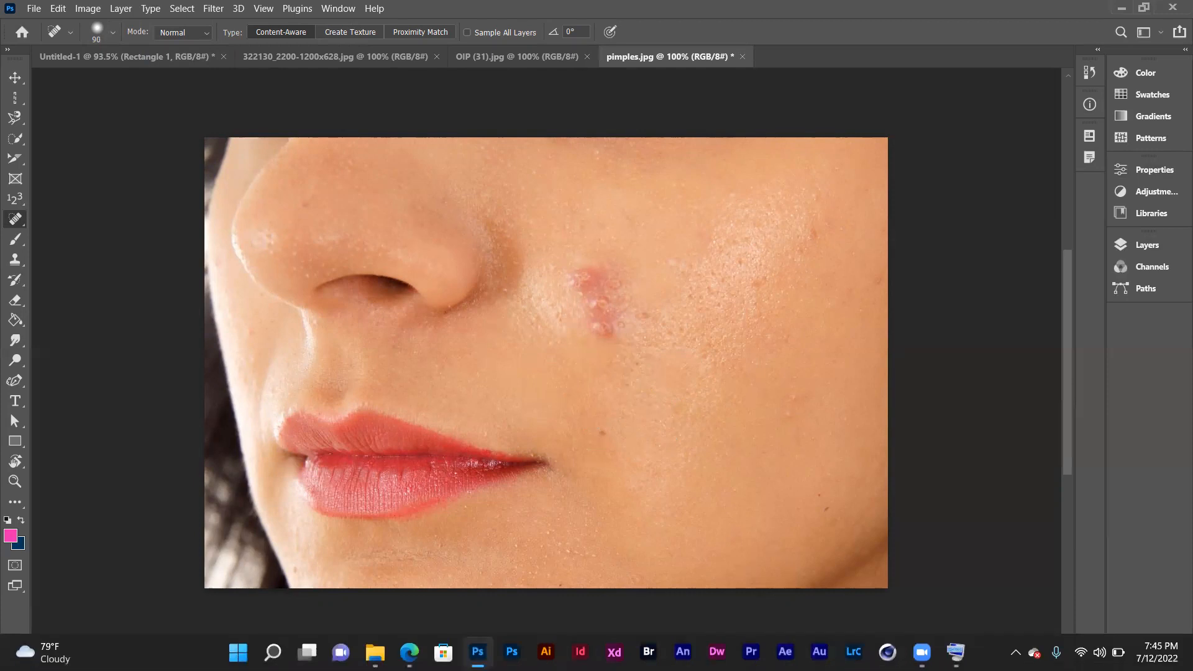
click(956, 651)
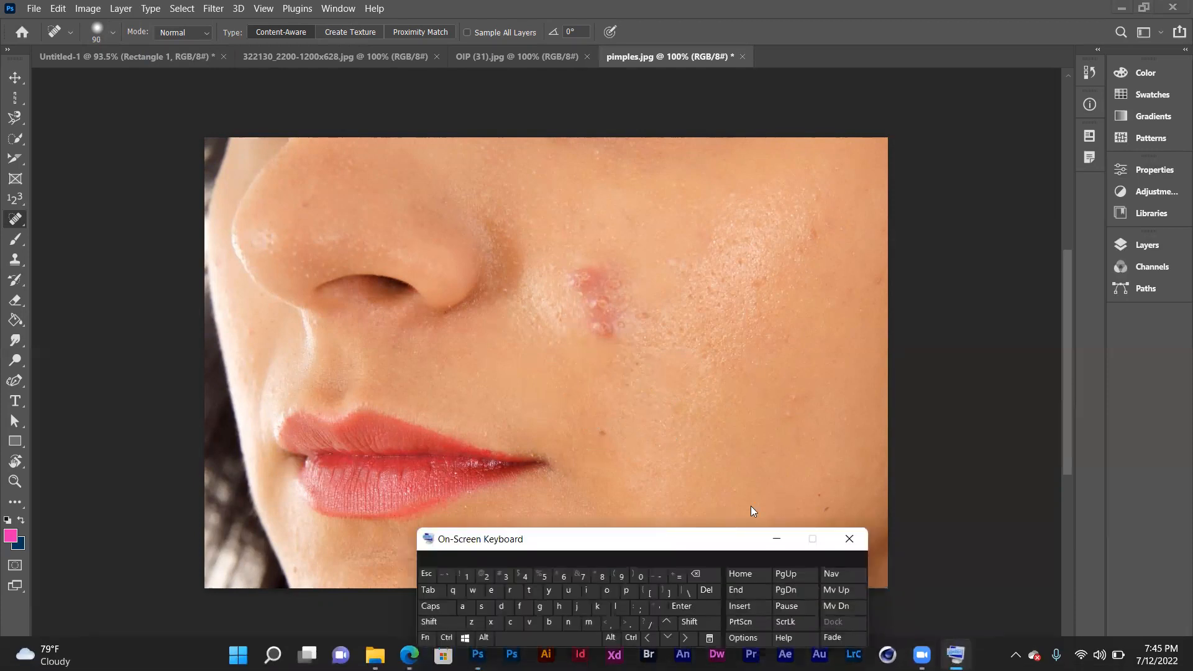
drag(725, 540, 738, 531)
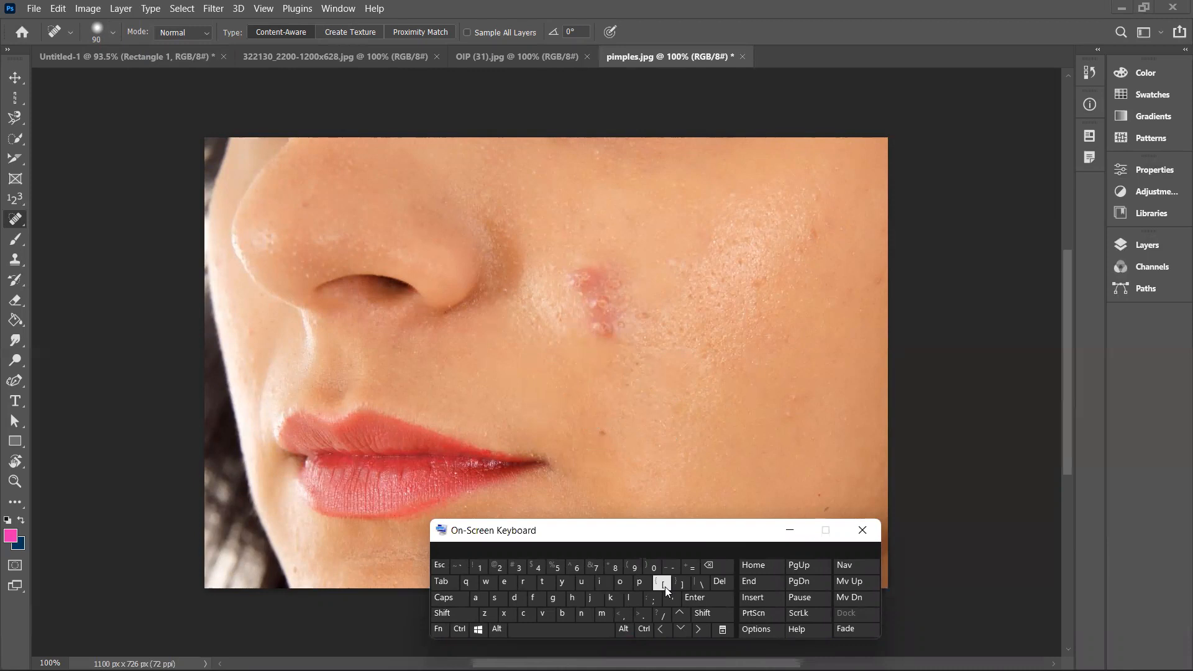
click(788, 529)
- Heal the cluster of pimples on the cheek beside the nose and smooth out its remaining redness
click(598, 329)
click(593, 306)
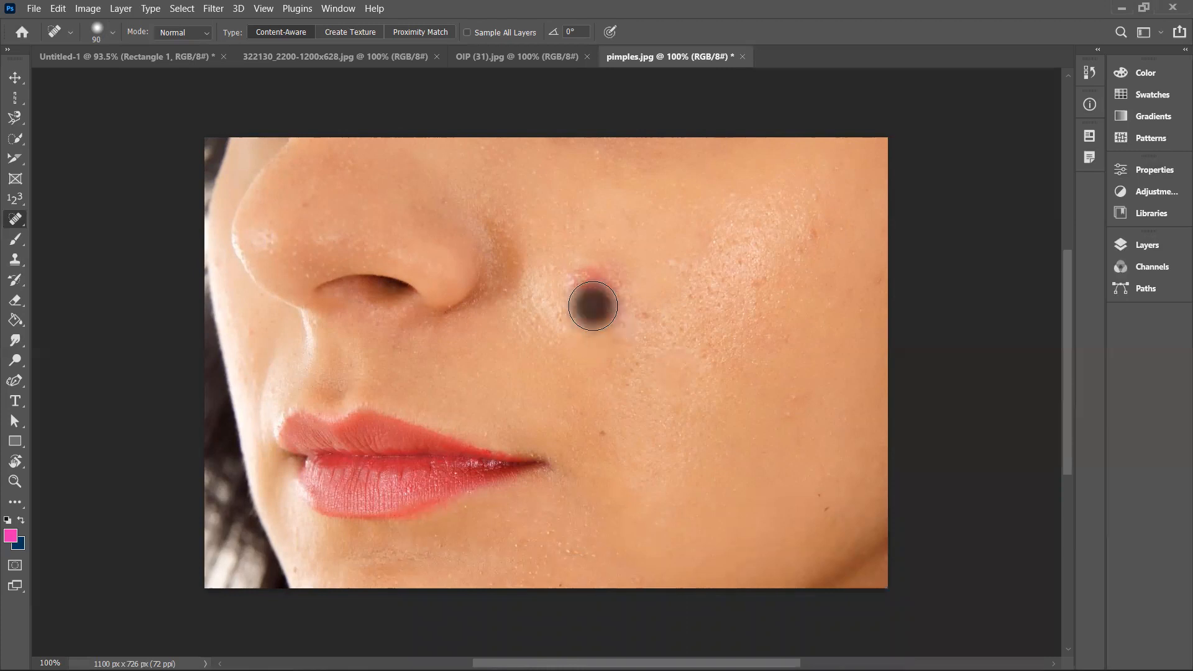
click(611, 310)
click(586, 316)
click(582, 277)
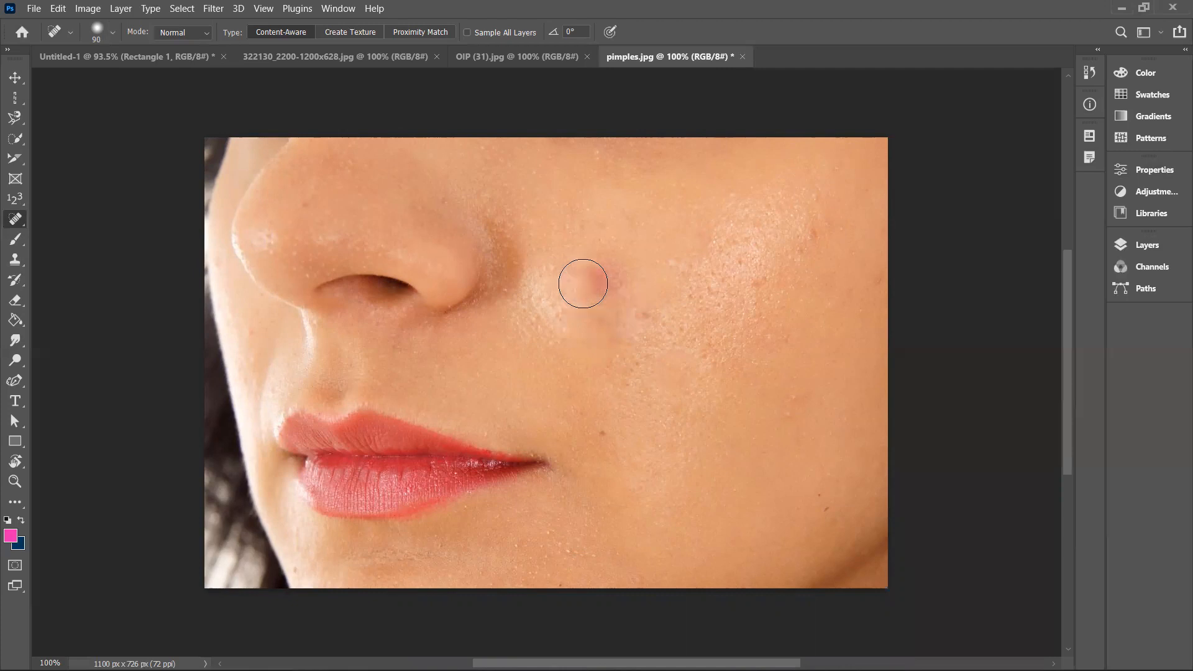
click(621, 291)
click(593, 273)
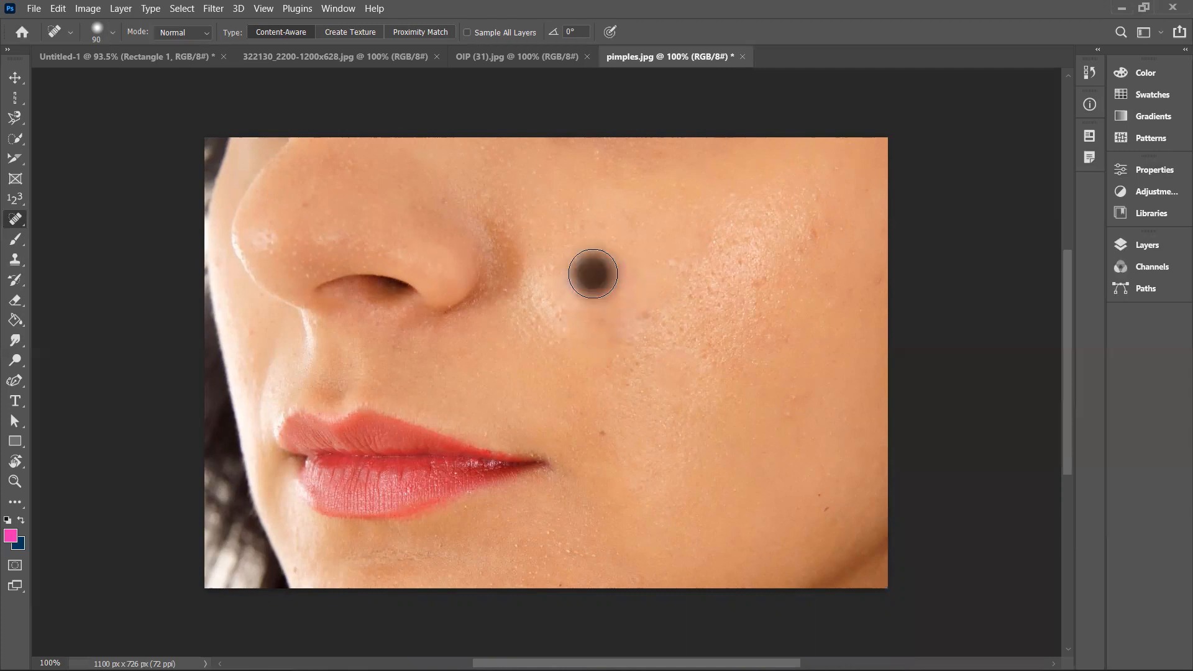
click(654, 317)
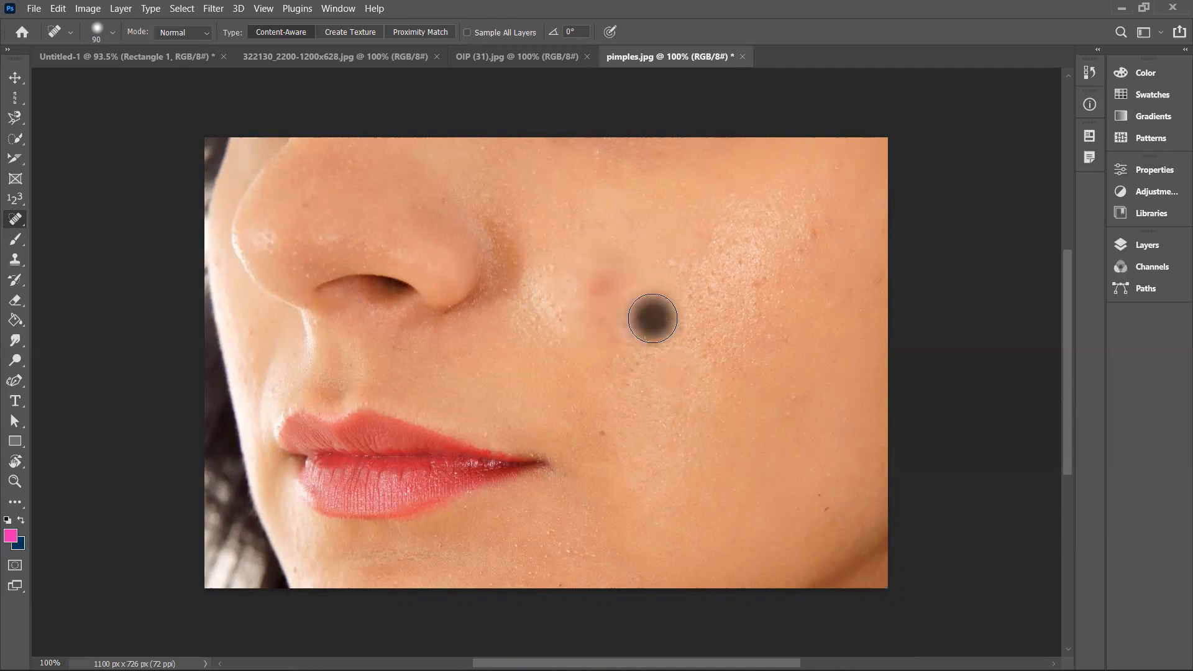
click(625, 336)
click(608, 297)
click(608, 279)
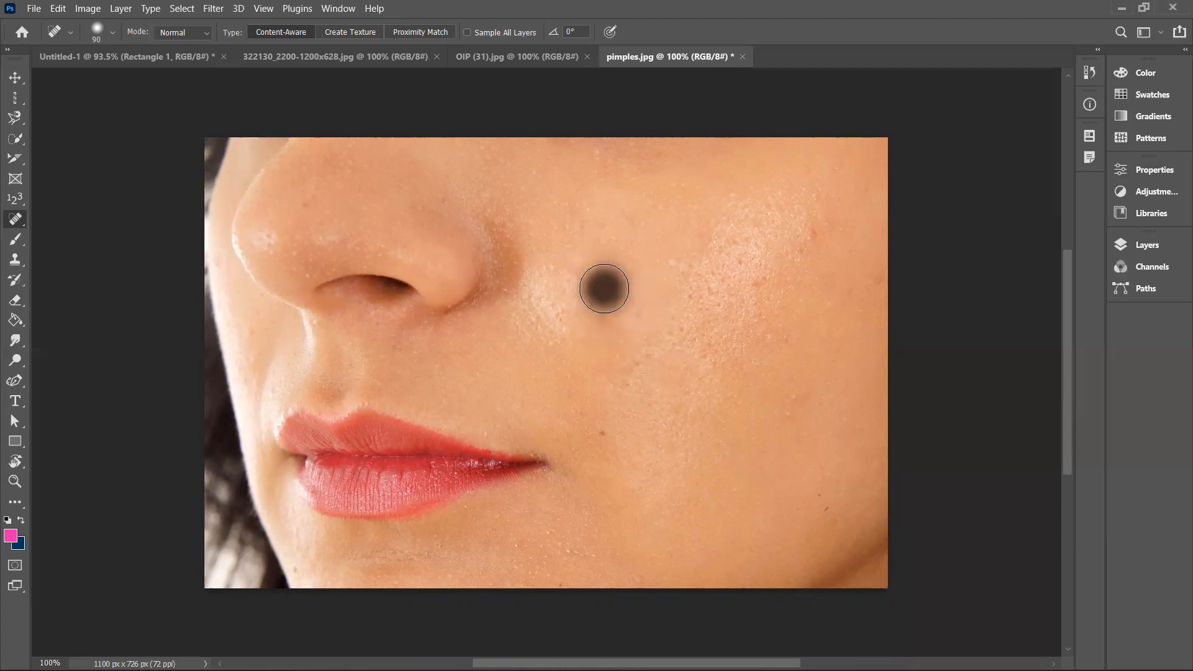
click(608, 279)
click(597, 315)
click(628, 320)
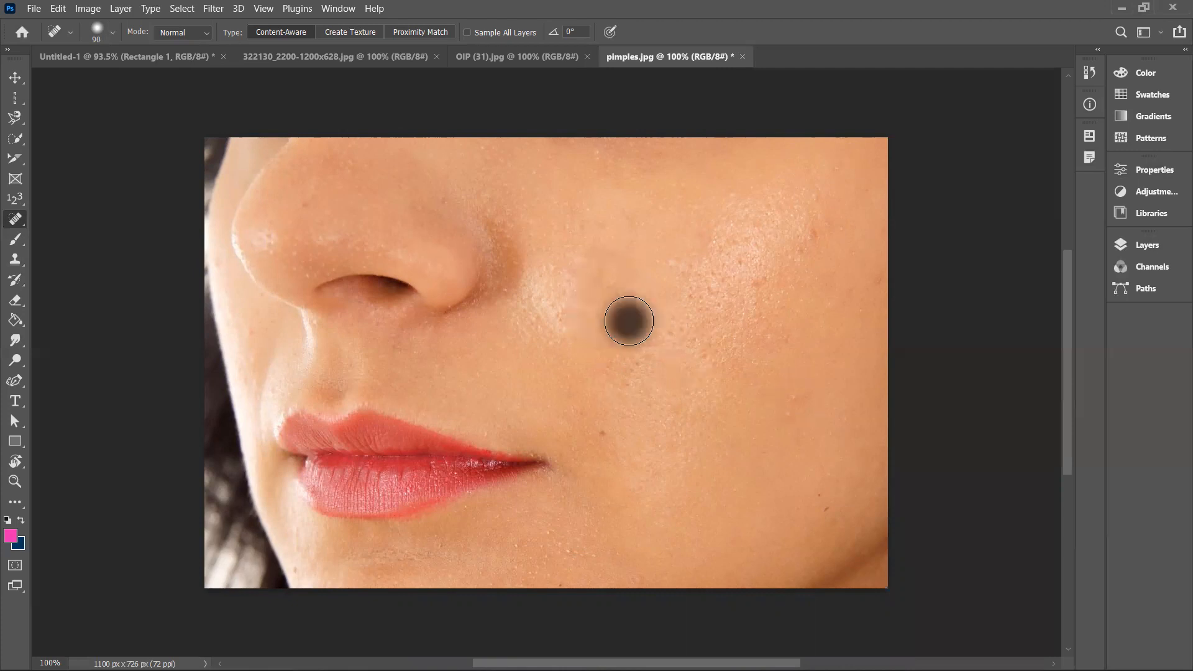
- Heal the faint marks on the cheek, the dark spot below the mouth corner, and the blemishes on the chin
click(676, 265)
click(796, 401)
click(789, 411)
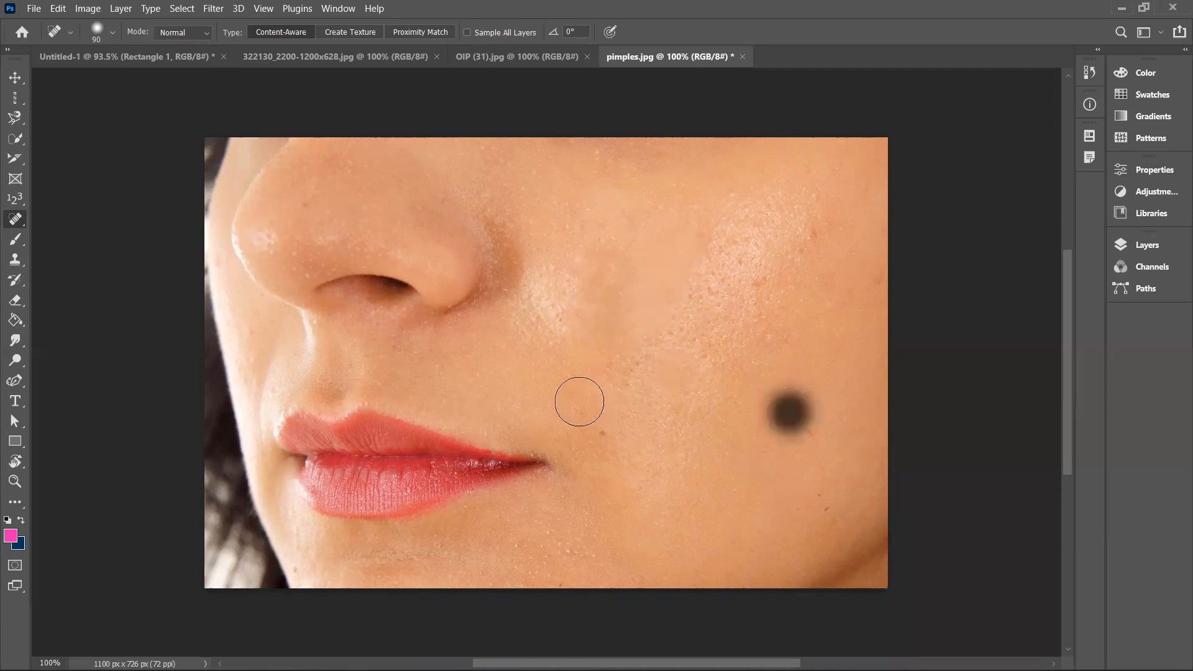
click(595, 433)
click(555, 527)
click(579, 551)
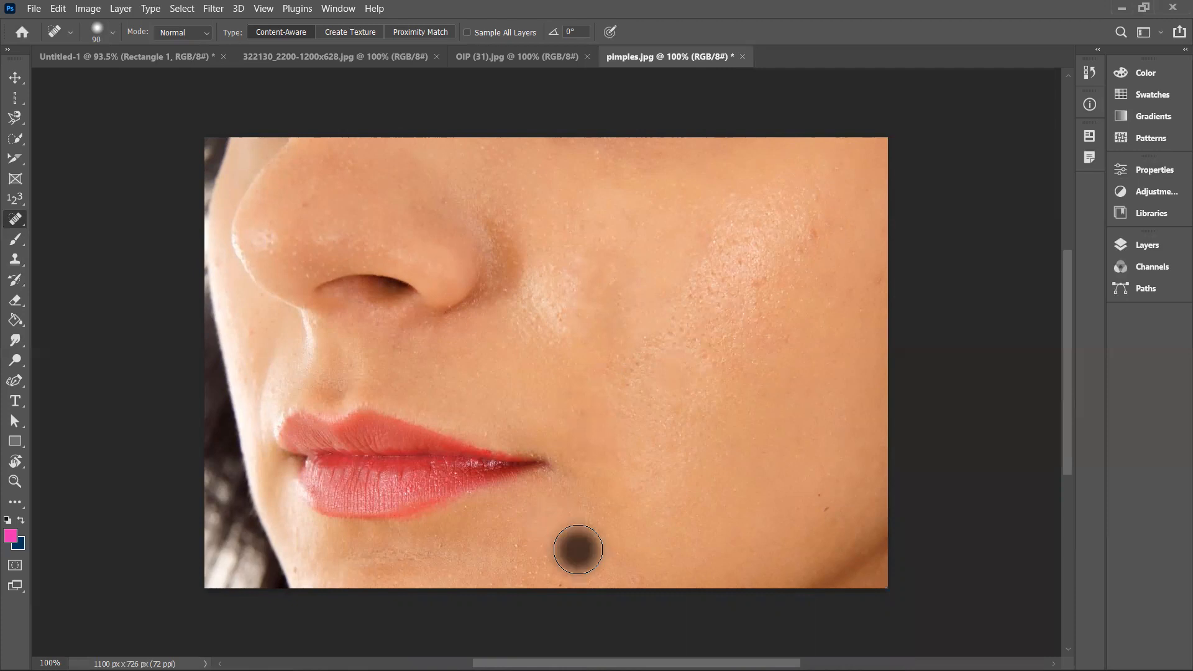
- Heal the small reddish spots on the upper outer cheek and the spot near the photo's edge
click(811, 225)
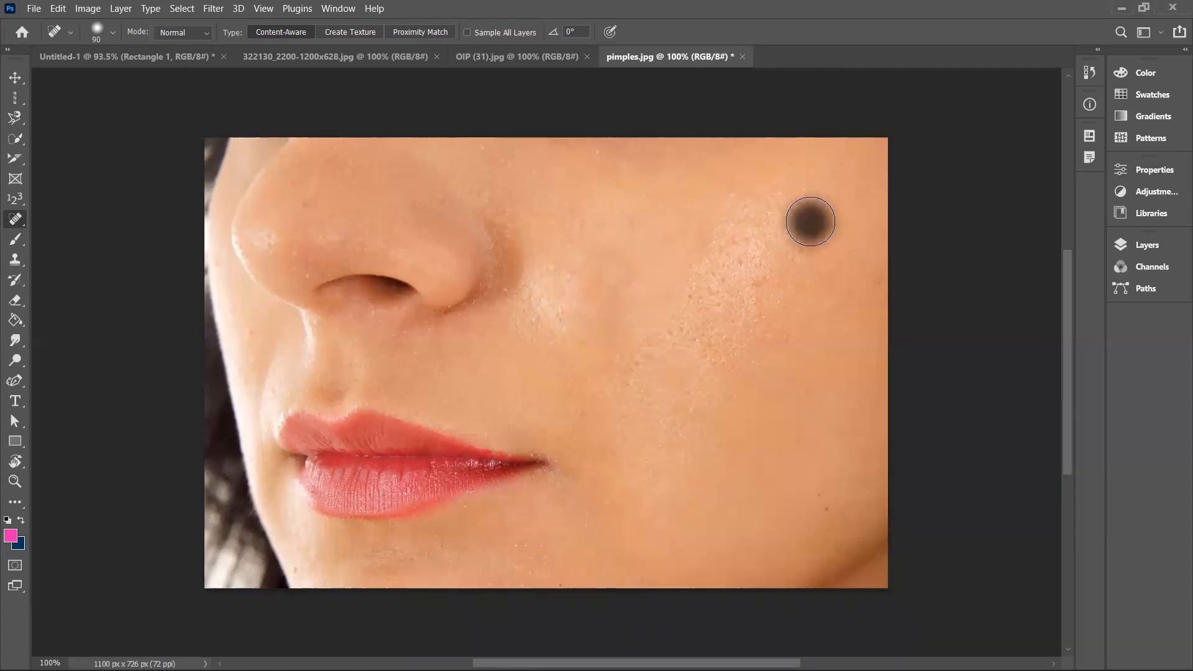
click(810, 239)
click(759, 285)
click(879, 288)
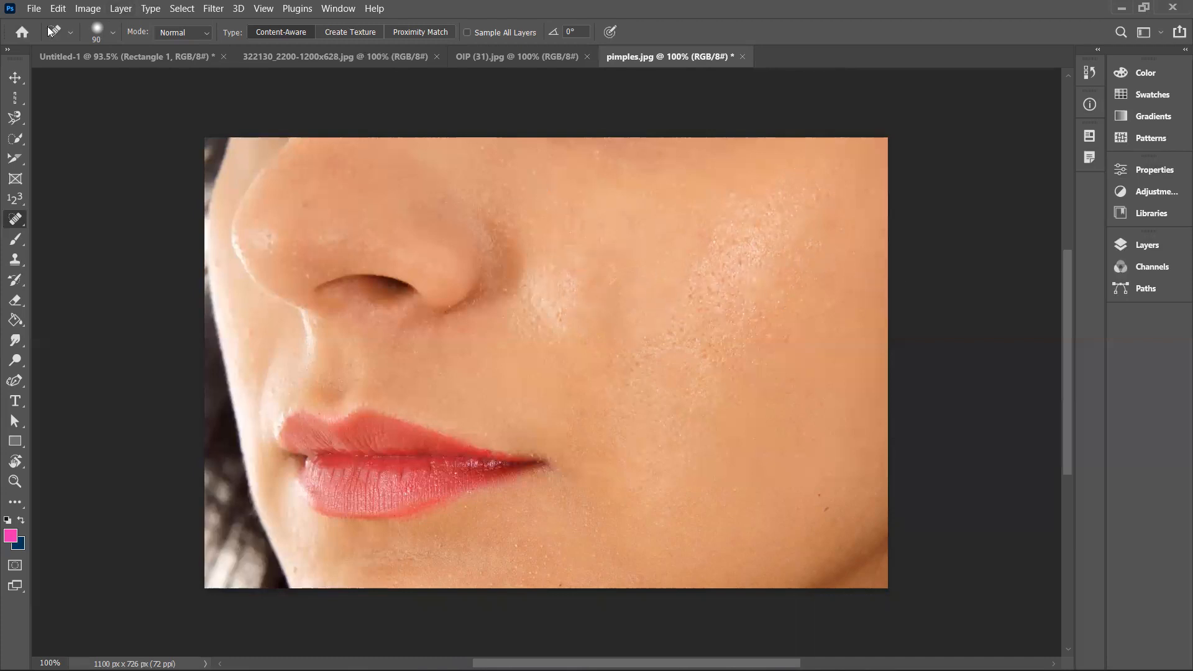
- Bring up the OIP (31).jpg photo and activate the Healing Brush Tool
click(497, 55)
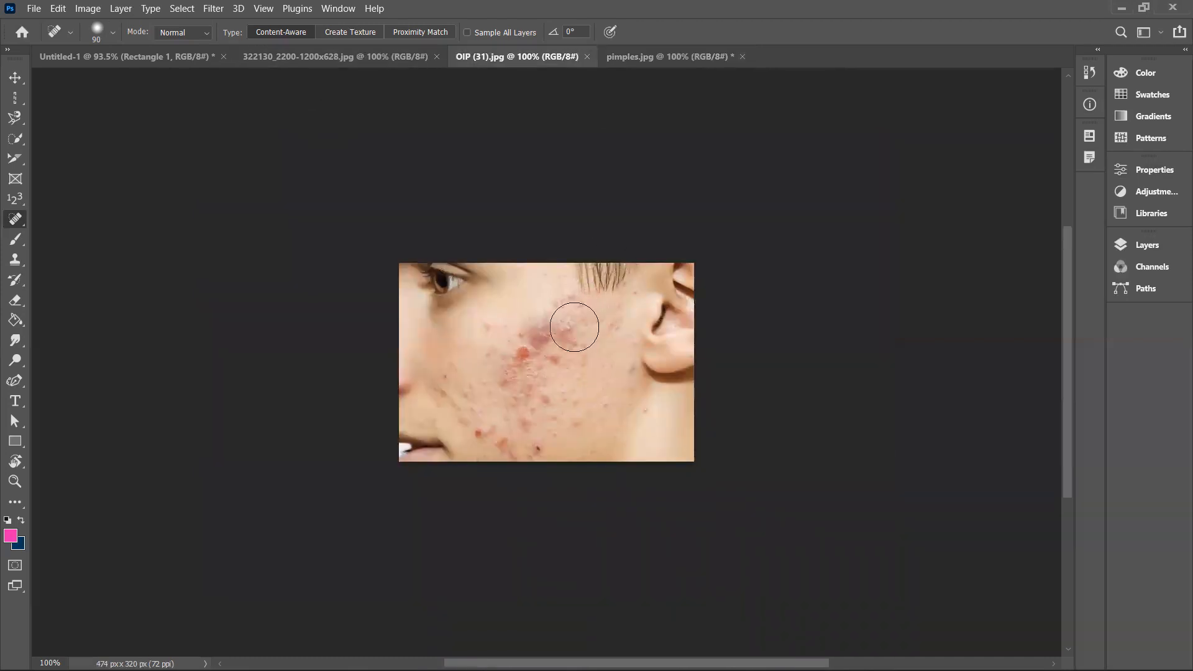
key(ctrl+plus)
key(ctrl+plus)
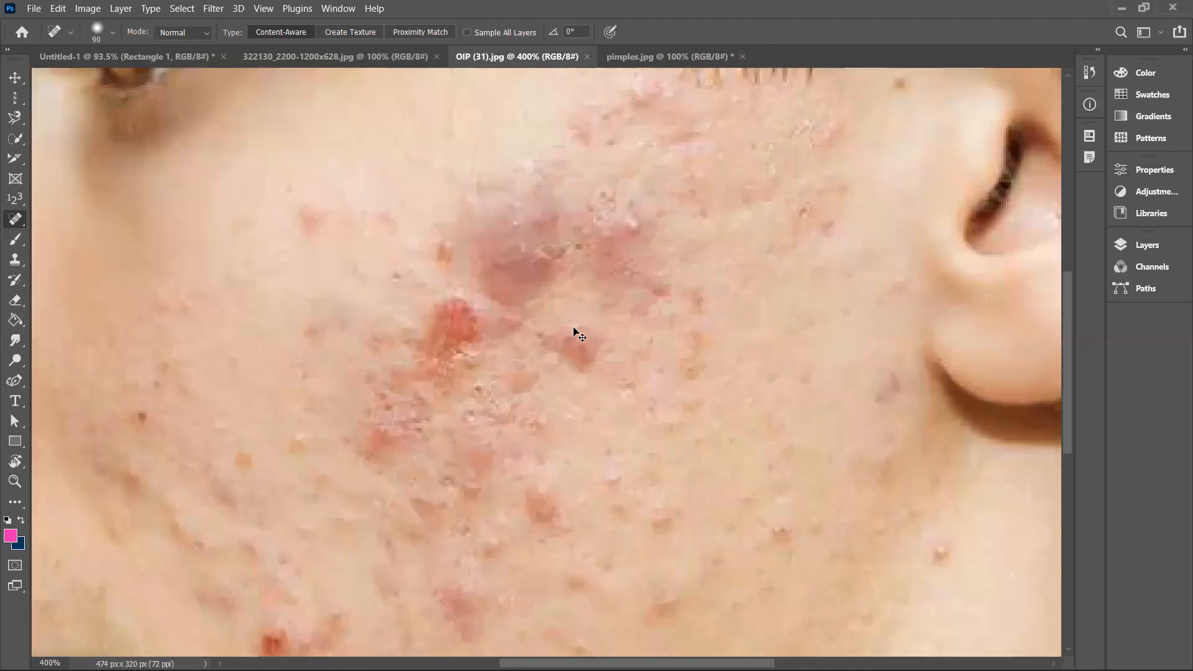
key(ctrl+minus)
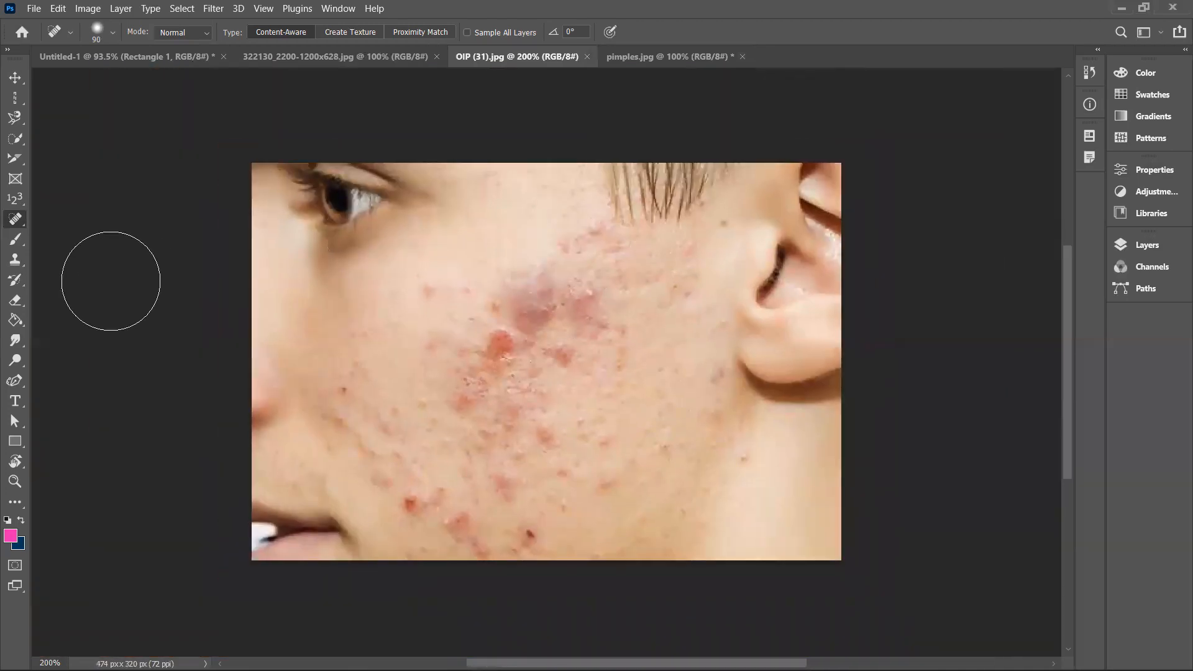
right_click(14, 220)
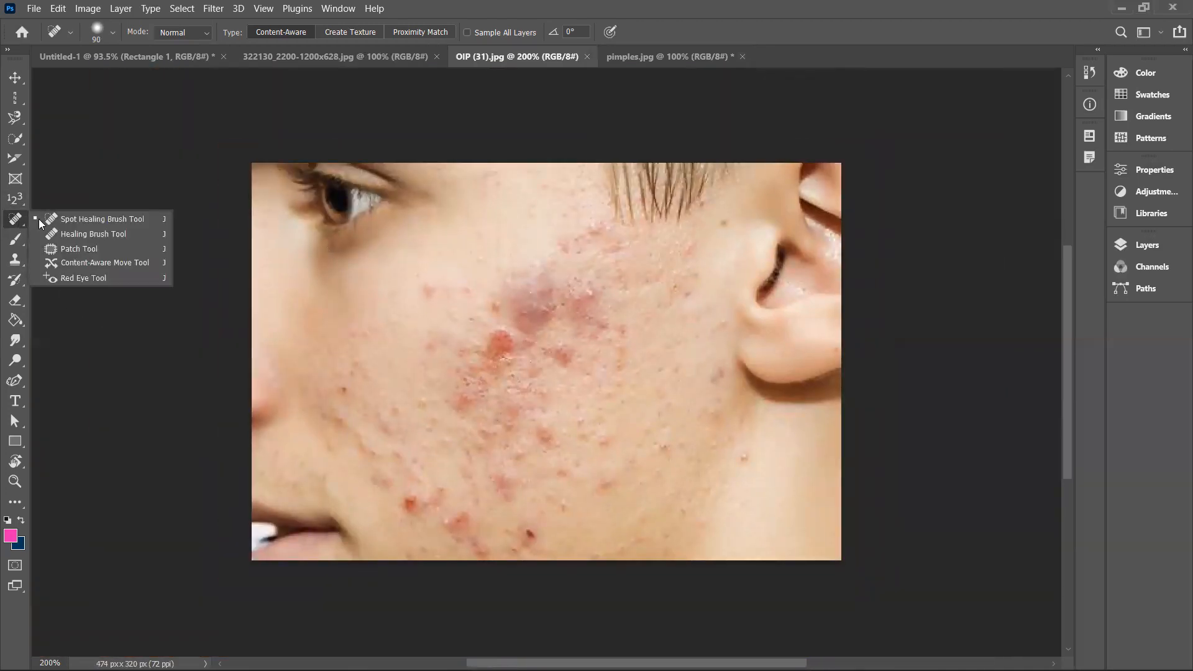
click(90, 234)
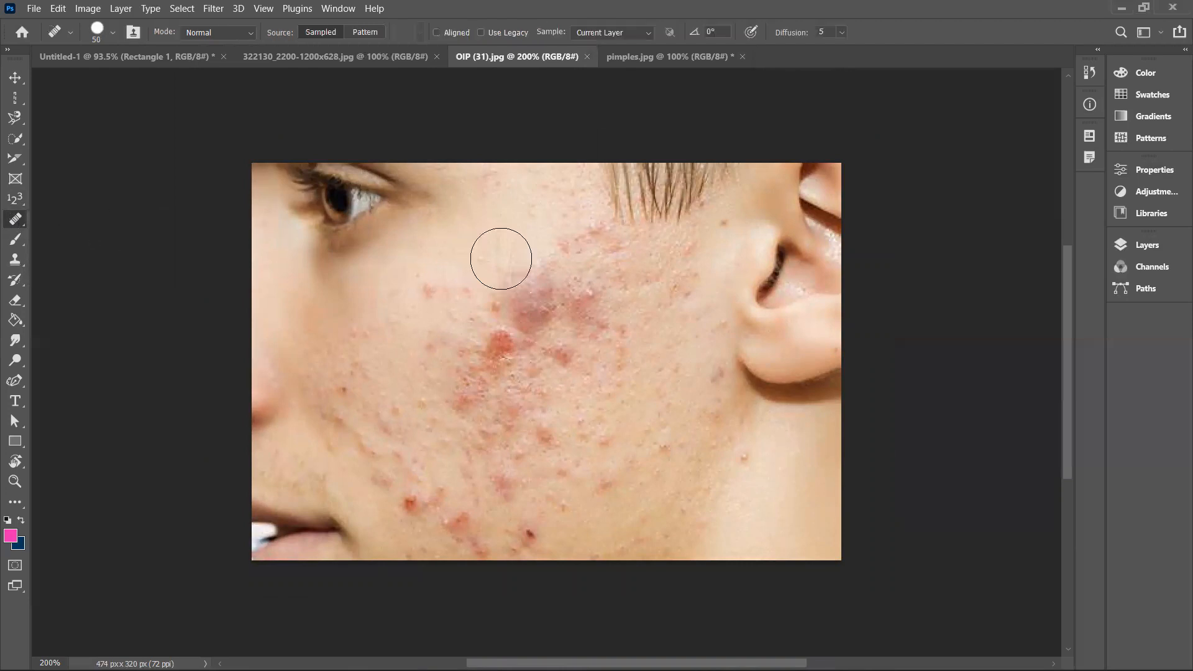
- Return to pimples.jpg, enlarge the Healing Brush to 80 px, and heal the lowest cheek pimple
click(619, 65)
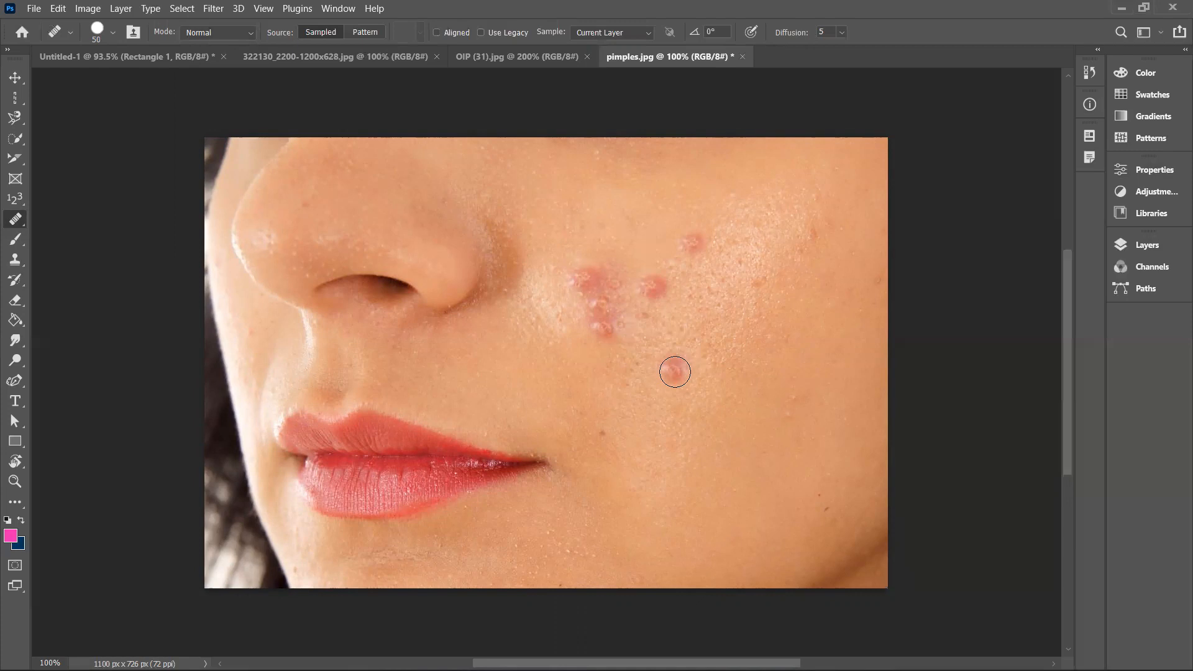
key(bracketright)
key(bracketright)
key(bracketright)
key(bracketright)
key(bracketleft)
click(671, 368)
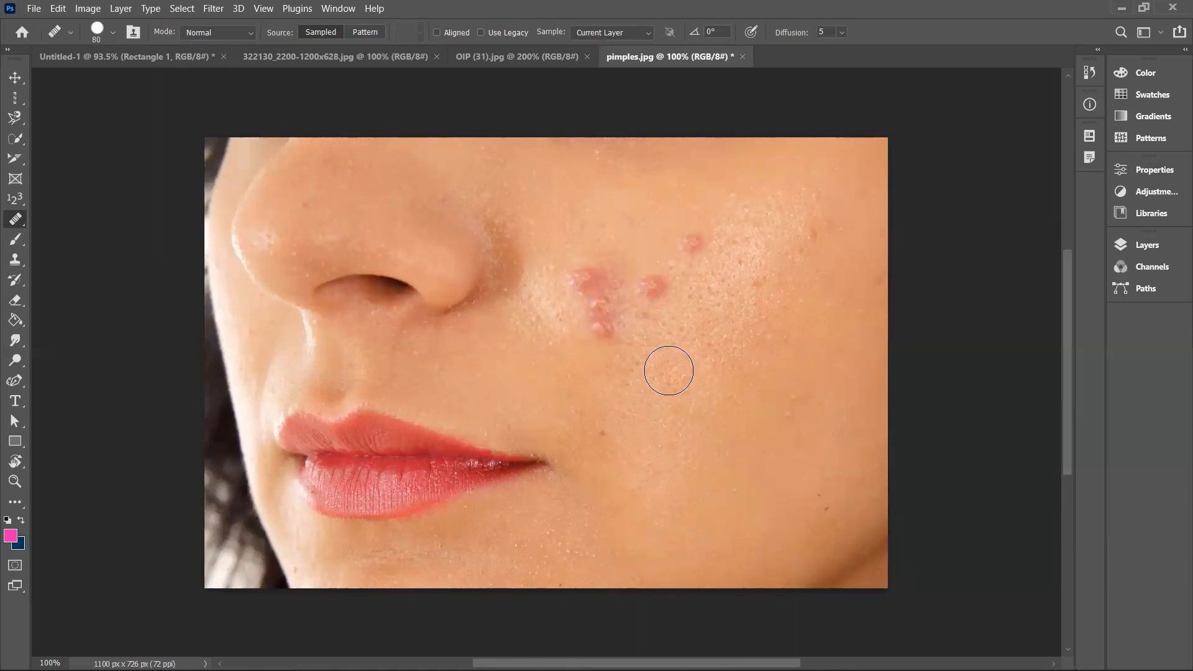
- Sample clear skin above the uppermost cheek pimple and heal it, the neighbouring pimple, and the lower part of the cluster
click(686, 543)
alt+click(718, 216)
click(691, 243)
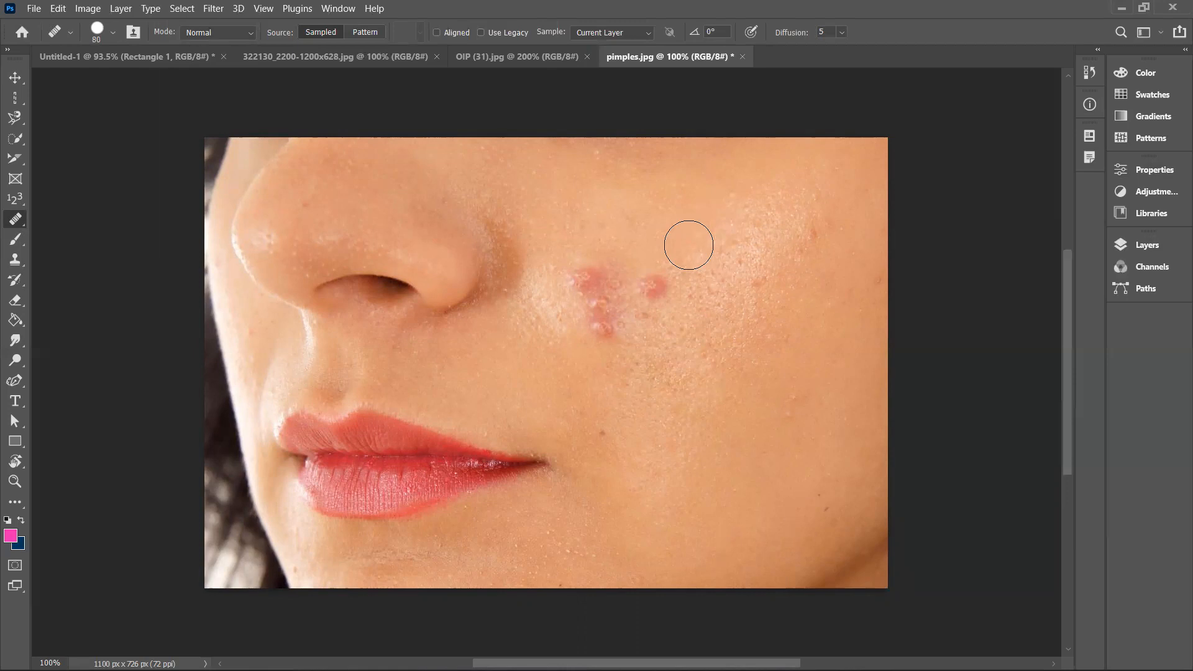
click(651, 283)
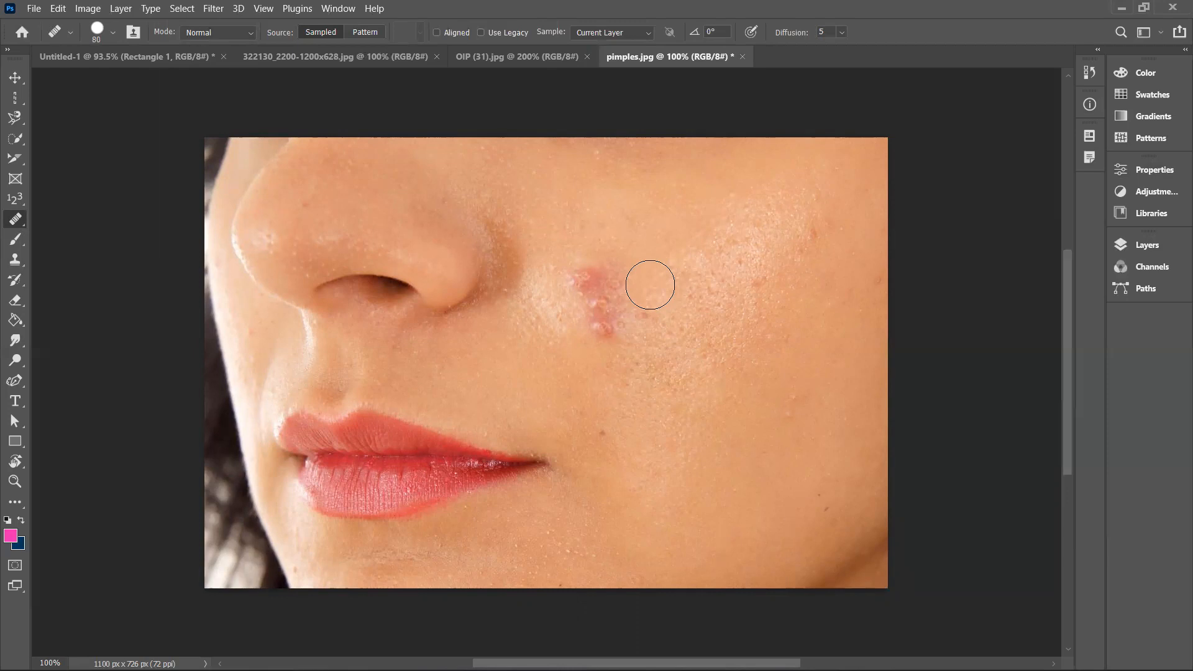
click(610, 324)
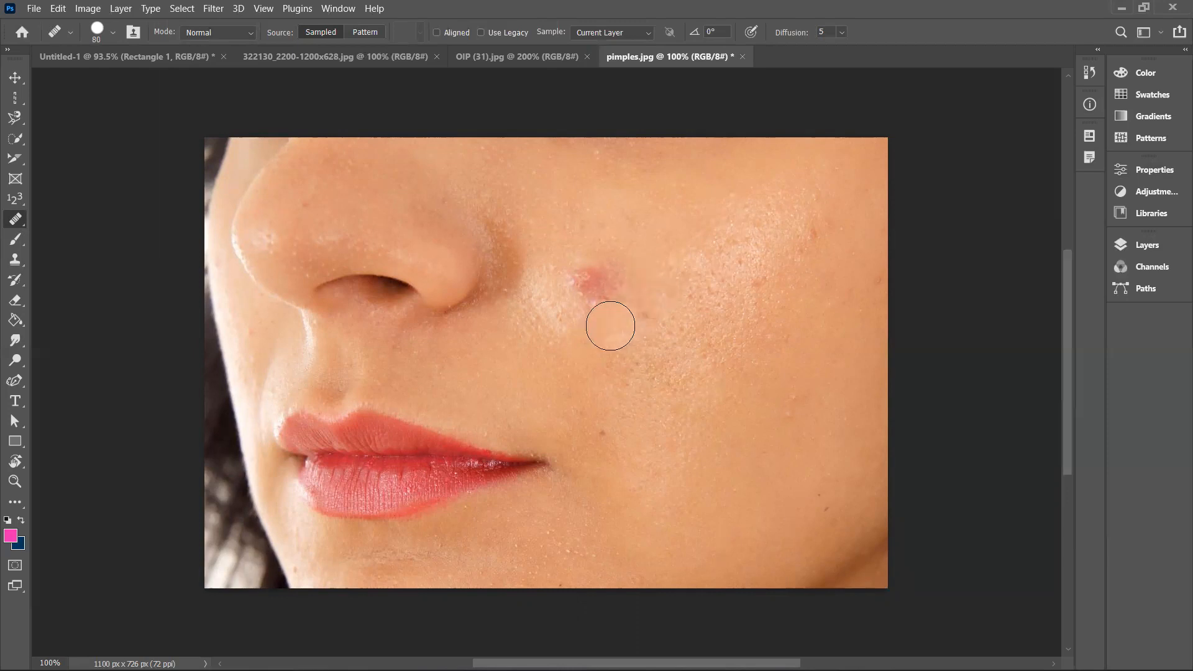
- Heal the remaining red pimple of the cluster beside the nose and smooth out its residual redness
right_click(611, 326)
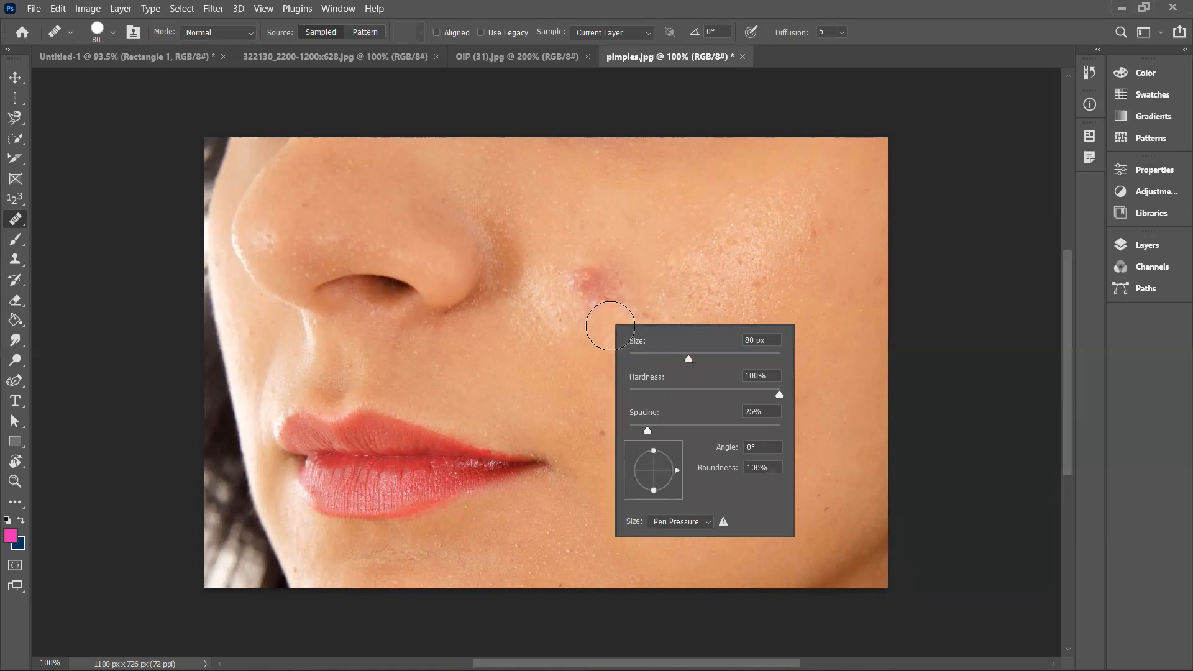
click(618, 320)
click(631, 277)
click(605, 293)
click(595, 310)
click(596, 305)
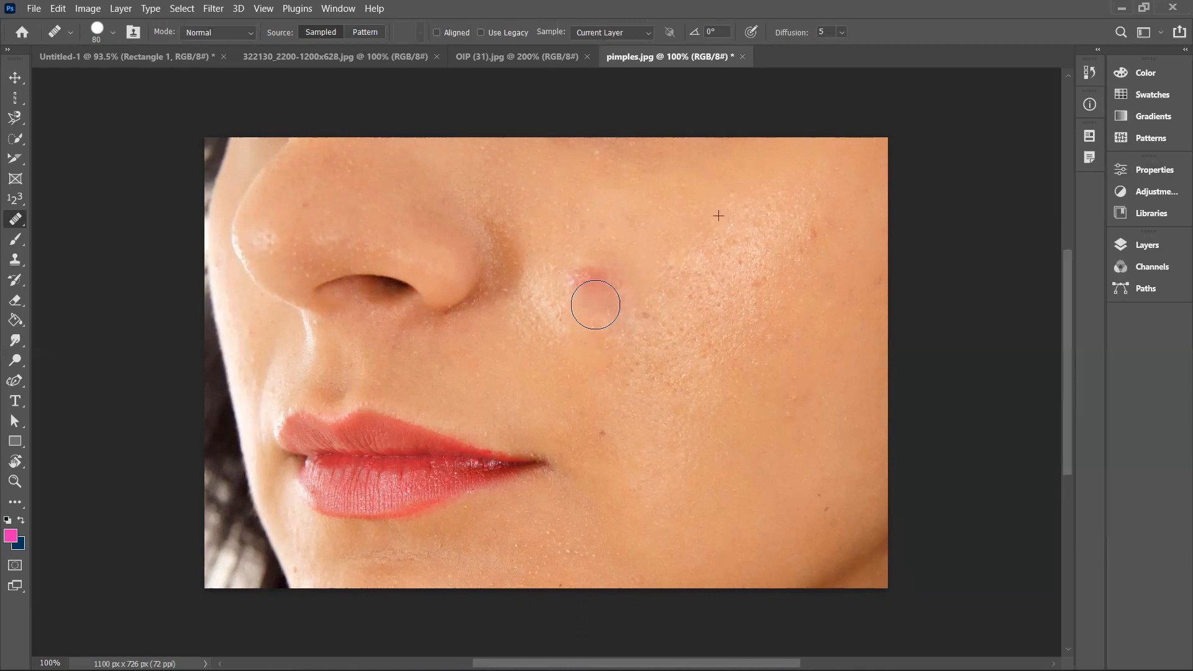
click(595, 305)
click(595, 304)
click(603, 282)
click(602, 275)
click(601, 275)
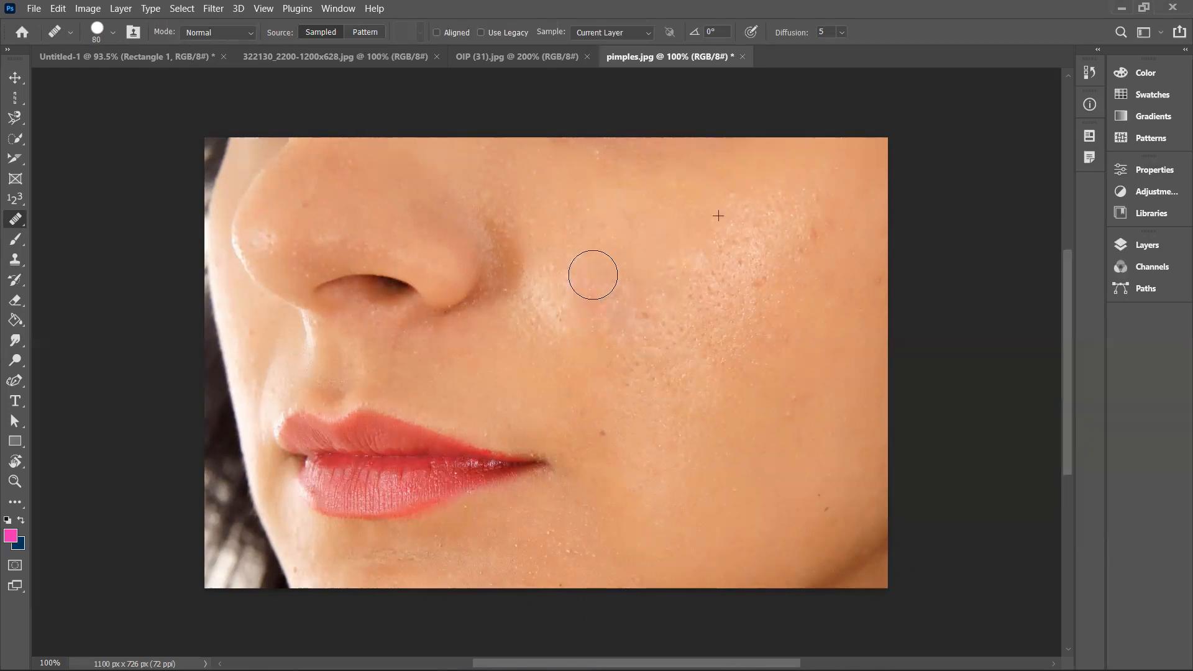
click(600, 276)
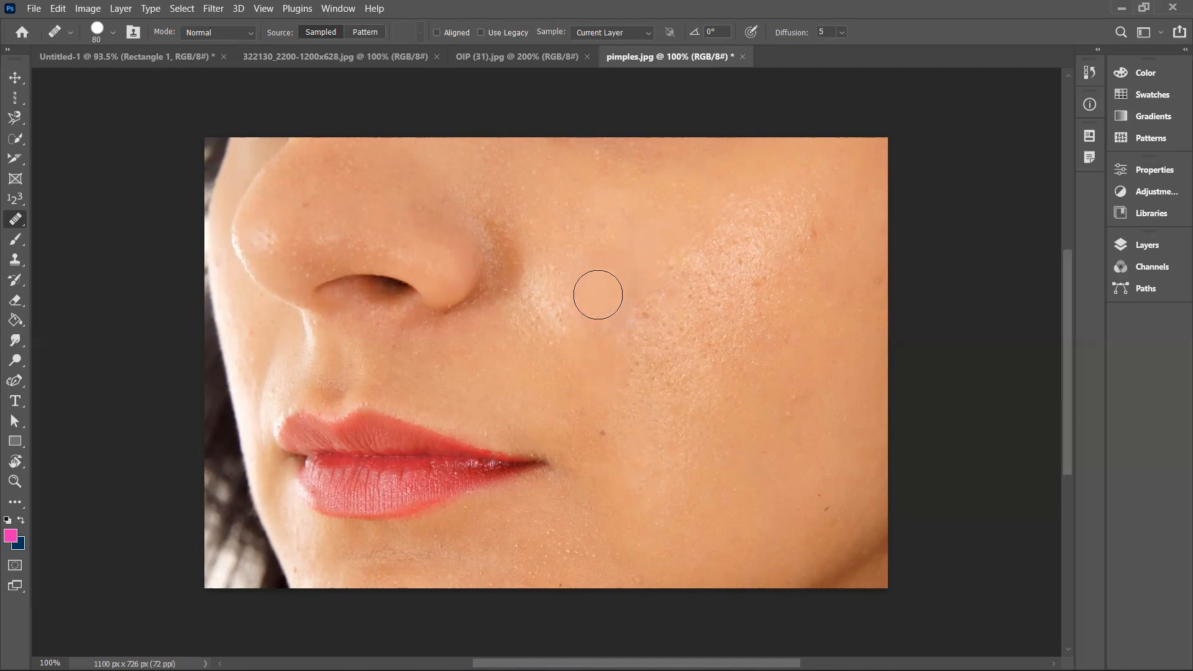
- Heal the patch where the cheek pimples were, the faint spots on the lower cheek, and the dark spot near the mouth corner
mouse_move(628, 266)
mouse_down()
mouse_move(599, 266)
mouse_move(653, 305)
mouse_move(715, 385)
mouse_up()
click(803, 423)
click(604, 432)
click(782, 493)
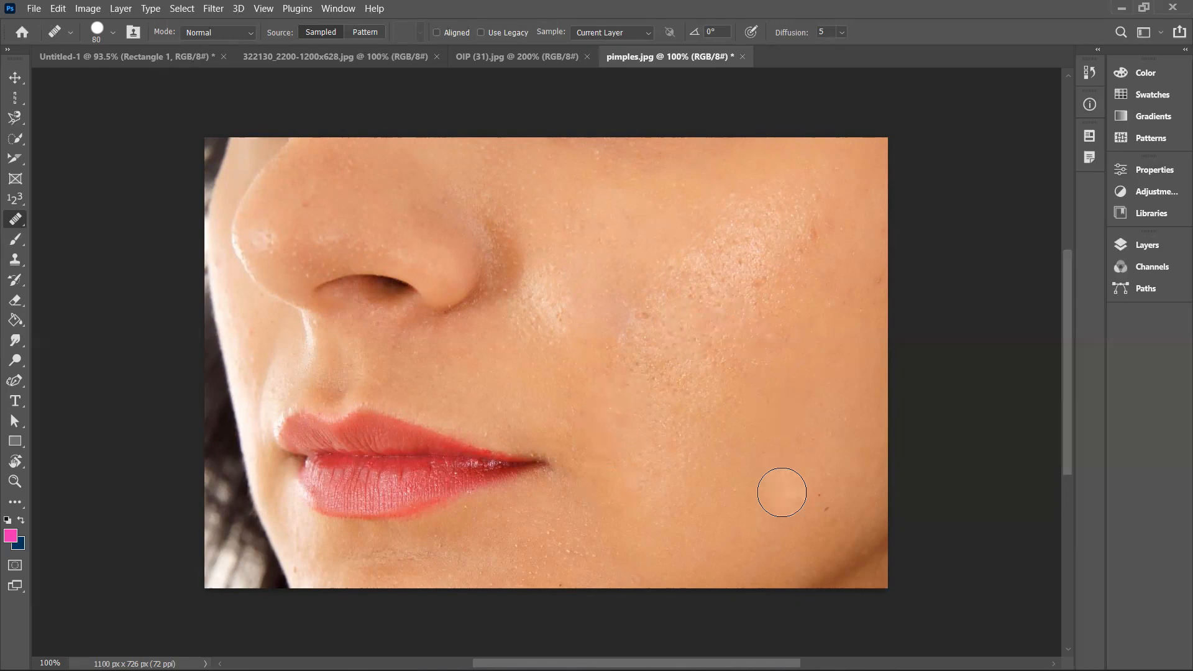
click(711, 400)
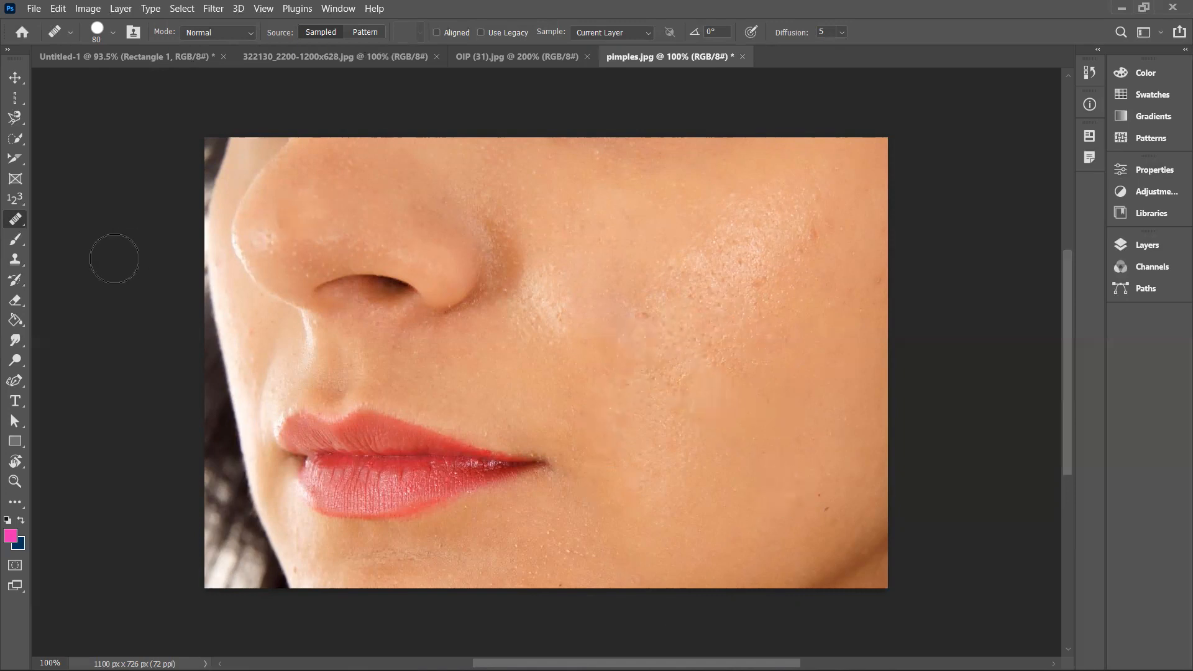
- With the Patch Tool, replace the eyebrow on the photo's right side in 322130_2200-1200x628.jpg with forehead skin and deselect
right_click(15, 220)
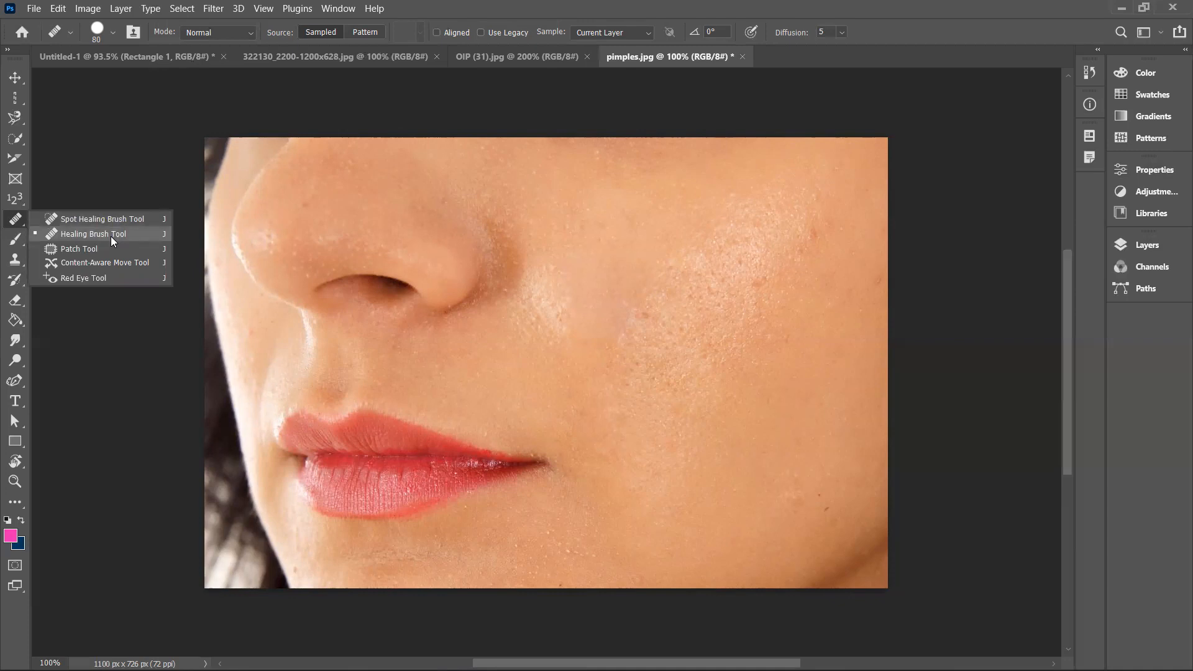
click(74, 250)
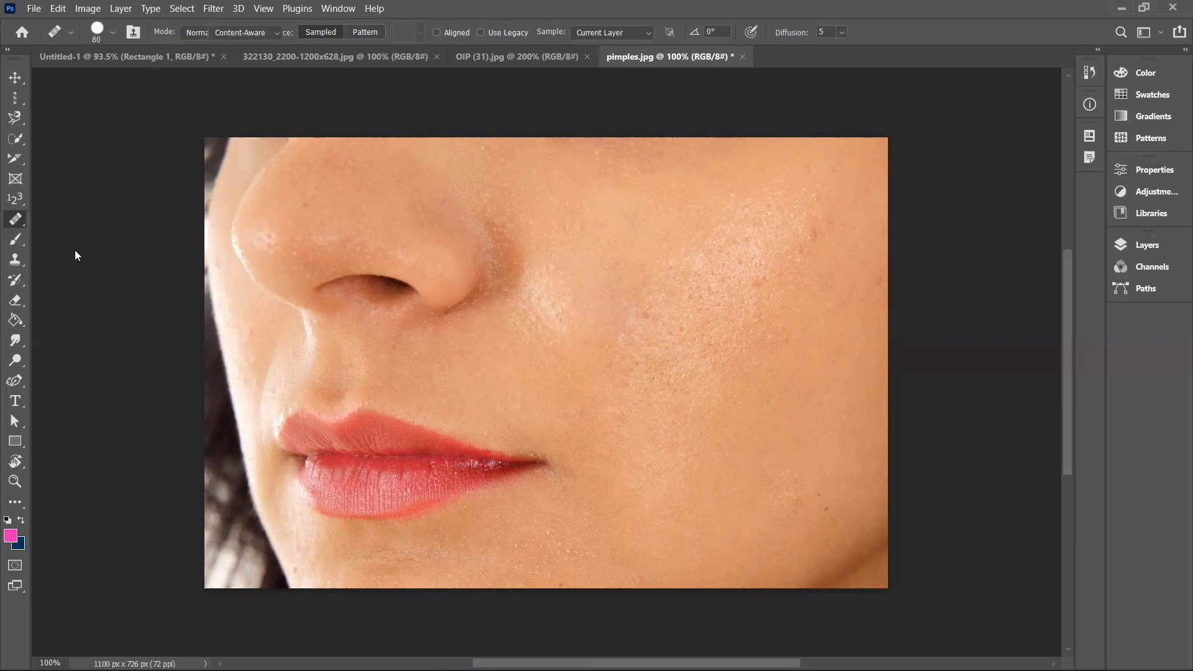
click(521, 67)
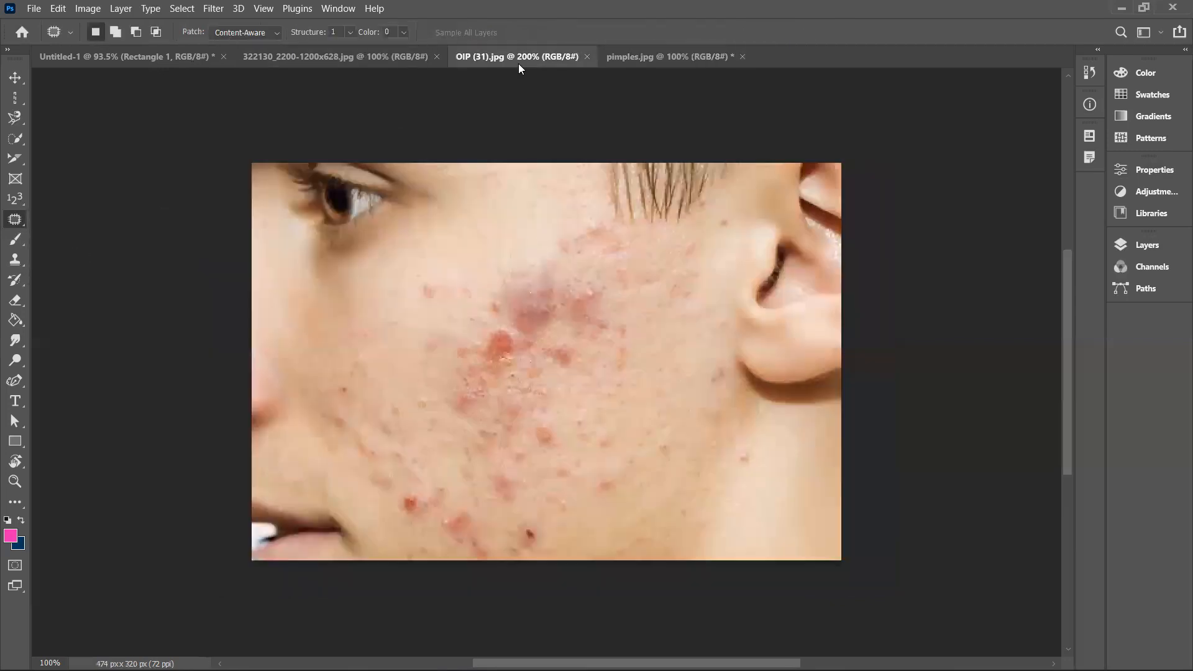
click(383, 56)
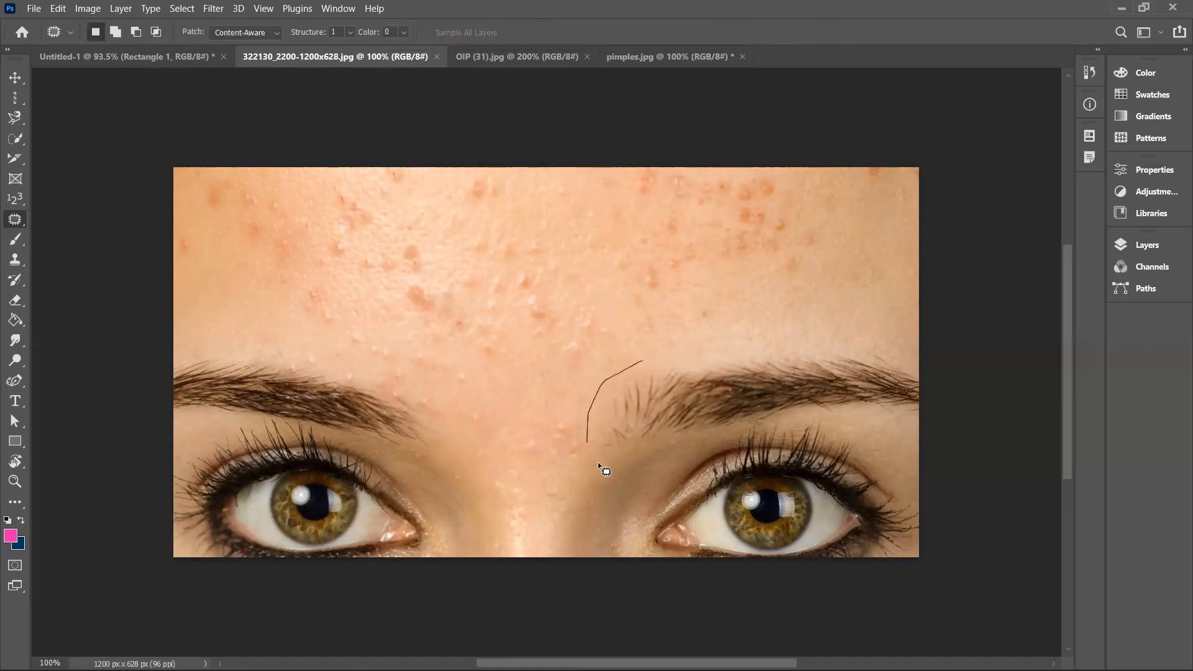
drag(789, 425, 877, 429)
mouse_move(609, 371)
mouse_down()
mouse_move(672, 345)
mouse_move(666, 289)
mouse_up()
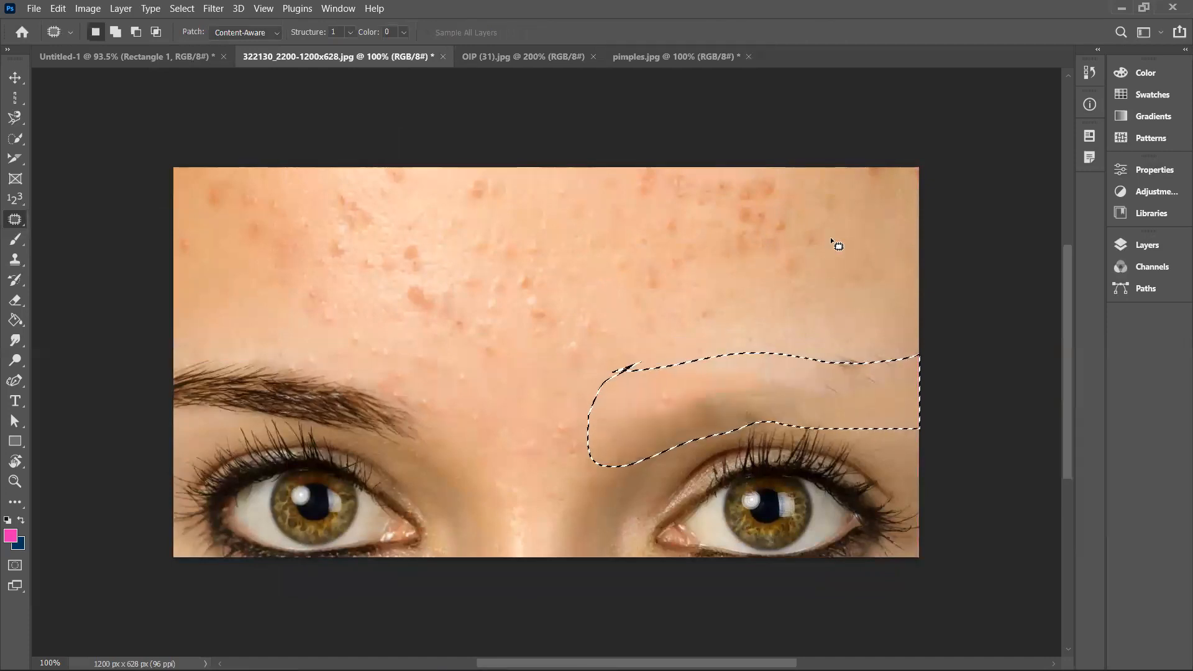
key(ctrl+d)
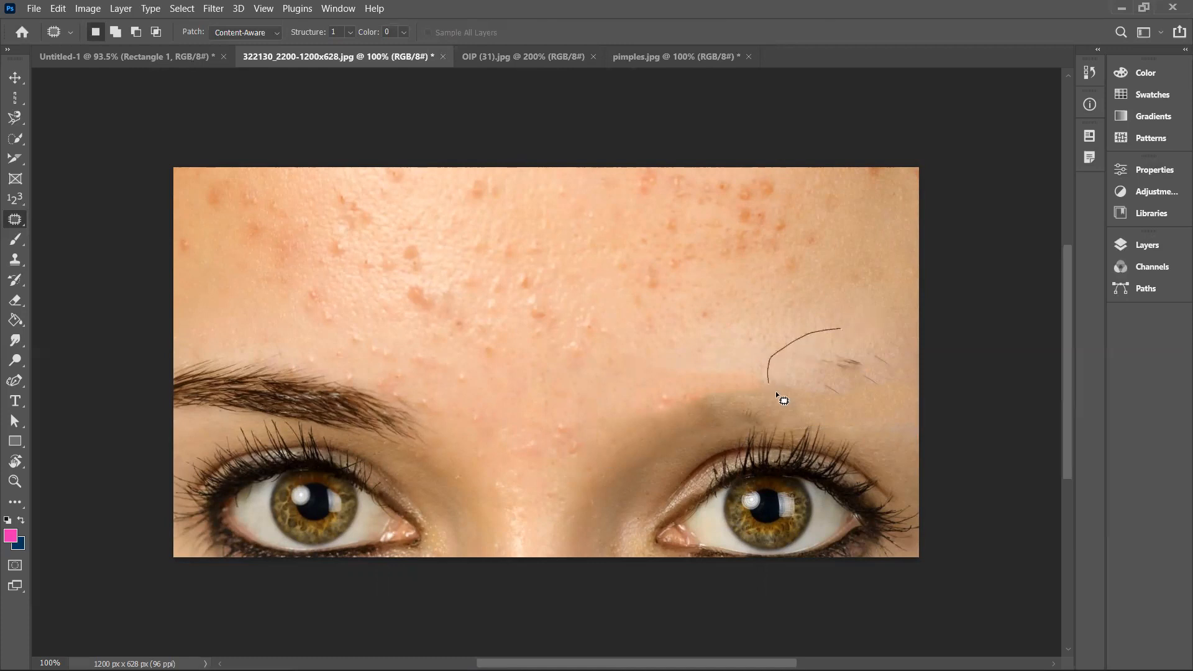
- Patch the leftover hairs at the removed eyebrow's outer end with clear skin from above and deselect
drag(822, 309, 823, 311)
drag(826, 370, 825, 275)
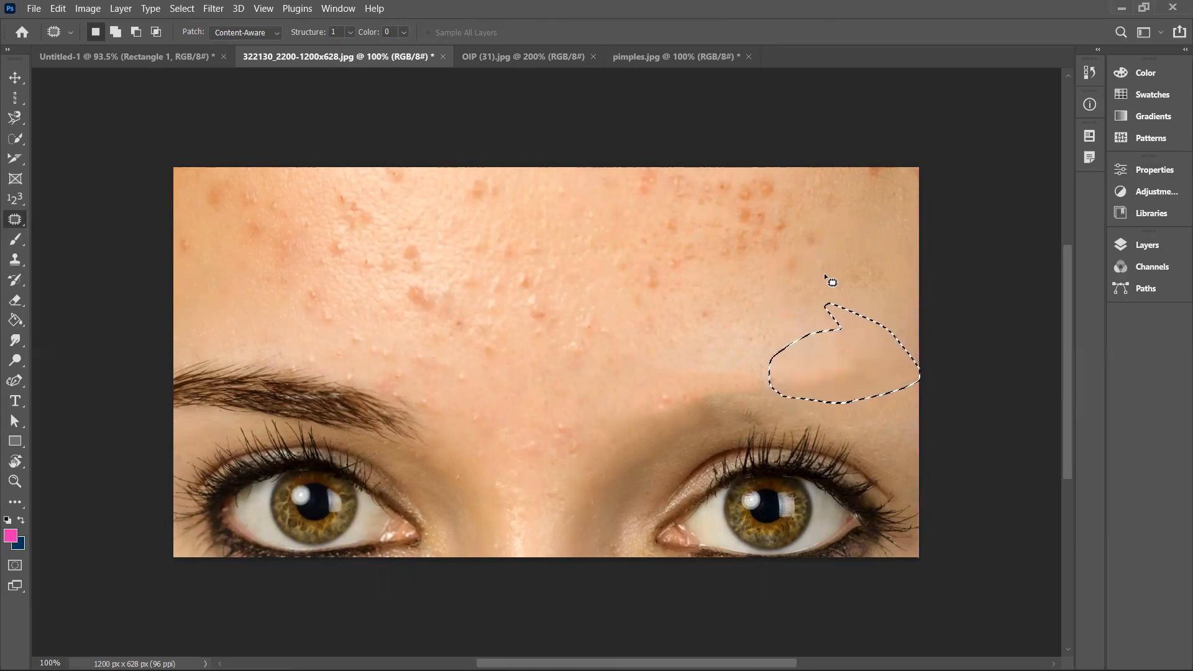
key(ctrl+d)
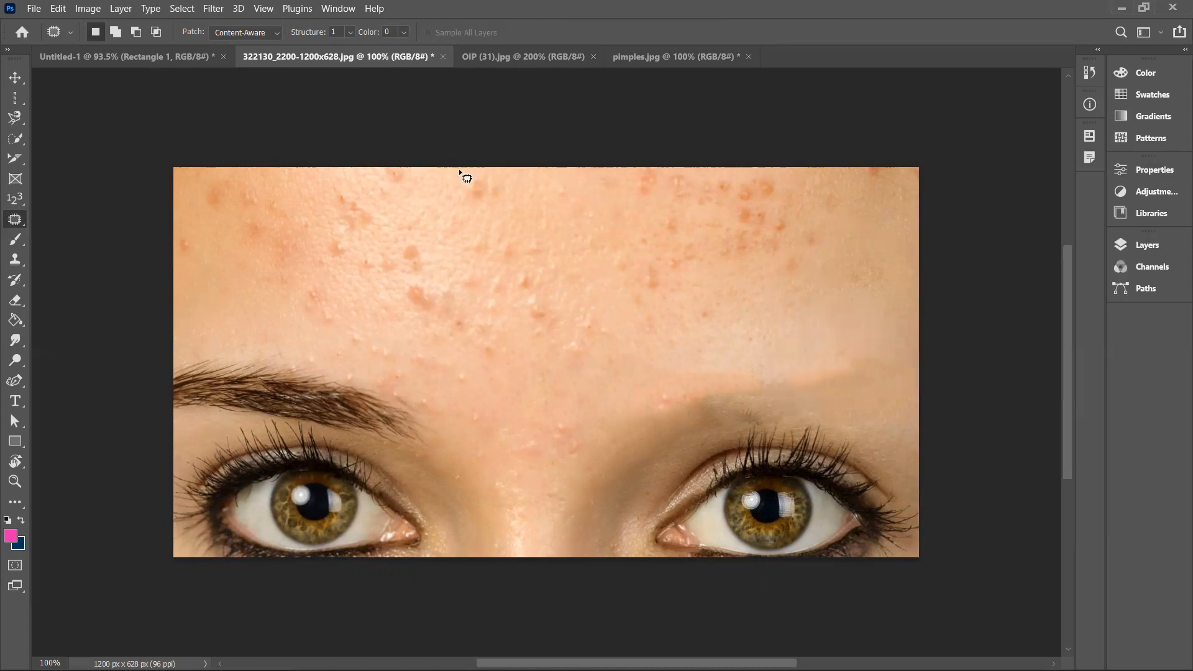
- Patch the blemishes on the left half of the forehead with nearby clear skin and clear the selection
mouse_move(312, 288)
mouse_down()
mouse_move(304, 322)
mouse_move(330, 326)
mouse_move(337, 298)
mouse_move(319, 282)
mouse_move(267, 303)
mouse_up()
mouse_move(346, 327)
mouse_down()
mouse_move(368, 347)
mouse_move(347, 329)
mouse_up()
mouse_move(324, 237)
mouse_down()
mouse_move(322, 262)
mouse_move(346, 264)
mouse_move(355, 243)
mouse_move(334, 235)
mouse_move(298, 259)
mouse_up()
mouse_move(334, 188)
mouse_down()
mouse_move(333, 224)
mouse_move(361, 235)
mouse_move(380, 210)
mouse_move(334, 190)
mouse_move(401, 289)
mouse_move(429, 268)
mouse_move(422, 251)
mouse_move(396, 241)
mouse_move(406, 265)
mouse_move(369, 236)
mouse_up()
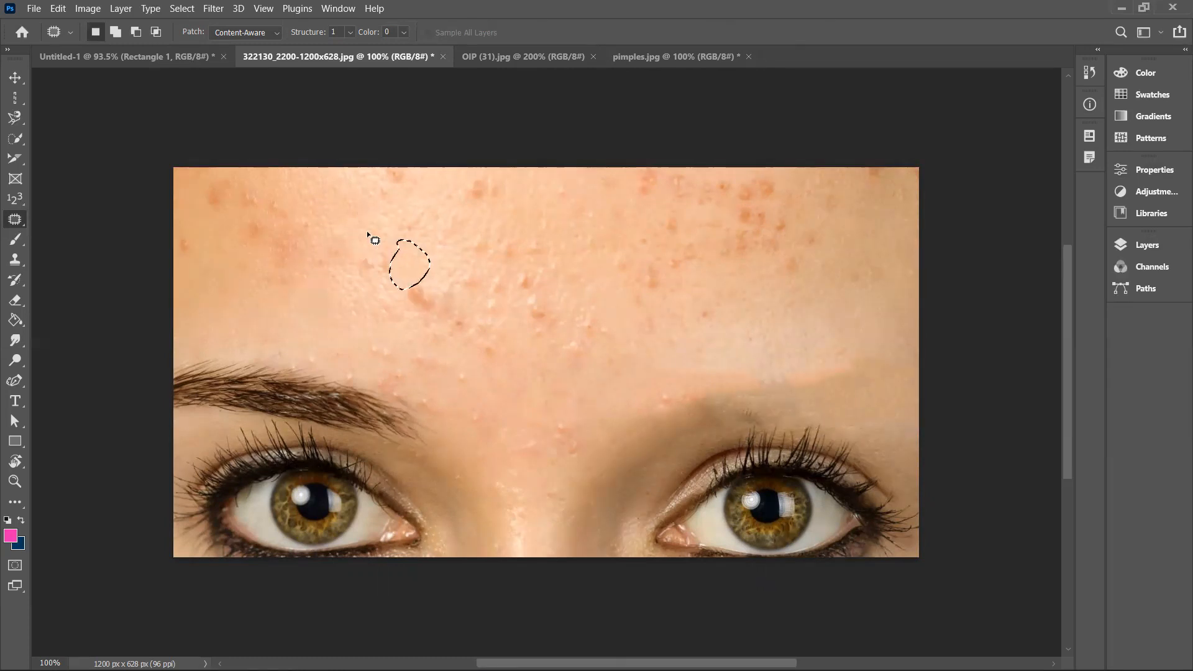
key(ctrl+d)
- Patch the remaining marks above the left eyebrow and the pimples at the forehead's centre with clear skin
drag(366, 275, 367, 222)
key(ctrl+d)
mouse_move(402, 299)
mouse_down()
mouse_move(447, 312)
mouse_move(419, 290)
mouse_move(393, 234)
mouse_up()
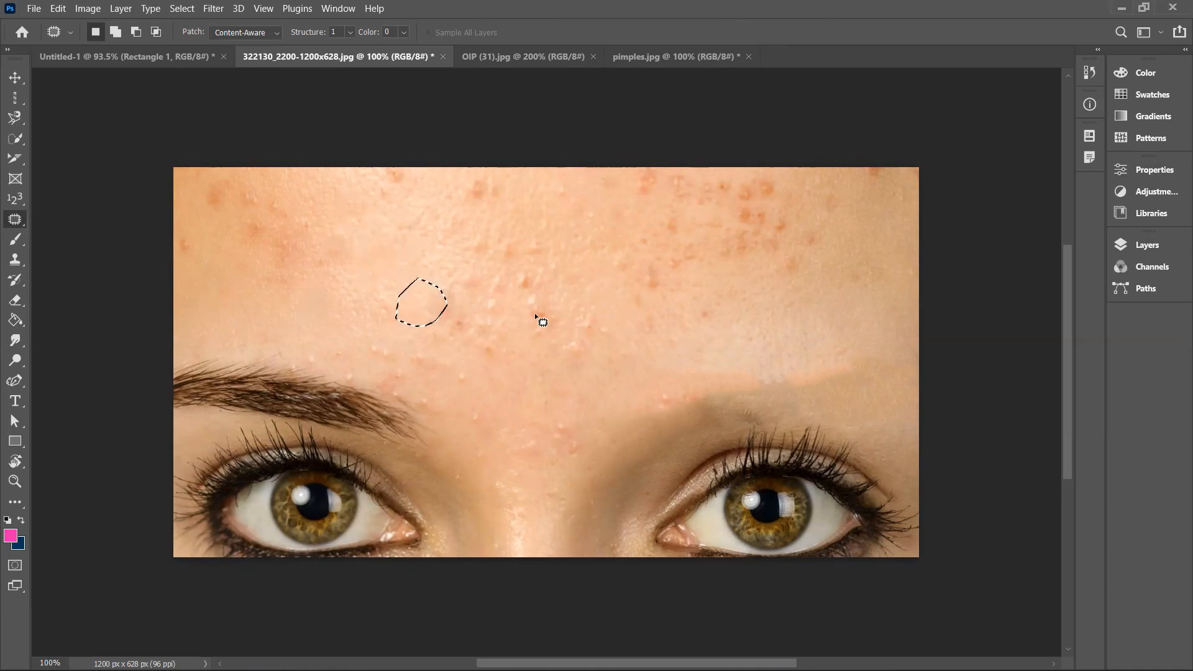
mouse_move(520, 274)
mouse_down()
mouse_move(512, 304)
mouse_move(541, 339)
mouse_move(566, 305)
mouse_move(525, 270)
mouse_move(403, 241)
mouse_up()
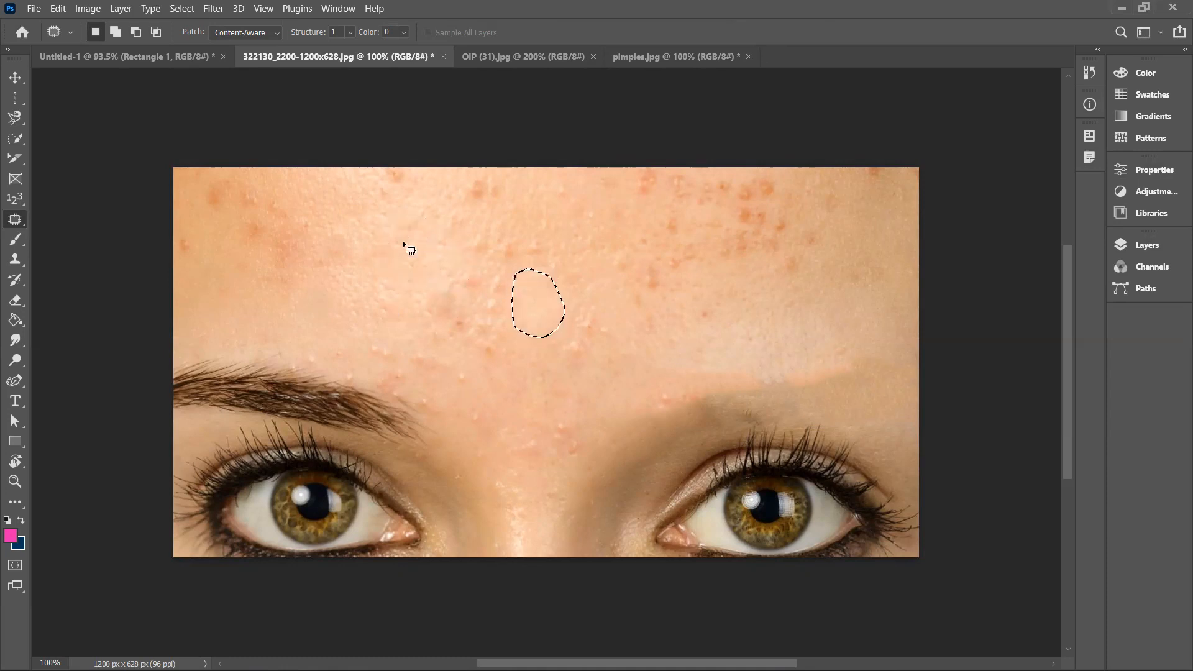
- Patch the two adjoining blemished areas at mid-forehead and the bumps just right of centre with smooth skin
mouse_move(490, 267)
mouse_down()
mouse_move(487, 314)
mouse_move(508, 301)
mouse_move(503, 277)
mouse_move(415, 253)
mouse_move(480, 301)
mouse_move(474, 269)
mouse_move(405, 263)
mouse_move(460, 336)
mouse_up()
click(458, 267)
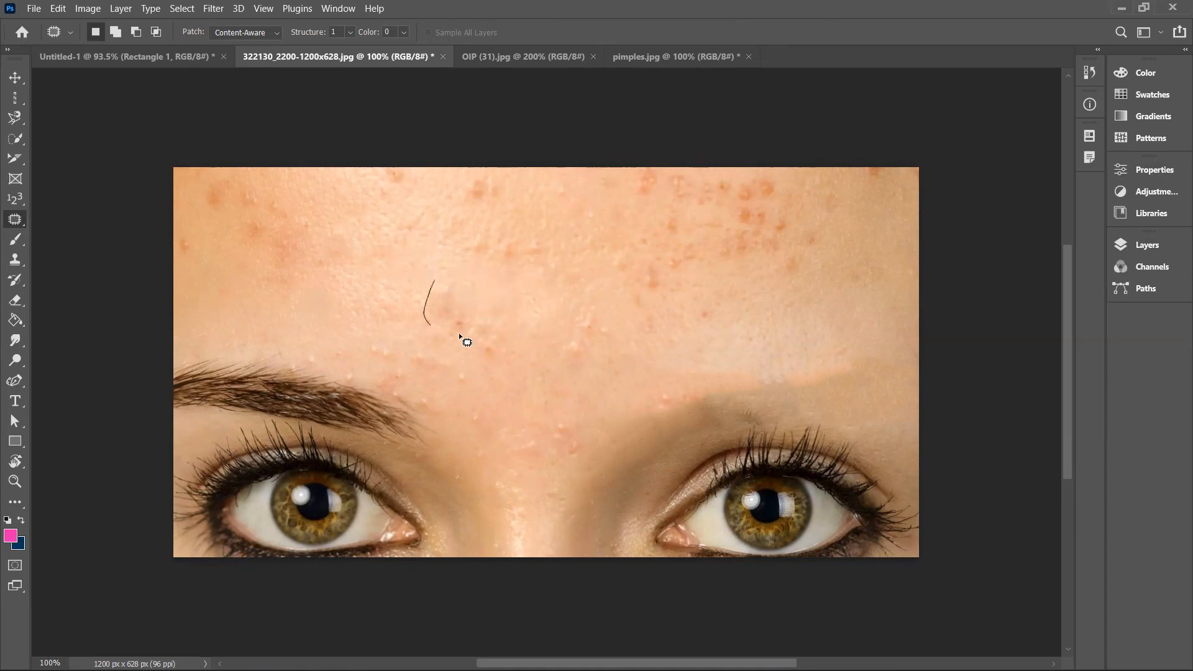
drag(410, 282, 417, 281)
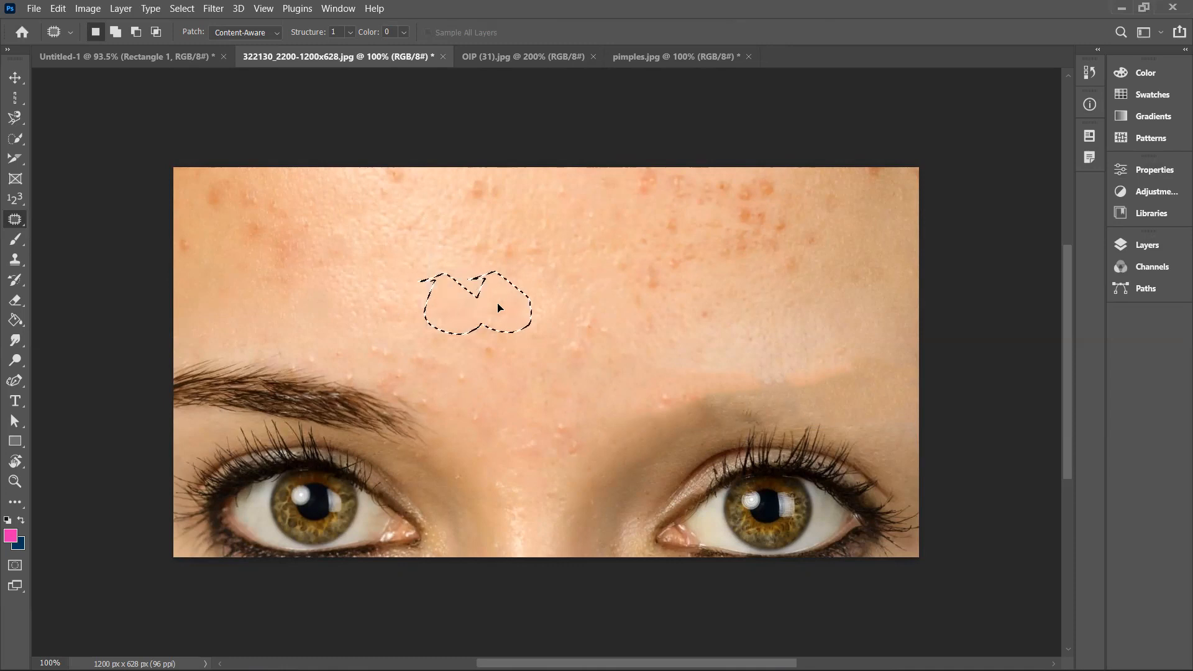
click(578, 315)
mouse_move(590, 368)
mouse_down()
mouse_move(598, 323)
mouse_move(585, 310)
mouse_move(540, 313)
mouse_up()
- Patch the blemishes on the upper left forehead and the red spot at the forehead's top edge
mouse_move(250, 184)
mouse_down()
mouse_move(245, 211)
mouse_move(264, 179)
mouse_move(264, 198)
mouse_move(305, 189)
mouse_up()
mouse_move(259, 242)
mouse_down()
mouse_move(248, 218)
mouse_move(267, 214)
mouse_move(255, 256)
mouse_up()
mouse_move(638, 165)
mouse_down()
mouse_move(630, 196)
mouse_move(659, 201)
mouse_move(663, 174)
mouse_move(645, 168)
mouse_move(561, 192)
mouse_up()
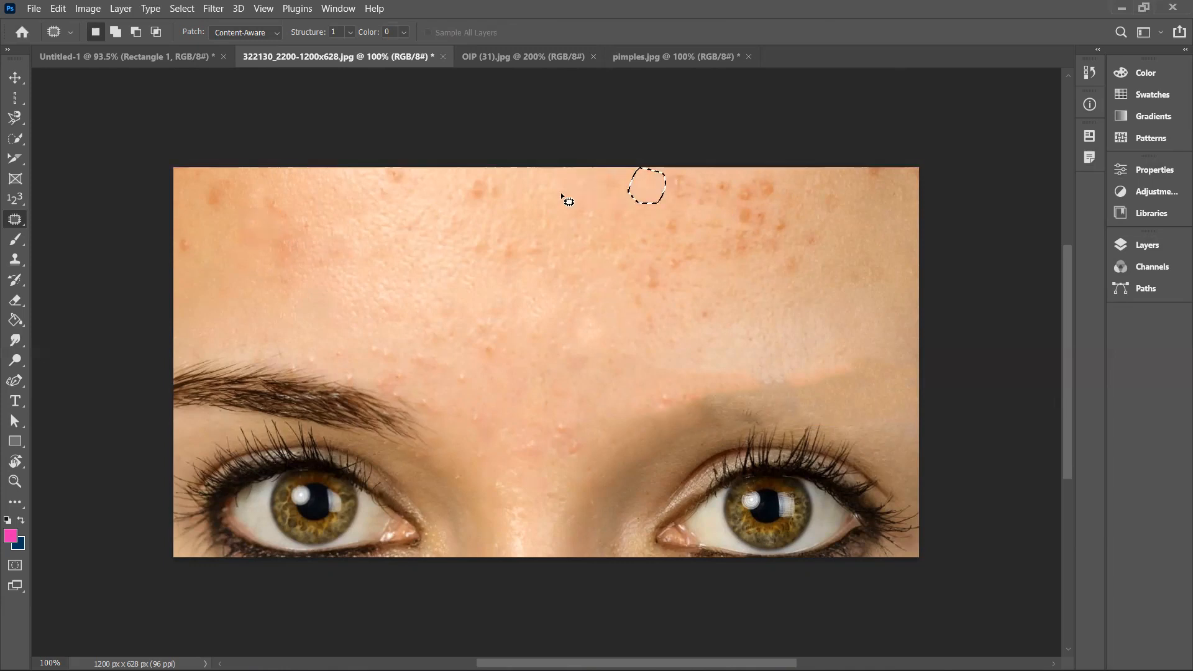
- Patch the cluster of red spots at the forehead's upper right with clear skin using the Patch Tool and clear the selection
right_click(15, 219)
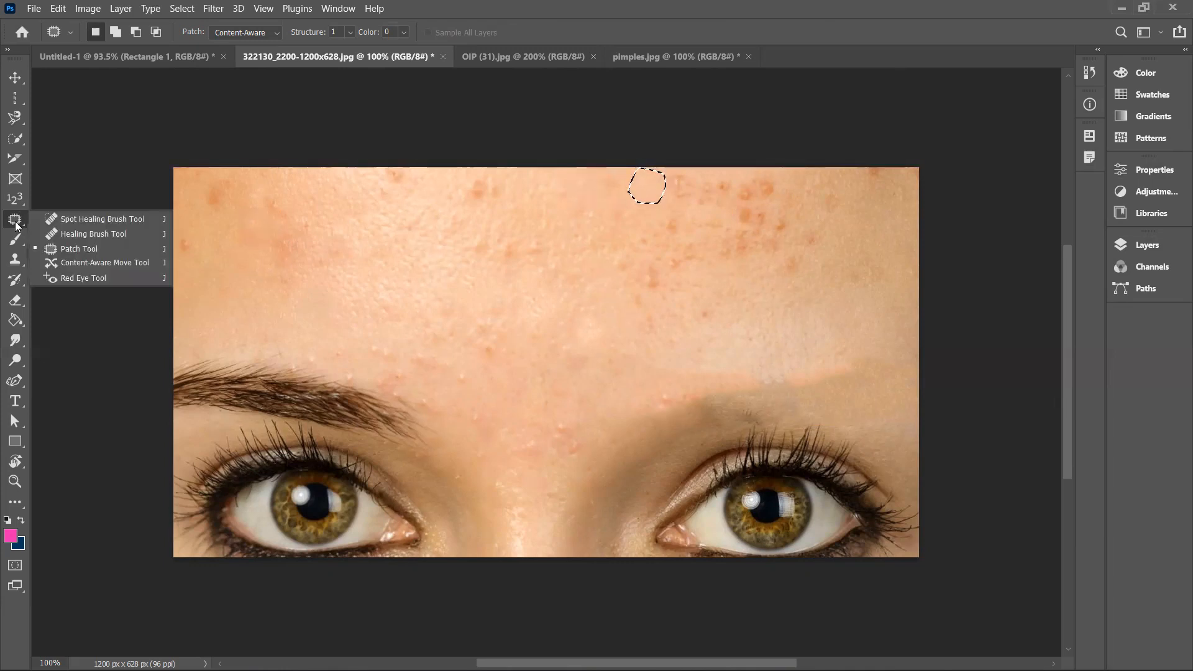
click(87, 249)
mouse_move(735, 174)
mouse_down()
mouse_move(738, 203)
mouse_move(769, 205)
mouse_move(789, 180)
mouse_move(727, 178)
mouse_up()
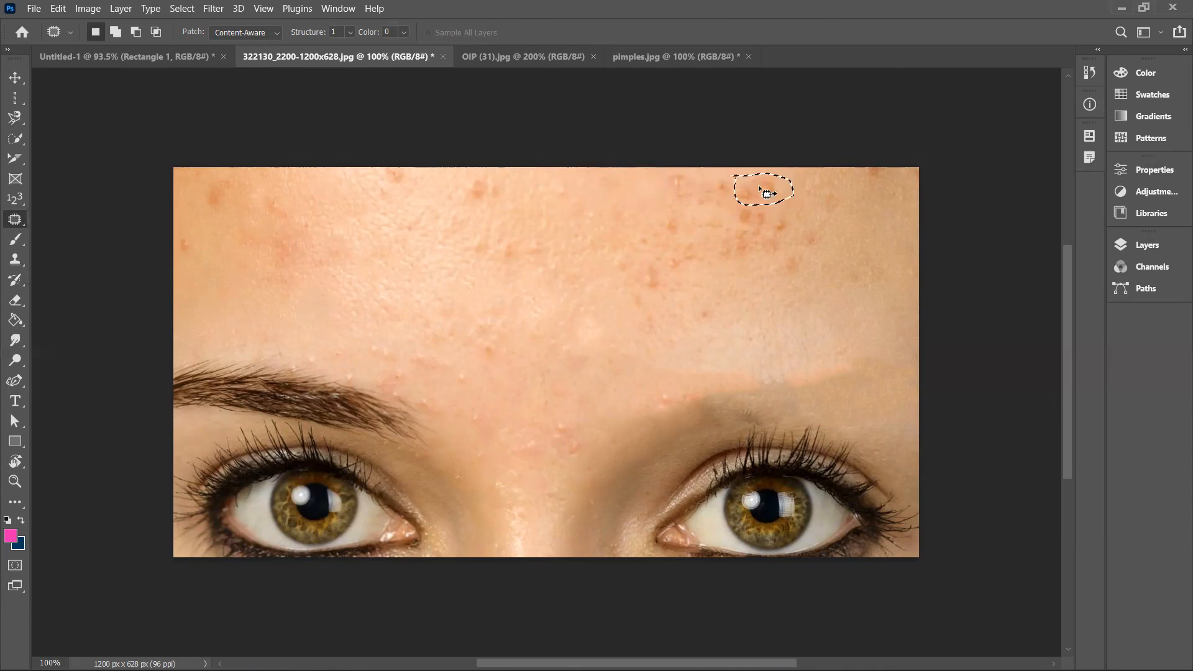
key(ctrl+z)
click(186, 13)
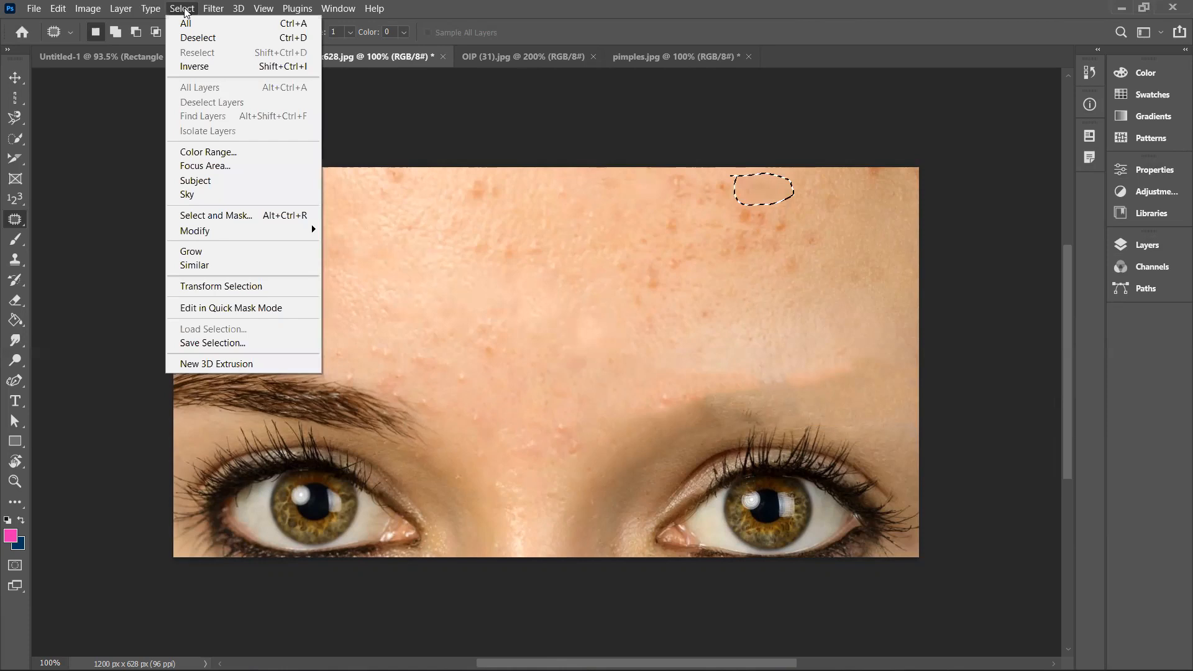
click(197, 38)
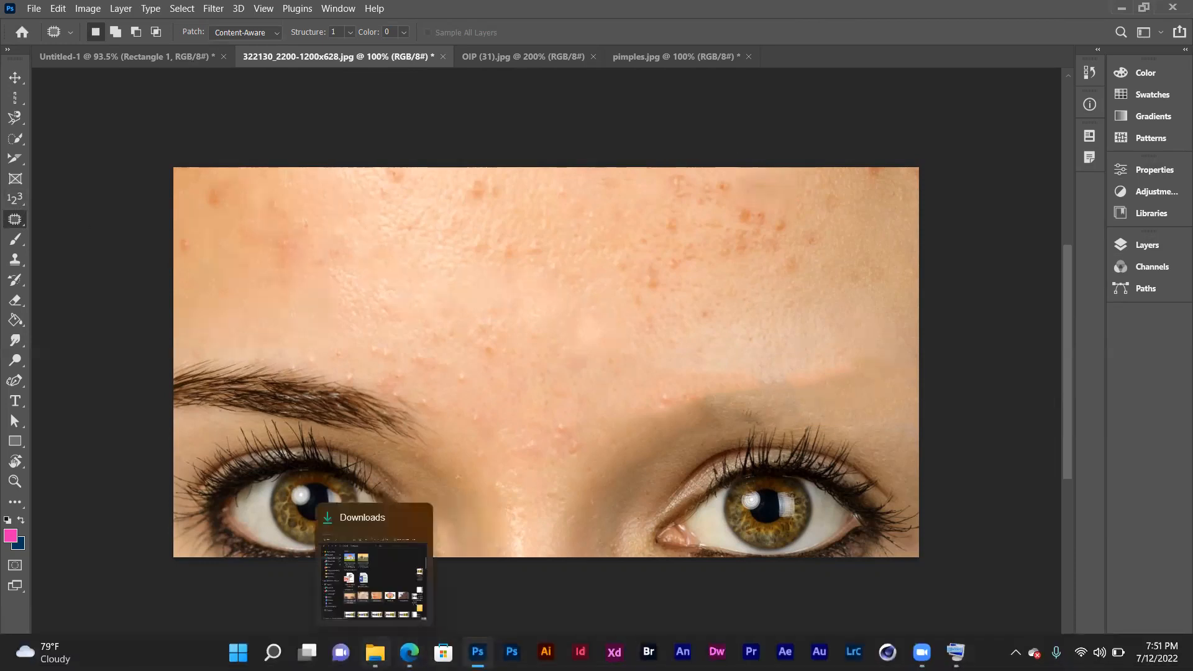
- Switch to File Explorer and look through the Downloads folder for another practice image, dismissing the Windows Security notification
click(375, 652)
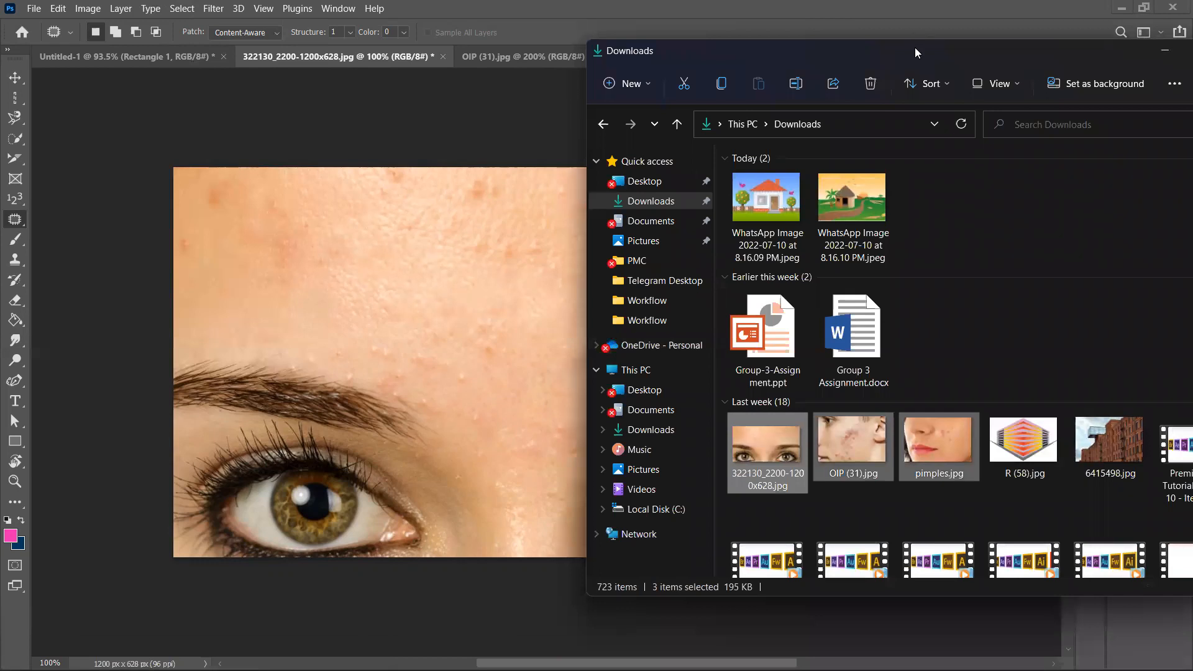
drag(913, 52, 628, 65)
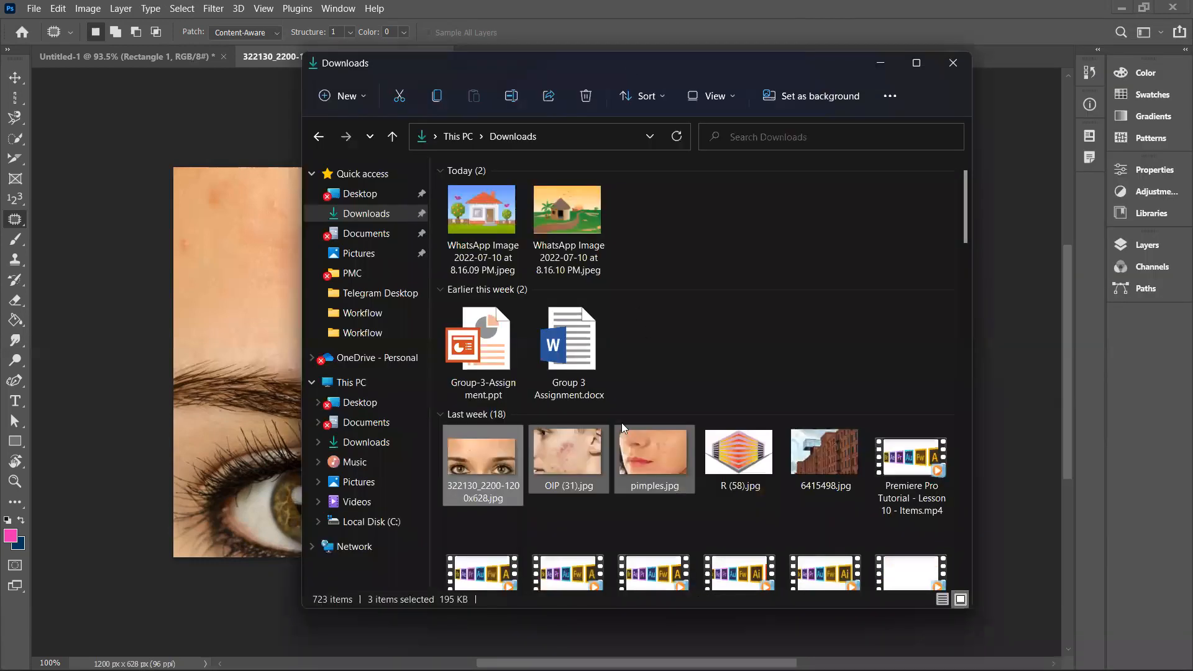
scroll(621, 423, down, 3)
scroll(621, 422, down, 10)
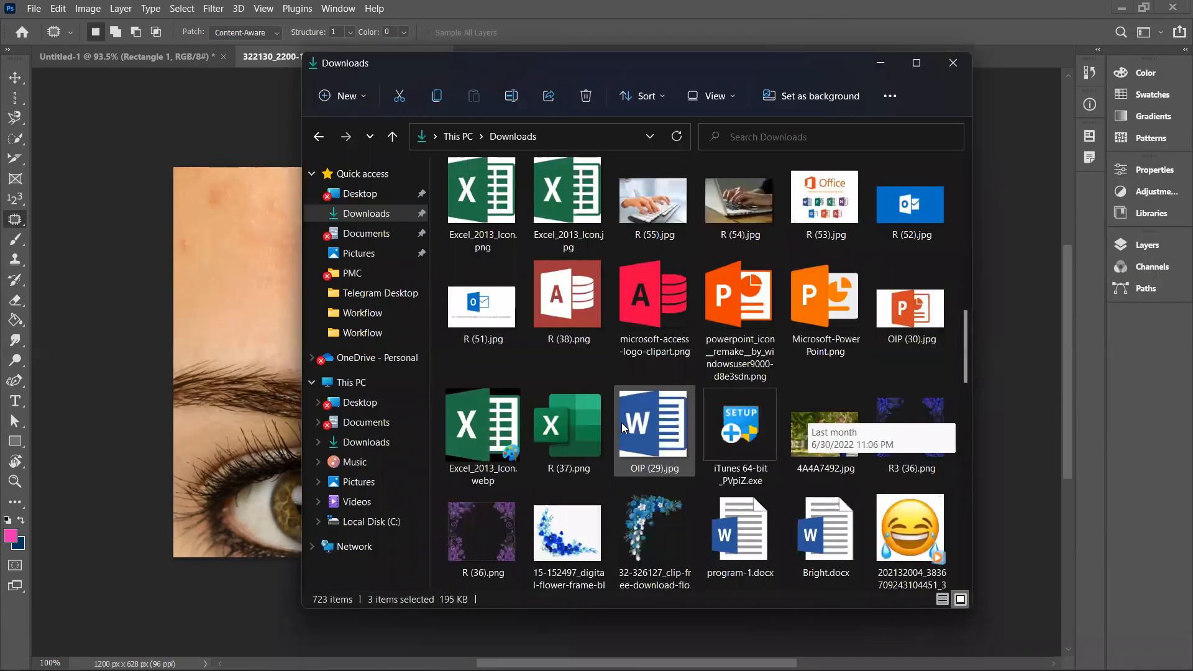
scroll(623, 426, down, 15)
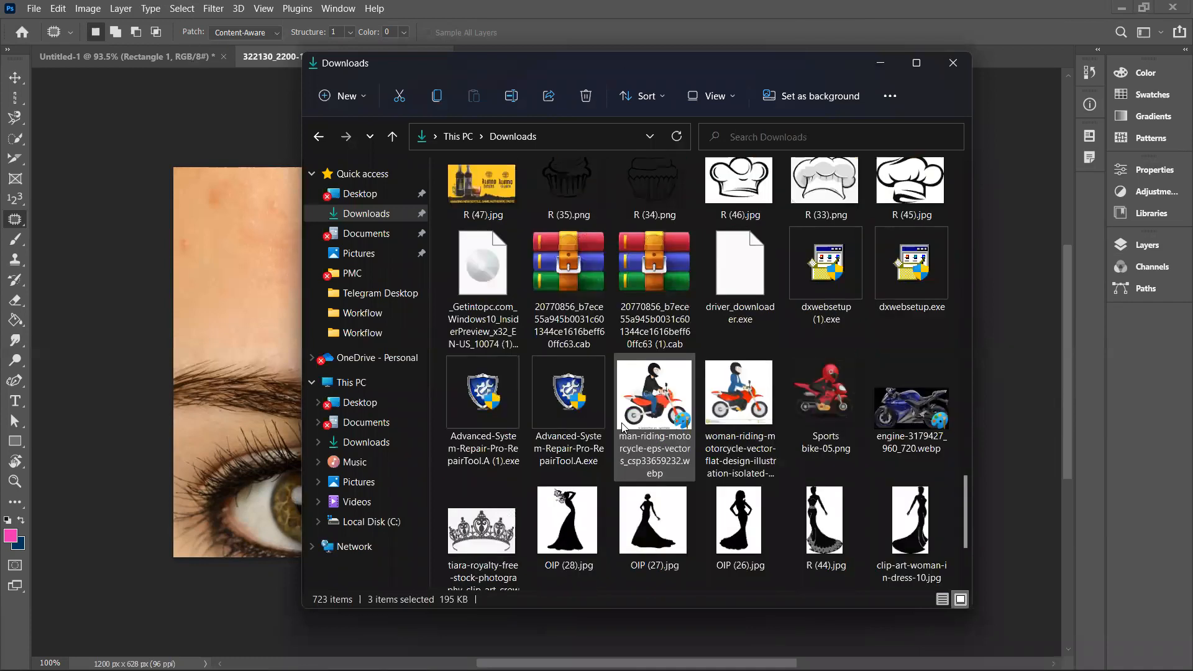
scroll(623, 428, down, 7)
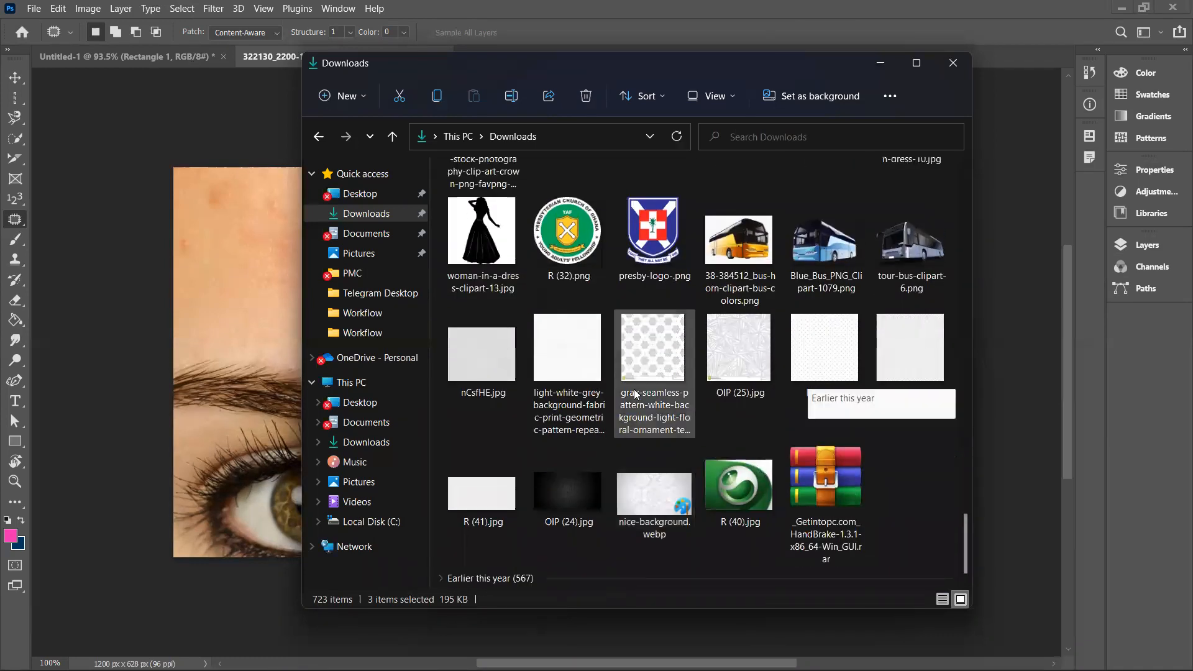
scroll(635, 391, up, 15)
scroll(634, 389, up, 10)
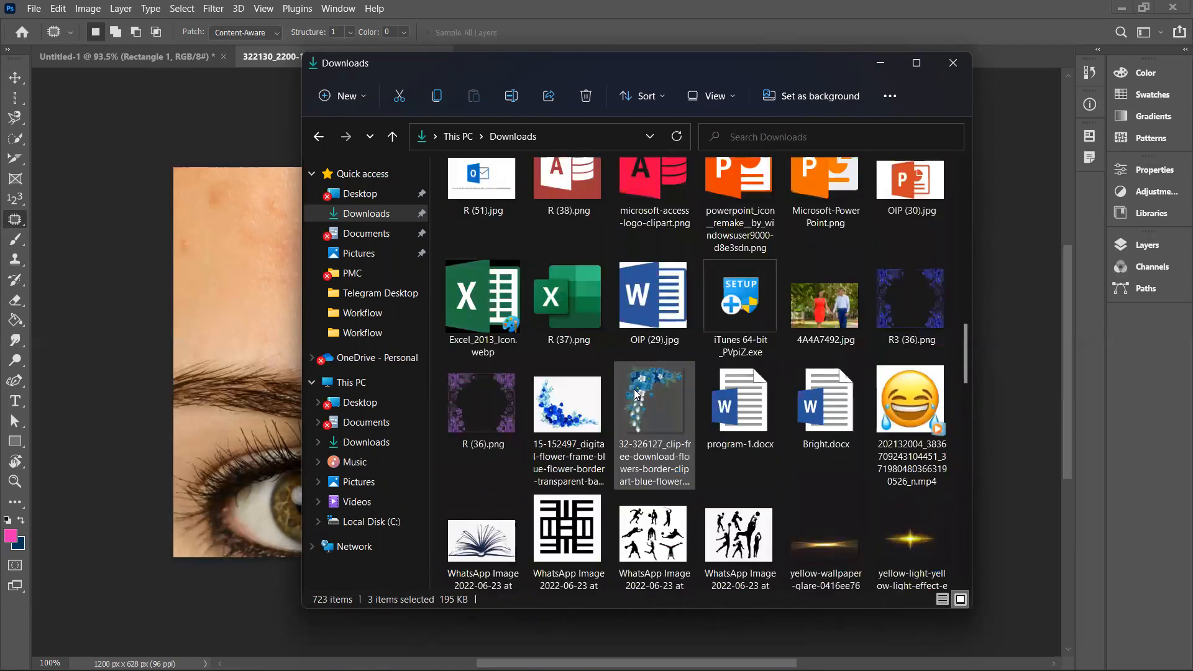
scroll(634, 390, up, 3)
scroll(635, 392, up, 2)
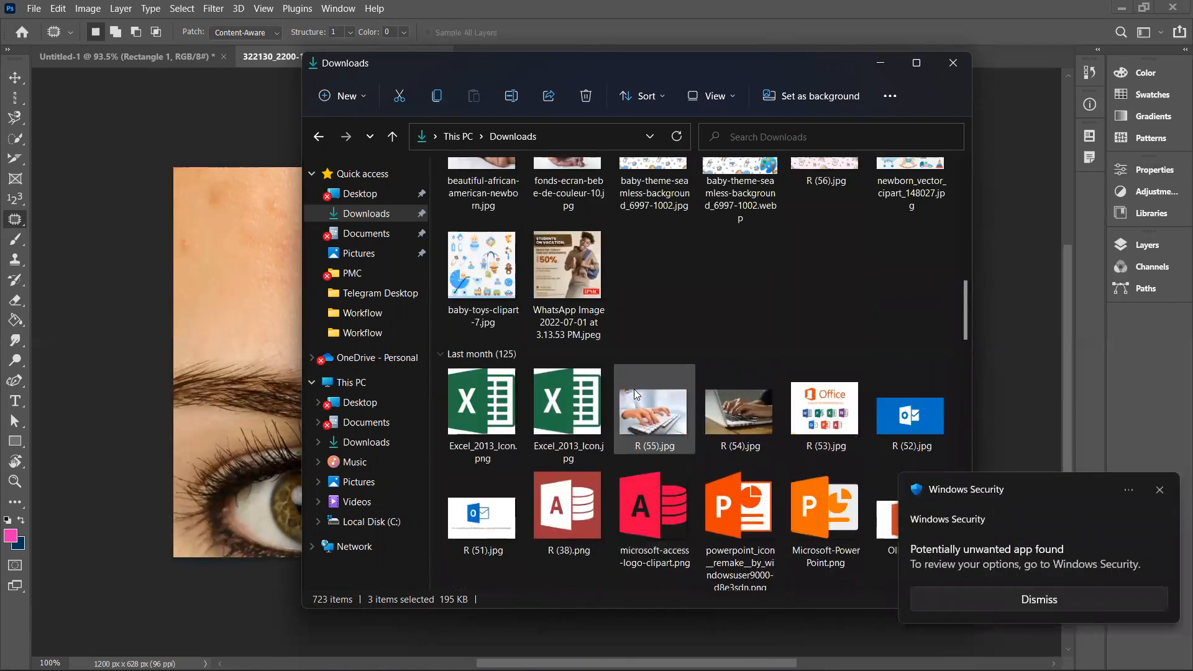
click(1162, 494)
scroll(751, 394, up, 2)
scroll(751, 394, up, 8)
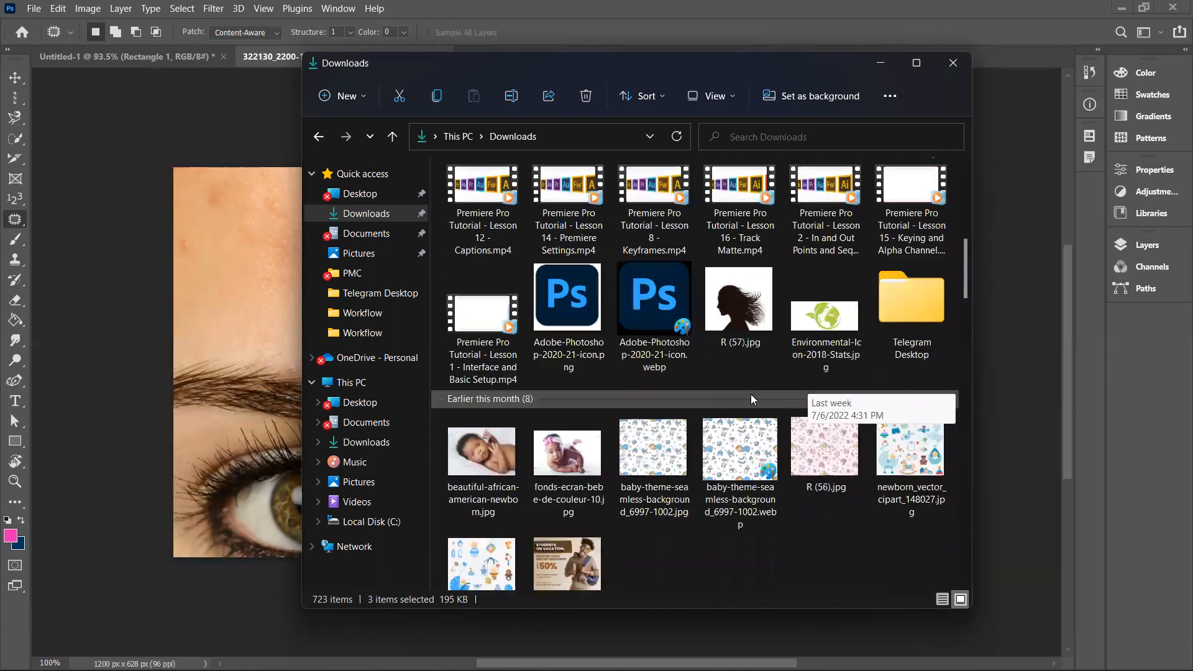
scroll(753, 399, up, 2)
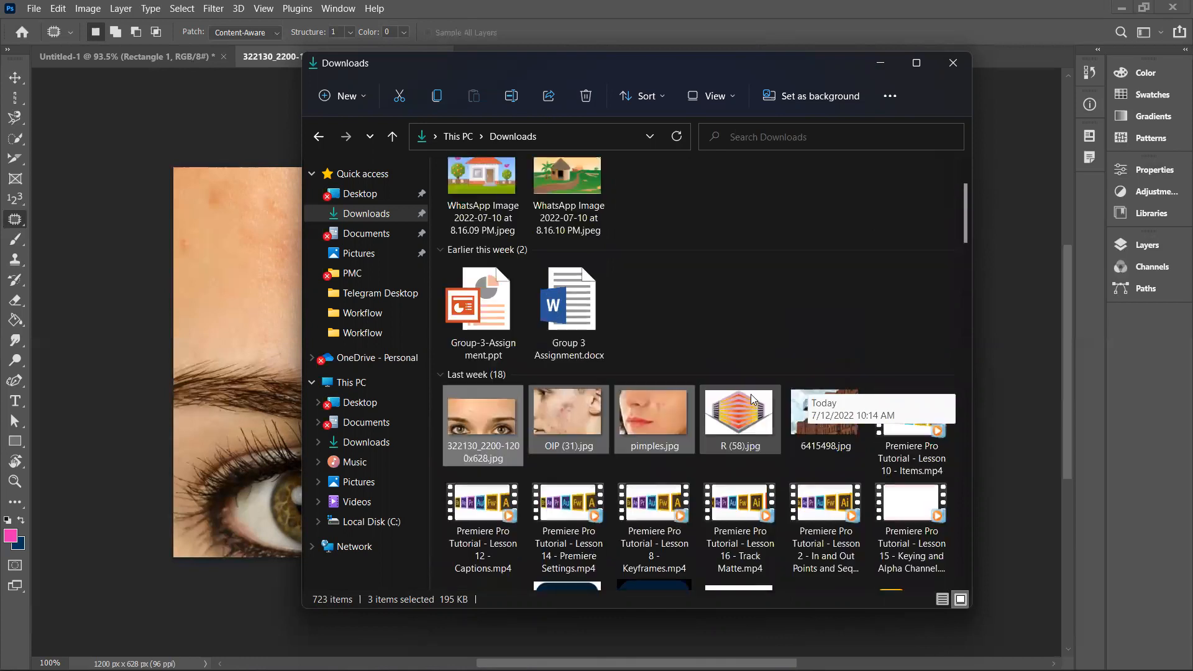
scroll(751, 394, down, 5)
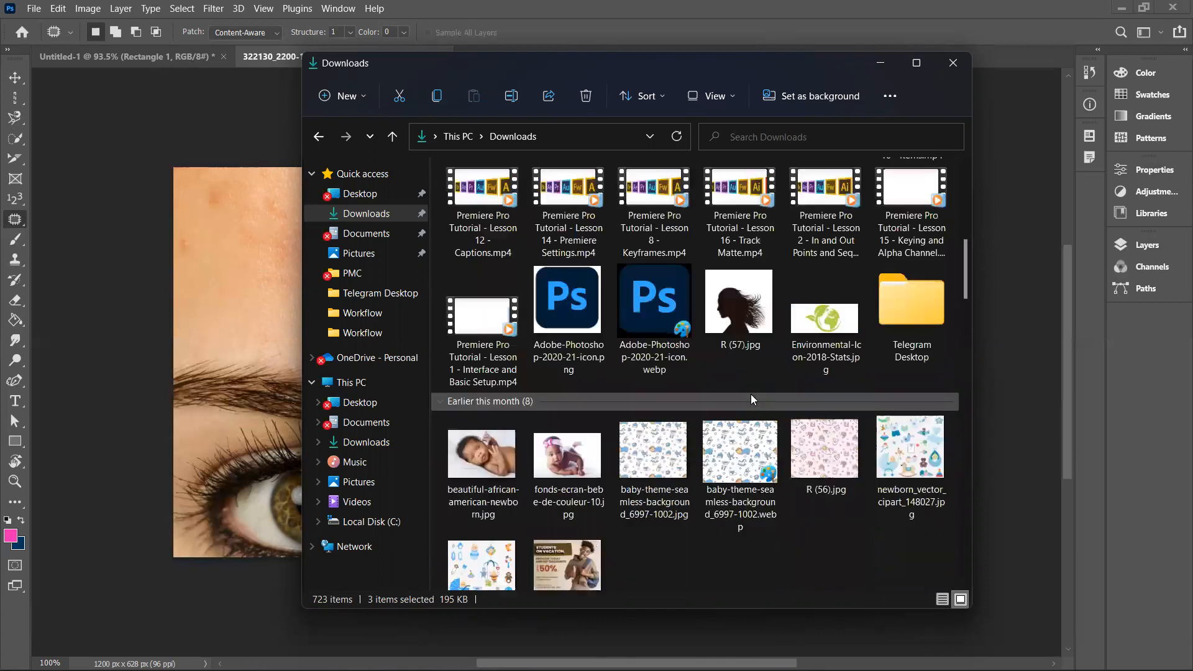
scroll(751, 394, down, 7)
scroll(751, 400, down, 1)
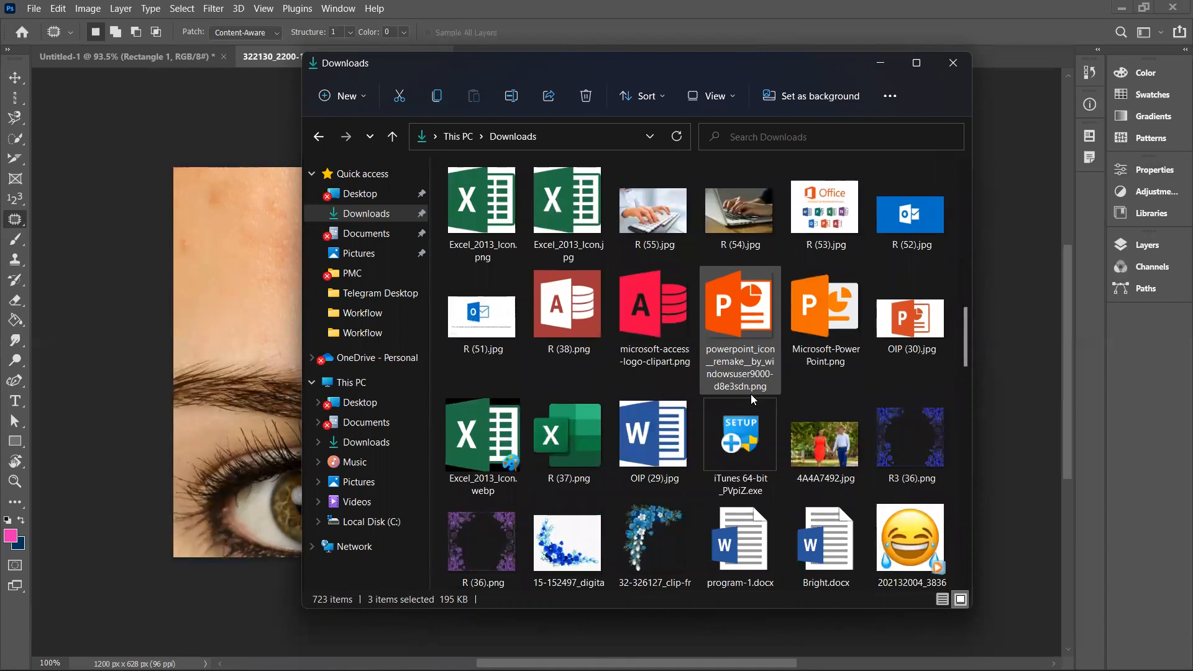
scroll(684, 479, up, 2)
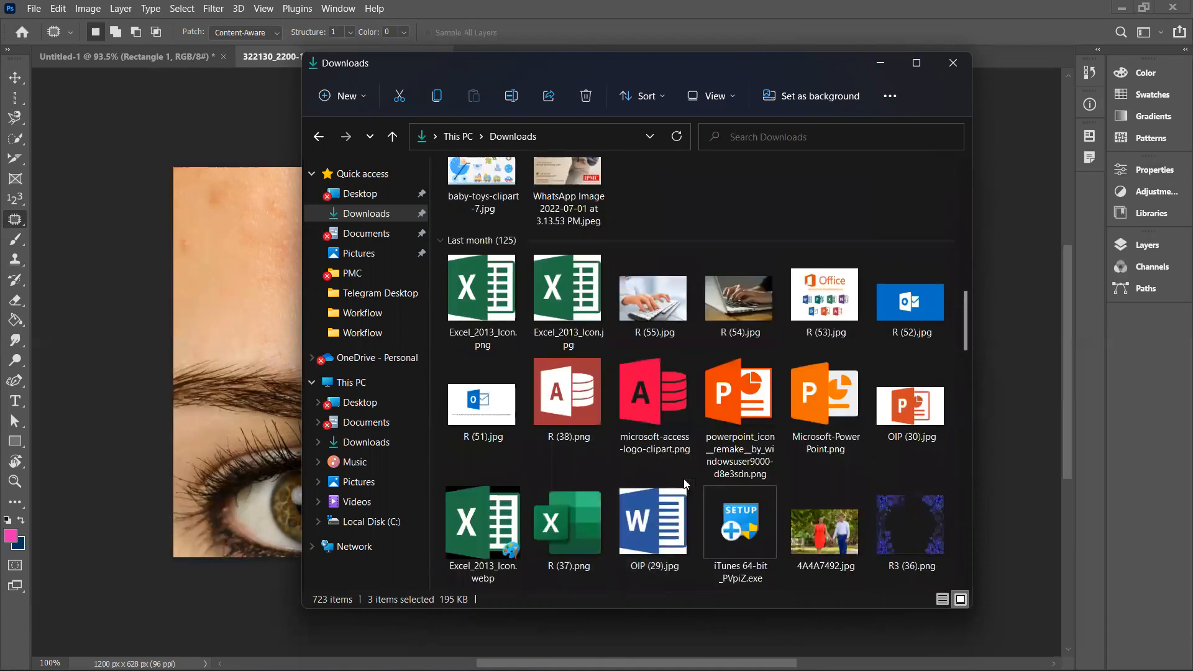
scroll(684, 479, up, 2)
scroll(658, 508, down, 8)
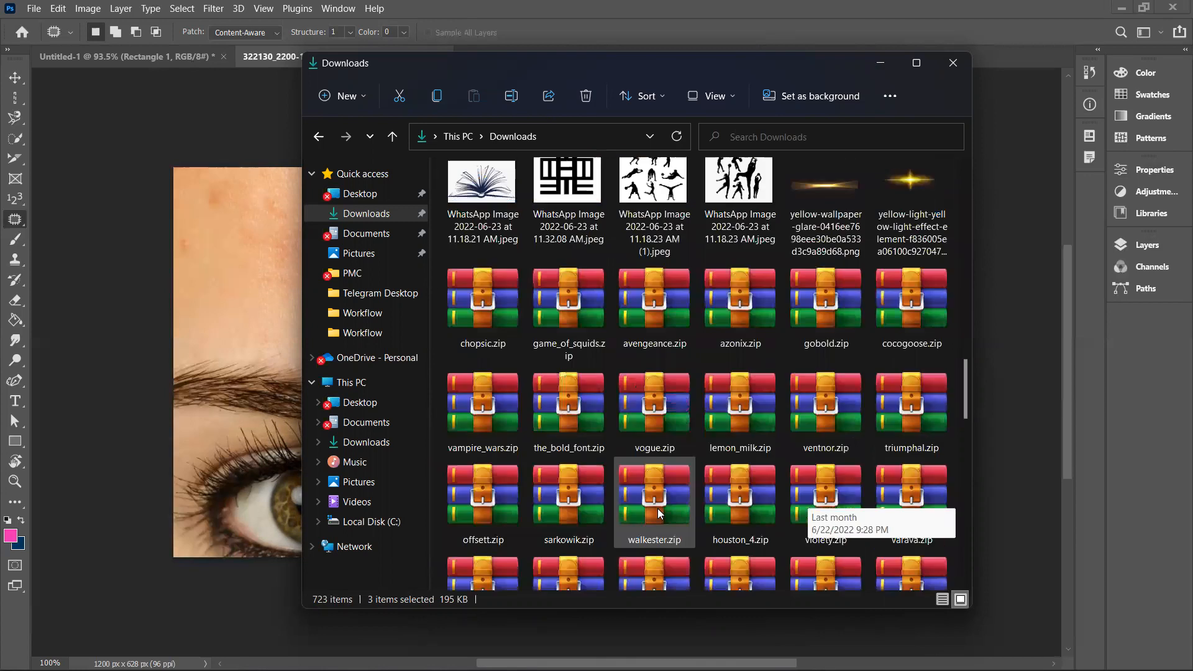
scroll(657, 509, down, 10)
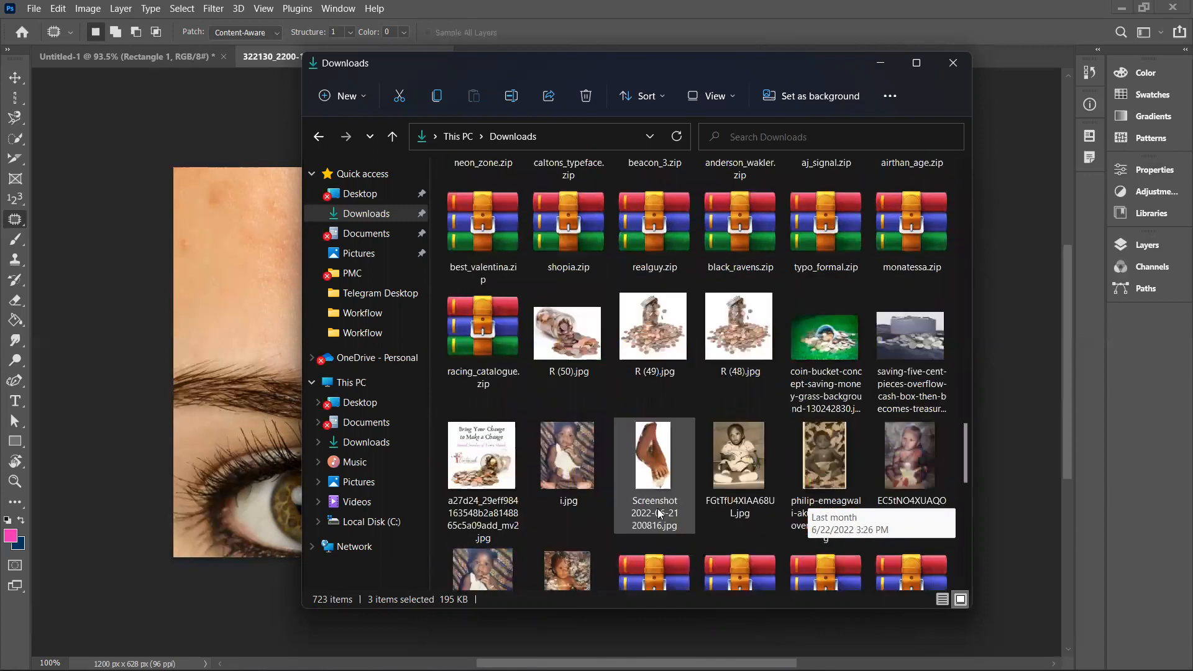
scroll(659, 513, down, 2)
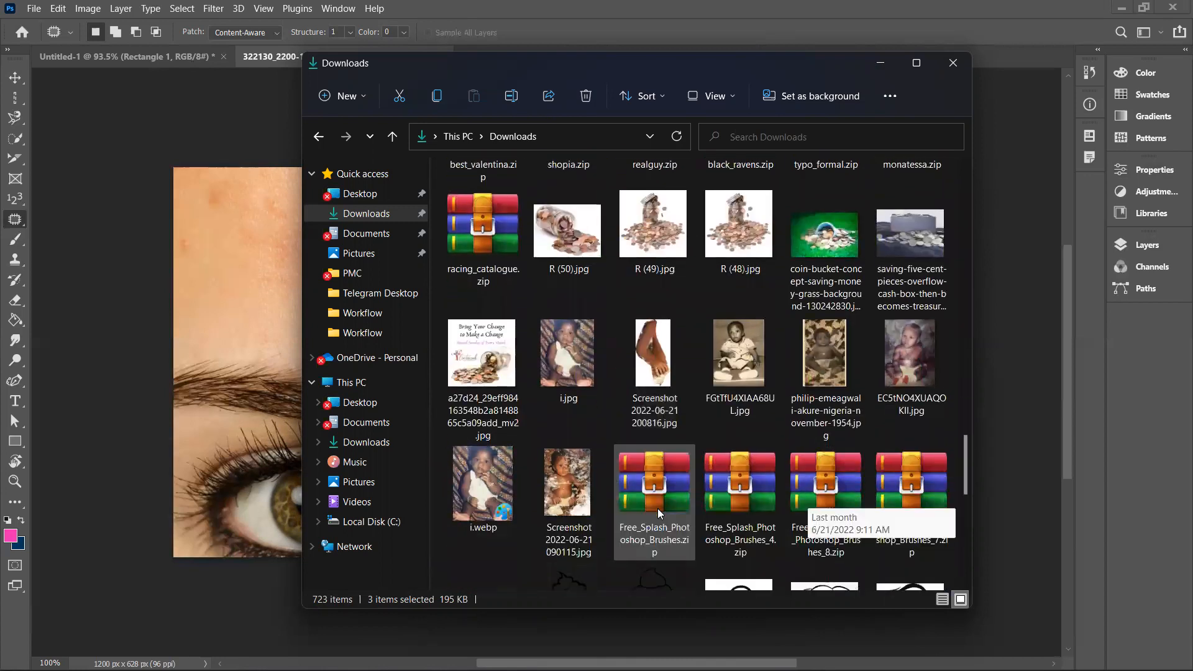
scroll(659, 514, down, 1)
scroll(659, 513, down, 3)
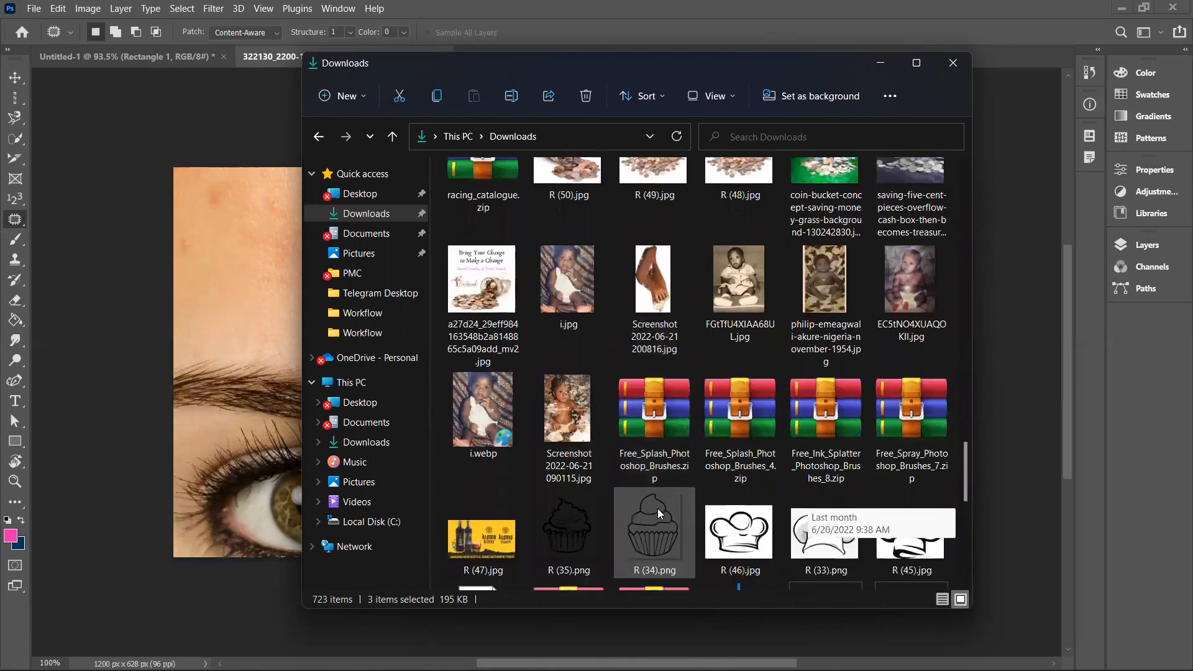
scroll(659, 511, down, 9)
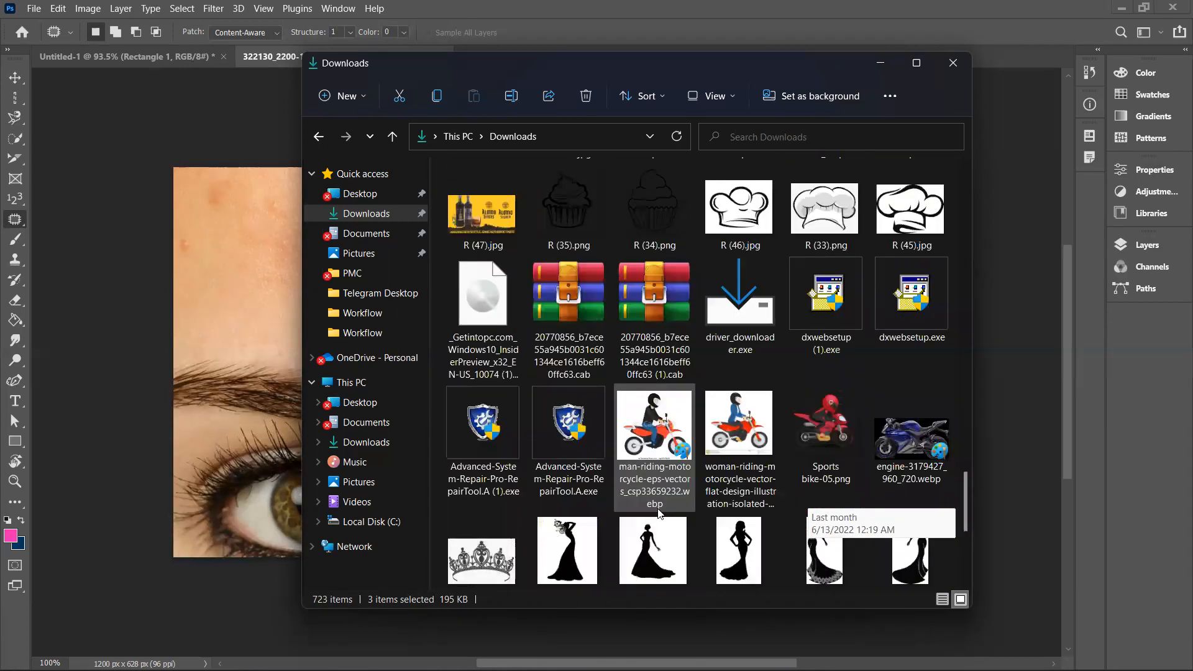
scroll(660, 514, down, 5)
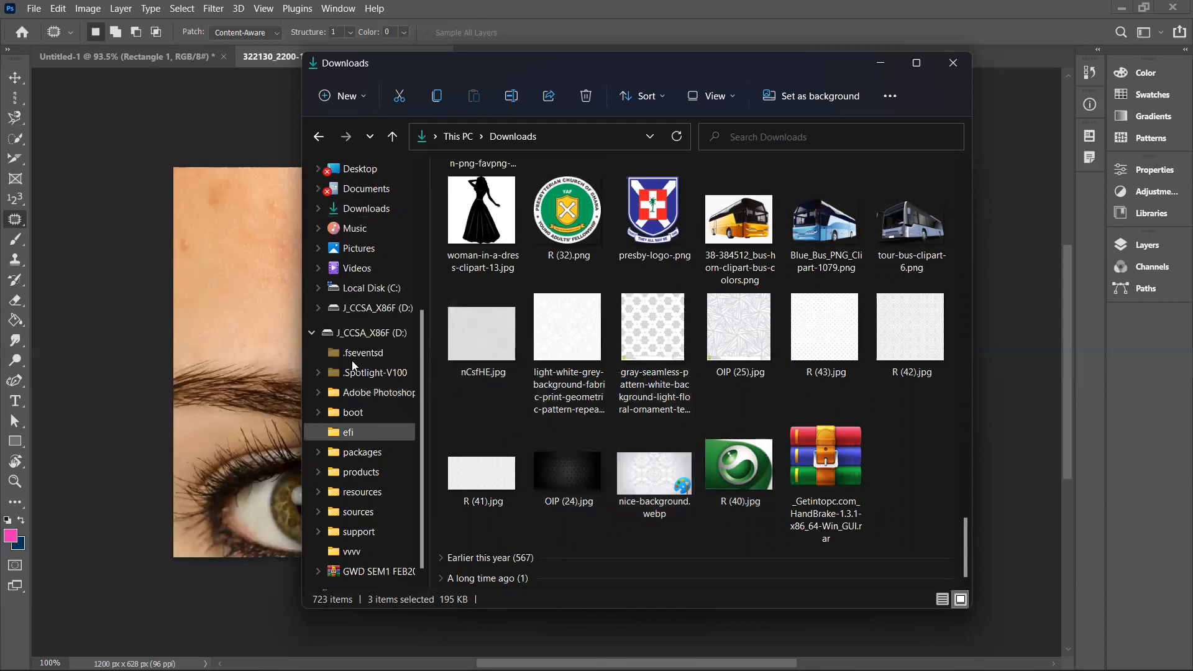
- Look through the J_CCSA_X86F (D:) drive for a suitable image and close File Explorer
click(352, 341)
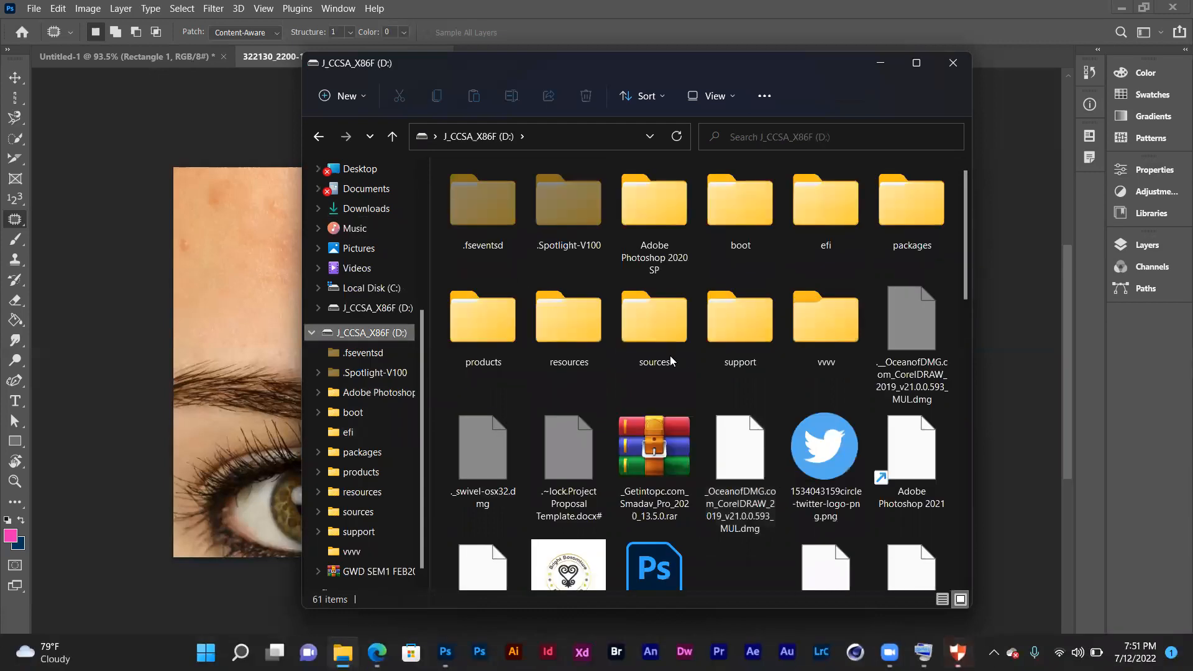
scroll(672, 456, down, 9)
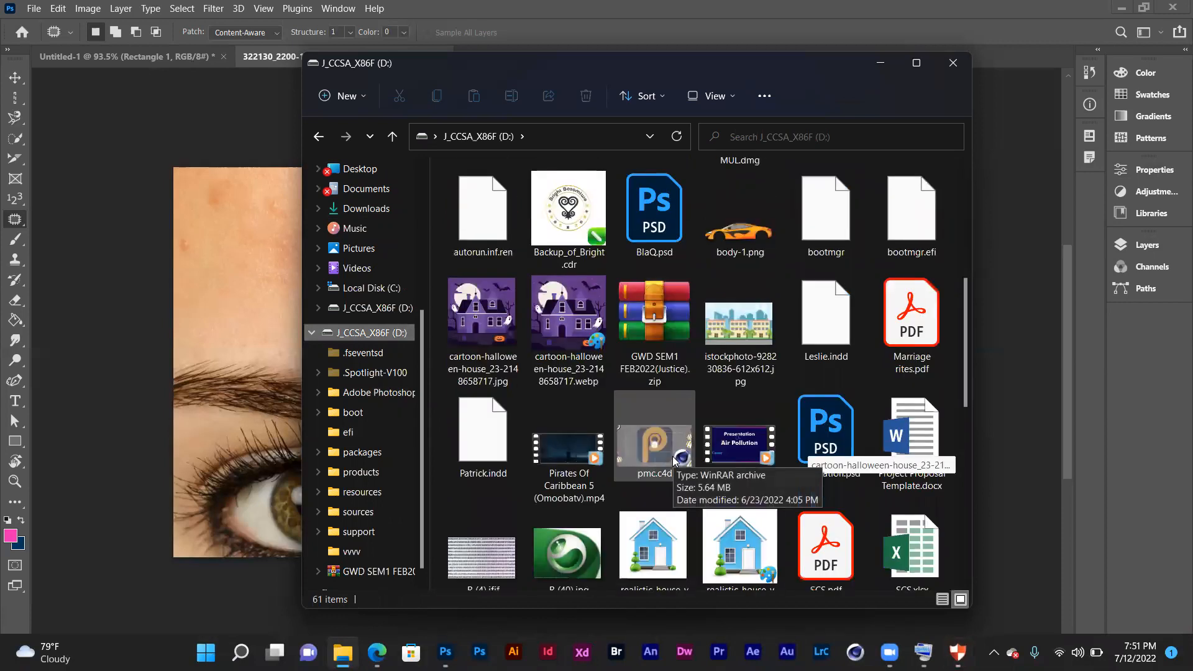
scroll(672, 458, down, 5)
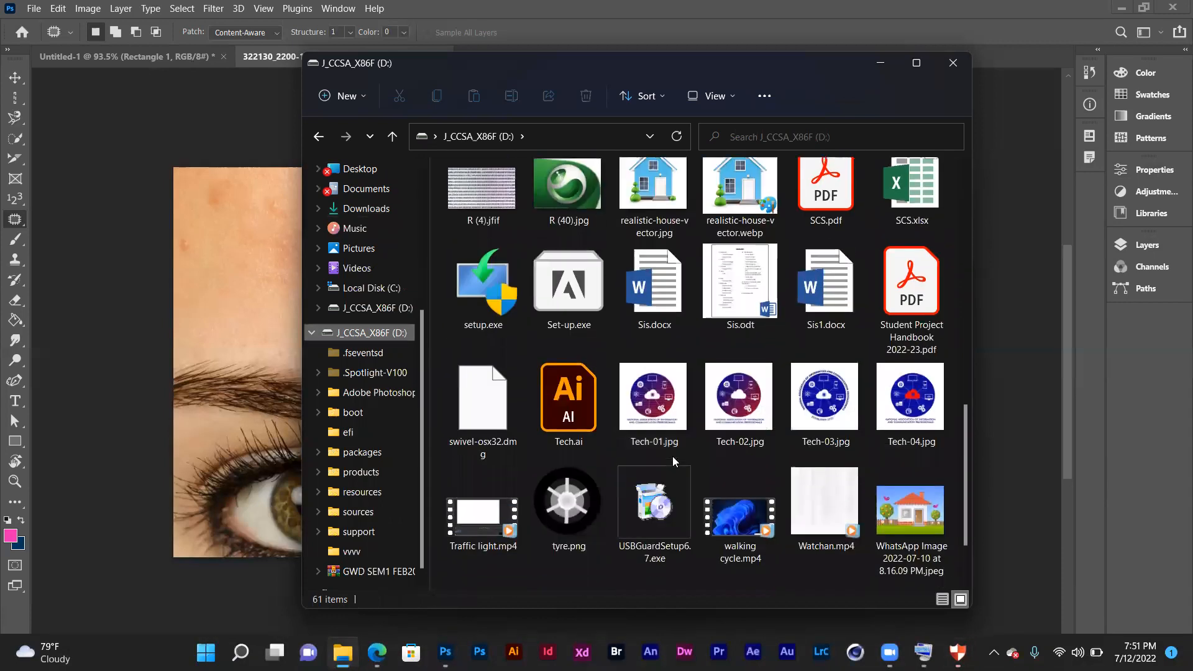
scroll(673, 458, up, 6)
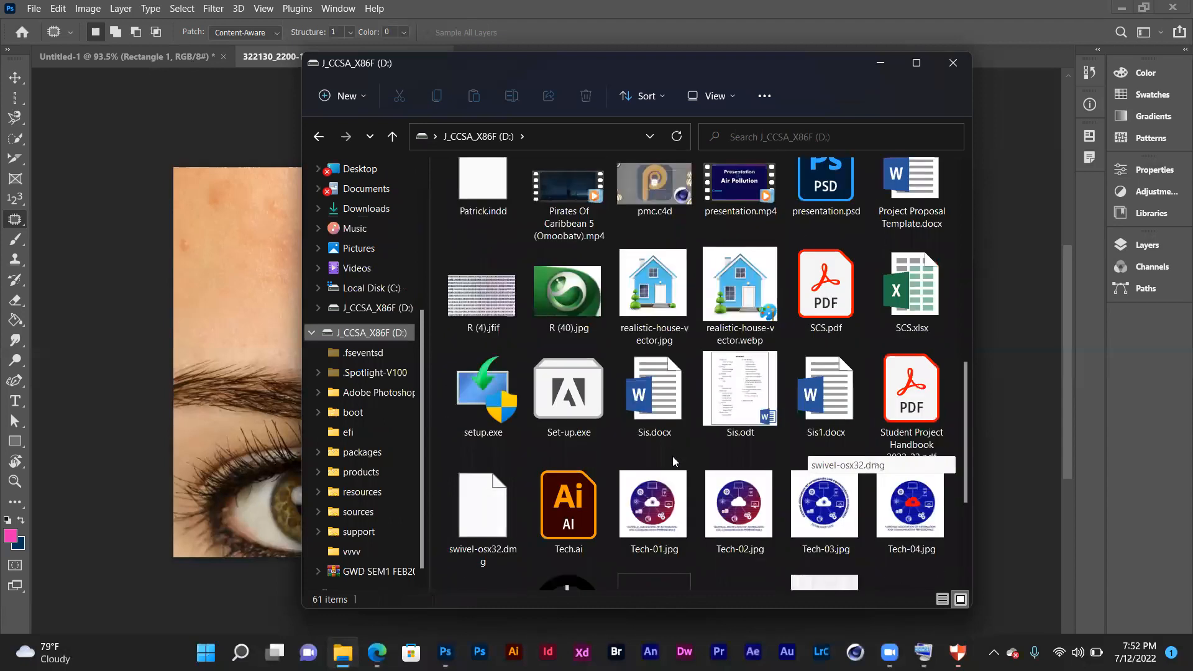
scroll(673, 461, up, 6)
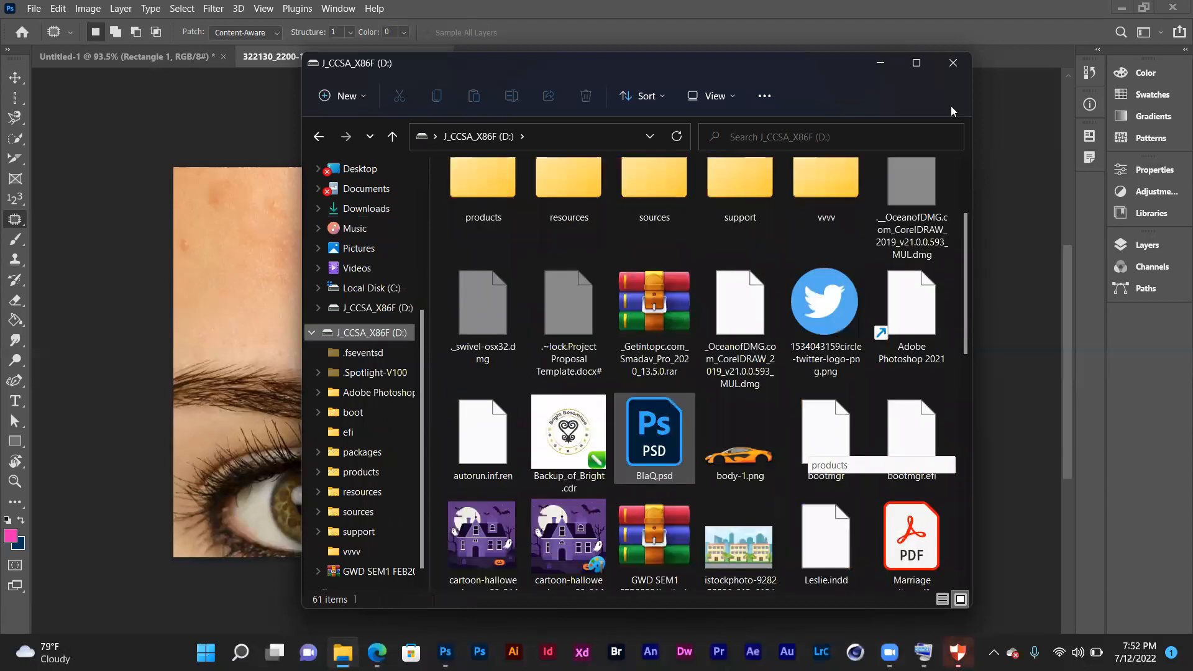
scroll(879, 222, up, 3)
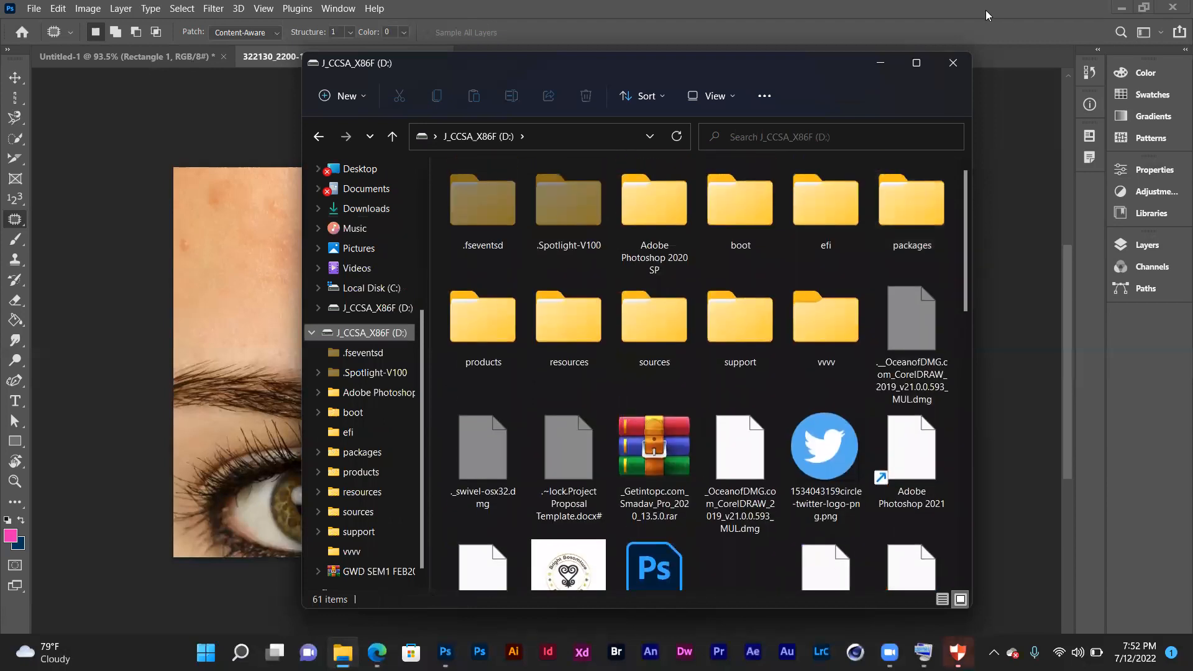
click(948, 65)
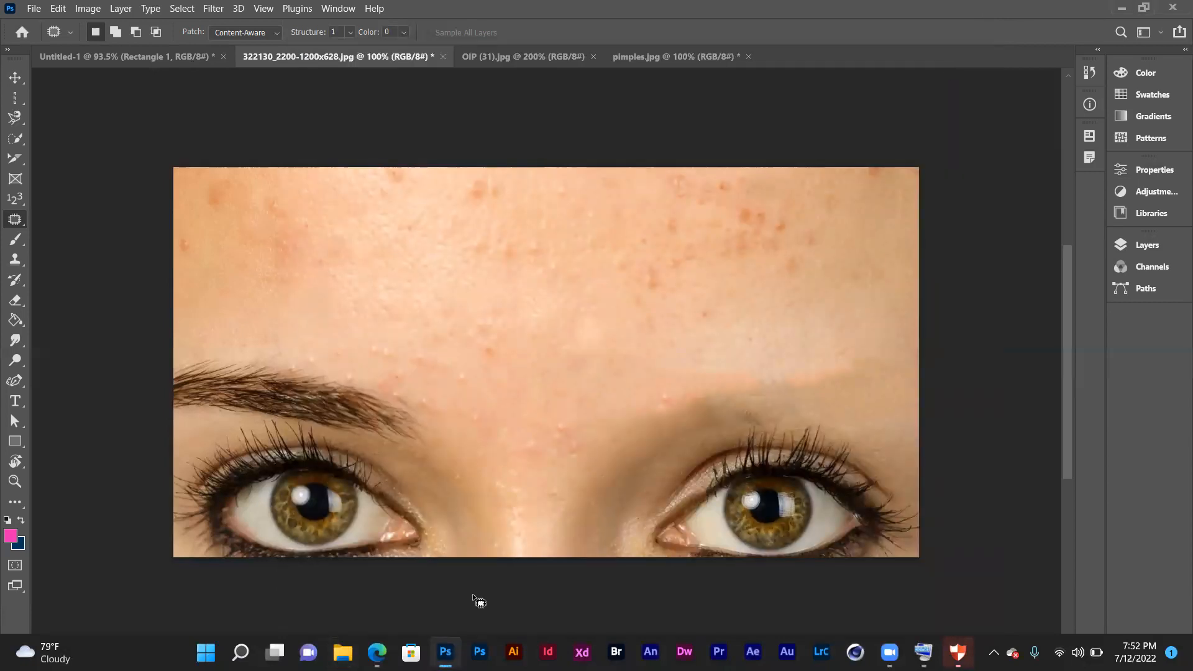
- Find coin-bucket-concept-saving-money-grass-background-130242830.jpg in the Downloads folder and open it as a new document in Photoshop
click(344, 652)
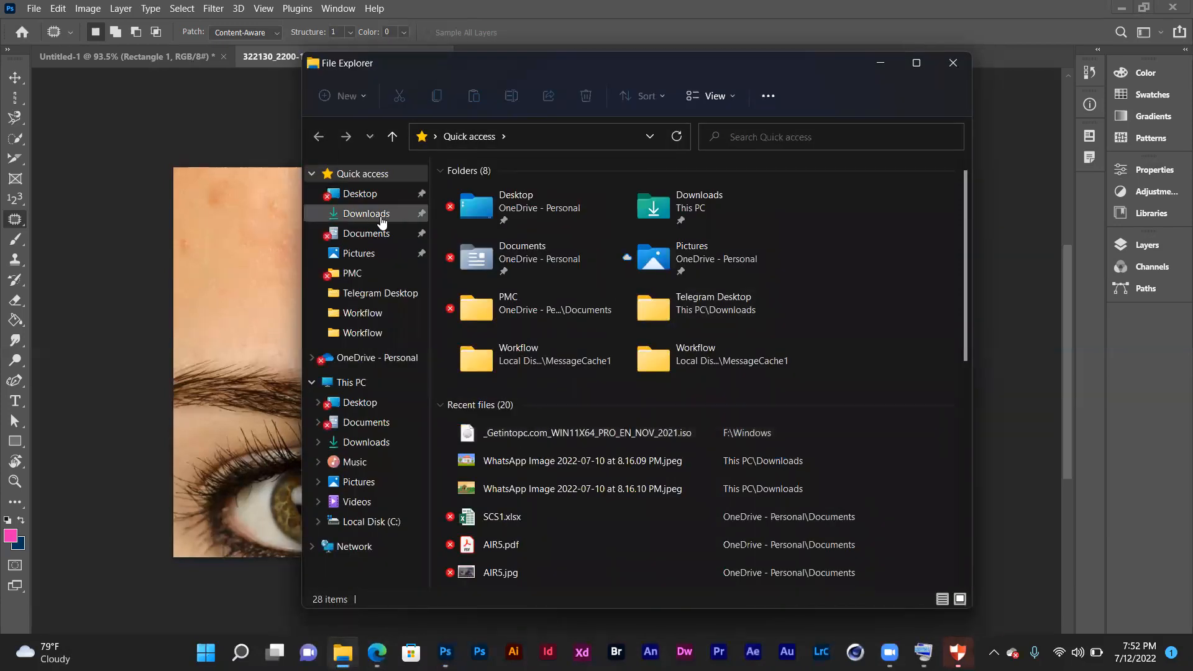
click(373, 214)
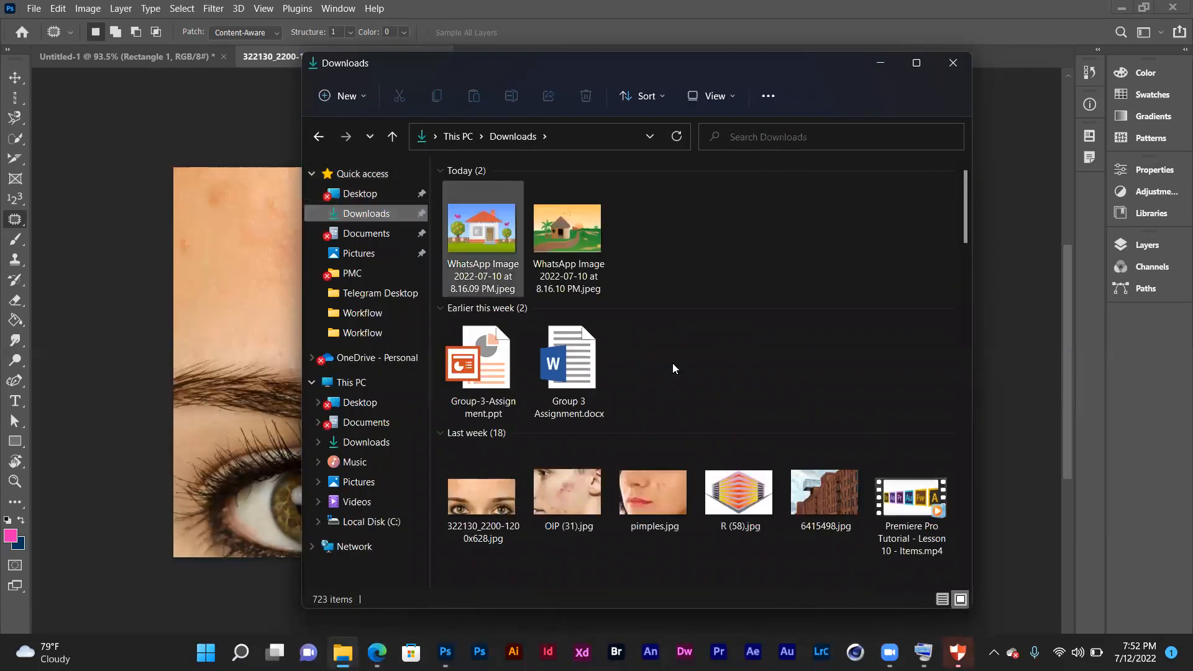
scroll(689, 381, down, 5)
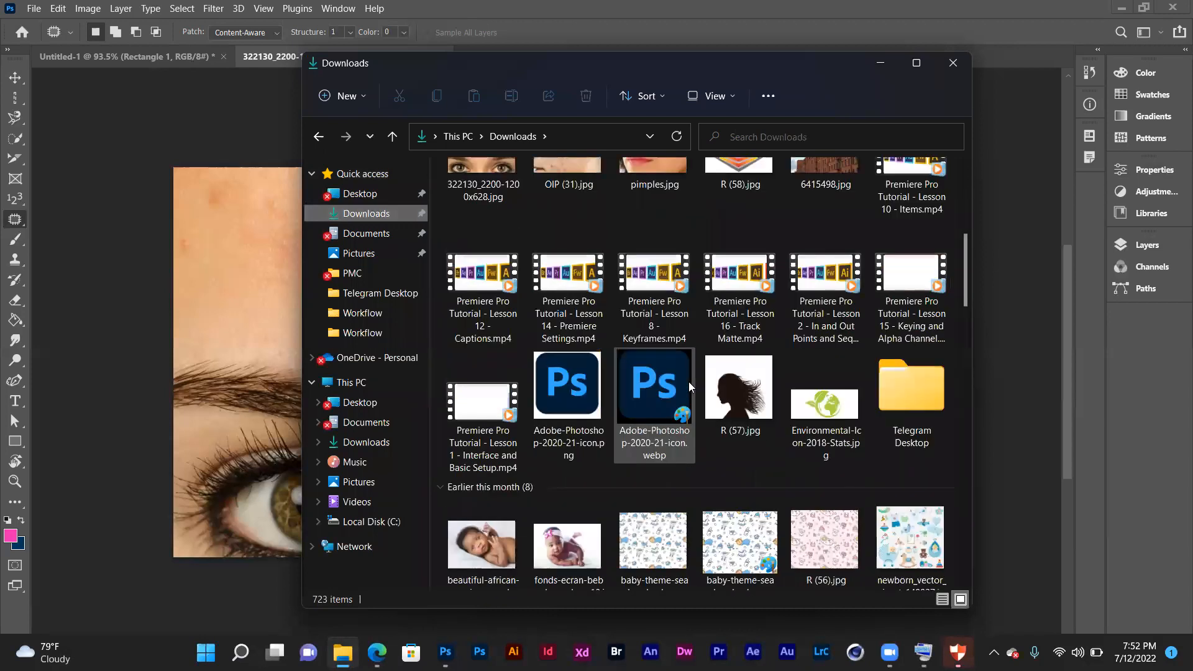
scroll(689, 382, down, 8)
scroll(688, 382, down, 10)
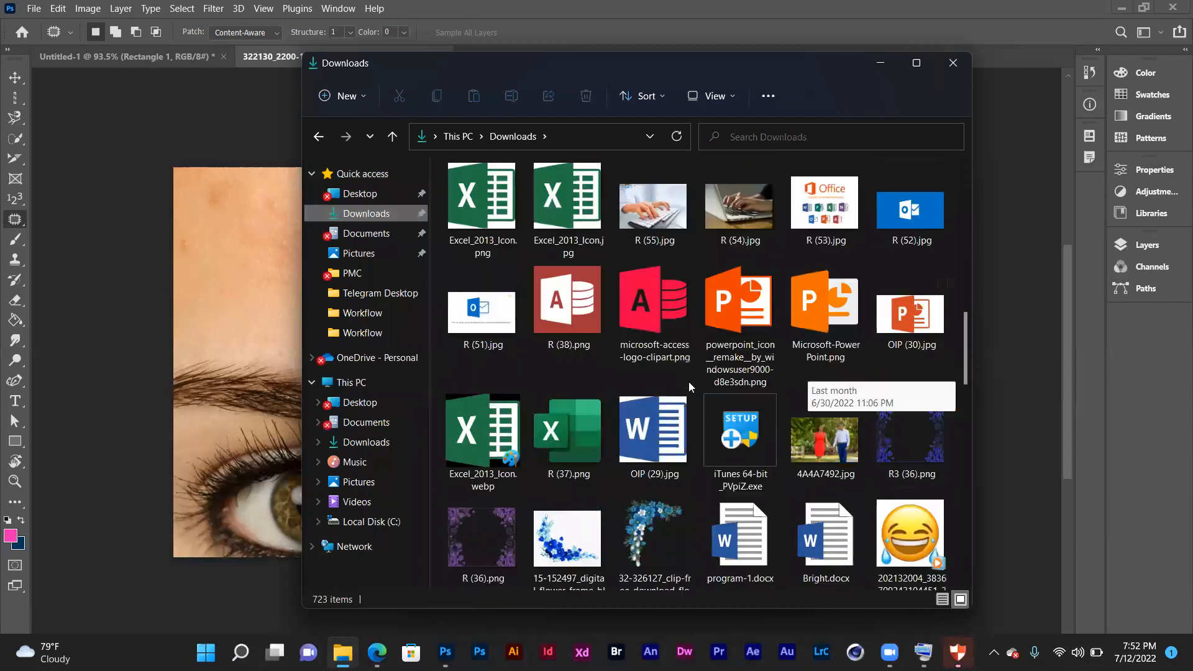
scroll(689, 382, down, 4)
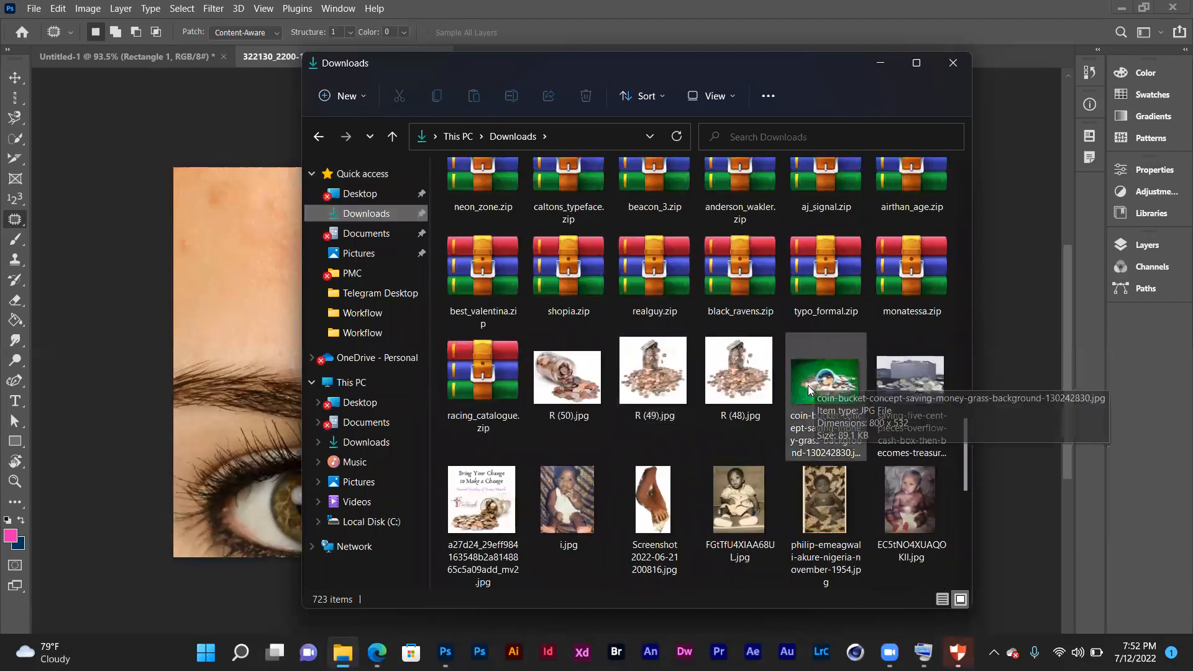
click(806, 389)
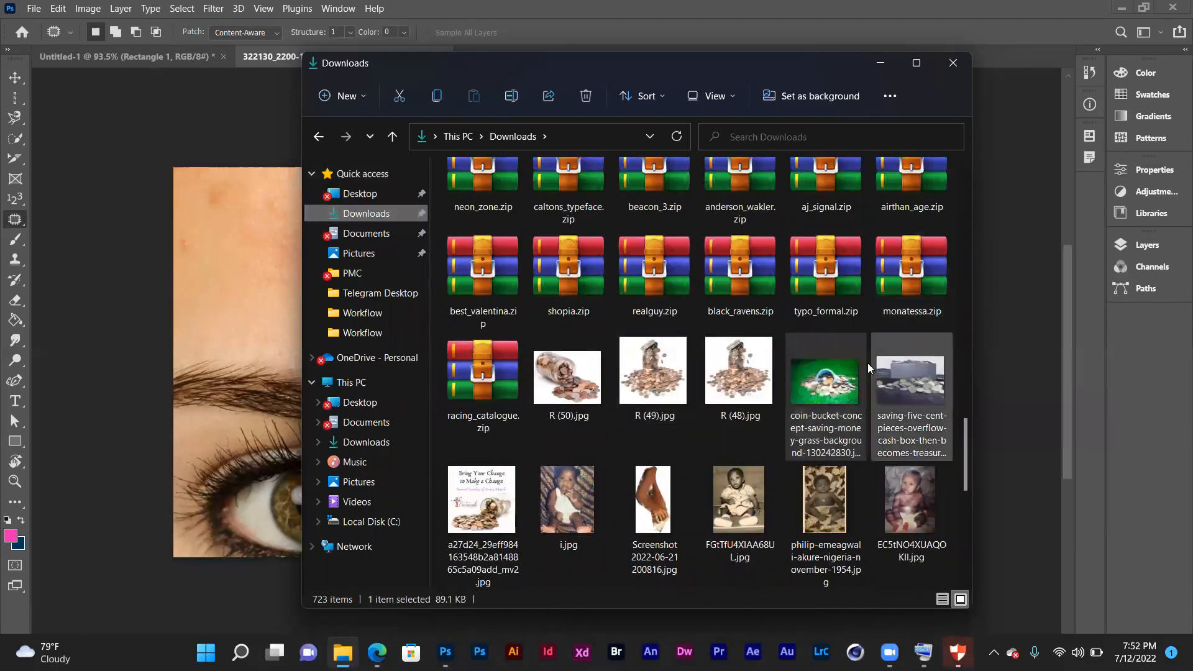
mouse_move(1011, 50)
mouse_down()
mouse_move(1029, 38)
mouse_move(1006, 48)
mouse_up()
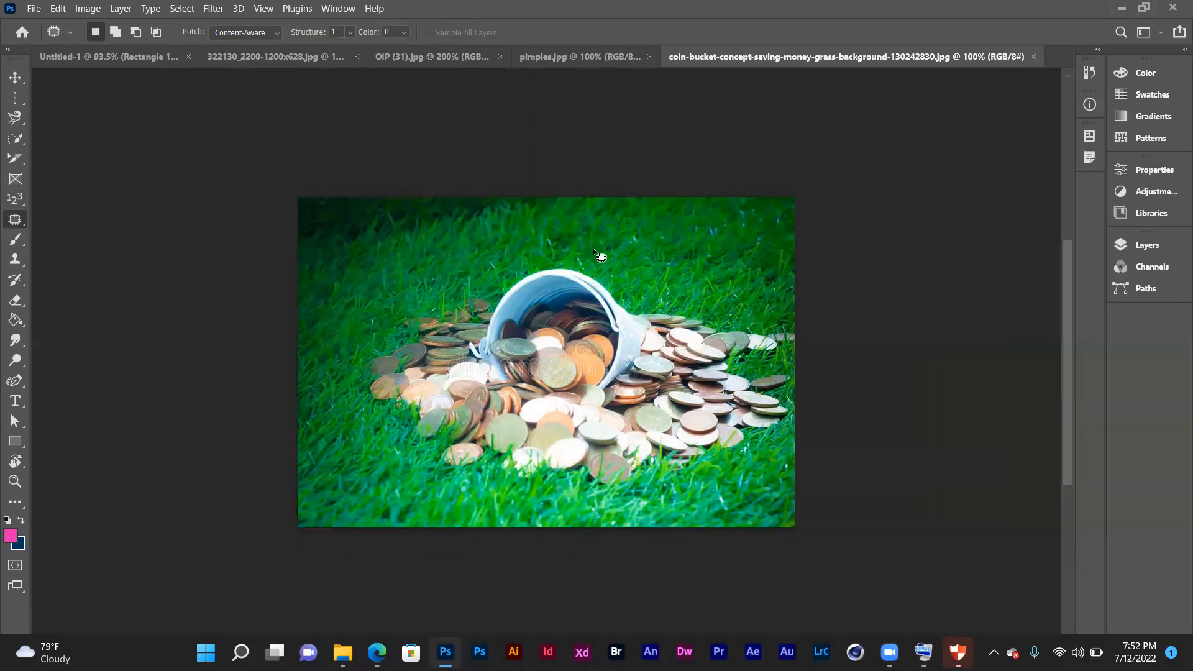
- Patch the upper part of the bucket and its remaining left rim with plain grass from above, using the Patch Tool
mouse_move(604, 270)
mouse_down()
mouse_move(553, 269)
mouse_move(530, 303)
mouse_up()
drag(623, 275, 604, 271)
drag(584, 328, 611, 263)
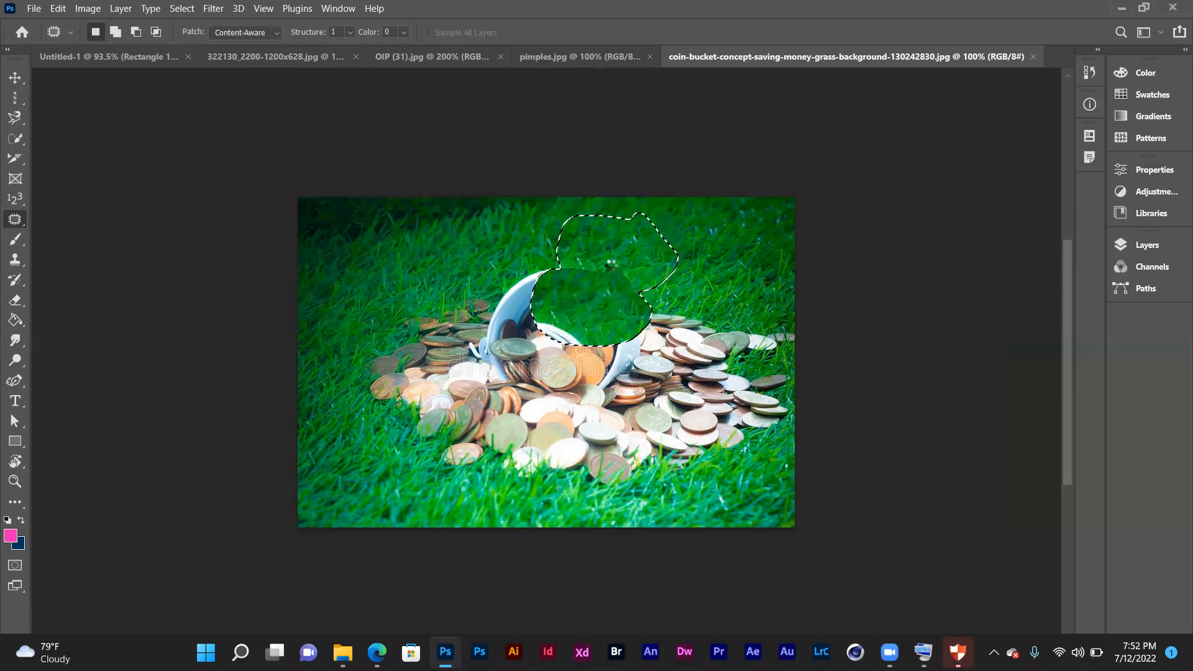
key(ctrl+d)
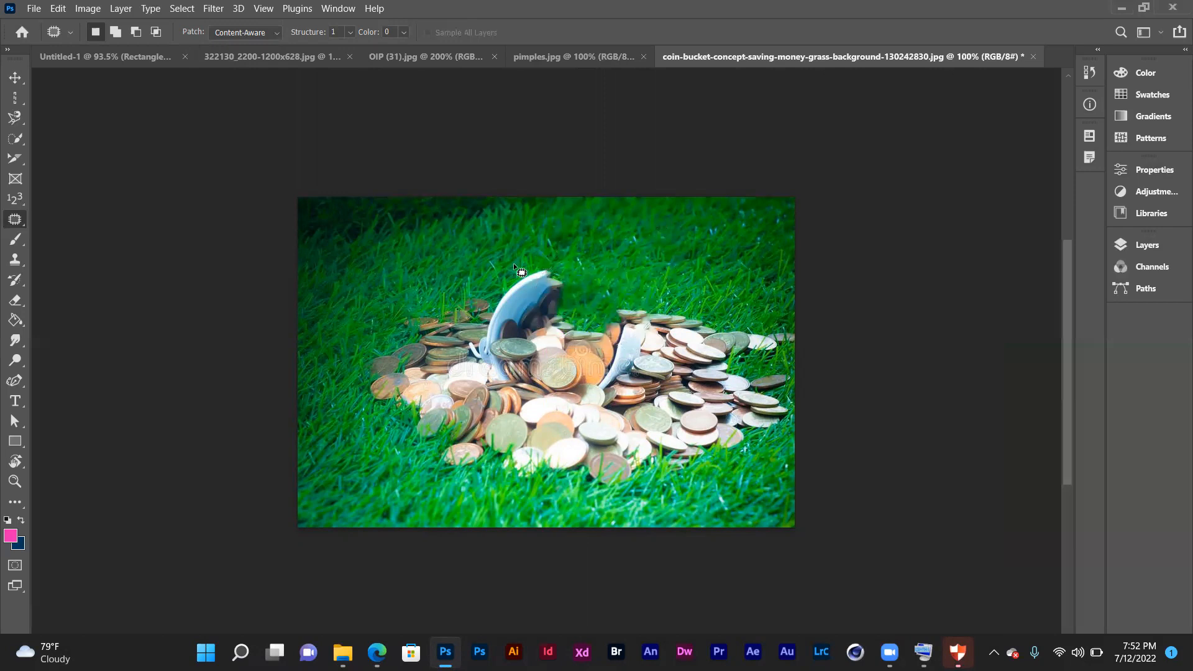
mouse_move(556, 329)
mouse_down()
mouse_move(570, 283)
mouse_move(526, 260)
mouse_move(550, 248)
mouse_up()
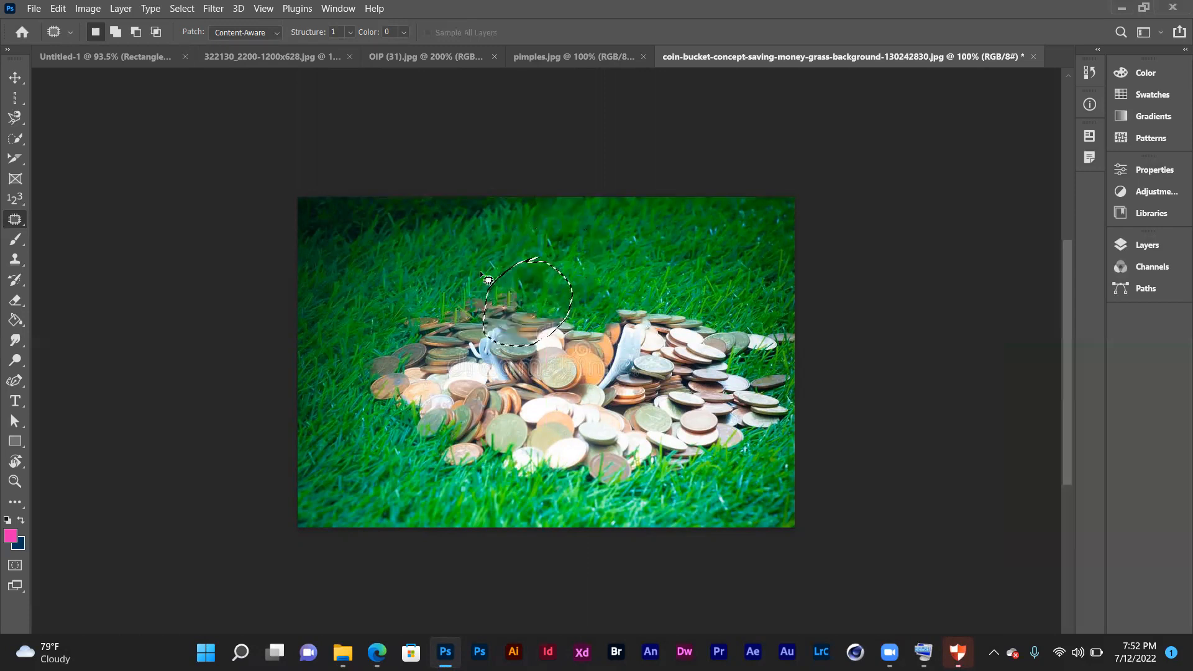
- Patch the coins along the upper left edge of the pile with nearby grass
mouse_move(468, 274)
mouse_down()
mouse_move(467, 353)
mouse_move(554, 312)
mouse_up()
mouse_move(488, 282)
mouse_down()
mouse_move(461, 306)
mouse_move(482, 314)
mouse_move(406, 292)
mouse_move(377, 350)
mouse_move(406, 378)
mouse_up()
mouse_move(490, 337)
mouse_down()
mouse_move(469, 301)
mouse_move(406, 308)
mouse_move(433, 280)
mouse_up()
- Patch the coins along the upper right edge of the pile with grass from above
mouse_move(613, 293)
mouse_down()
mouse_move(610, 358)
mouse_move(686, 362)
mouse_move(727, 320)
mouse_up()
mouse_move(650, 300)
mouse_down()
mouse_move(636, 334)
mouse_move(613, 281)
mouse_up()
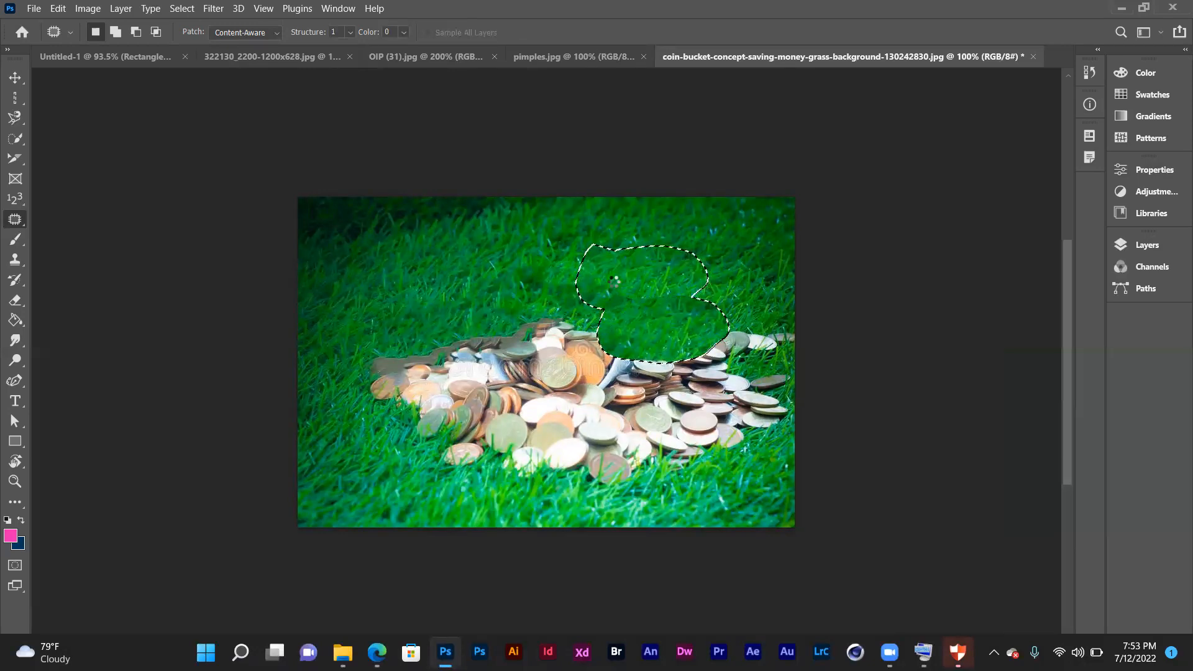
mouse_move(732, 308)
mouse_down()
mouse_move(703, 309)
mouse_move(661, 337)
mouse_up()
mouse_move(725, 402)
mouse_down()
mouse_move(805, 382)
mouse_move(833, 357)
mouse_move(836, 328)
mouse_move(715, 307)
mouse_move(719, 267)
mouse_up()
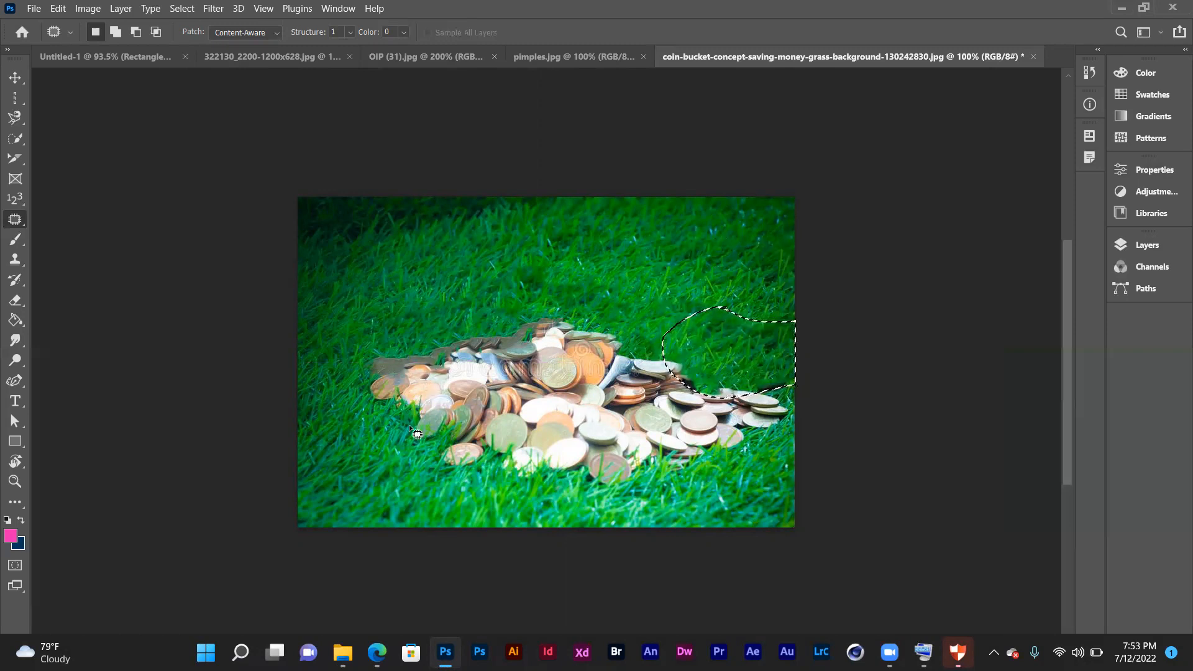
- Patch the coins on the lower left and far left of the pile with surrounding grass and clear the selection
mouse_move(409, 426)
mouse_down()
mouse_move(441, 472)
mouse_move(499, 453)
mouse_move(508, 399)
mouse_up()
mouse_move(433, 405)
mouse_down()
mouse_move(409, 453)
mouse_move(374, 475)
mouse_up()
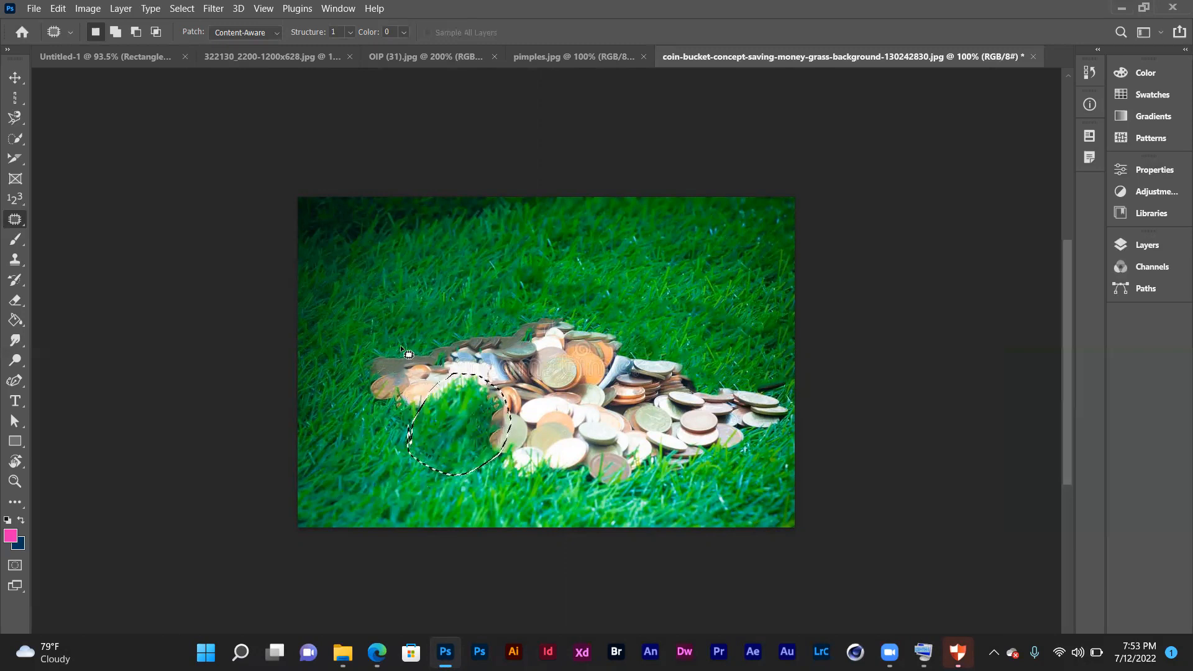
mouse_move(384, 339)
mouse_down()
mouse_move(353, 367)
mouse_move(364, 405)
mouse_move(428, 410)
mouse_move(456, 363)
mouse_move(437, 340)
mouse_up()
drag(392, 383, 404, 308)
key(ctrl+d)
mouse_move(411, 360)
mouse_down()
mouse_move(463, 393)
mouse_move(511, 355)
mouse_move(482, 302)
mouse_move(453, 306)
mouse_move(468, 277)
mouse_up()
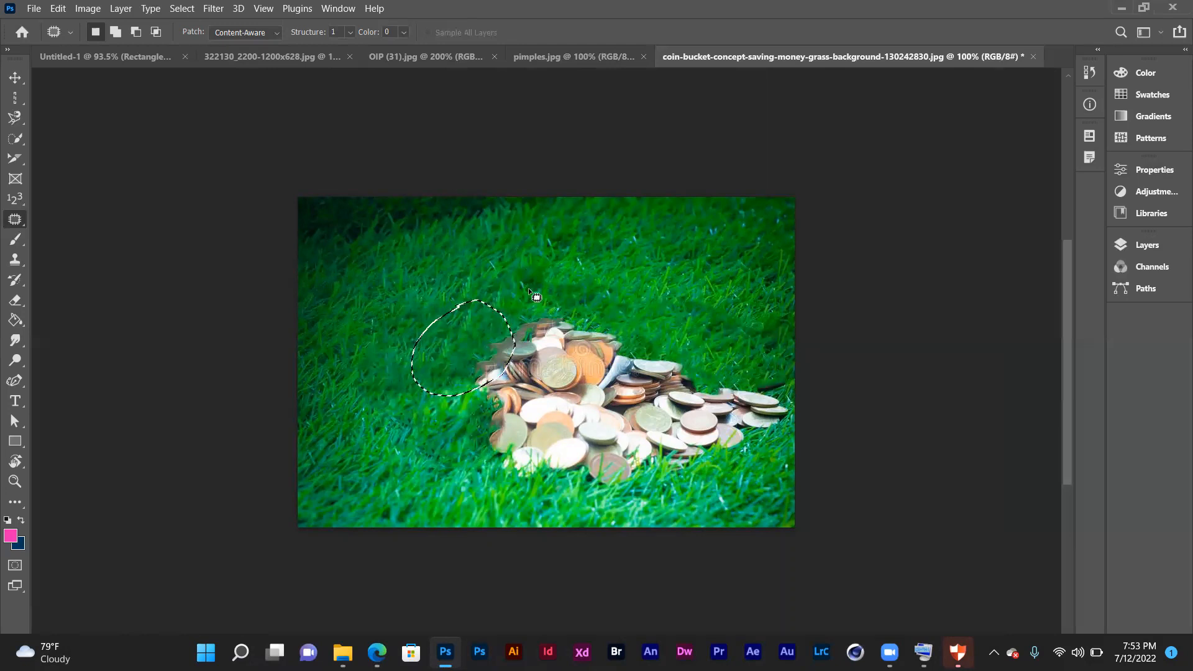
key(ctrl+d)
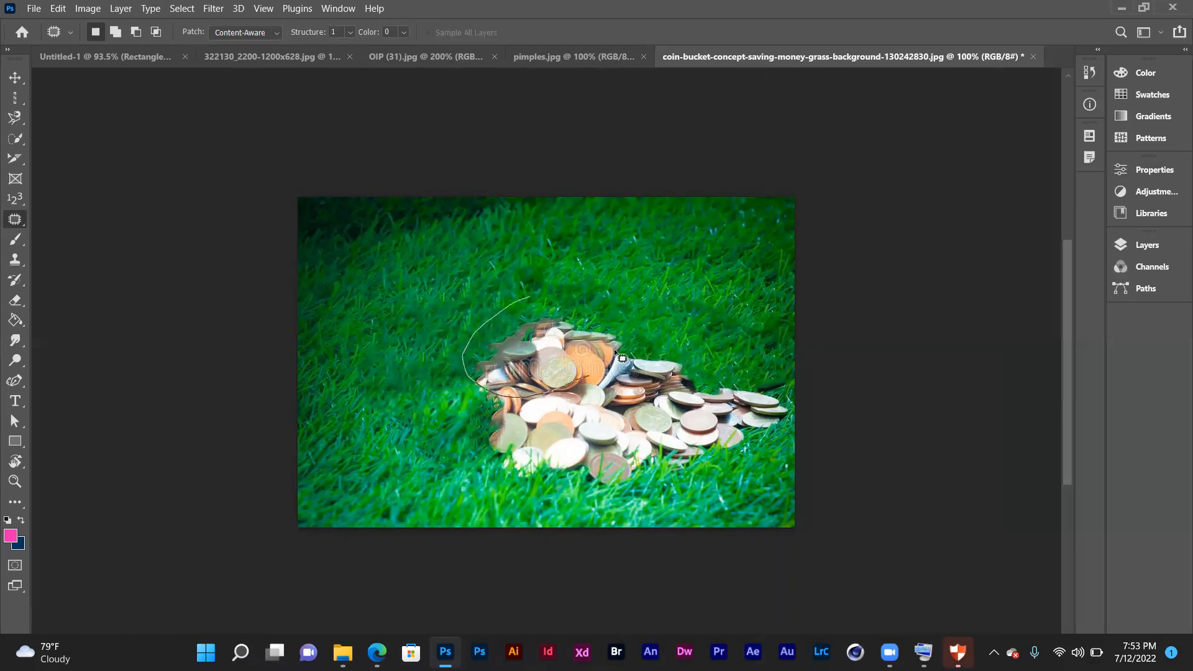
- Patch the coins and bucket remnants along the top centre and upper right of the remaining pile with grass
drag(523, 339, 438, 326)
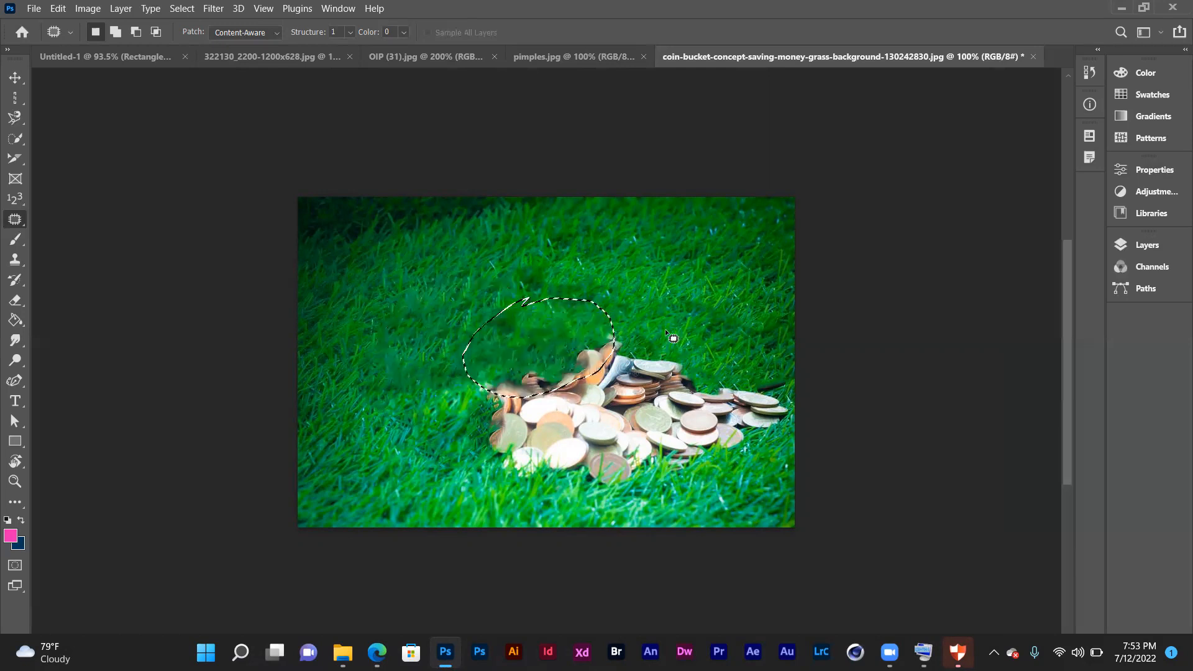
mouse_move(632, 319)
mouse_down()
mouse_move(573, 337)
mouse_move(551, 382)
mouse_move(643, 408)
mouse_up()
drag(635, 318, 635, 318)
drag(606, 365, 625, 314)
mouse_move(704, 373)
mouse_down()
mouse_move(670, 364)
mouse_move(631, 405)
mouse_move(694, 434)
mouse_move(724, 382)
mouse_move(681, 359)
mouse_move(669, 317)
mouse_up()
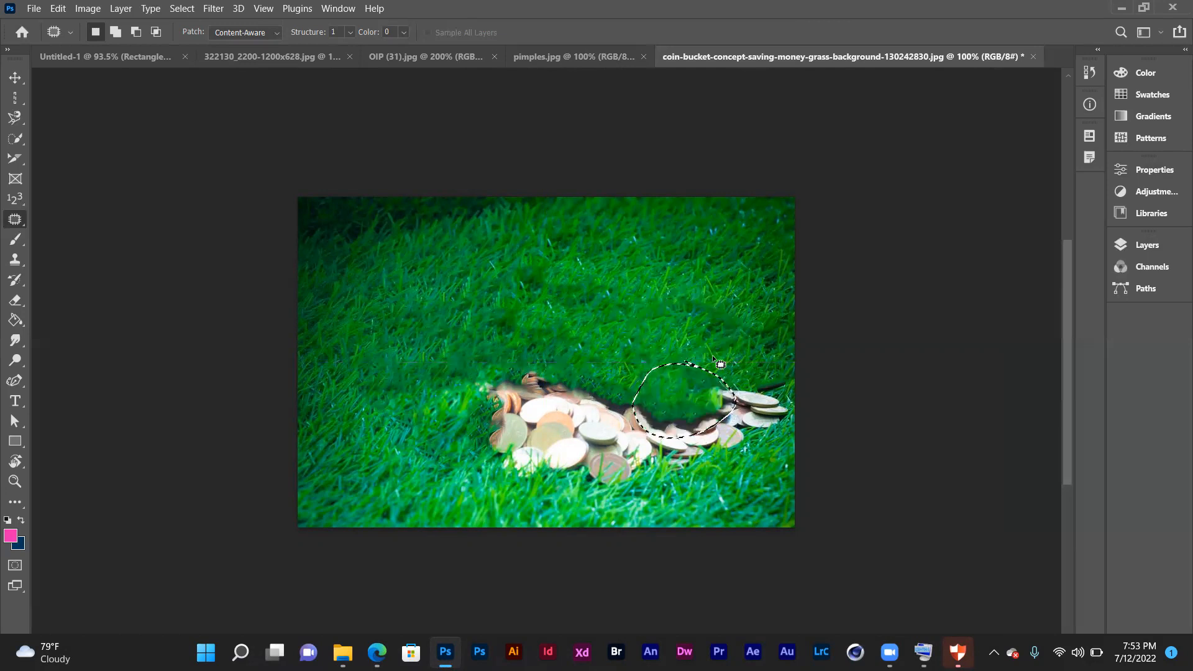
- Patch the remaining coins at the far right and lower right of the pile with grass
mouse_move(774, 368)
mouse_down()
mouse_move(703, 380)
mouse_move(687, 438)
mouse_move(759, 455)
mouse_move(794, 423)
mouse_move(762, 362)
mouse_up()
mouse_move(754, 409)
mouse_down()
mouse_move(762, 340)
mouse_move(751, 333)
mouse_up()
mouse_move(643, 397)
mouse_down()
mouse_move(641, 478)
mouse_move(709, 450)
mouse_move(696, 394)
mouse_move(640, 398)
mouse_move(706, 463)
mouse_move(772, 466)
mouse_move(678, 479)
mouse_up()
drag(588, 381, 555, 449)
mouse_move(587, 497)
mouse_down()
mouse_move(646, 460)
mouse_move(674, 390)
mouse_up()
drag(585, 390, 587, 302)
- Patch the last coin remnants in the pile's left and centre with grass and clear the selection
mouse_move(491, 360)
mouse_down()
mouse_move(462, 448)
mouse_move(500, 469)
mouse_up()
mouse_move(524, 386)
mouse_down()
mouse_move(492, 361)
mouse_move(459, 373)
mouse_up()
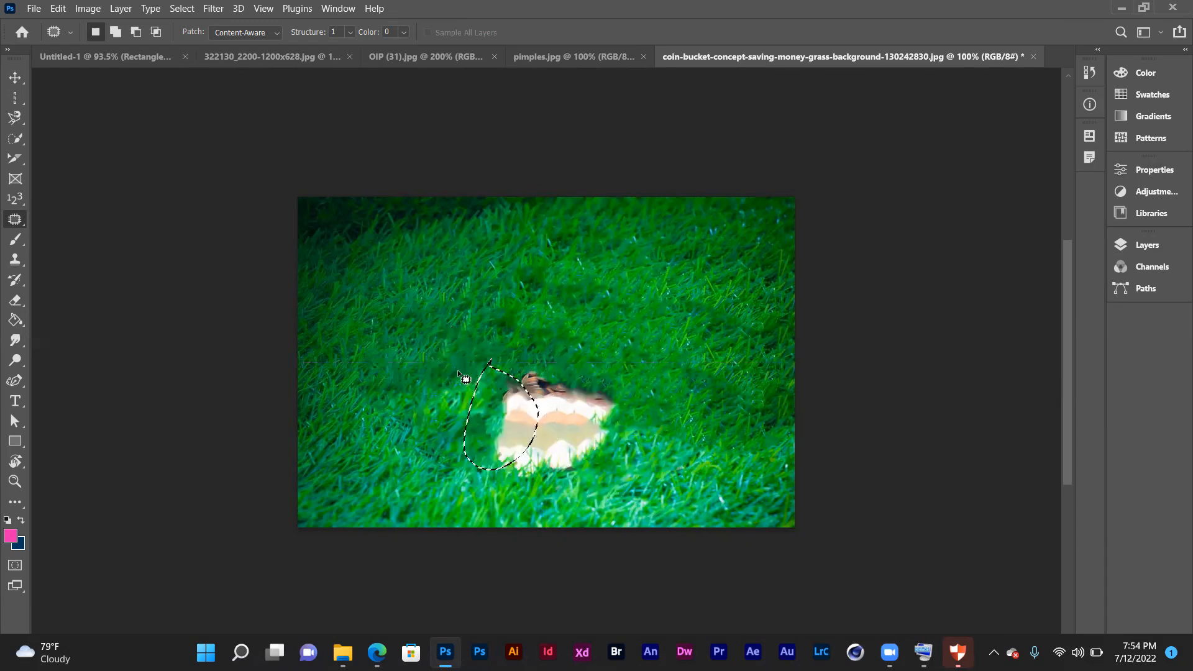
mouse_move(533, 358)
mouse_down()
mouse_move(485, 391)
mouse_move(487, 456)
mouse_move(526, 476)
mouse_move(650, 453)
mouse_move(658, 303)
mouse_move(515, 356)
mouse_move(467, 429)
mouse_move(464, 462)
mouse_move(502, 499)
mouse_move(551, 494)
mouse_move(614, 462)
mouse_move(640, 396)
mouse_up()
click(492, 354)
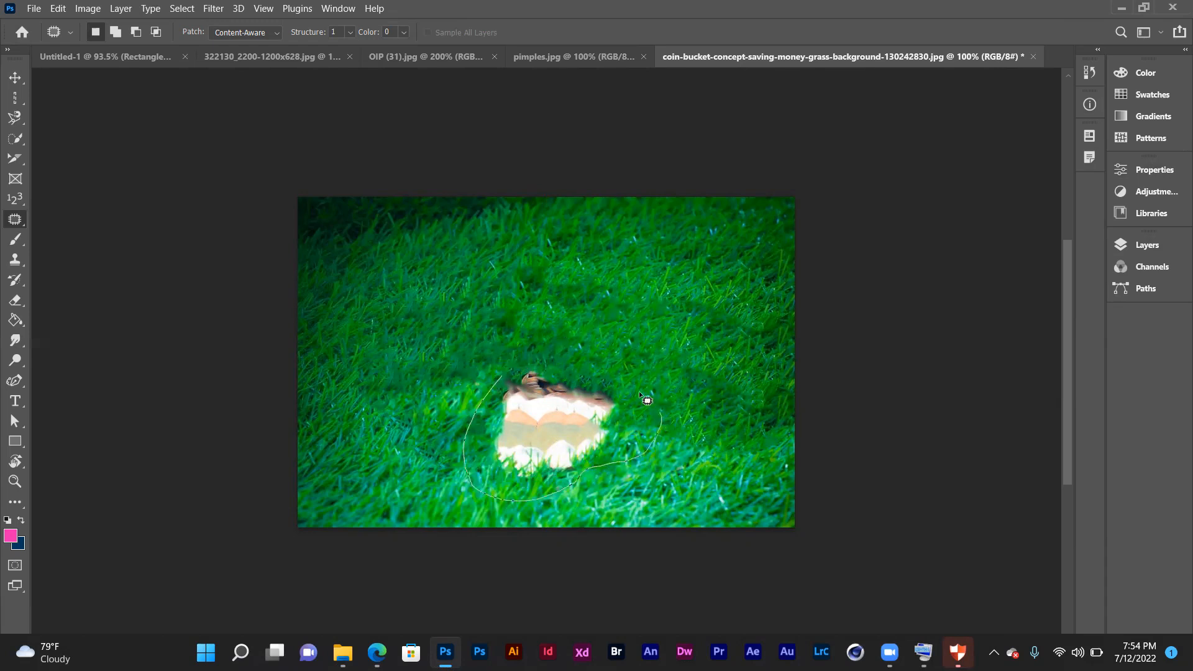
drag(506, 374, 502, 376)
mouse_move(520, 417)
mouse_down()
mouse_move(537, 303)
mouse_move(520, 222)
mouse_move(506, 274)
mouse_up()
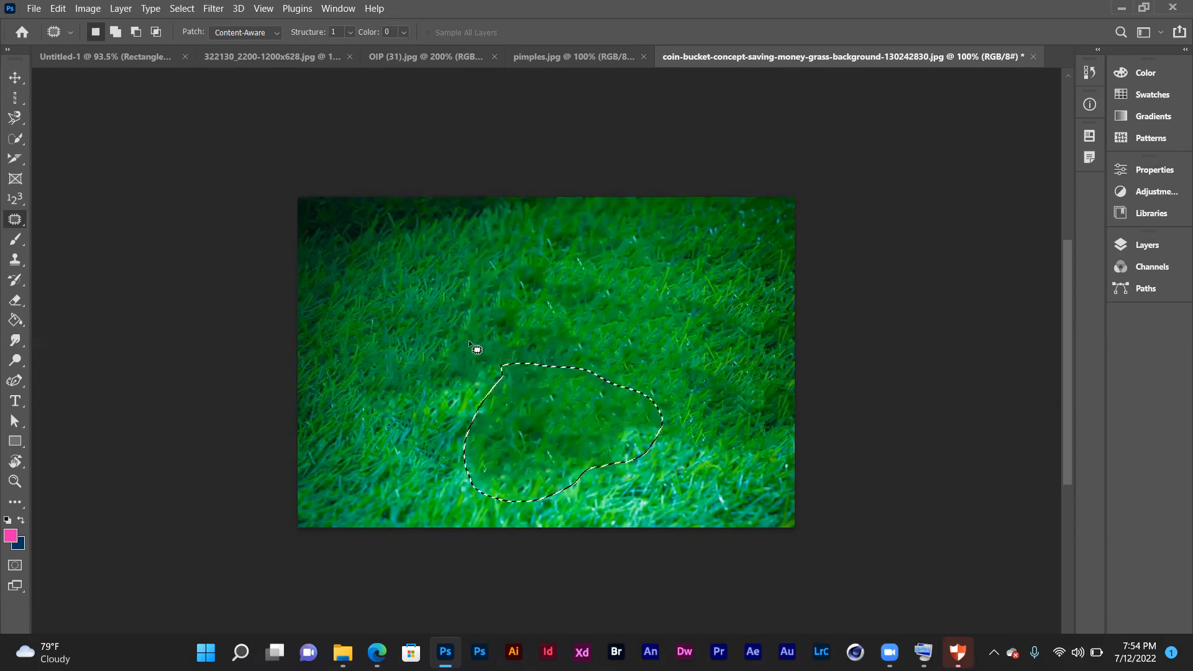
key(ctrl+d)
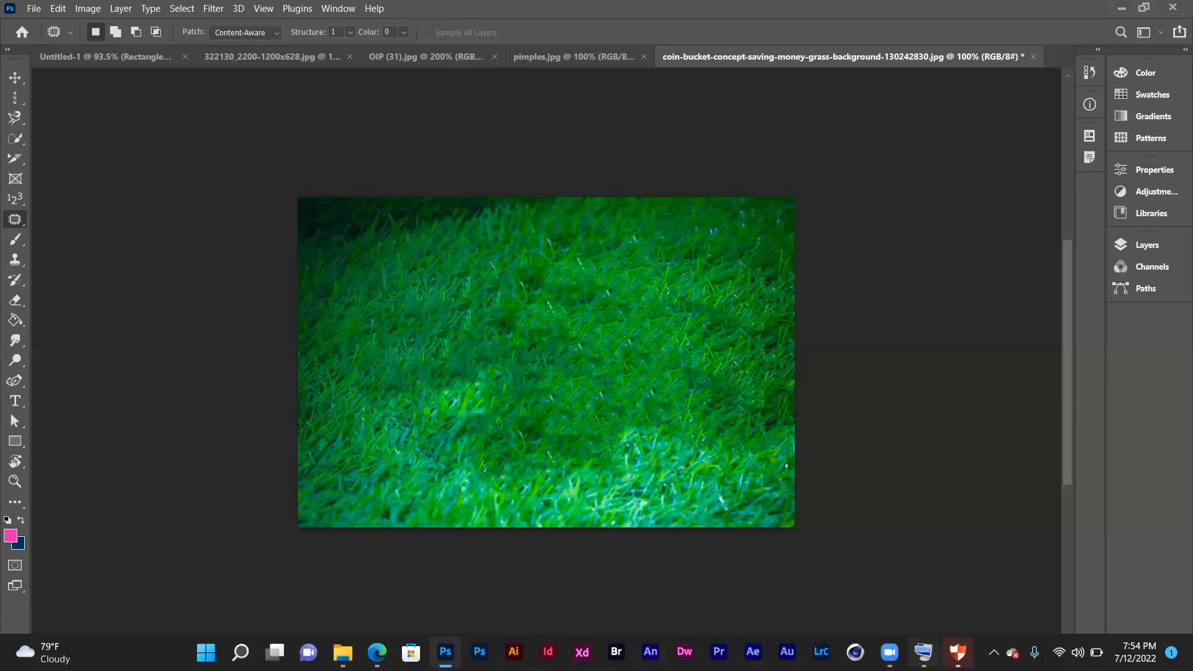
- Open USB Disk Security to view its threat list, and close its window
right_click(958, 652)
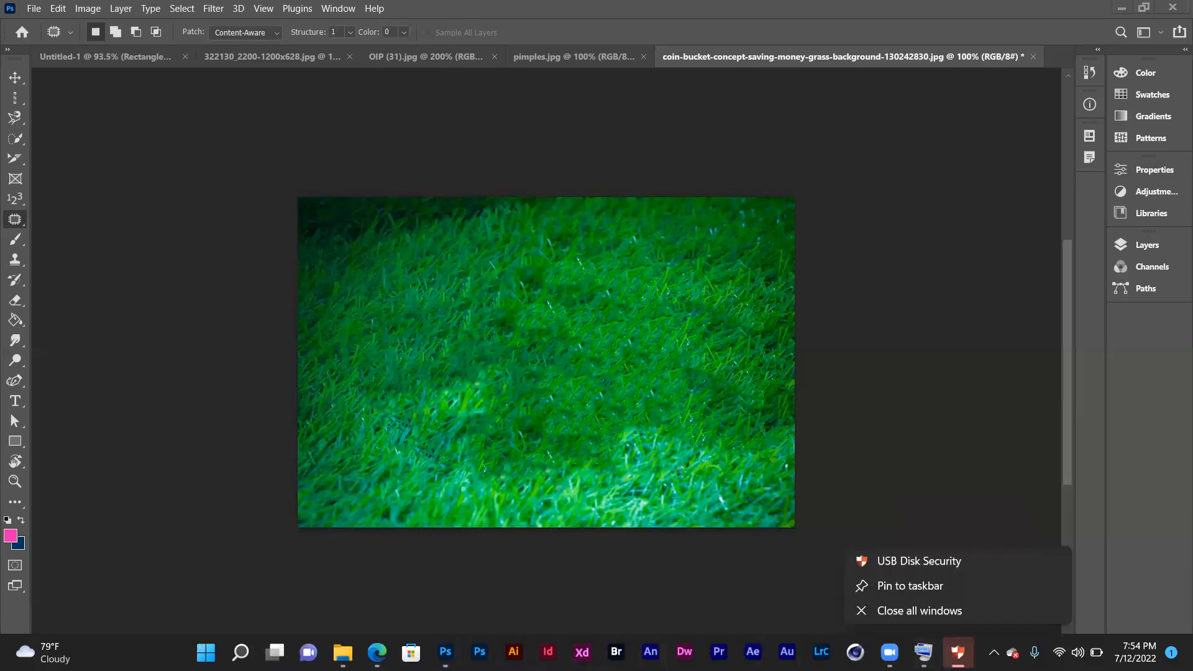
click(914, 563)
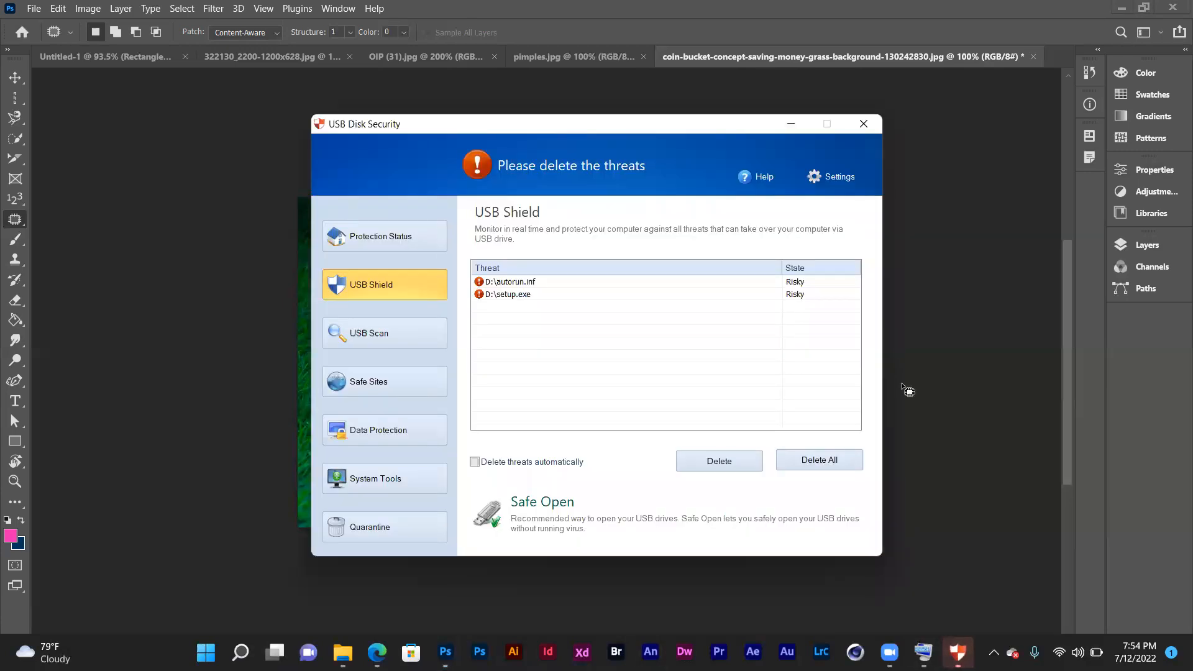
click(864, 124)
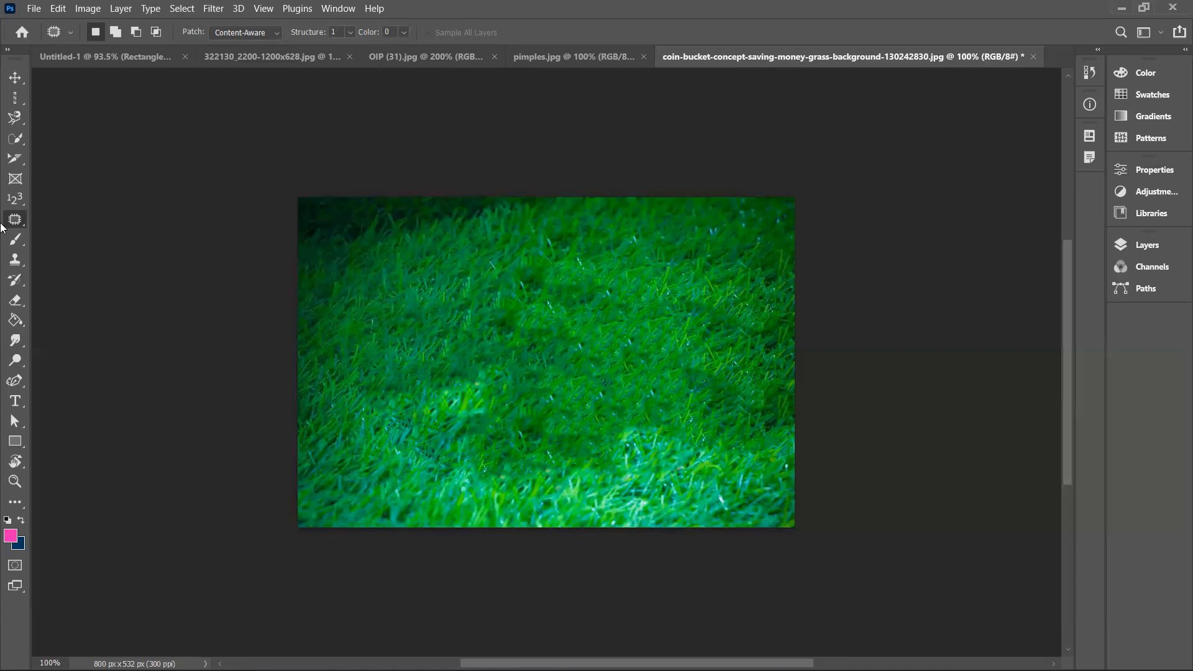
- Switch to the 322130_2200-1200x628.jpg document and activate the Content-Aware Move Tool
right_click(21, 219)
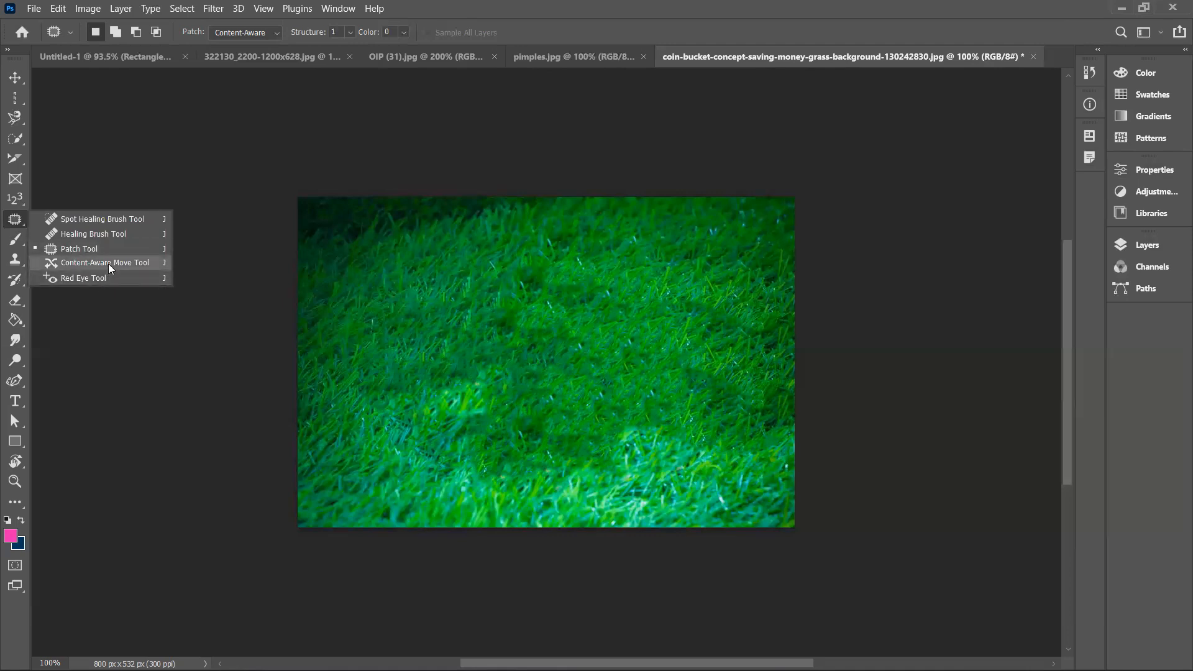
click(550, 62)
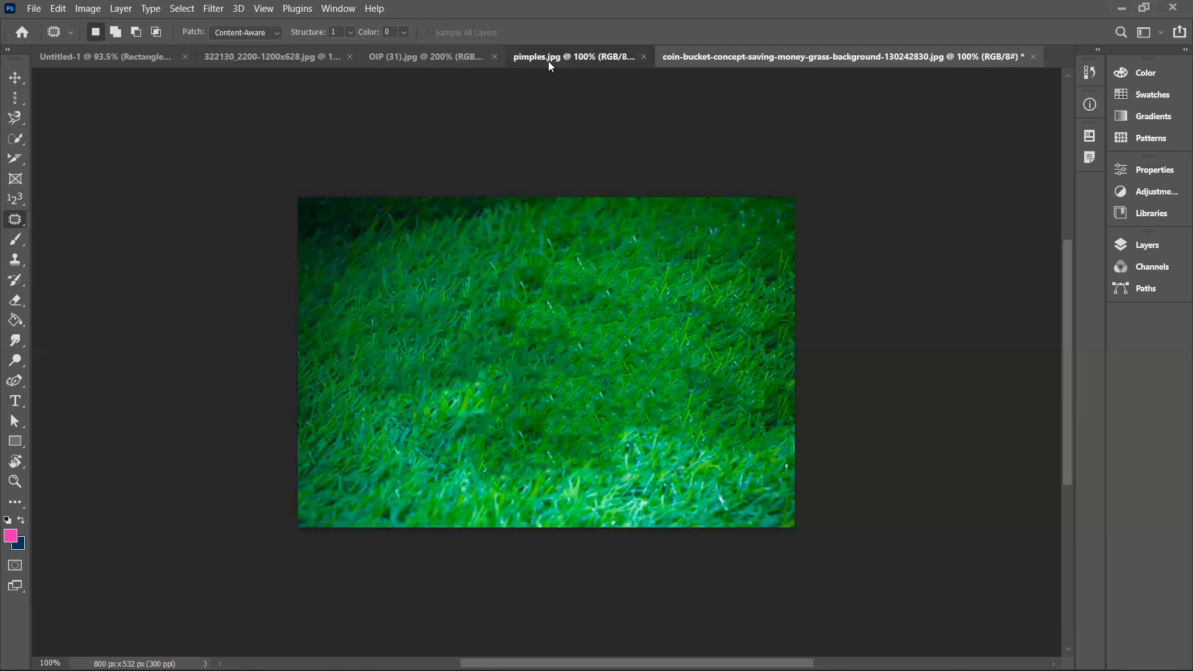
click(484, 58)
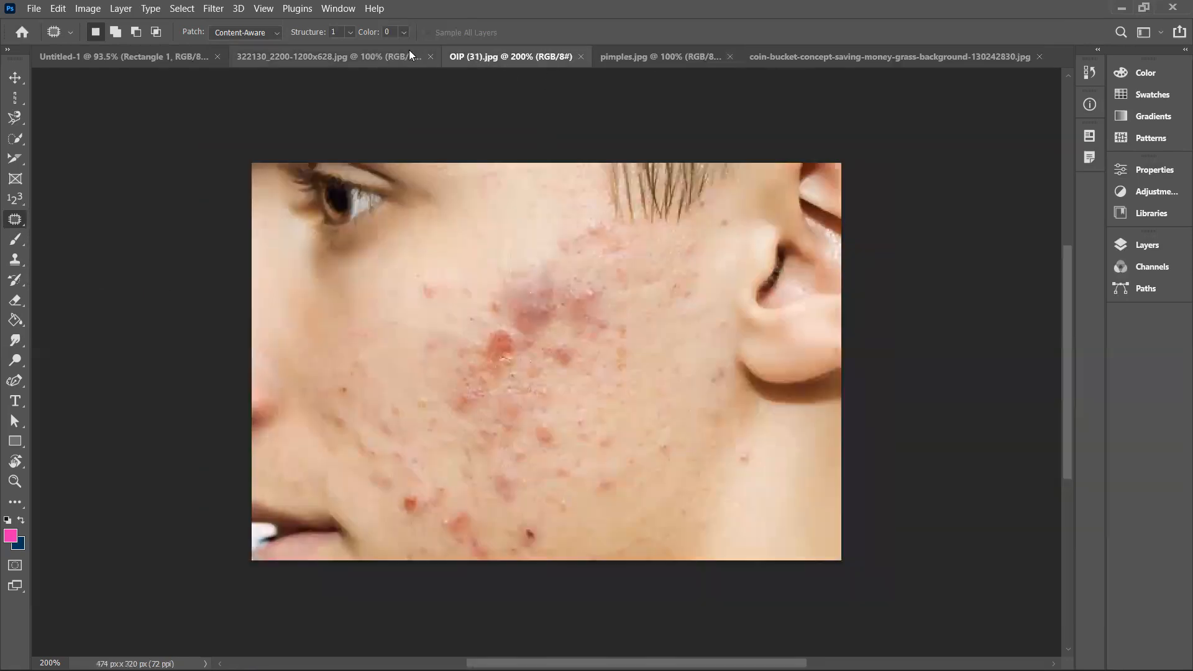
click(410, 56)
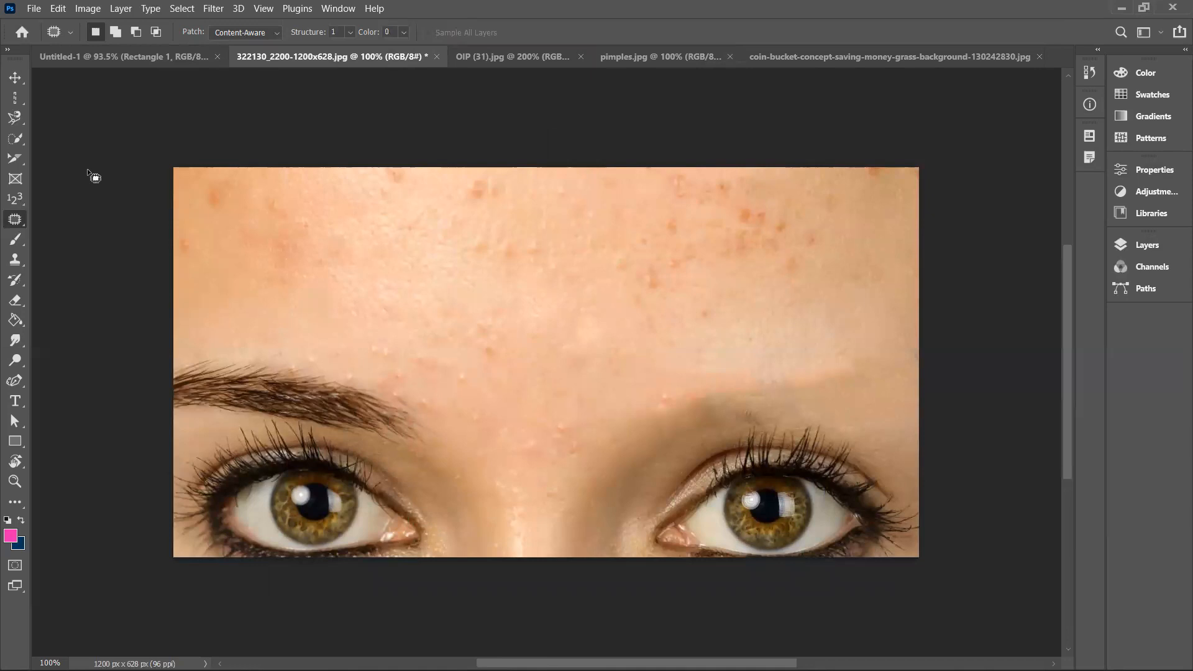
right_click(14, 222)
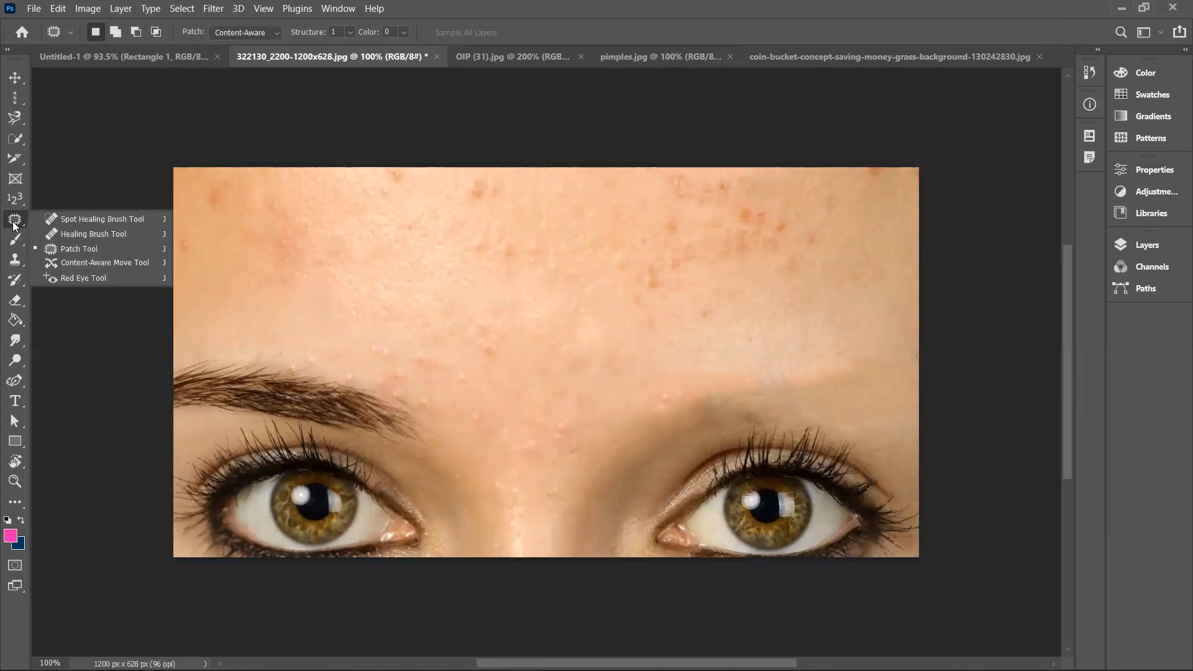
click(91, 265)
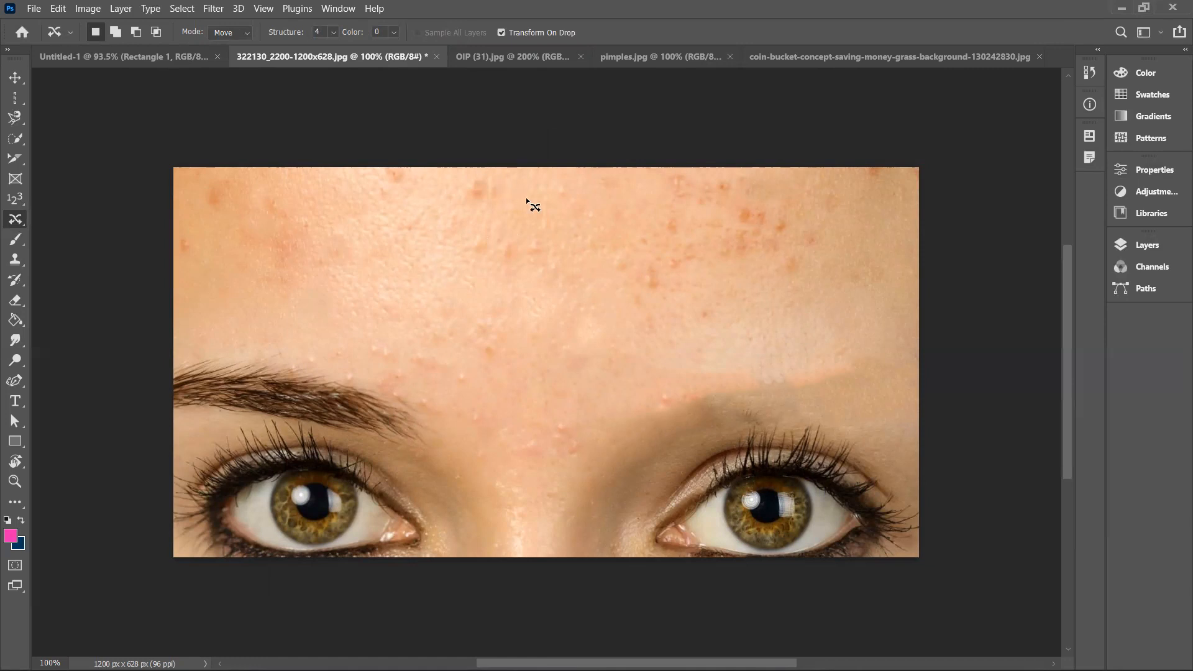
- Use Content-Aware Move to cover the upper forehead's red spot with clear skin, and relocate a mid-forehead patch to above the left eyebrow
mouse_move(530, 201)
mouse_down()
mouse_move(520, 236)
mouse_move(559, 247)
mouse_move(566, 196)
mouse_move(468, 194)
mouse_up()
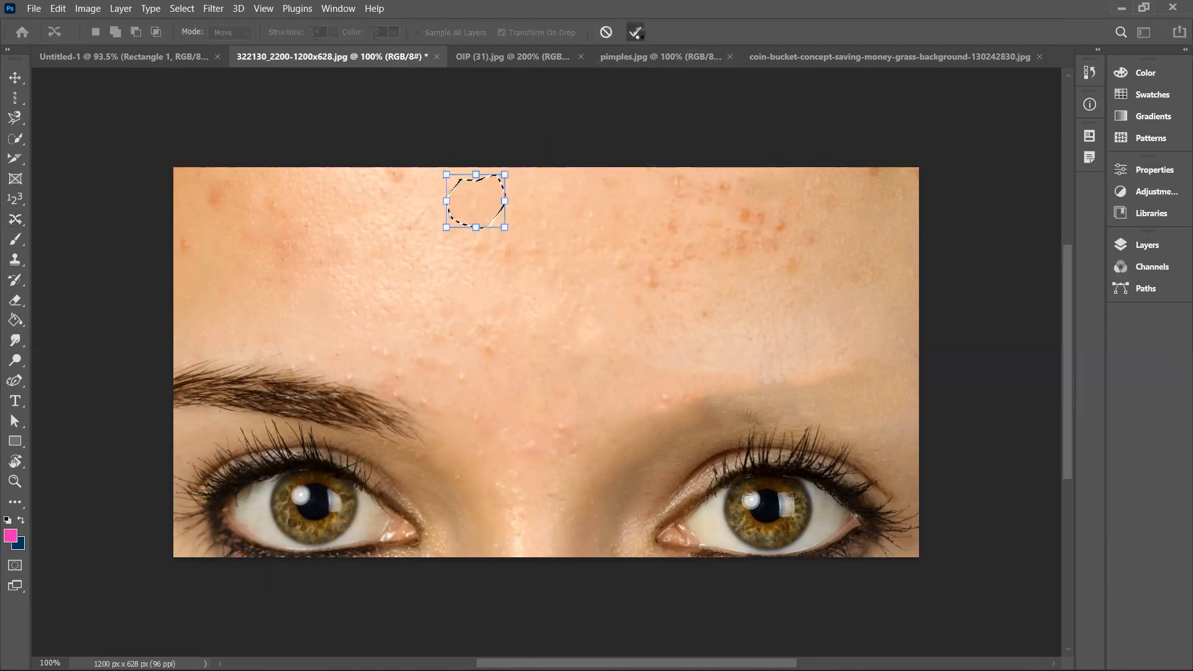
click(634, 32)
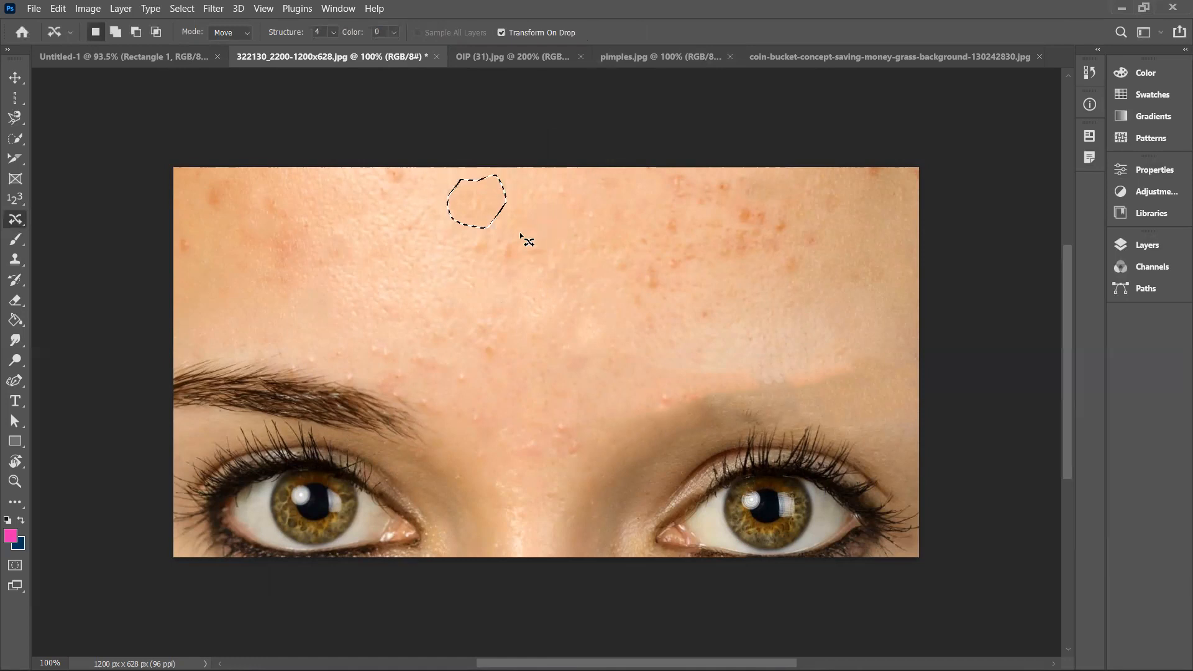
mouse_move(515, 236)
mouse_down()
mouse_move(491, 261)
mouse_move(509, 287)
mouse_move(562, 262)
mouse_move(557, 241)
mouse_move(510, 234)
mouse_move(440, 311)
mouse_move(411, 323)
mouse_move(384, 302)
mouse_move(497, 260)
mouse_move(389, 306)
mouse_up()
click(635, 31)
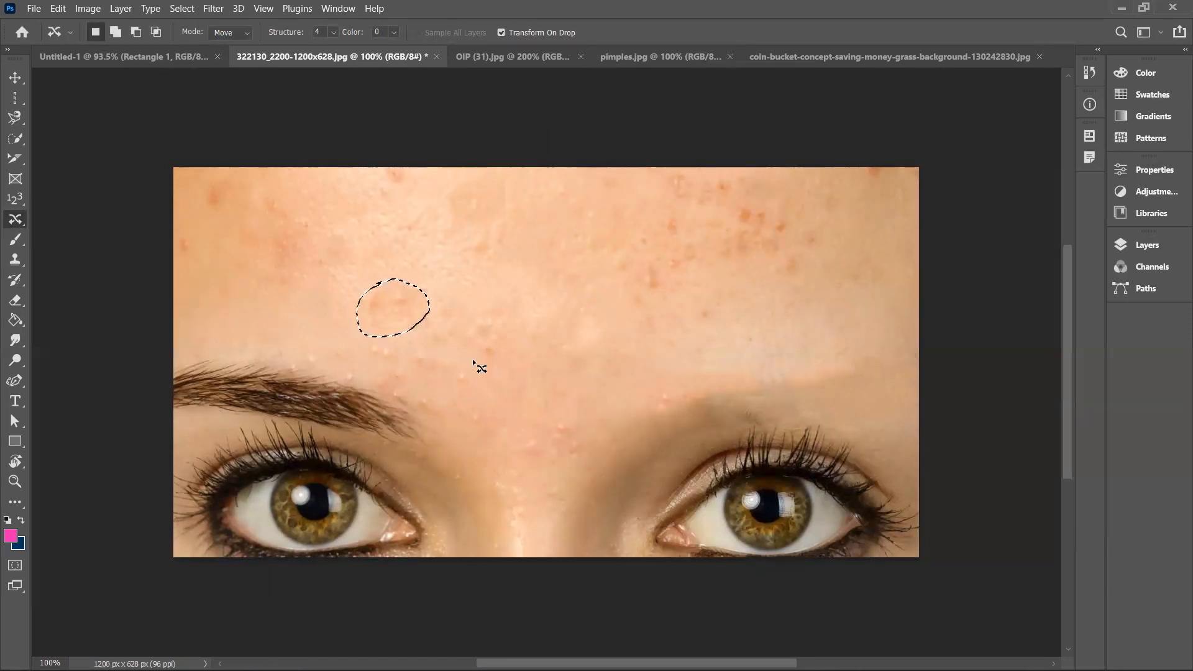
- Move the left eyebrow to the bare brow area above the right eye with the Content-Aware Move Tool
mouse_move(249, 353)
mouse_down()
mouse_move(187, 355)
mouse_move(157, 398)
mouse_move(180, 420)
mouse_move(289, 422)
mouse_move(344, 441)
mouse_move(433, 450)
mouse_move(434, 408)
mouse_move(346, 364)
mouse_move(235, 349)
mouse_move(594, 348)
mouse_move(722, 377)
mouse_up()
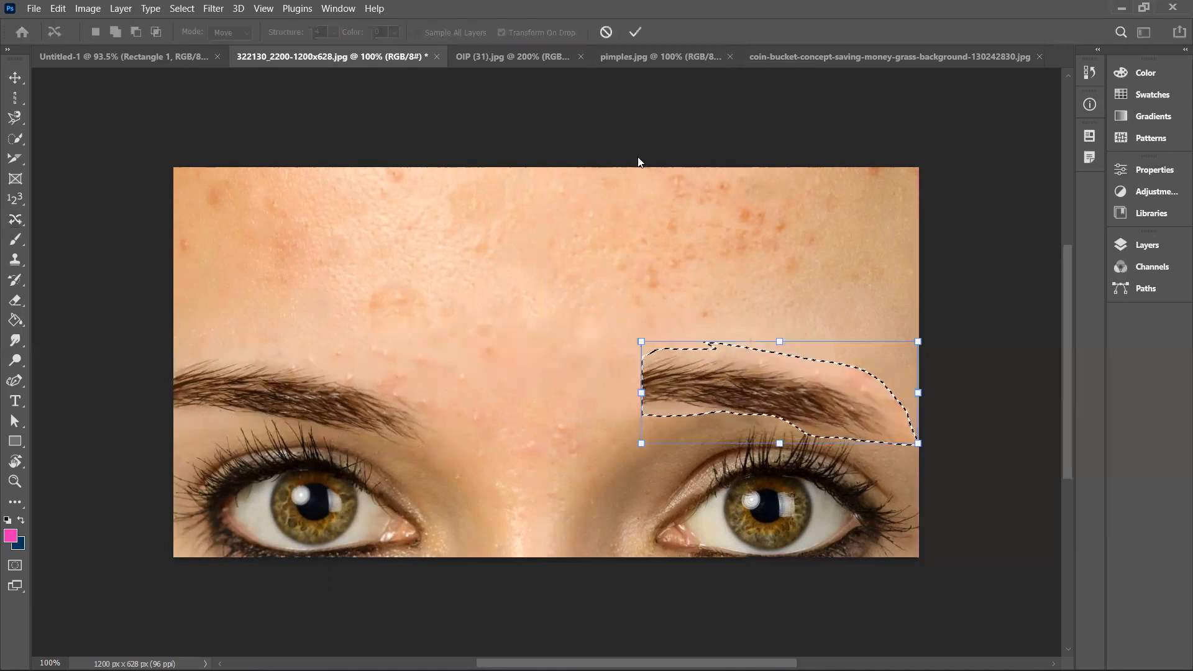
click(635, 32)
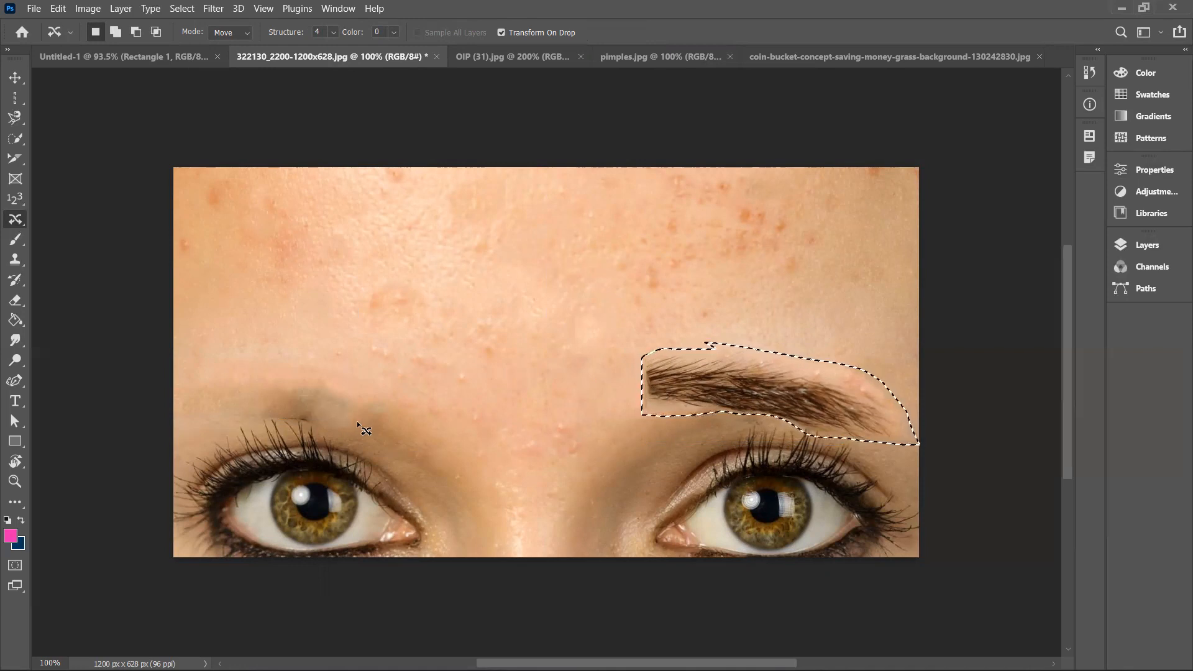
- Deselect the relocated eyebrow in the 322130_2200-1200x628.jpg document
click(480, 60)
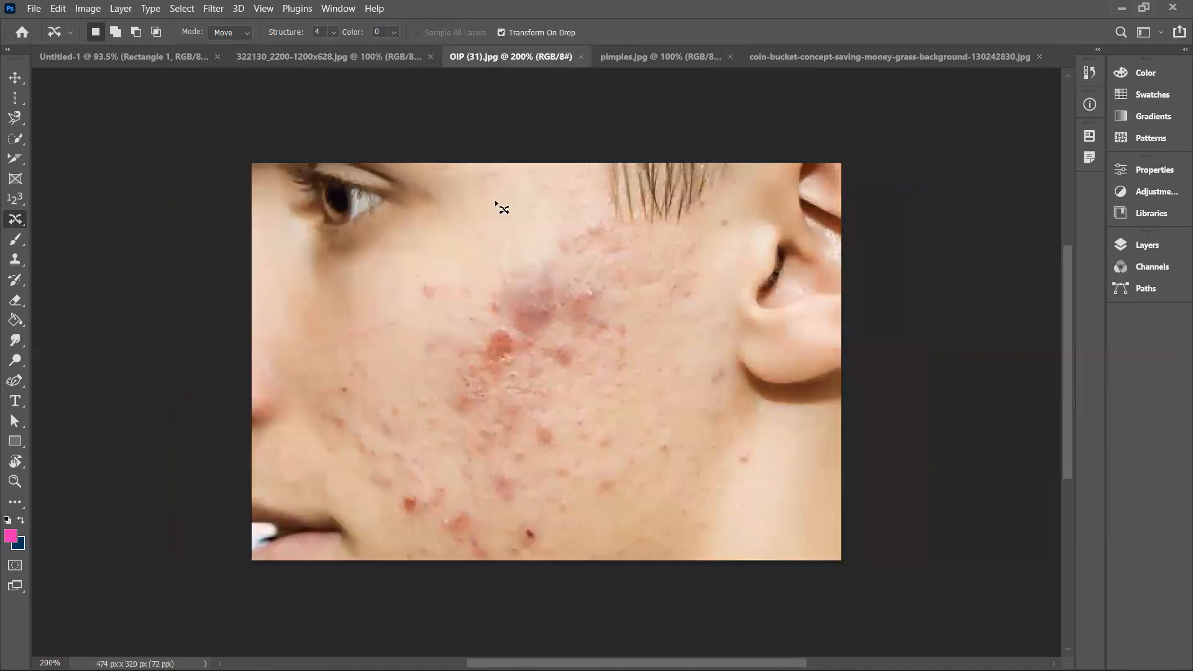
click(361, 58)
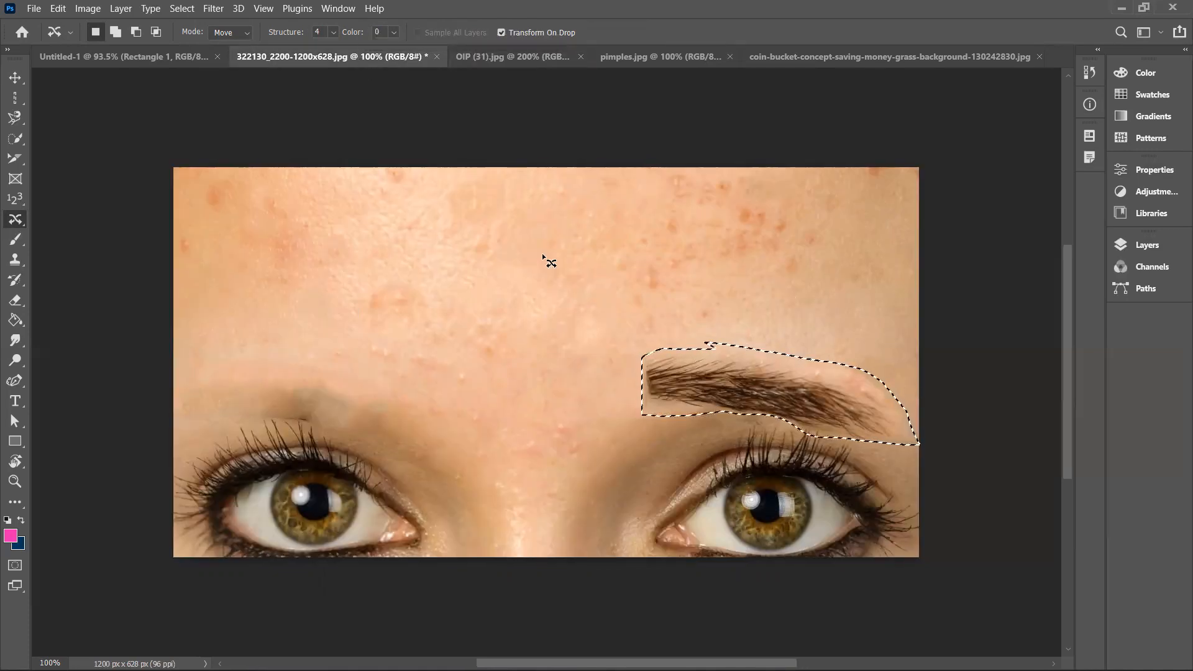
click(182, 9)
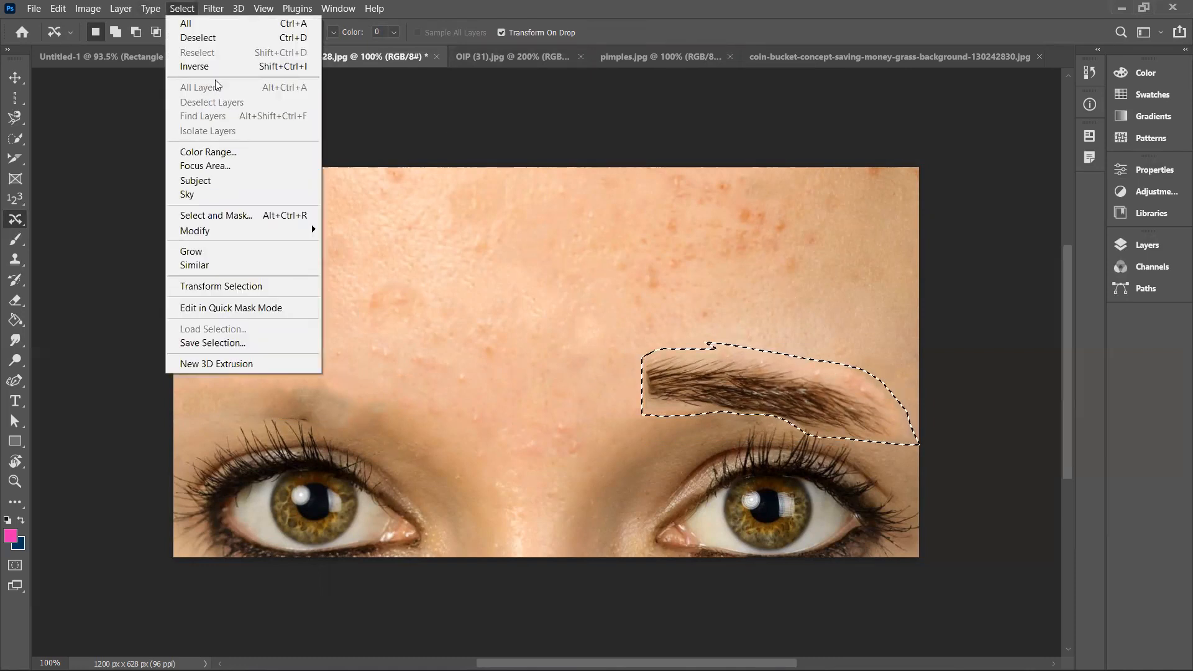
click(215, 38)
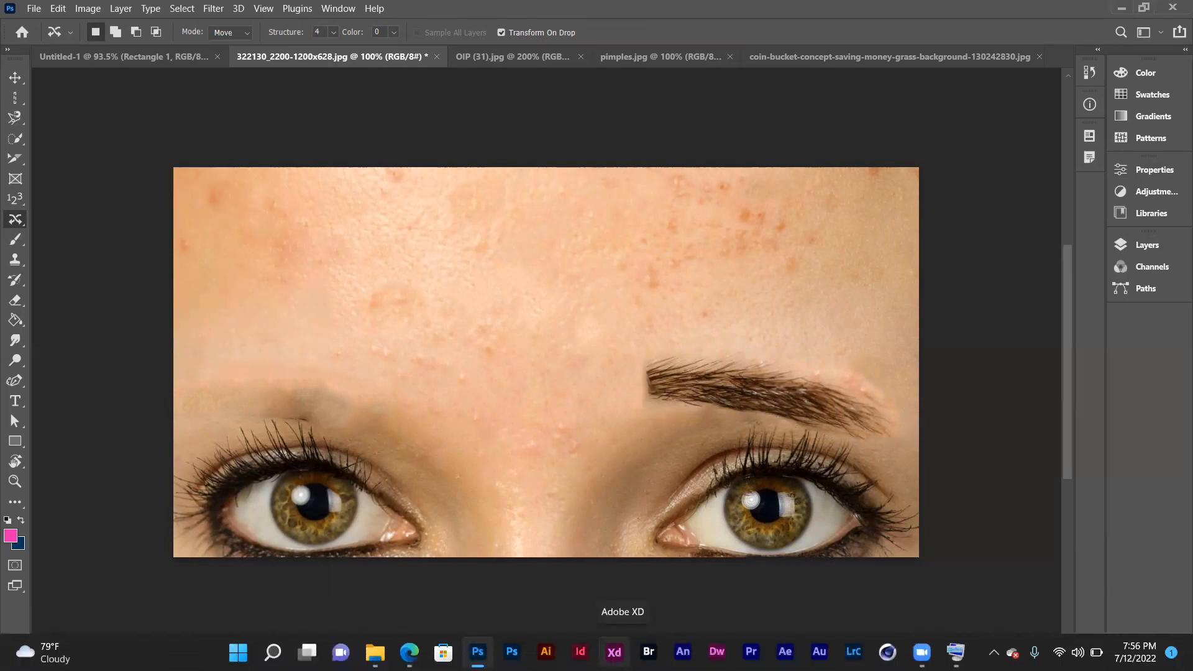
- Activate the Red Eye Tool and look through the open documents for a suitable photo, ending on Untitled-1
click(20, 225)
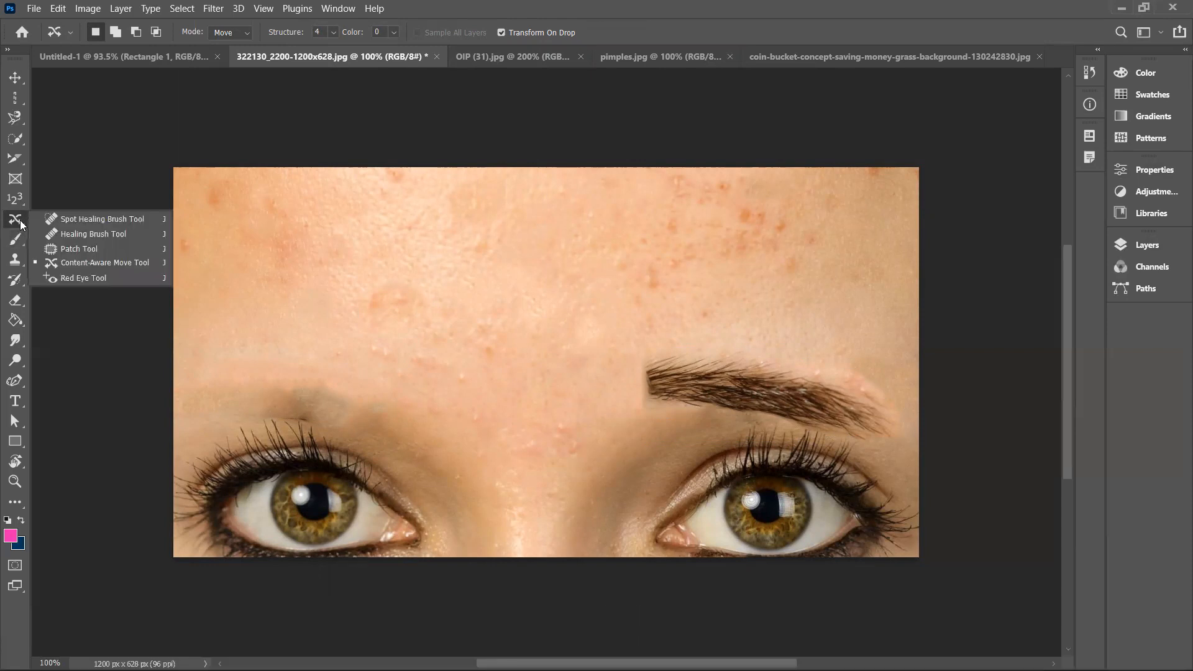
click(82, 278)
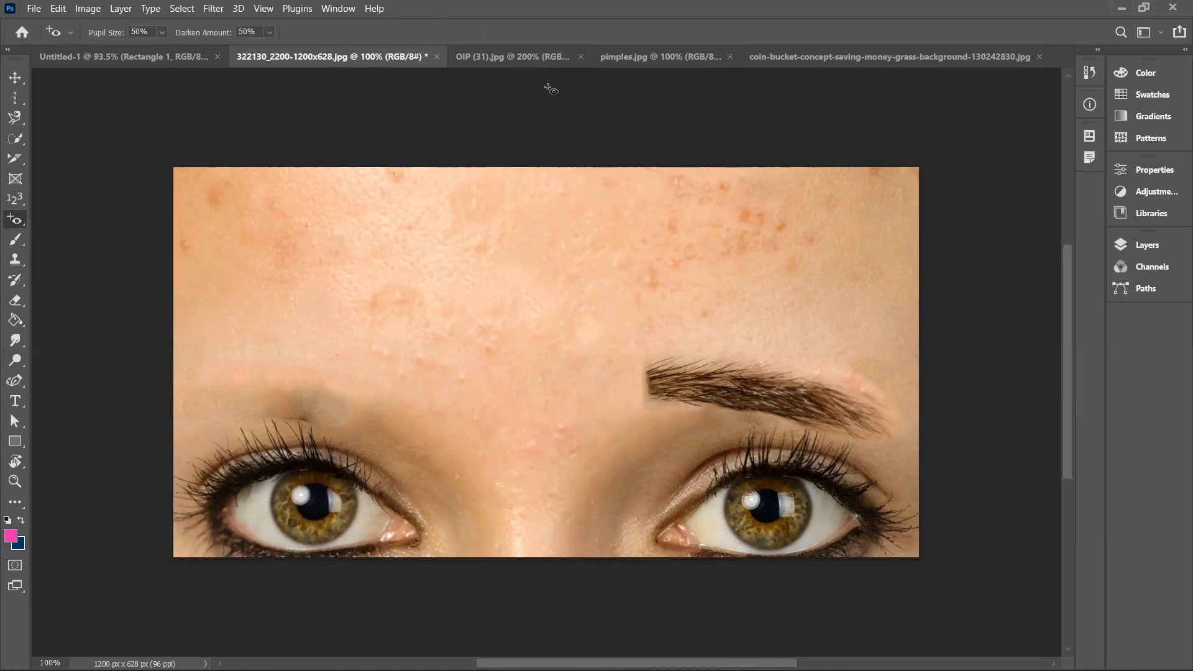
click(662, 57)
click(774, 55)
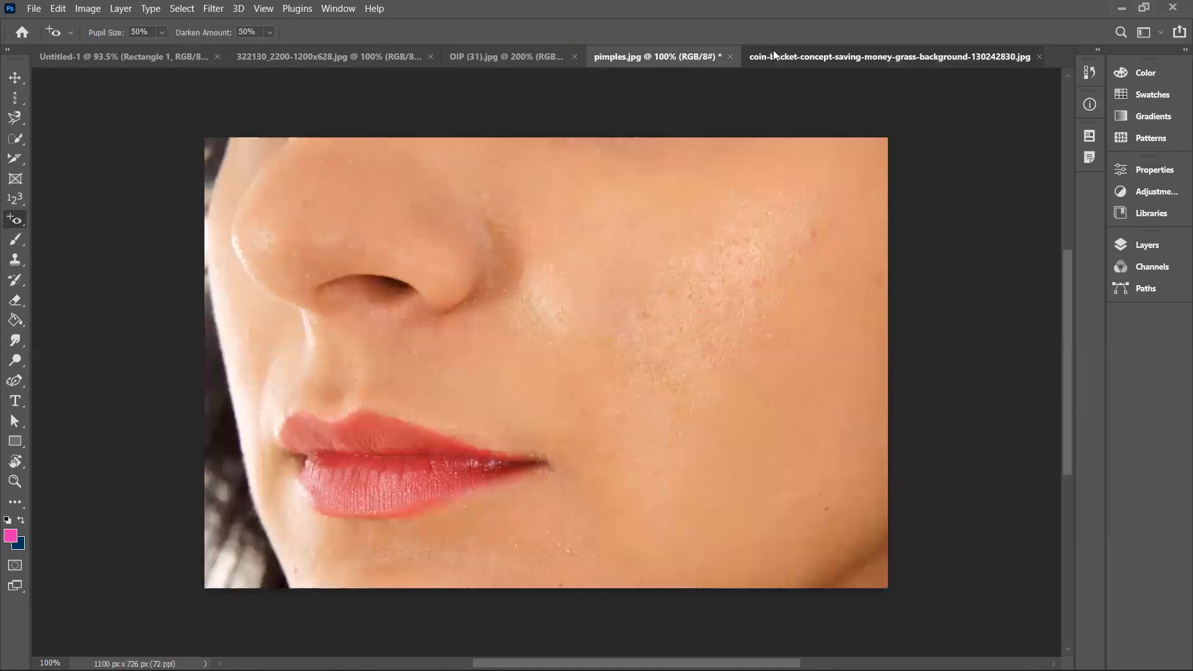
click(401, 59)
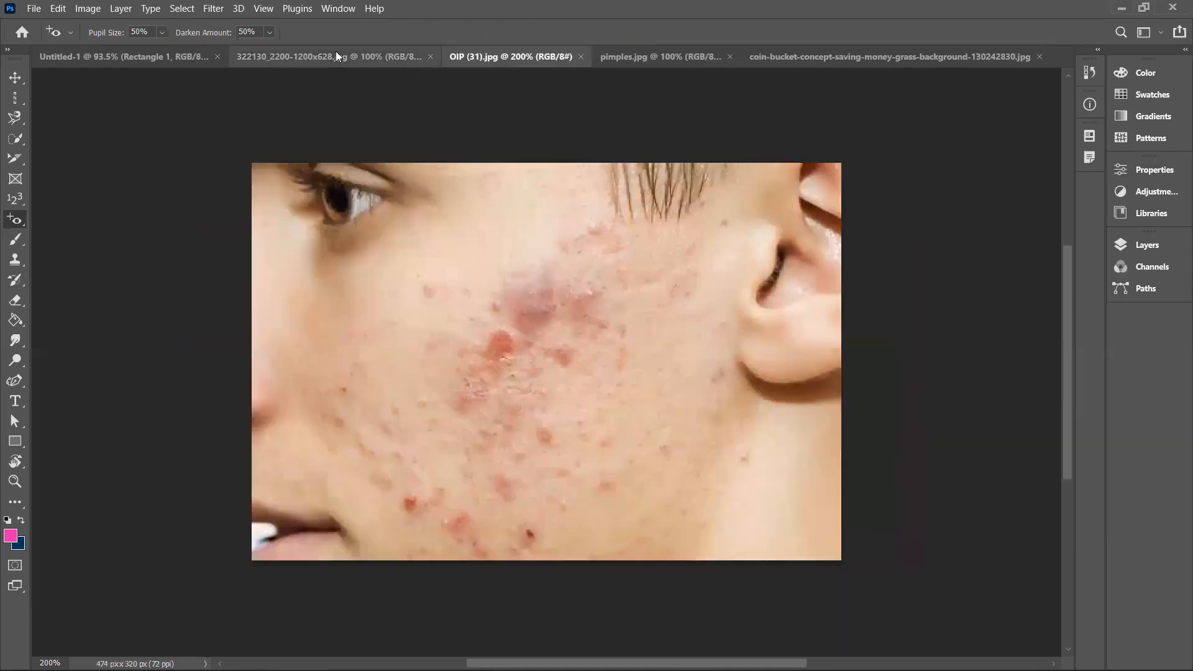
click(323, 57)
click(184, 57)
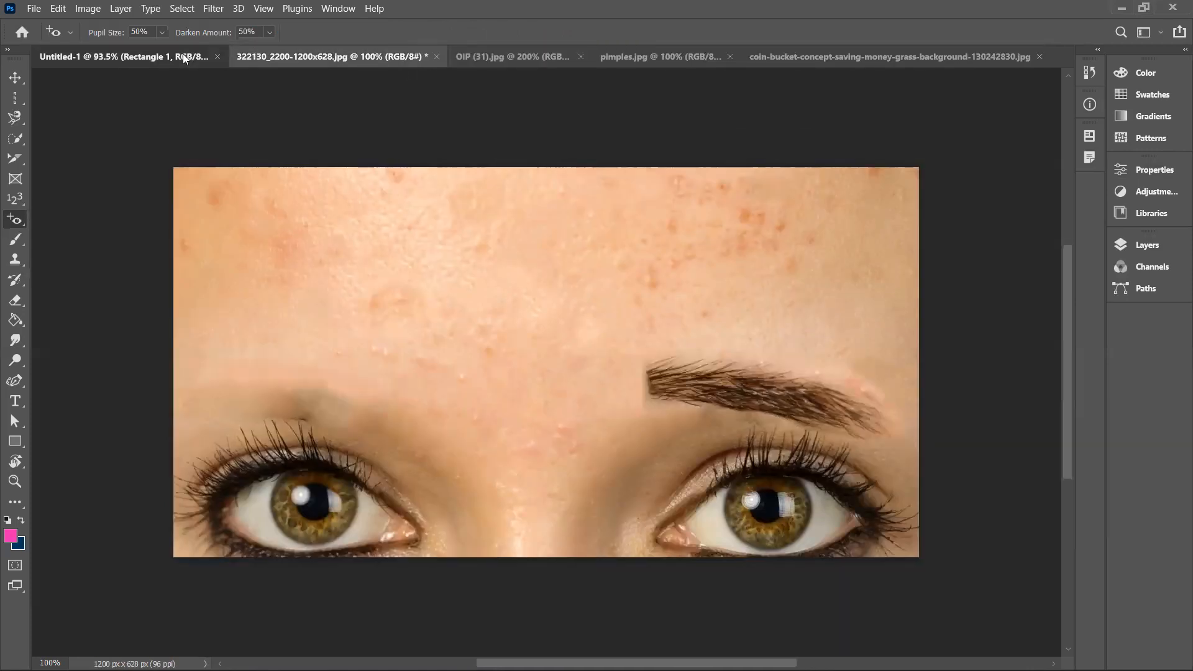
- Switch to Google Chrome and bring up the On-Screen Keyboard
mouse_move(957, 657)
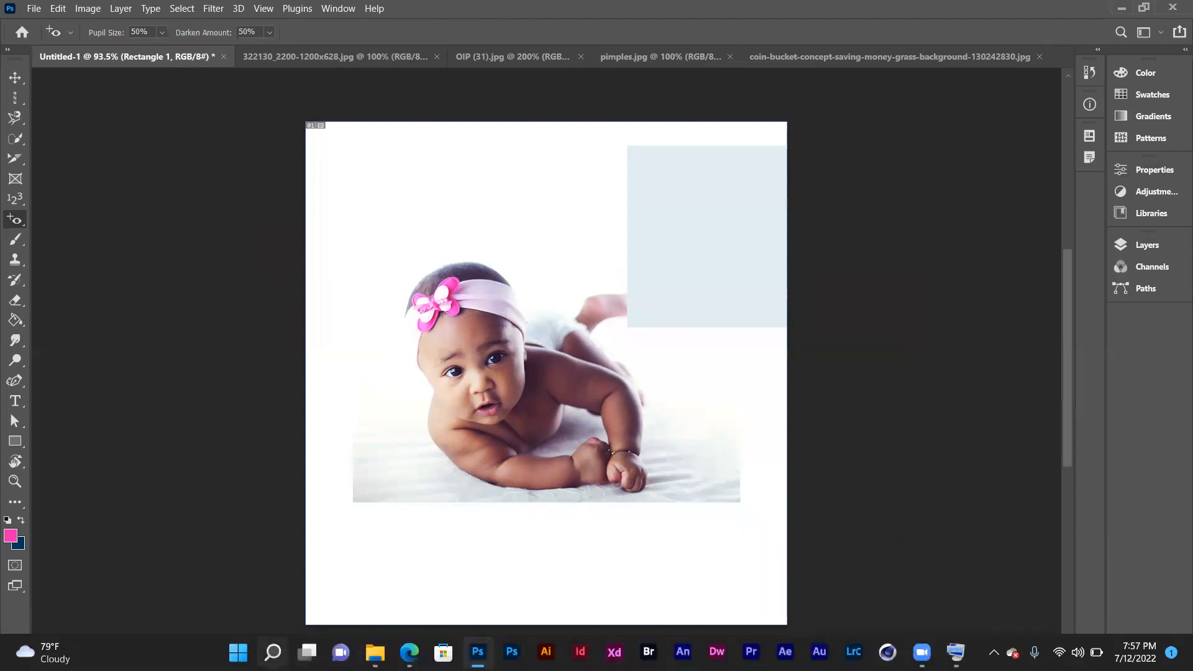
click(274, 652)
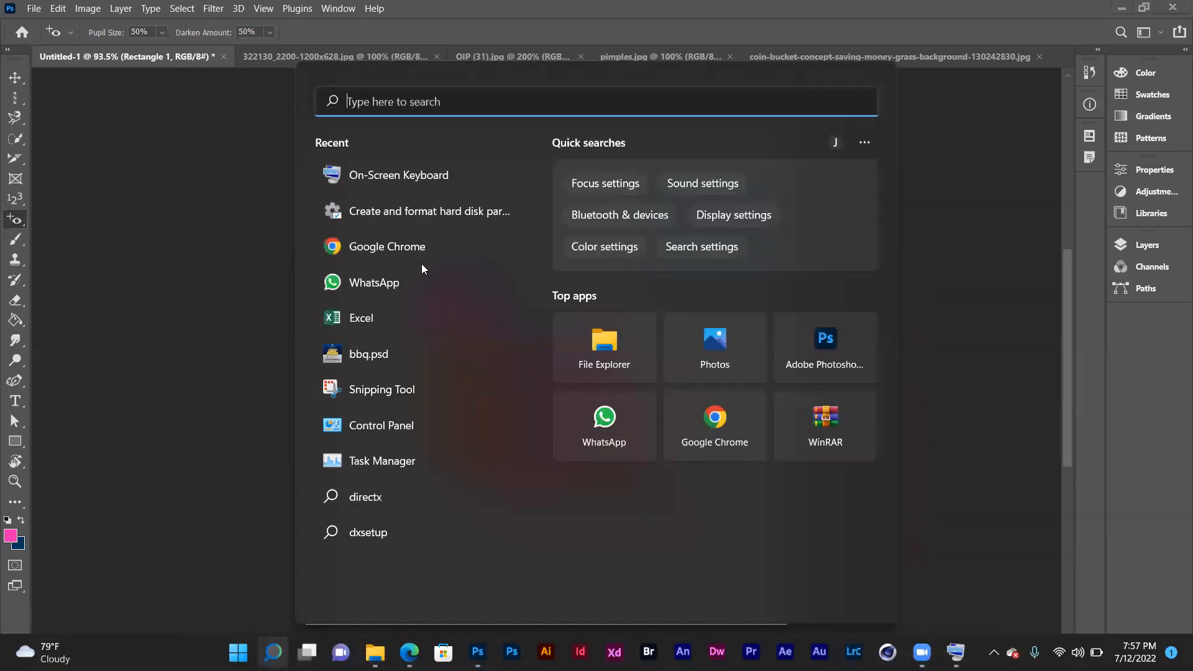
key(Escape)
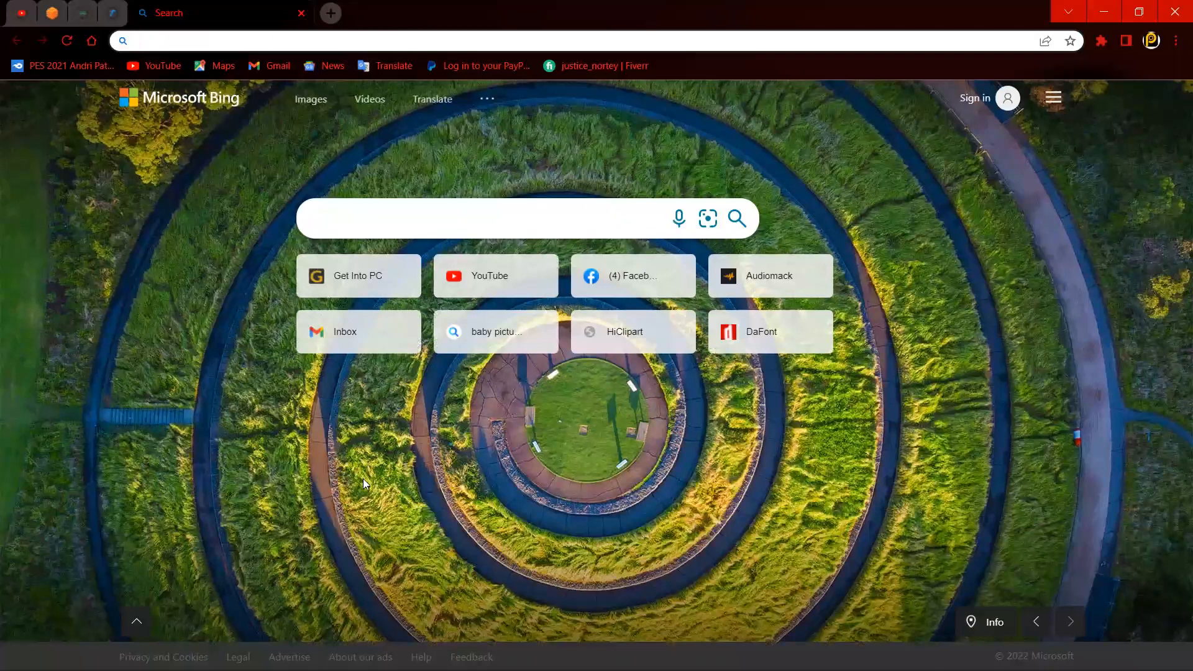
mouse_move(754, 669)
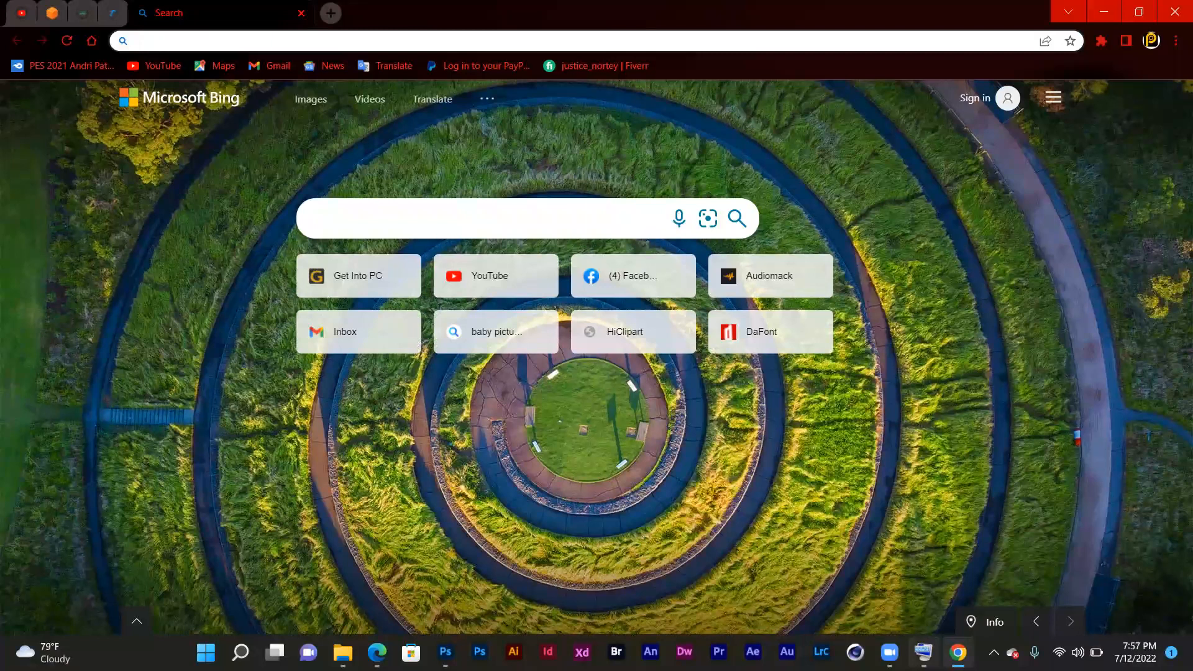
click(923, 651)
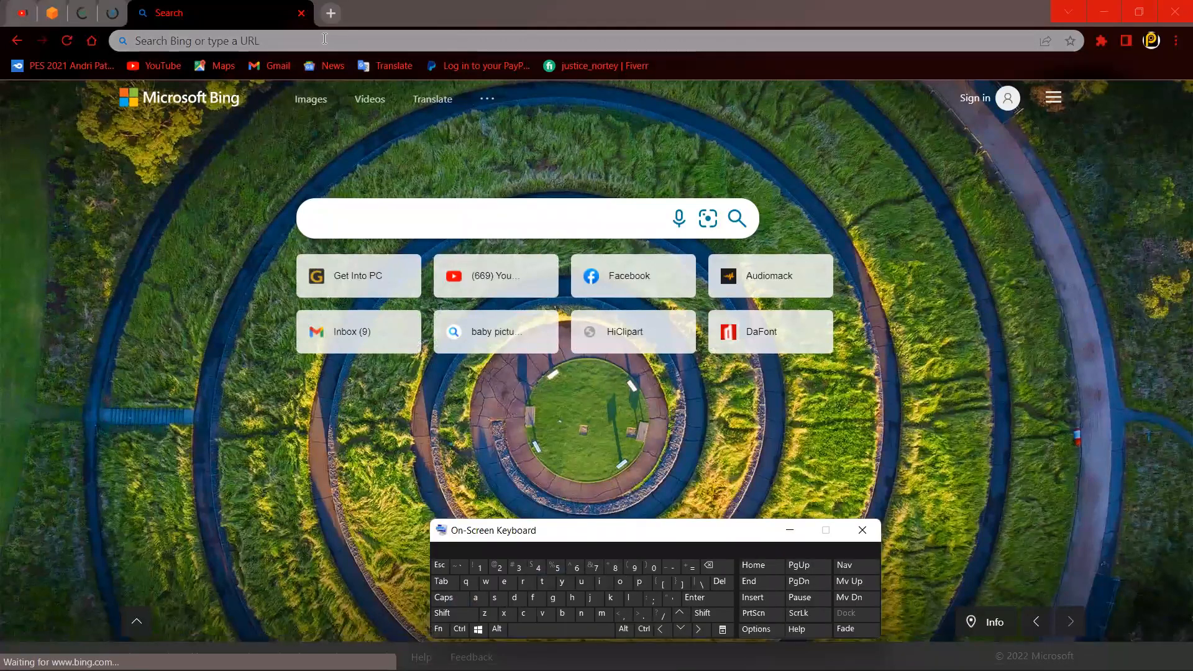
- Search Bing for "red eye images"
click(325, 39)
click(526, 581)
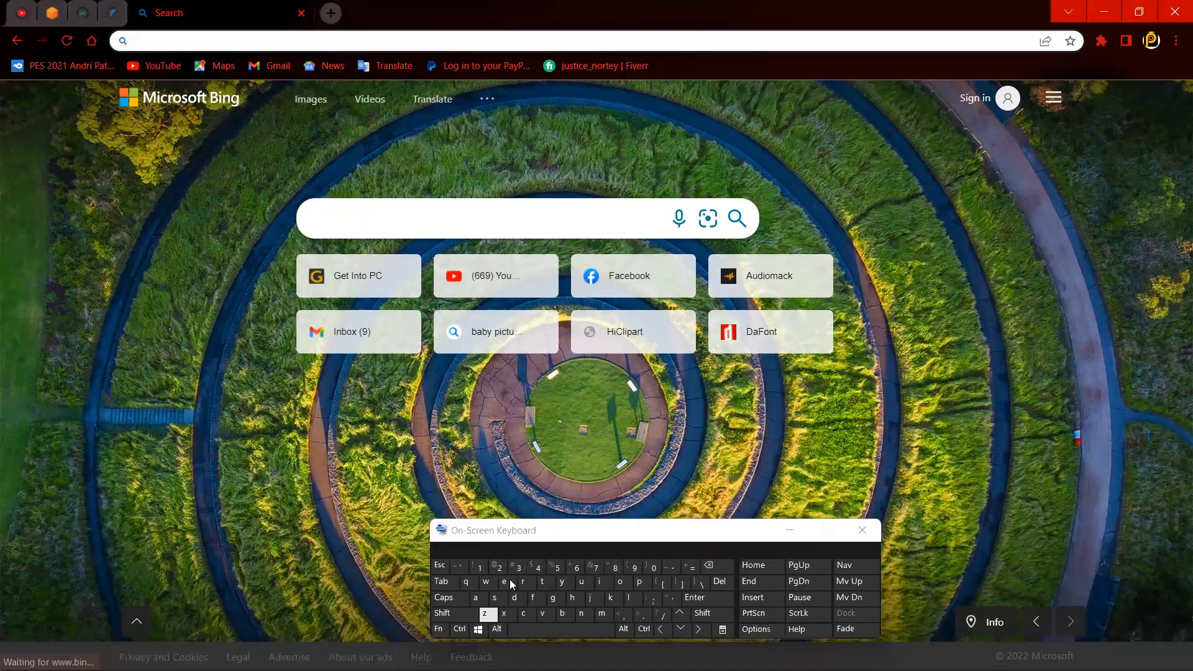
click(505, 580)
click(517, 602)
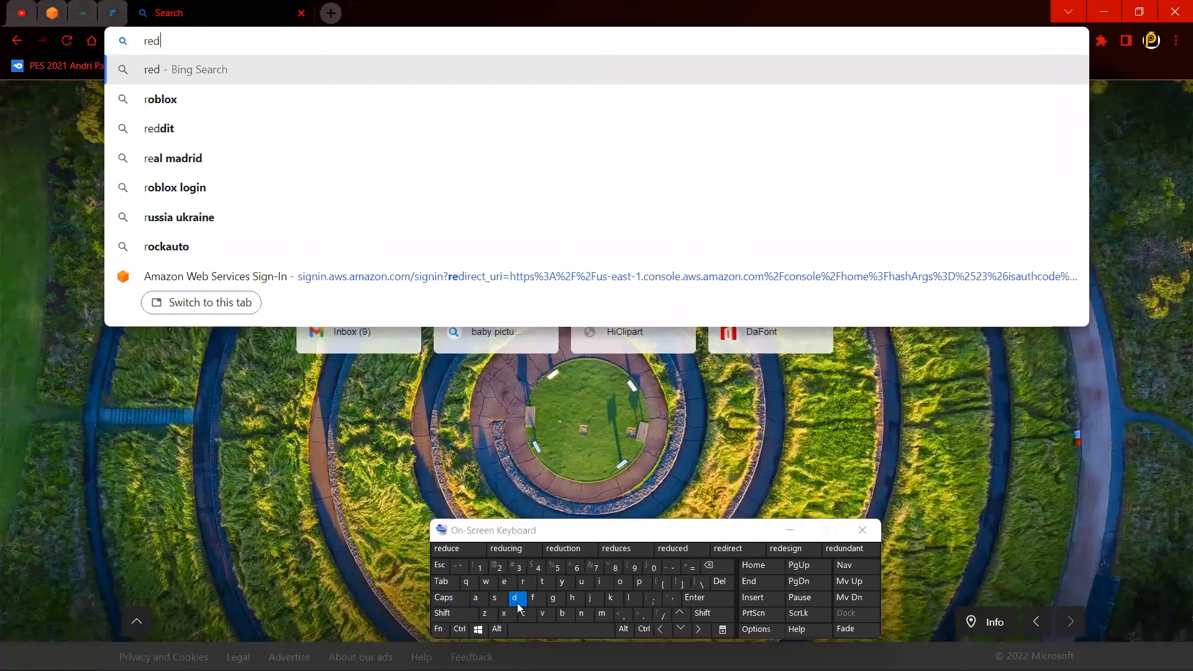
click(501, 569)
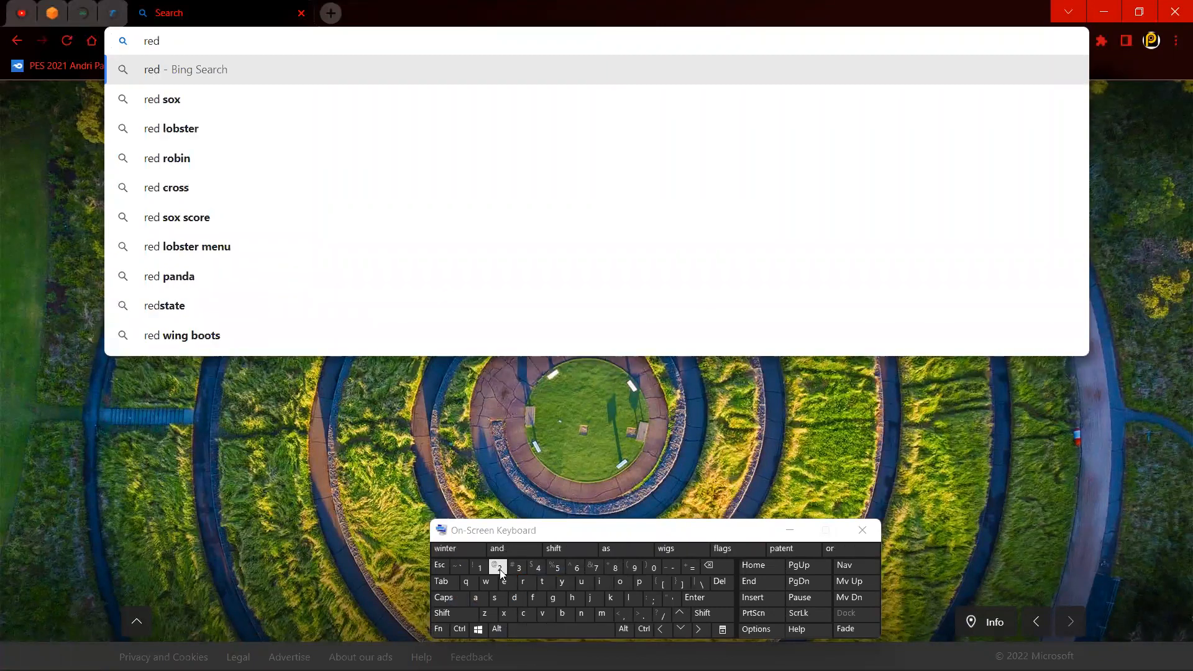
click(507, 582)
click(563, 582)
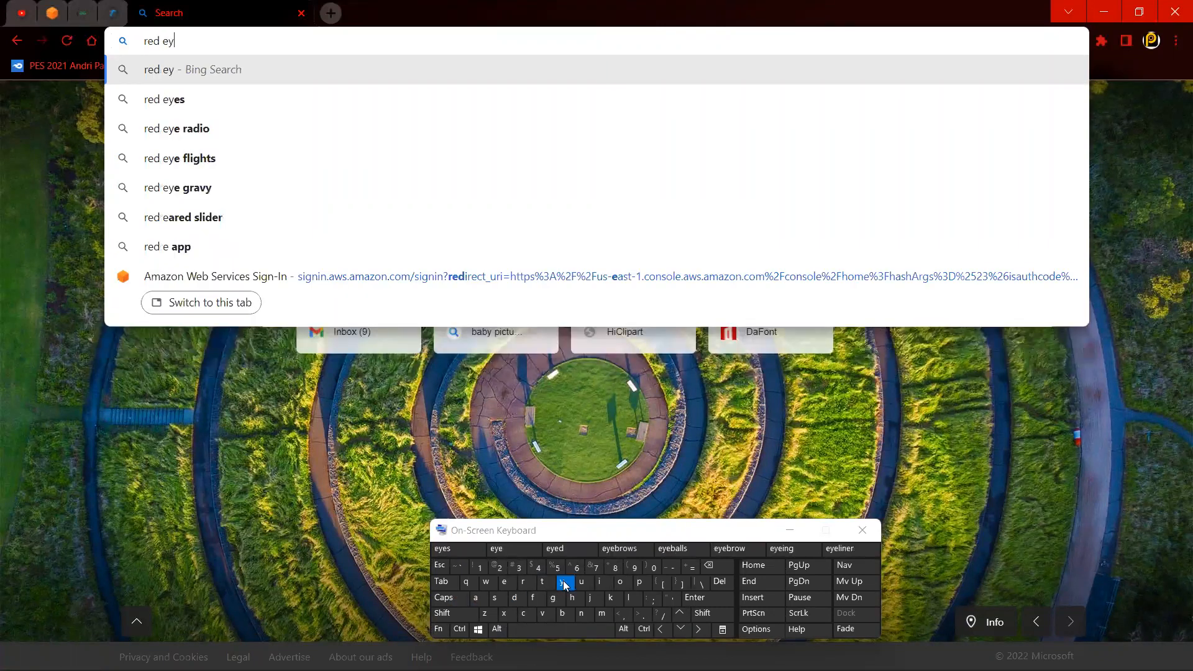
click(508, 583)
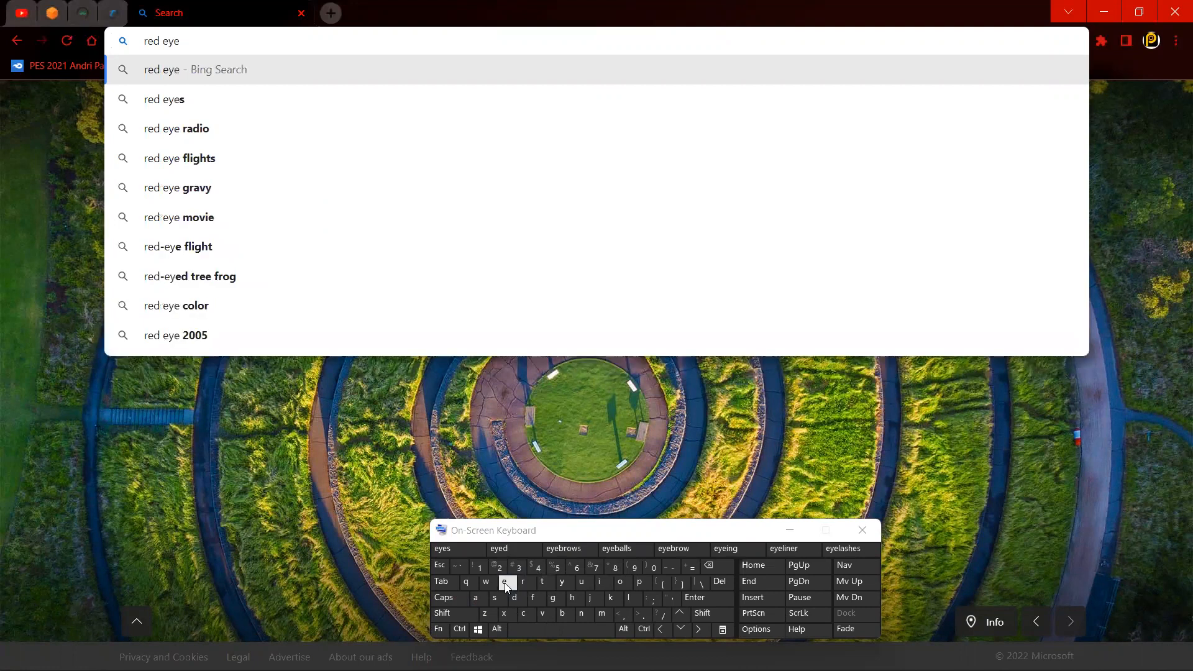
click(537, 630)
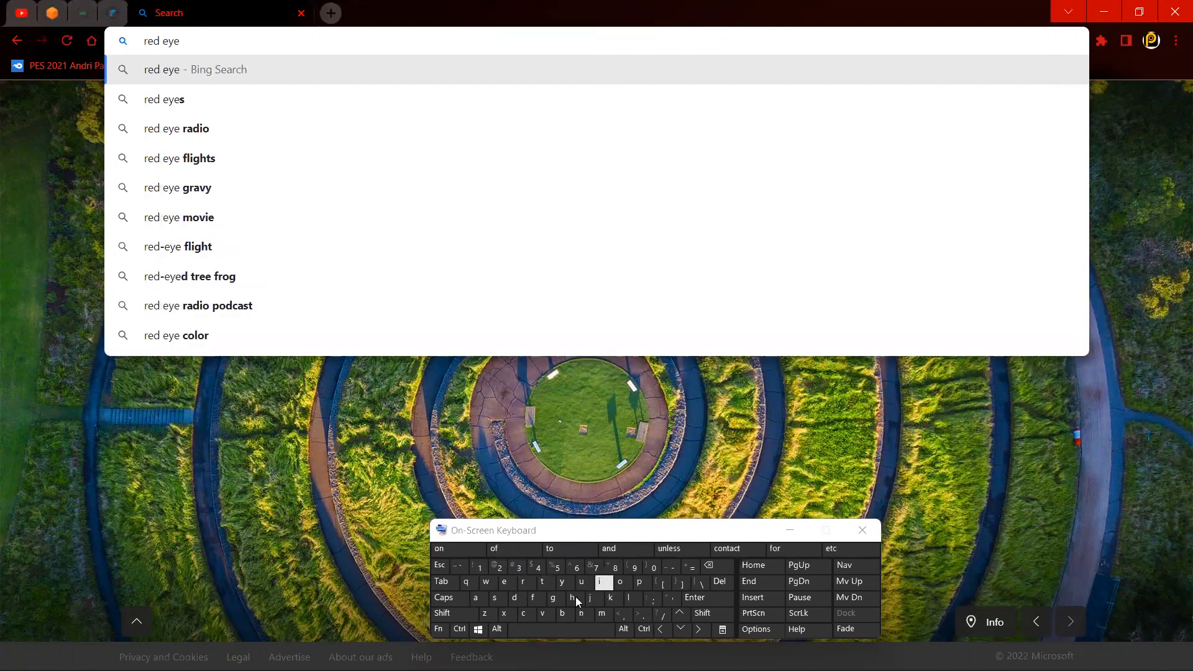
click(605, 587)
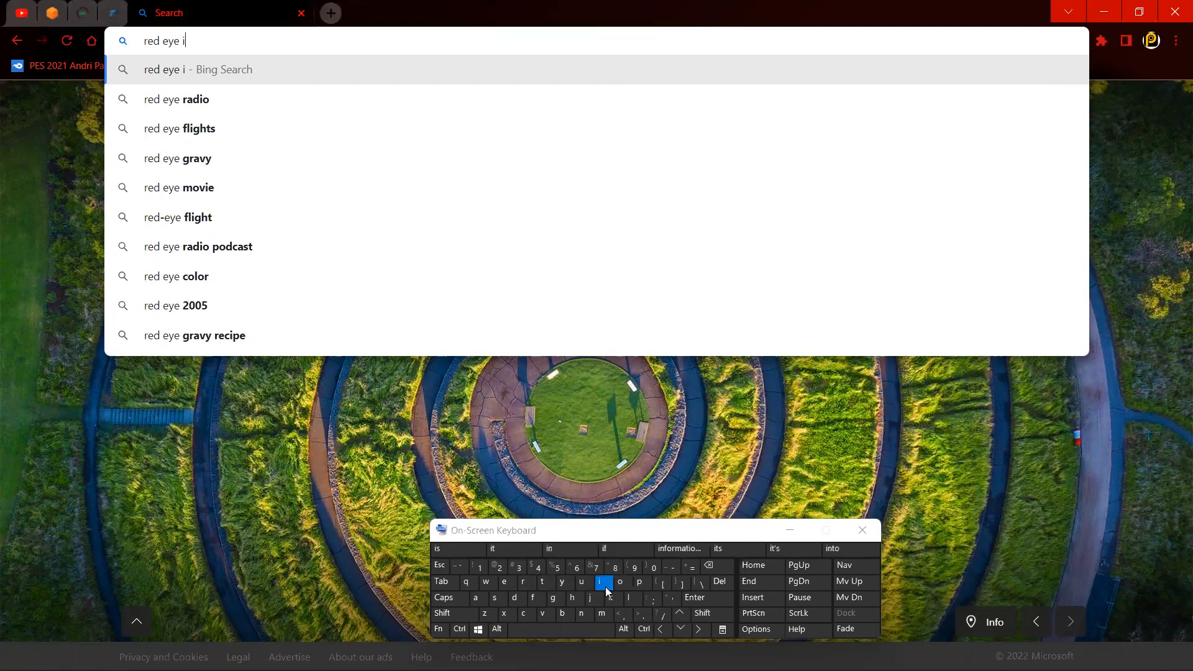
click(603, 614)
click(476, 599)
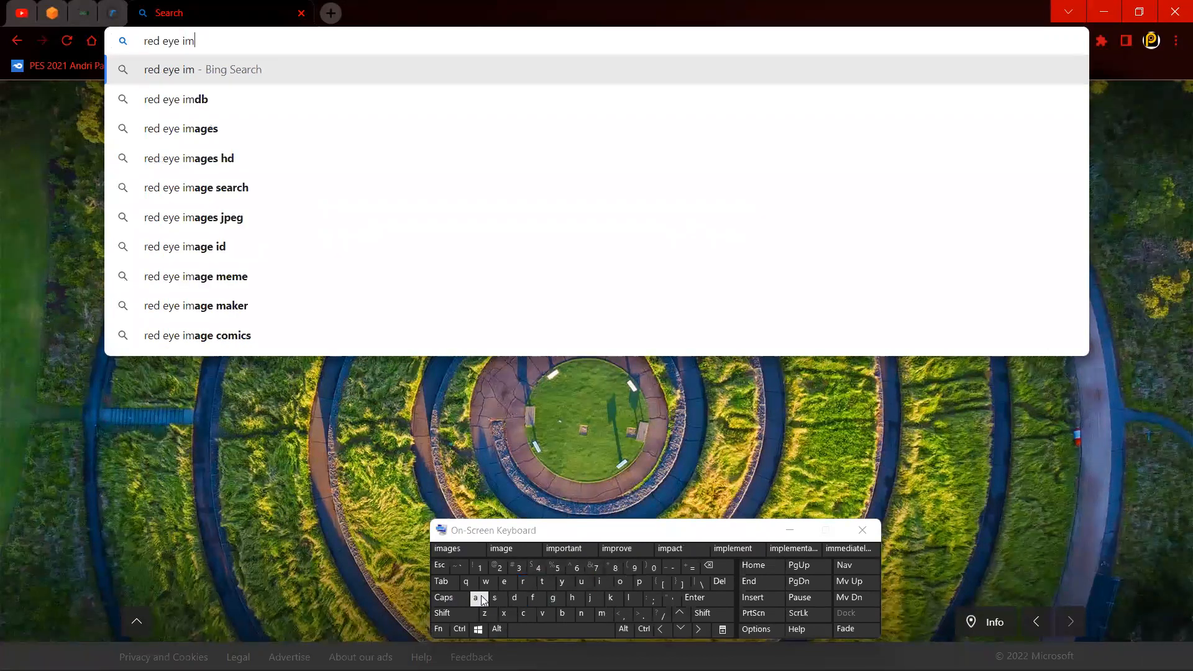
click(552, 599)
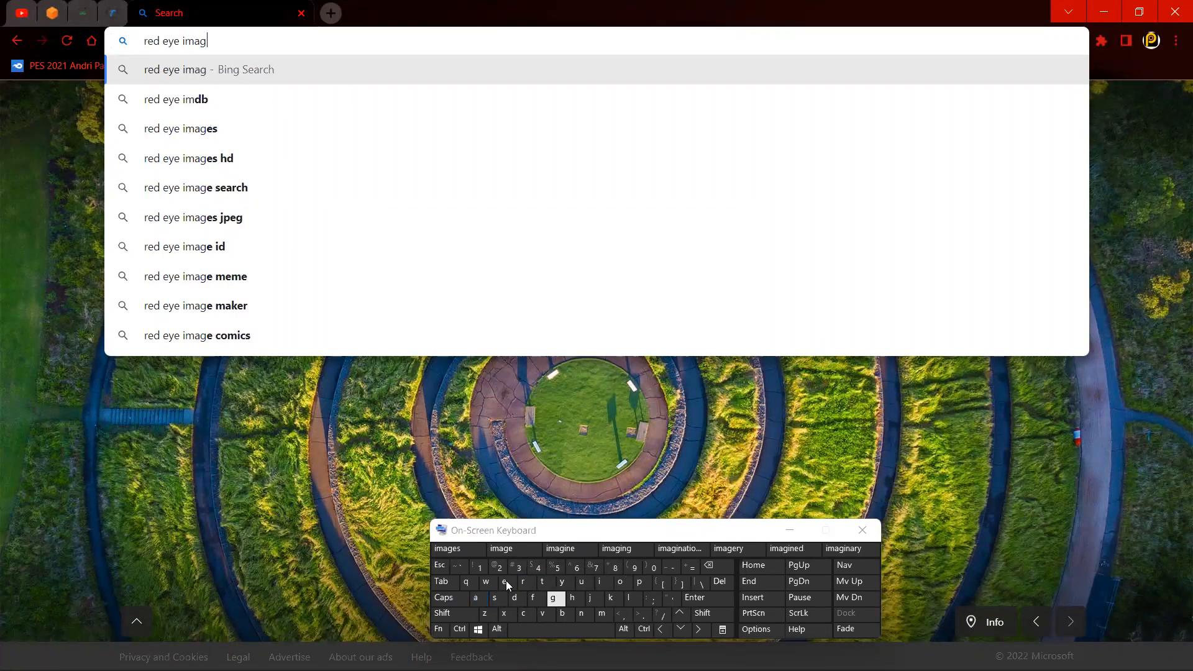
click(505, 581)
click(495, 598)
click(686, 600)
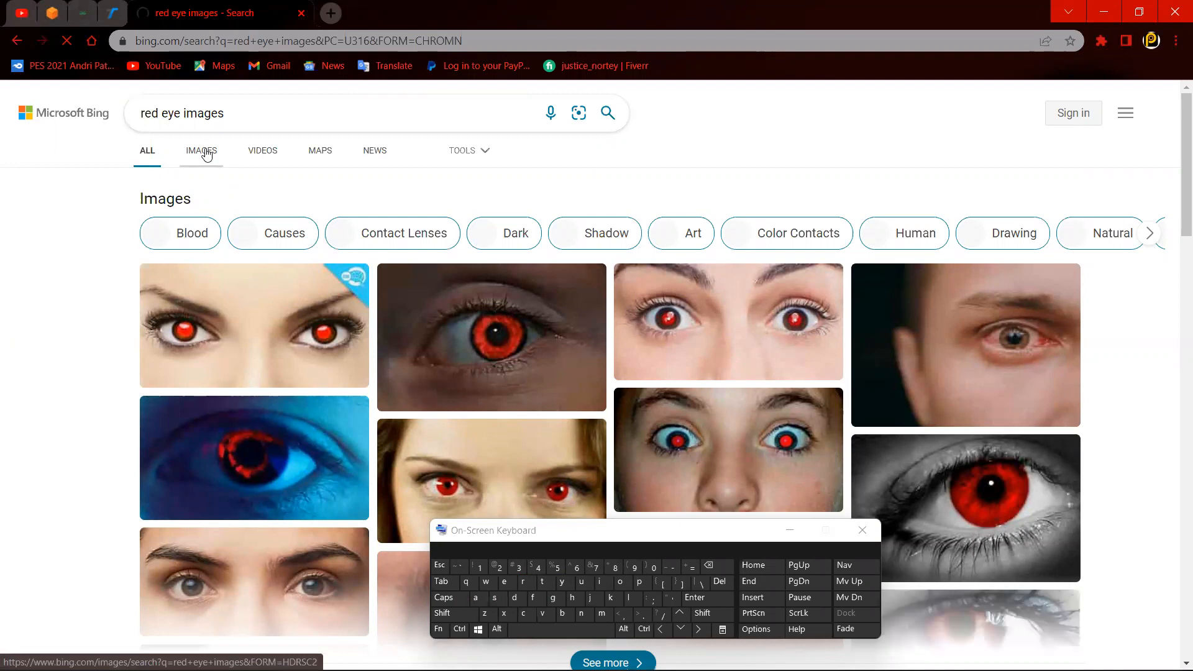
- Show the image results and open the "Red-eye effect" picture of wide blue eyes with red pupils in a new tab
click(207, 155)
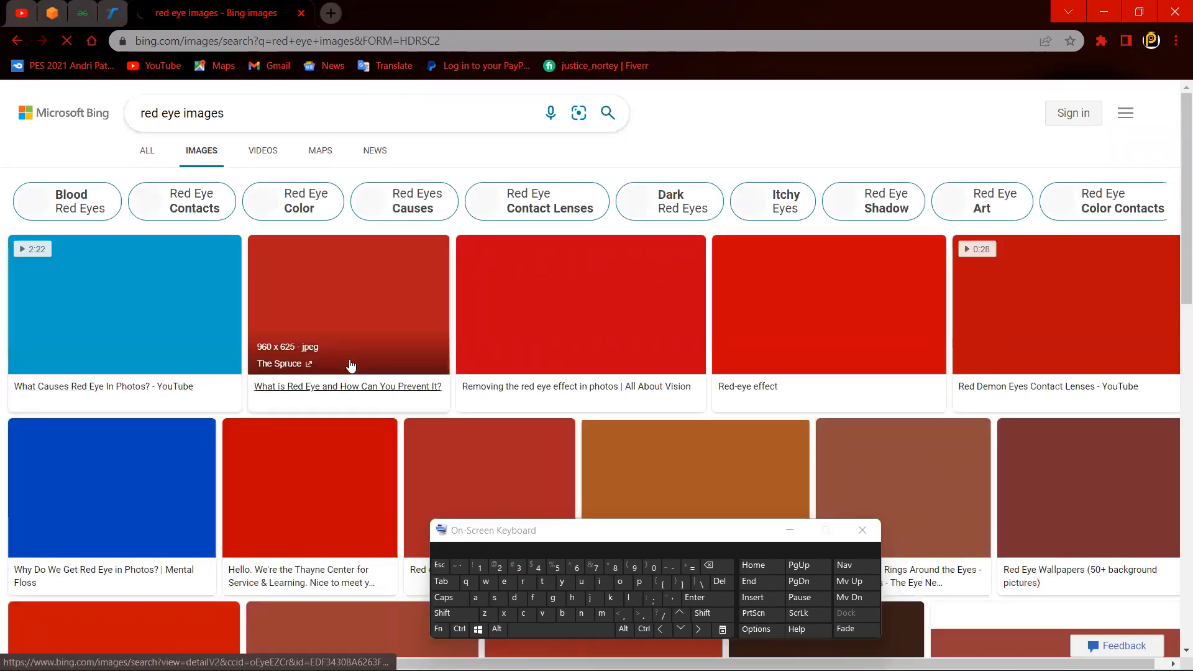
scroll(222, 320, down, 6)
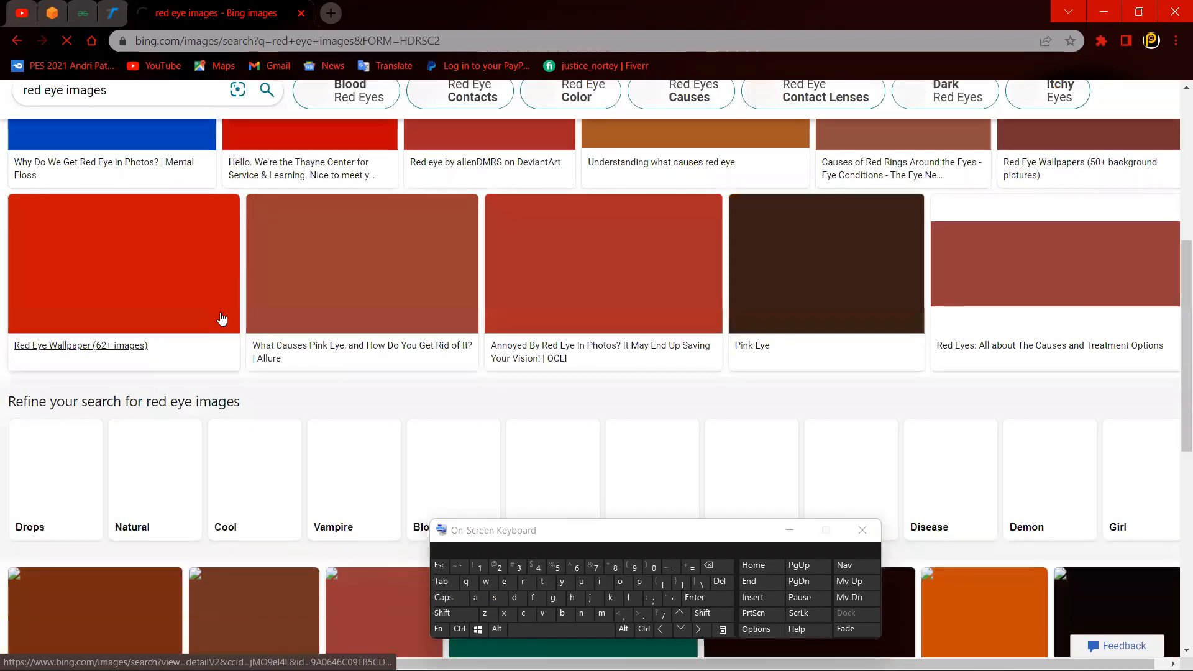
scroll(222, 320, up, 7)
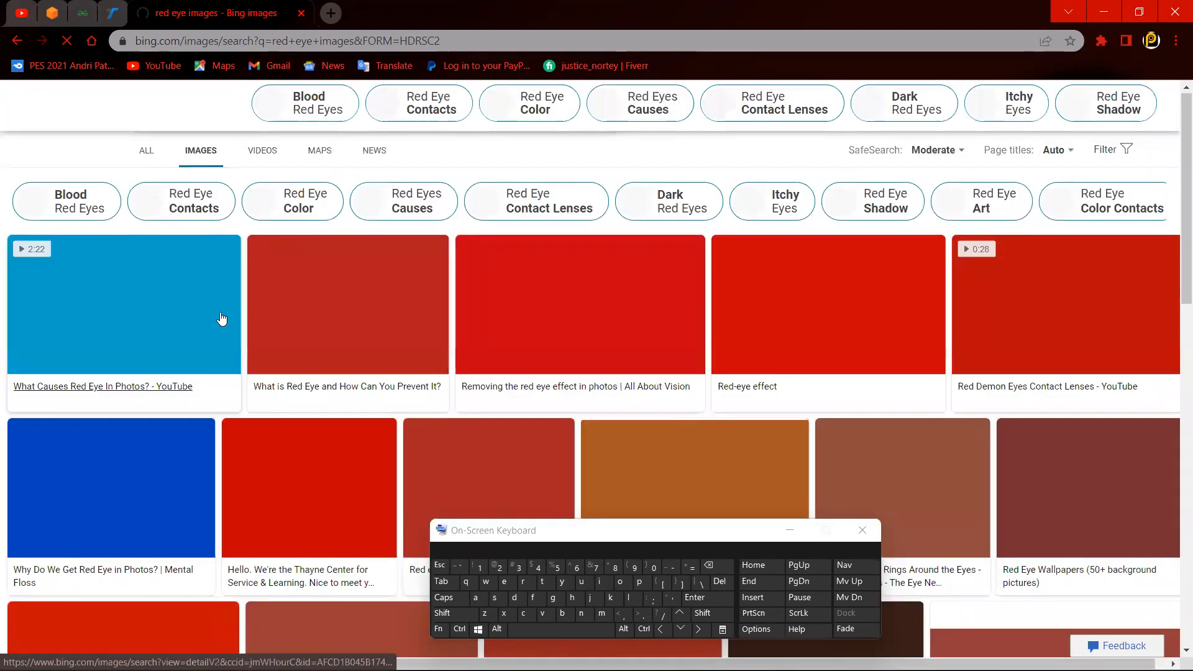
scroll(222, 319, down, 3)
scroll(222, 320, up, 4)
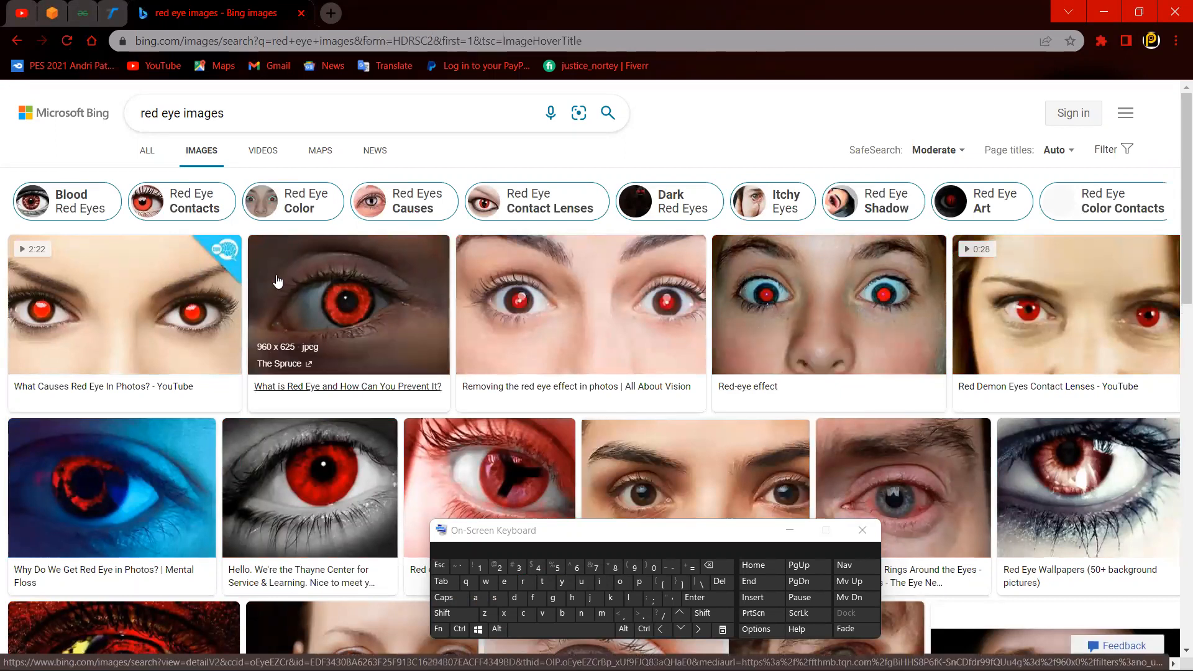
scroll(193, 300, down, 1)
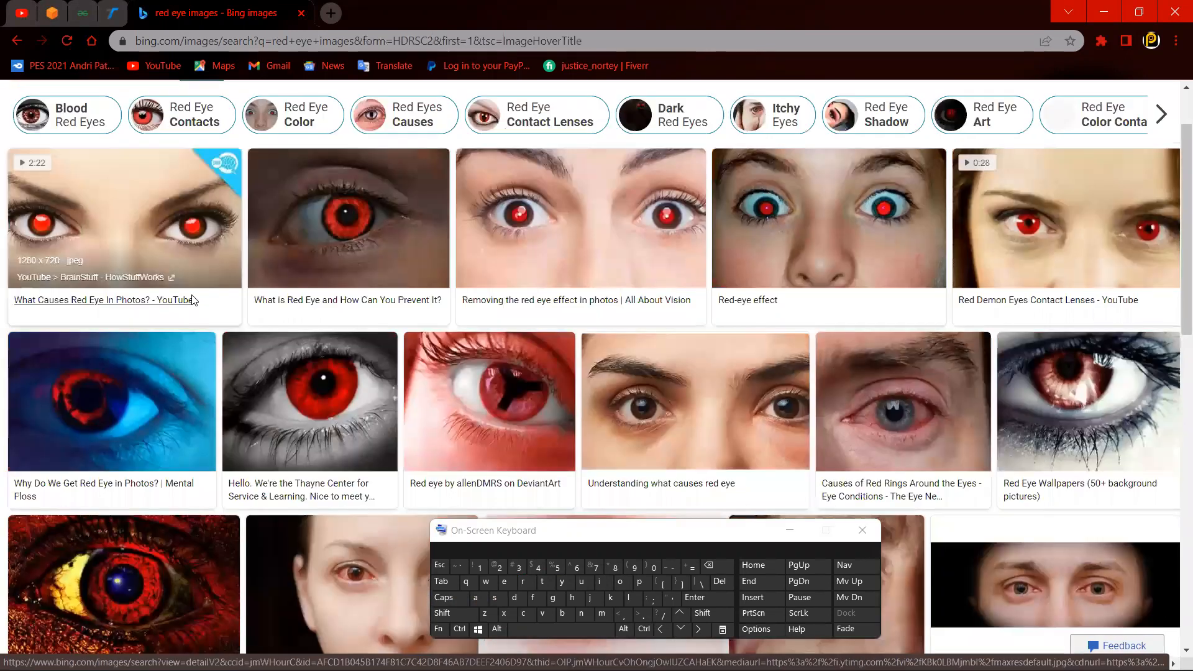
scroll(194, 300, up, 1)
scroll(652, 249, up, 1)
right_click(784, 310)
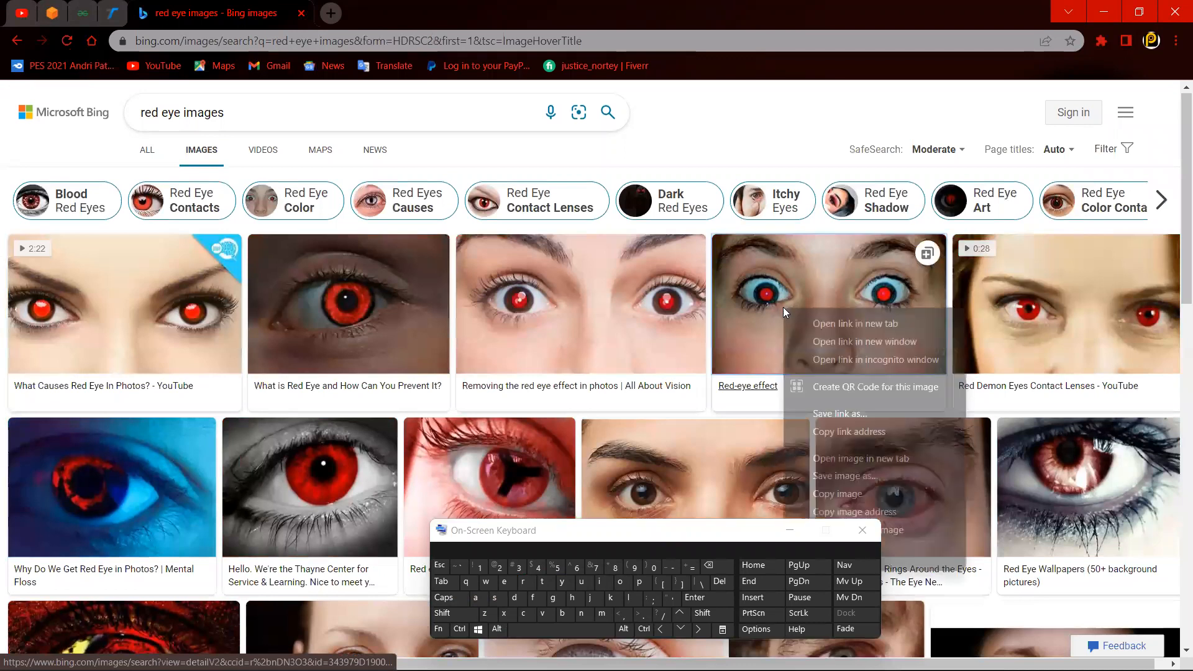
click(818, 322)
- Open the child's photo titled "BioLOG: The Red Eye Effect" in a new tab and reduce the browser from full-screen size
scroll(531, 337, down, 2)
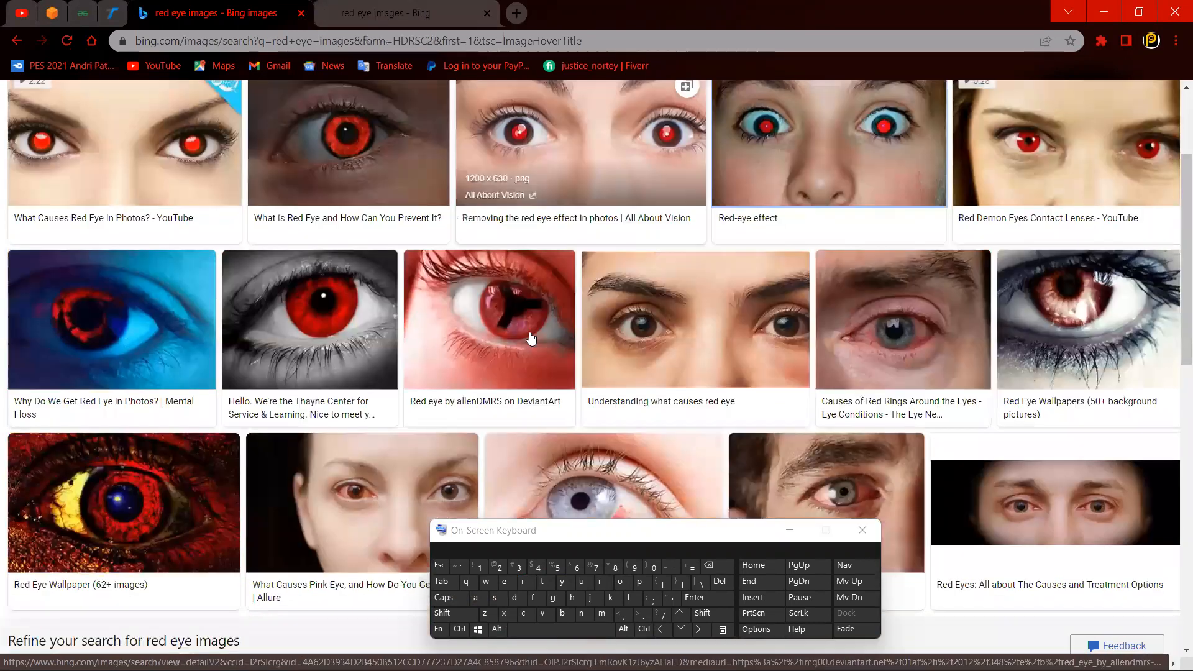
scroll(529, 332, down, 6)
scroll(559, 342, down, 1)
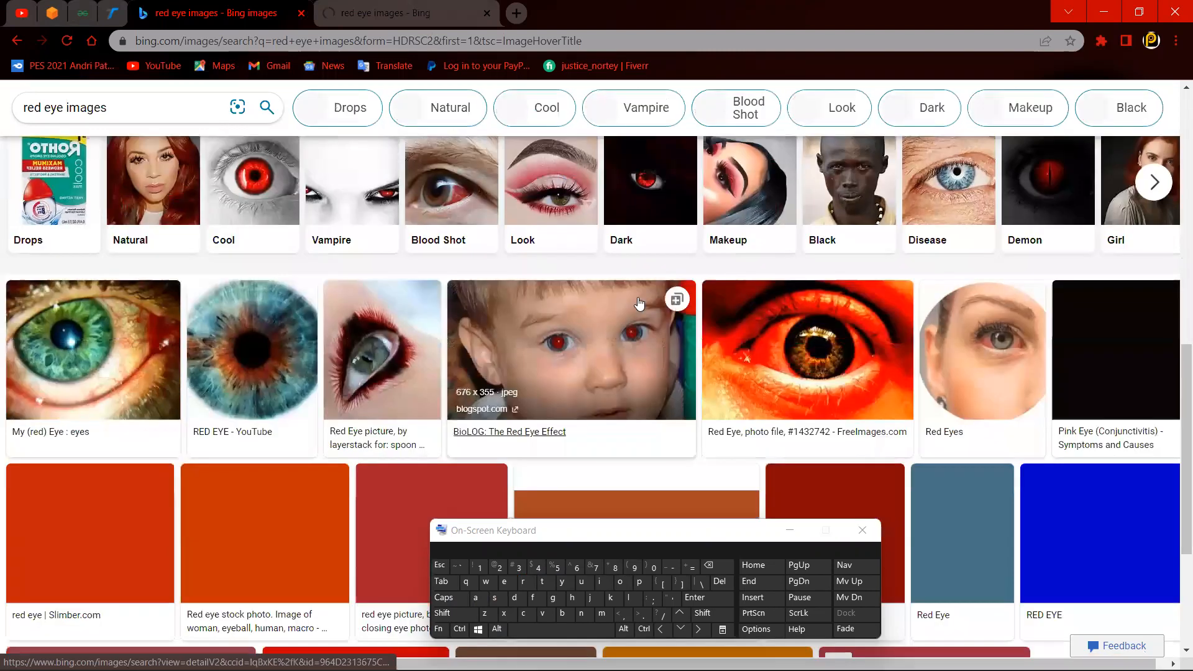
right_click(553, 358)
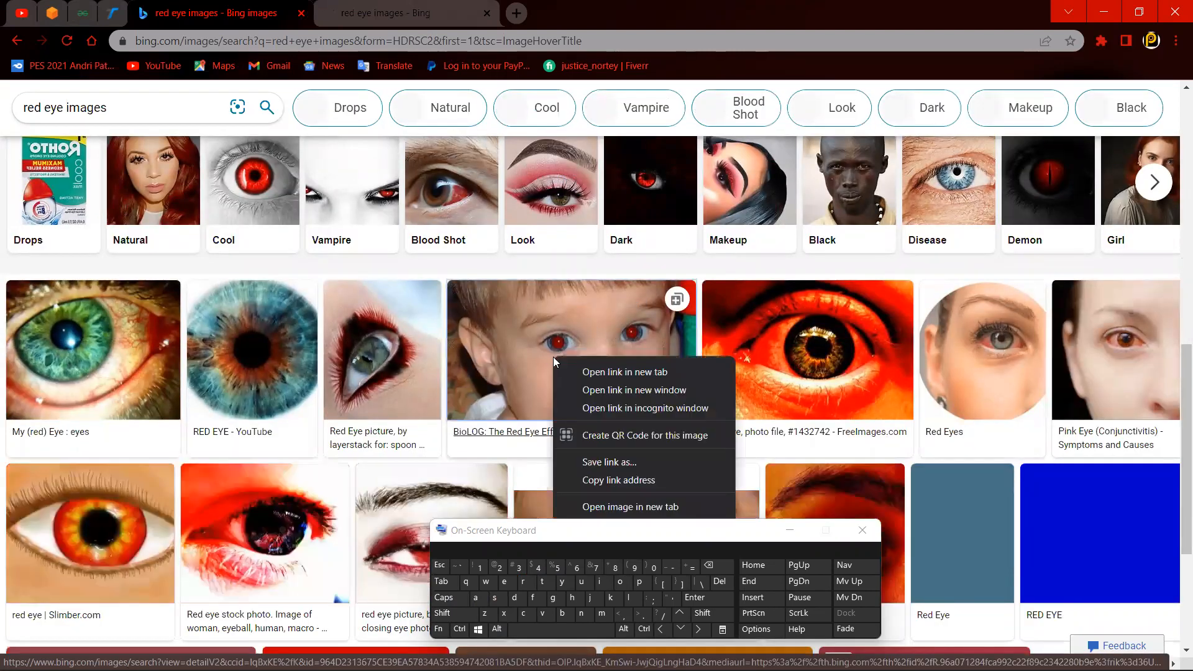
click(593, 372)
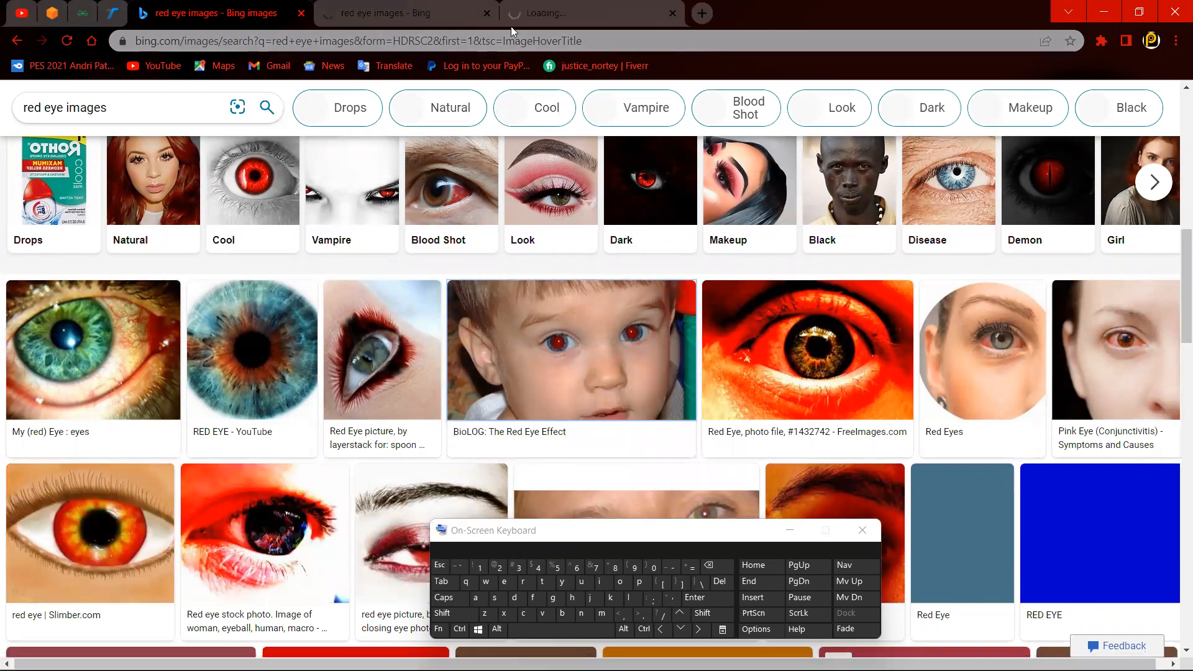
click(1136, 19)
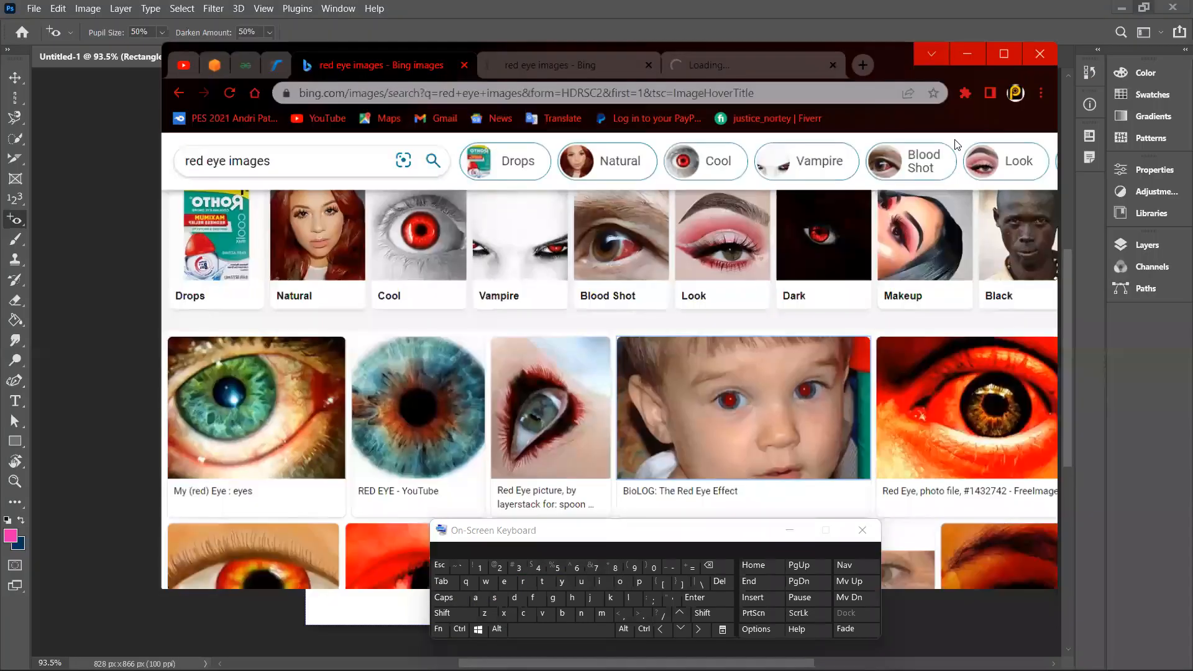
- Open the "BioLOG: The Red Eye Effect" child's photo as a standalone image in its own tab
click(704, 67)
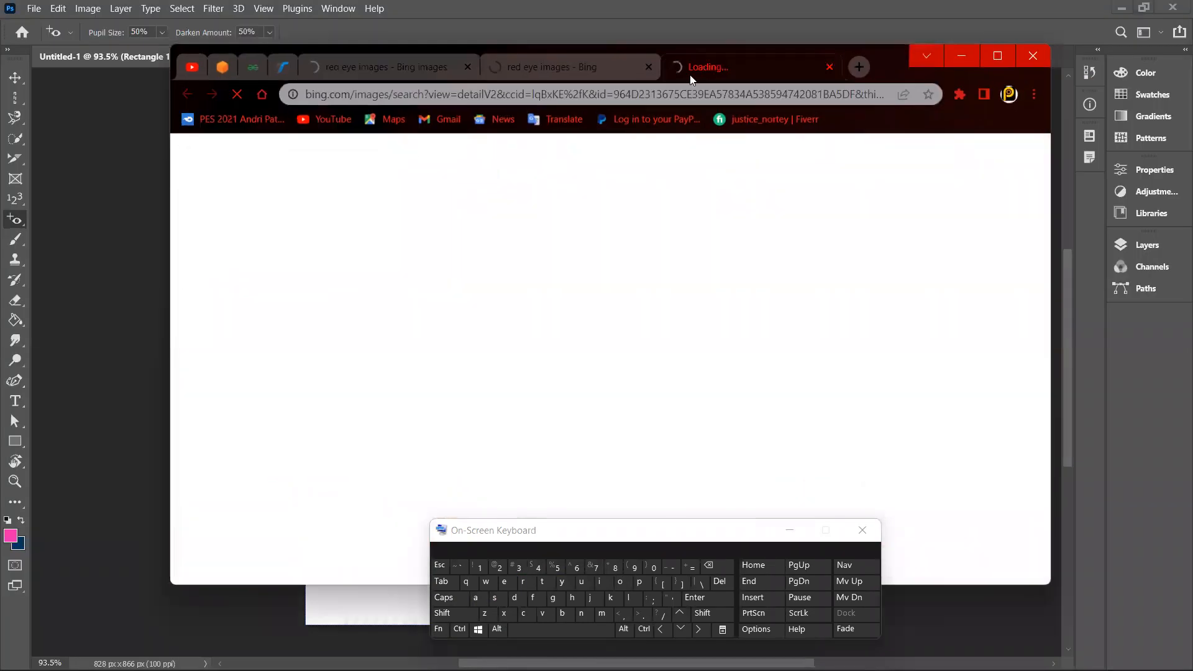
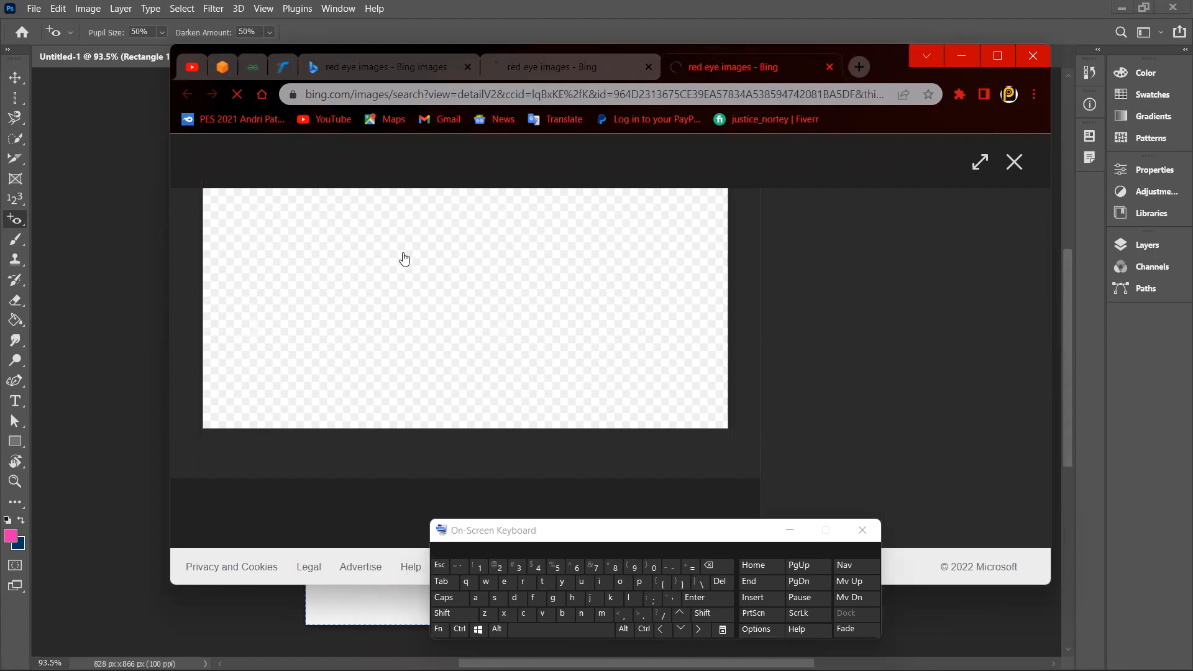
right_click(404, 259)
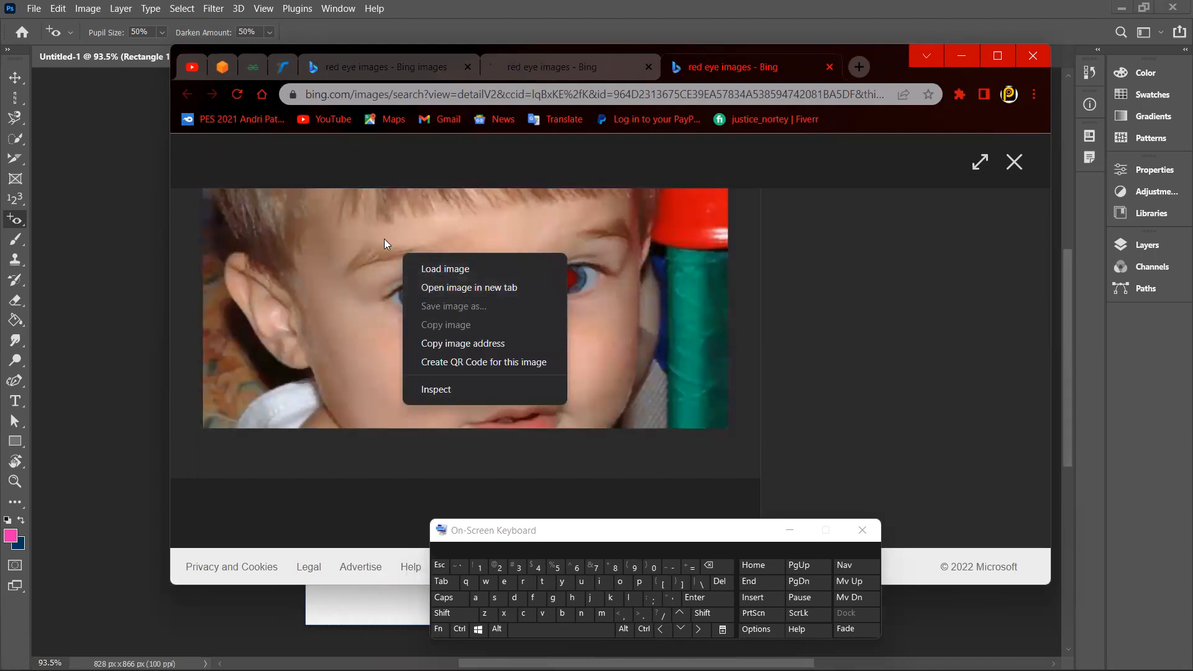
right_click(384, 239)
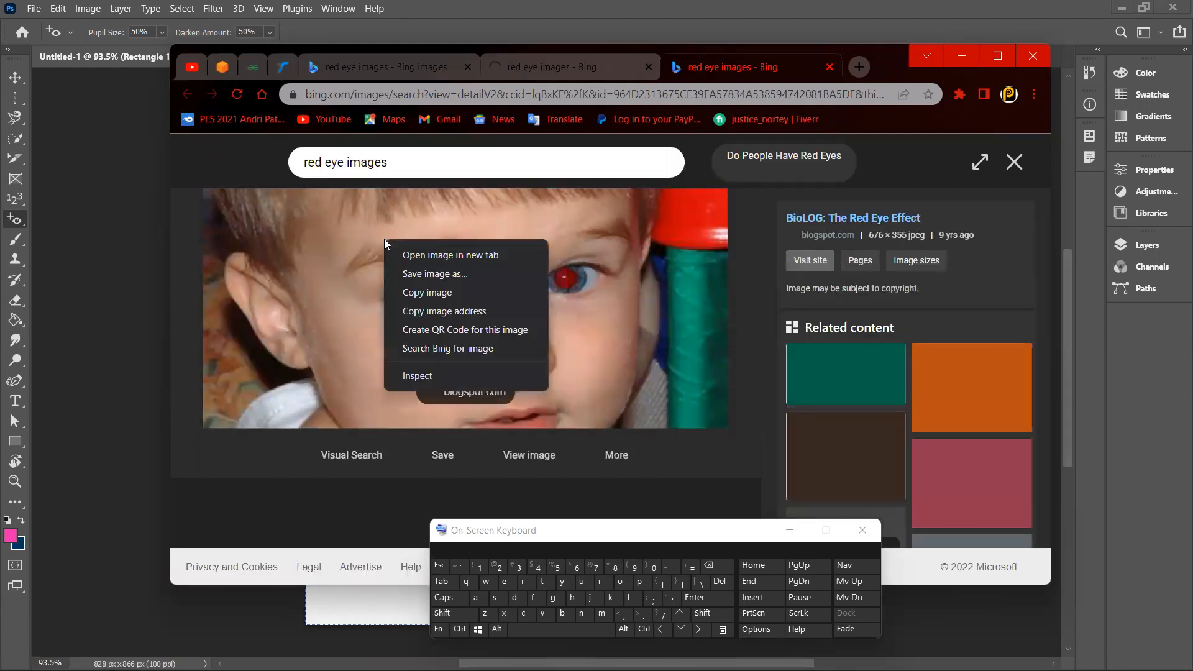
click(438, 255)
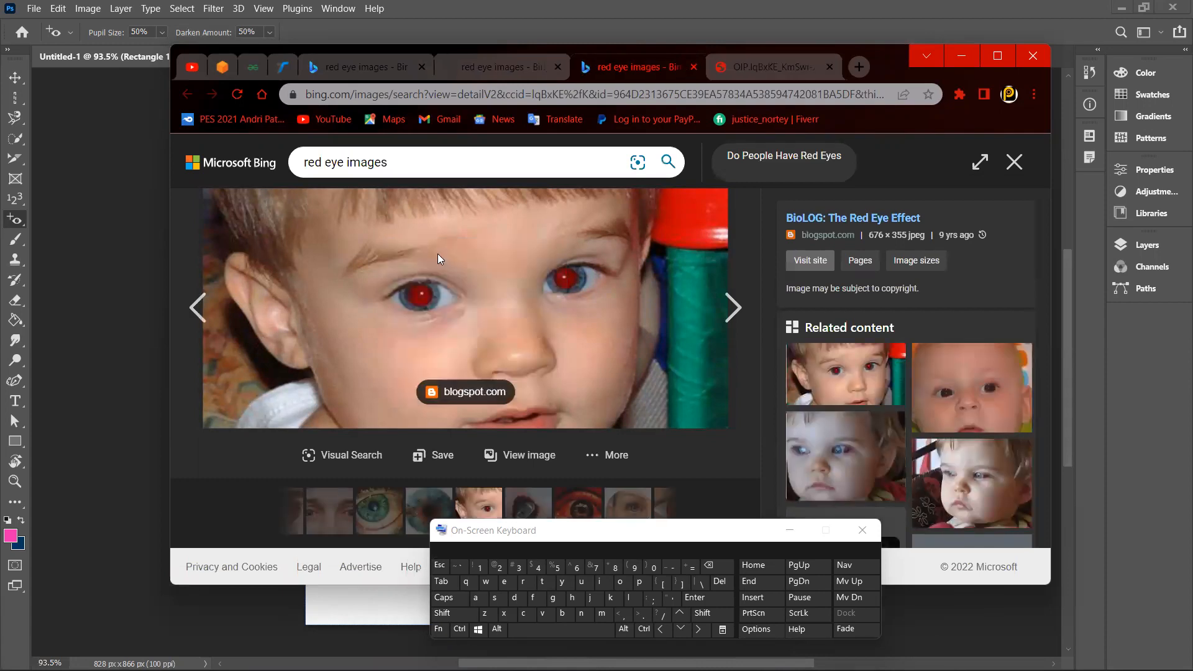
click(758, 73)
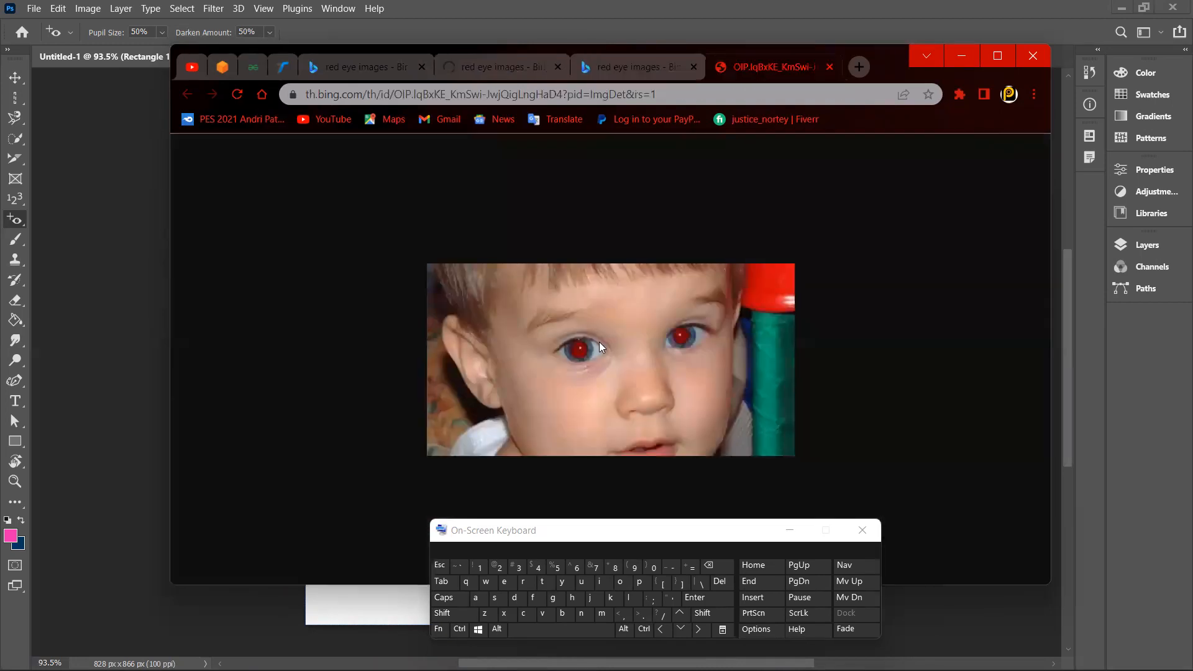
- Save the standalone image to Downloads as OIP (32).jpg
right_click(613, 261)
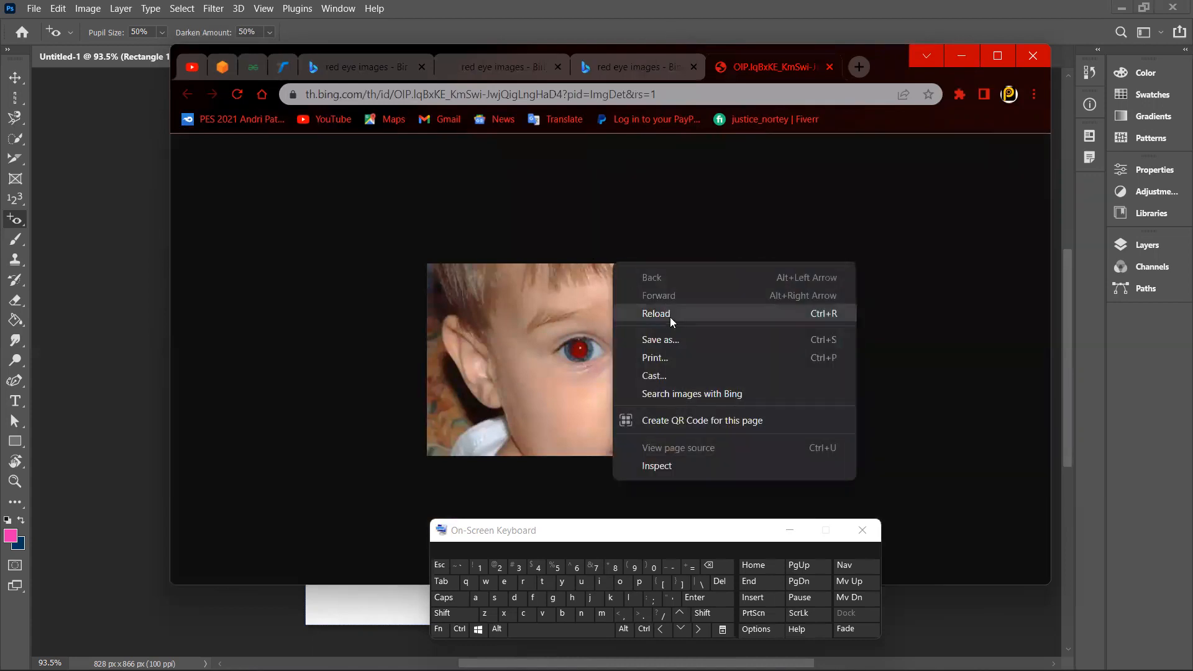
click(660, 340)
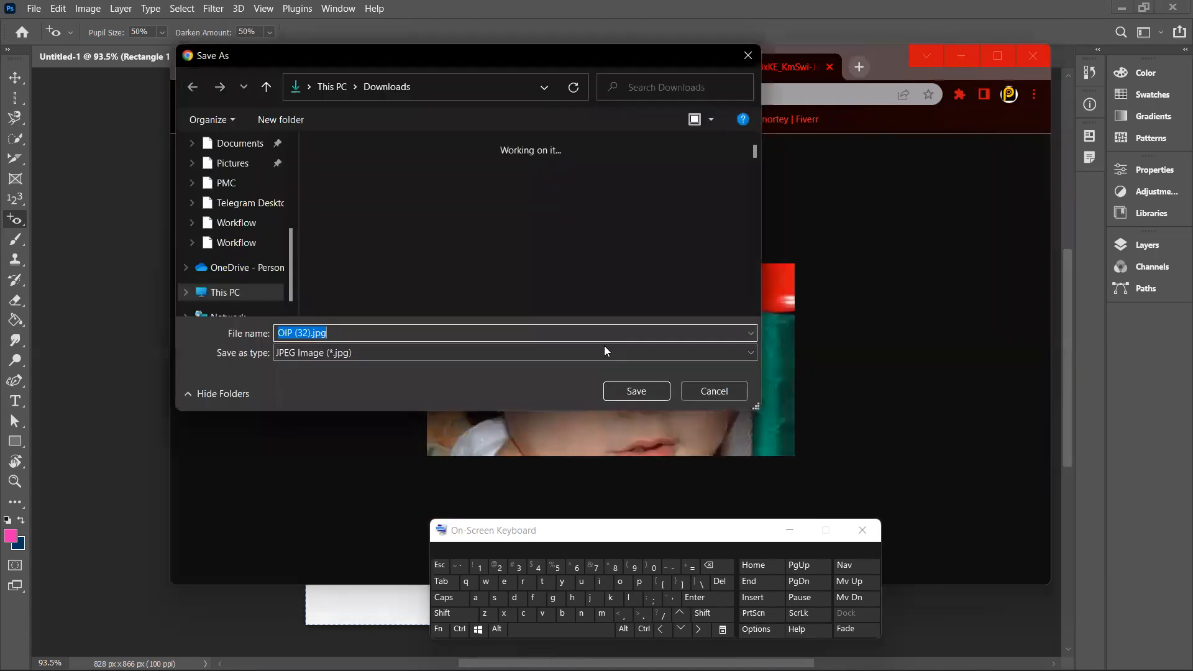
click(624, 388)
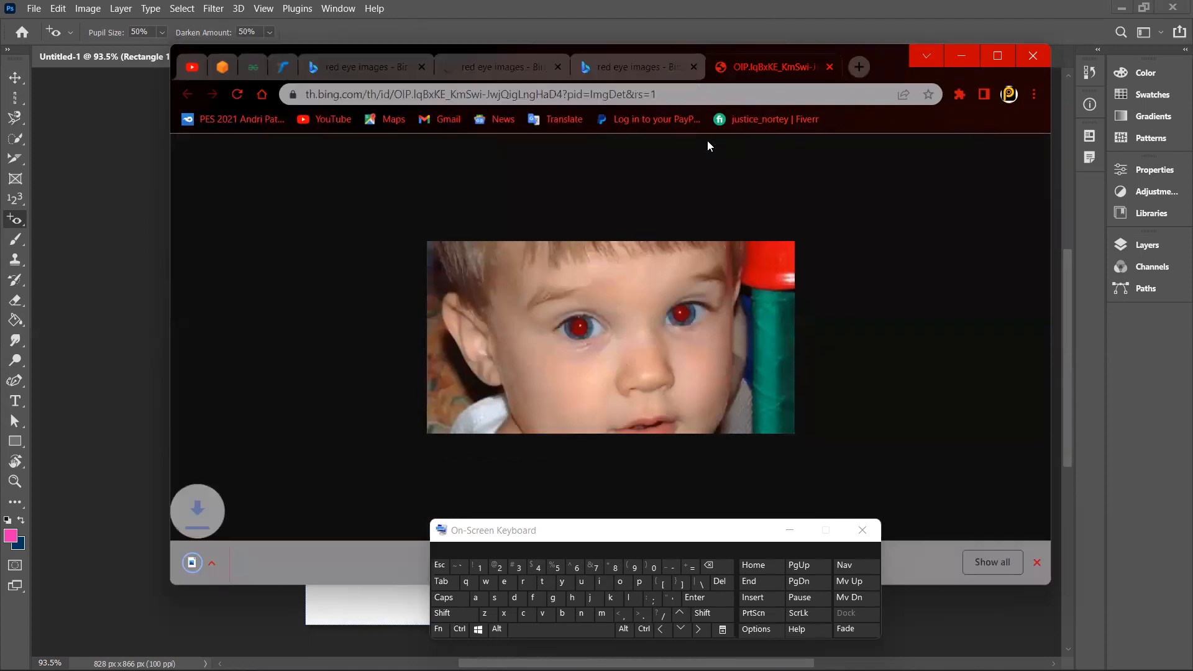
- Save the child's photo from the Bing preview page to Downloads as R (59).jpg and close the browser
click(626, 70)
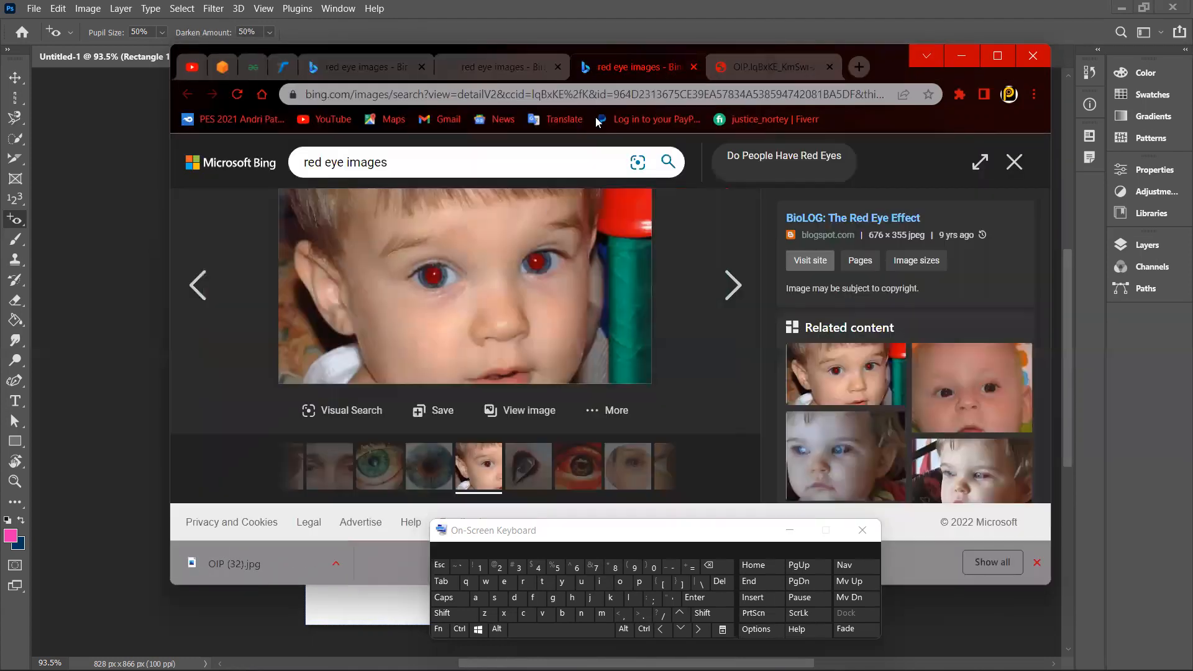
right_click(498, 247)
click(547, 284)
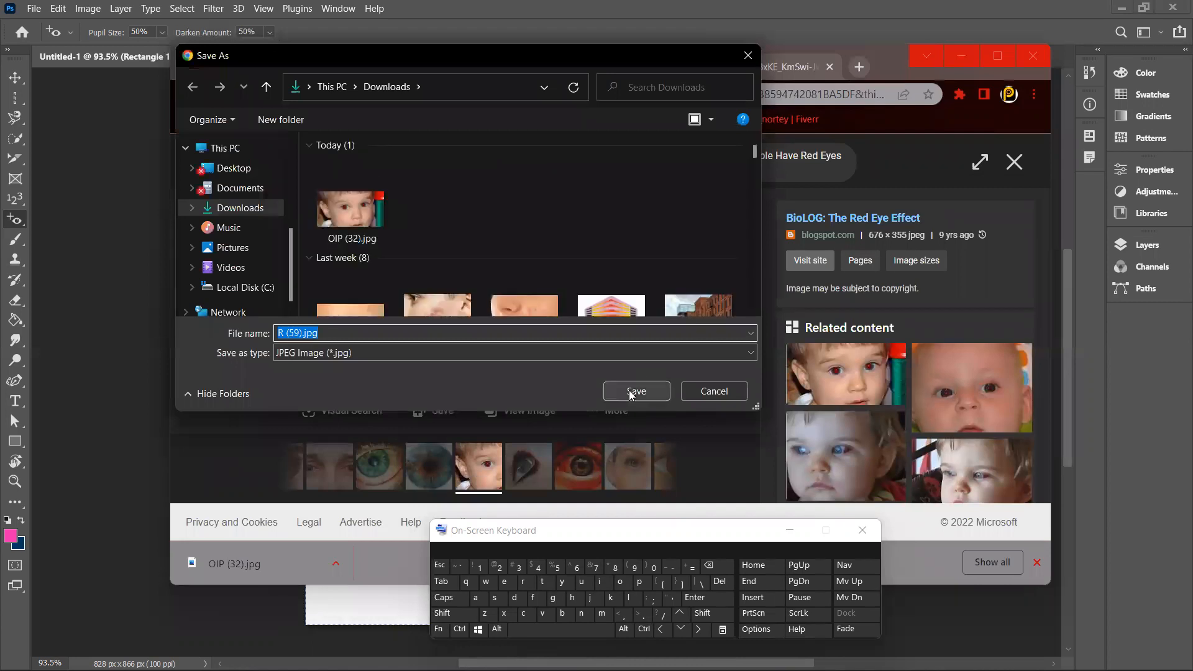
click(635, 391)
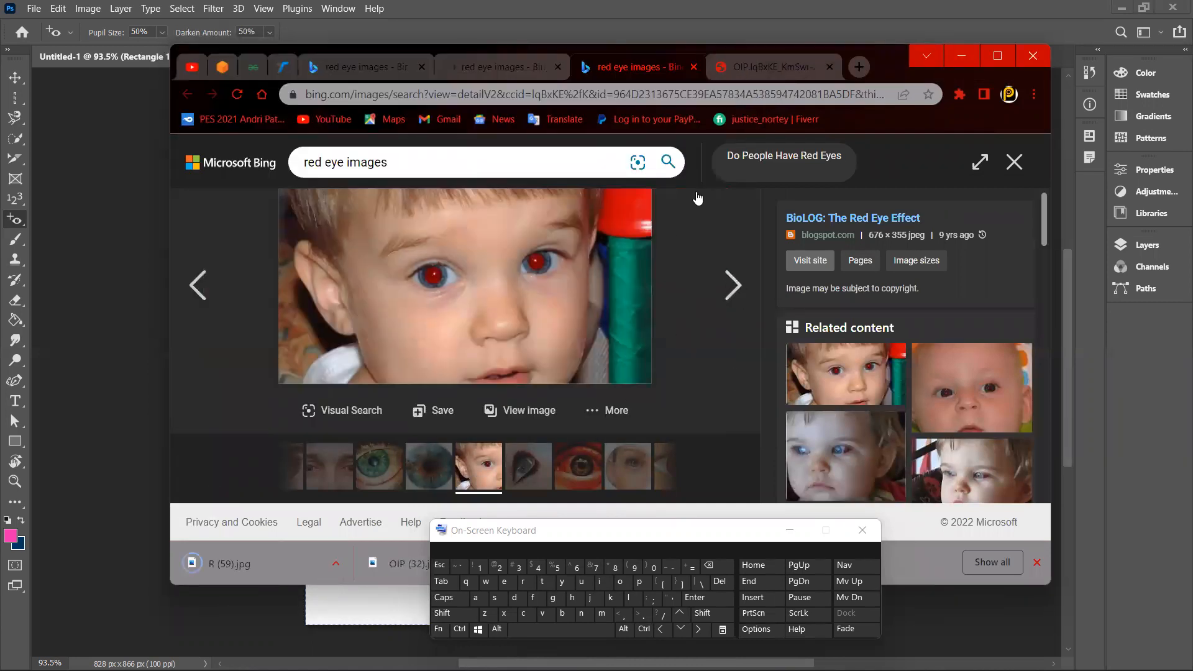
click(1026, 53)
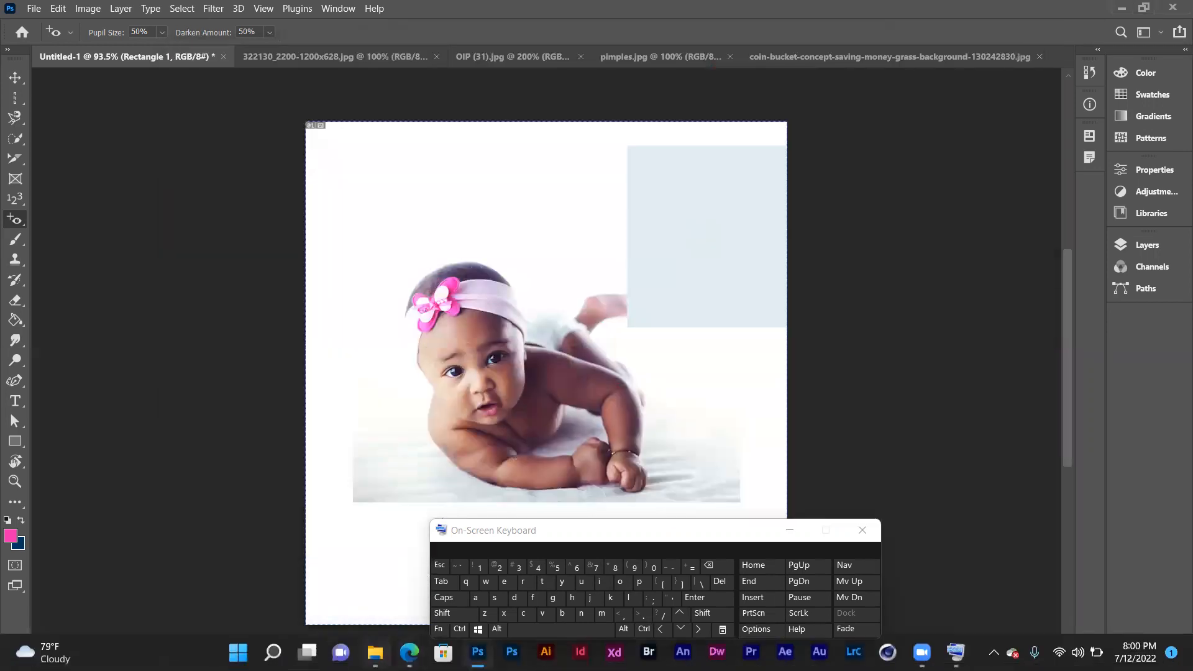
- Switch to File Explorer and try to bring R (59).jpg from the refreshed Downloads folder into Photoshop, then close the folder window
click(375, 653)
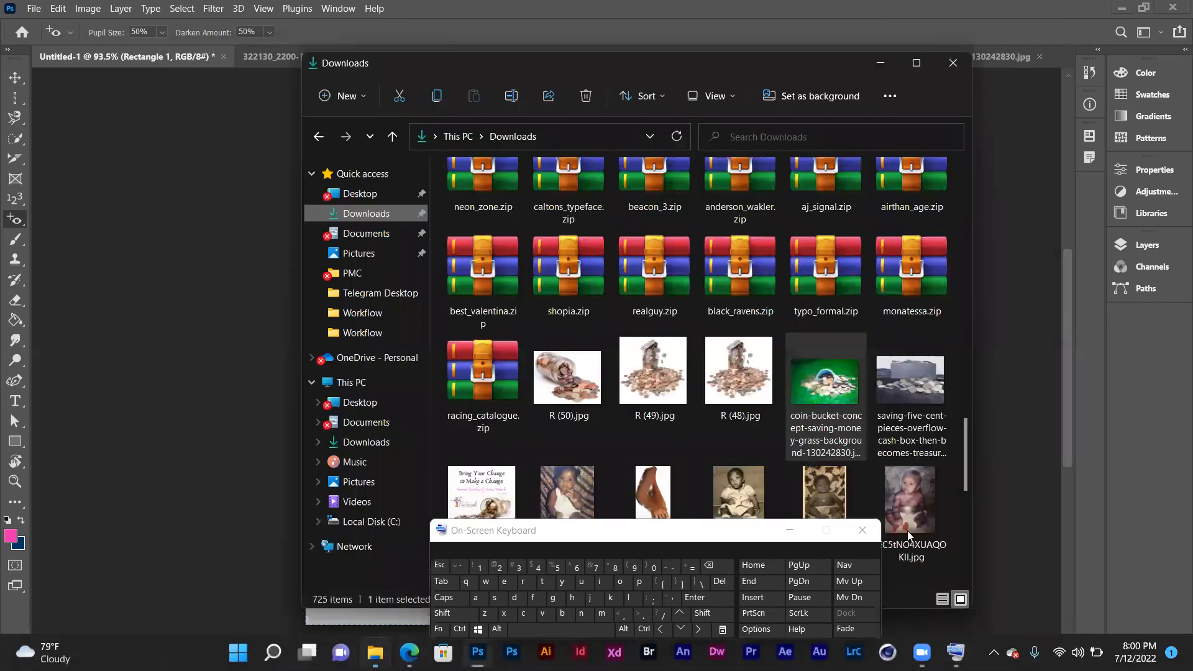
click(790, 532)
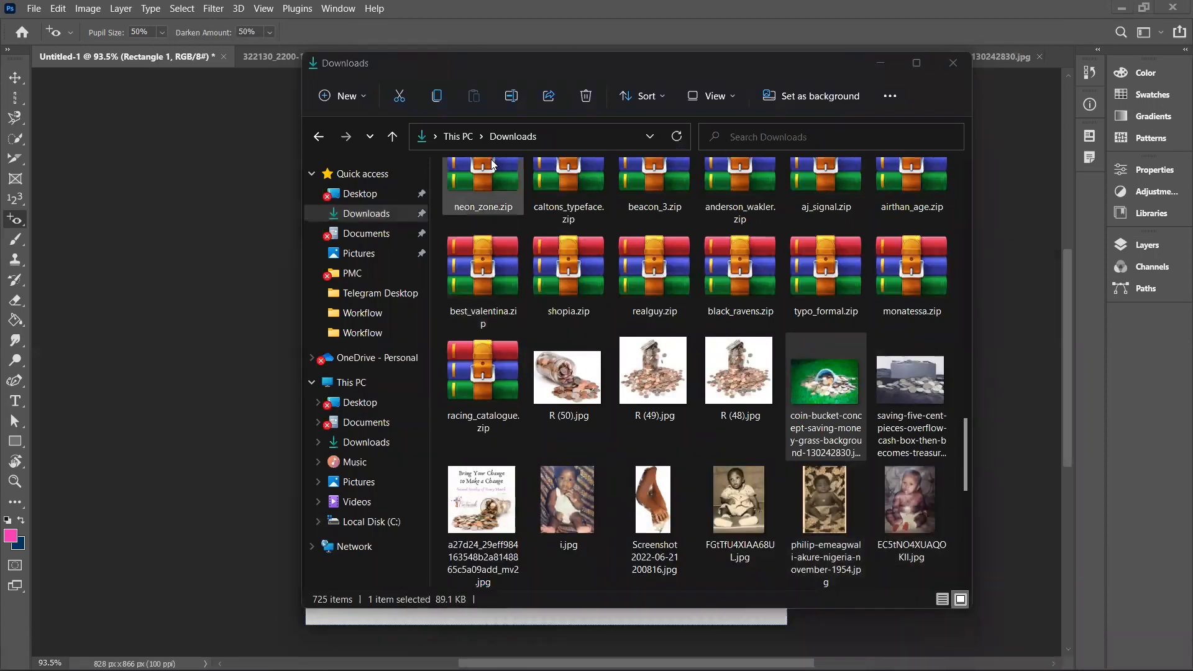
click(678, 136)
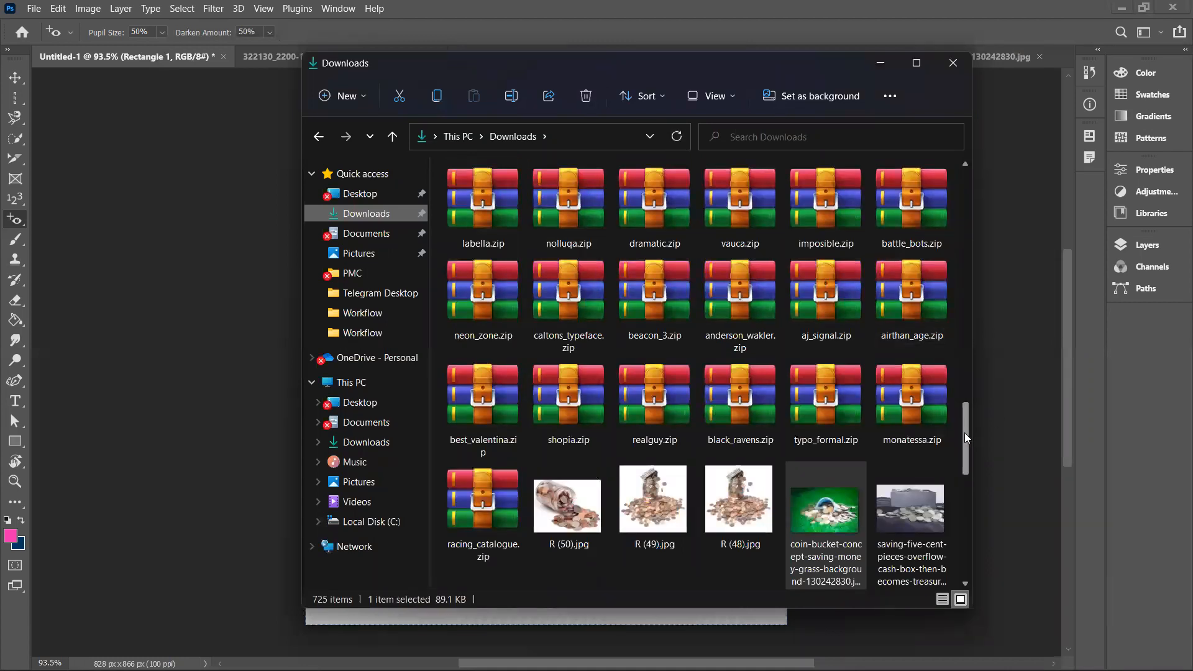
drag(965, 433, 964, 174)
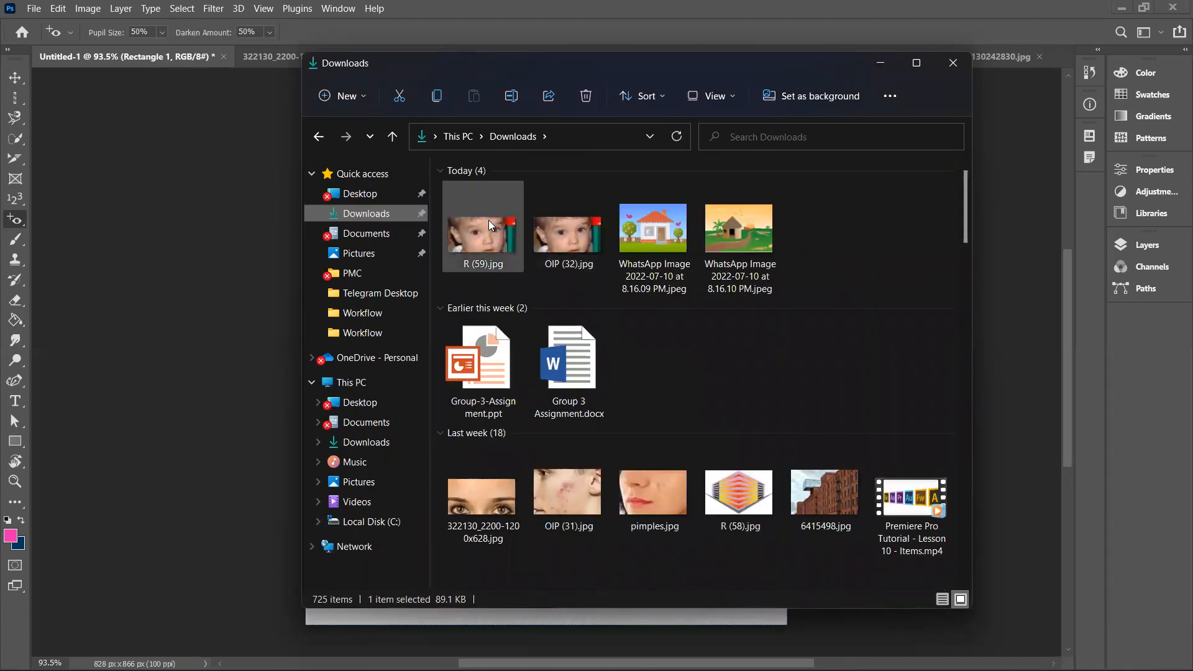
drag(548, 62, 493, 181)
drag(415, 353, 922, 183)
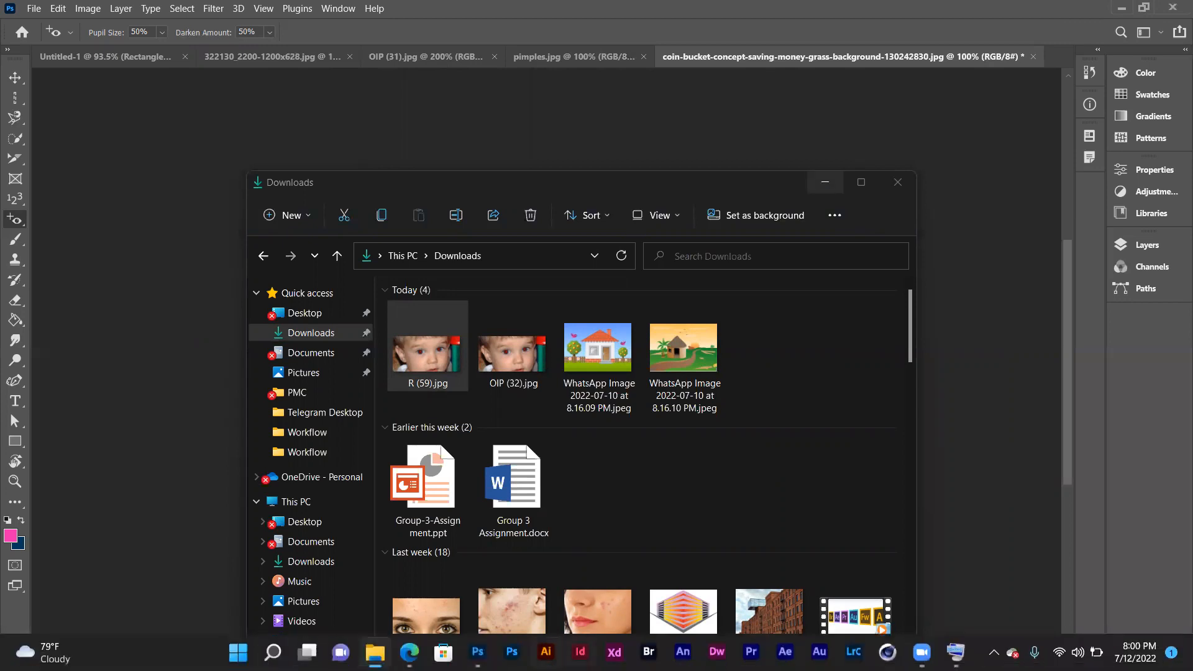
mouse_move(374, 653)
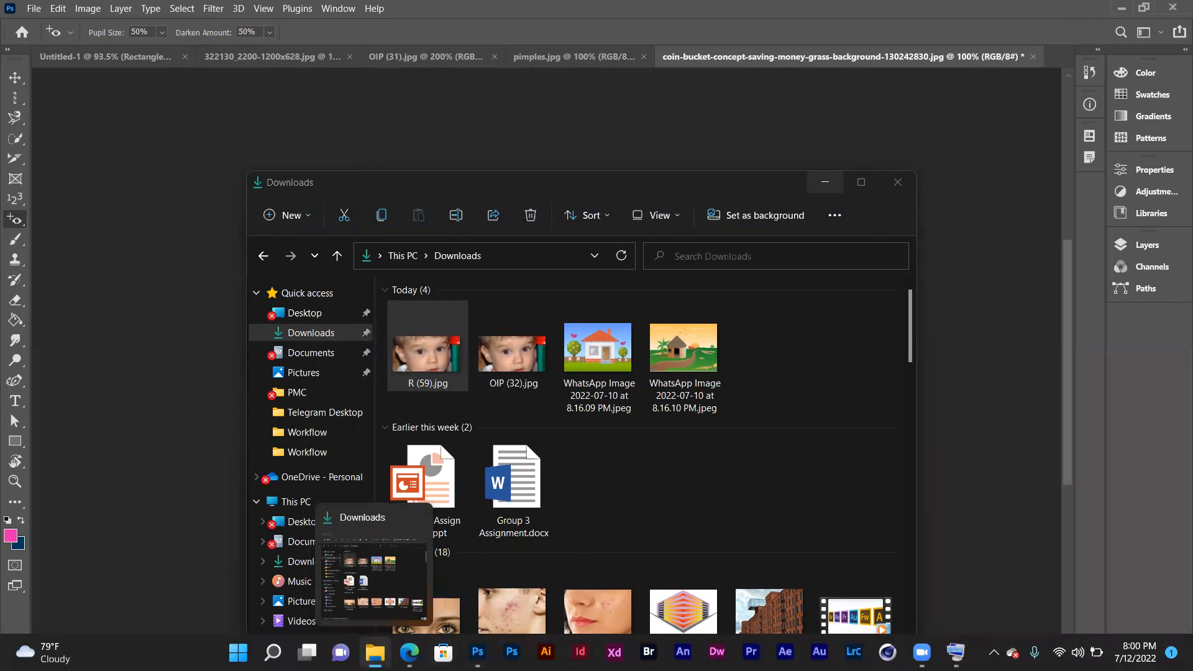
click(419, 517)
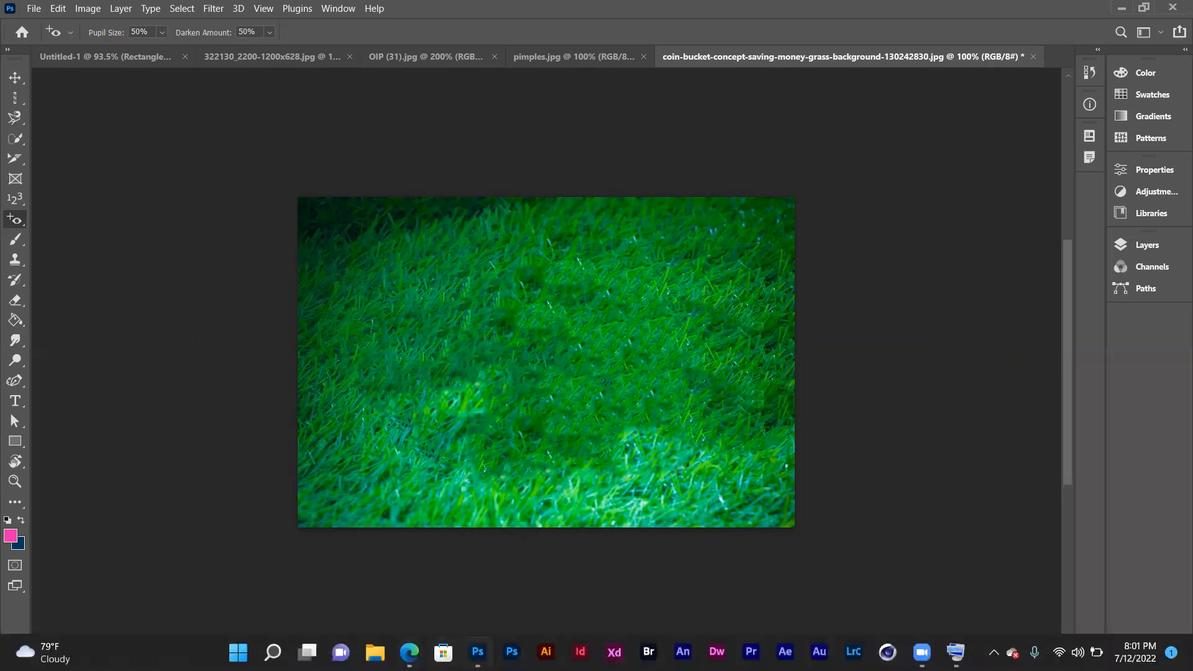
mouse_move(477, 653)
click(505, 591)
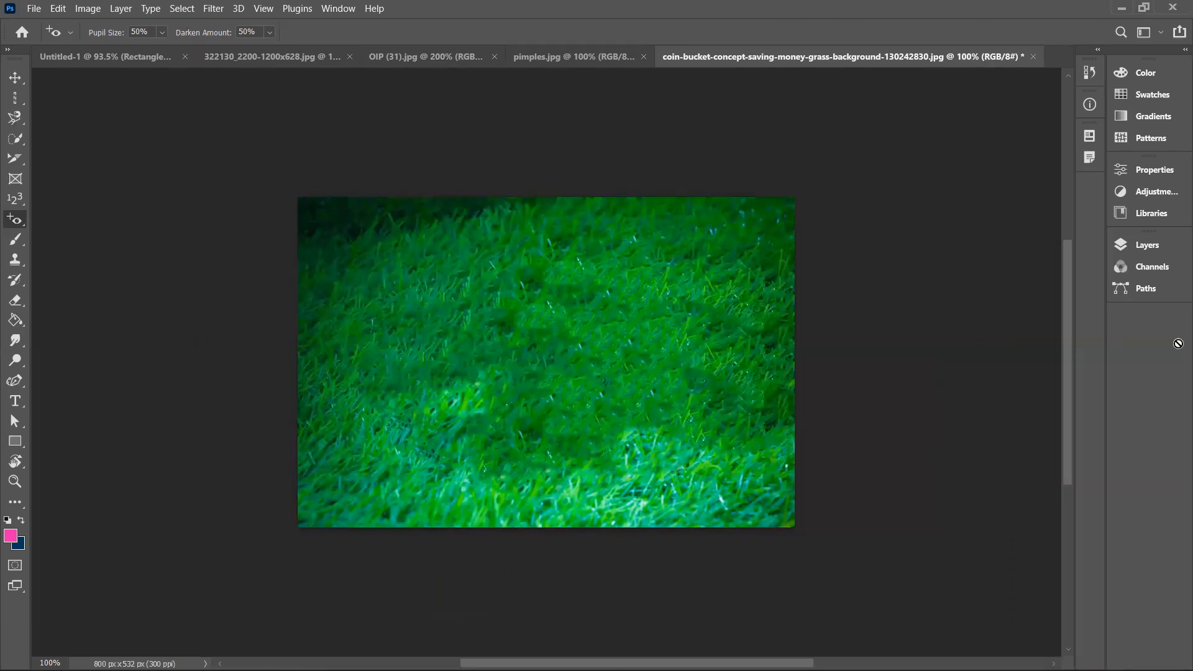
mouse_move(920, 669)
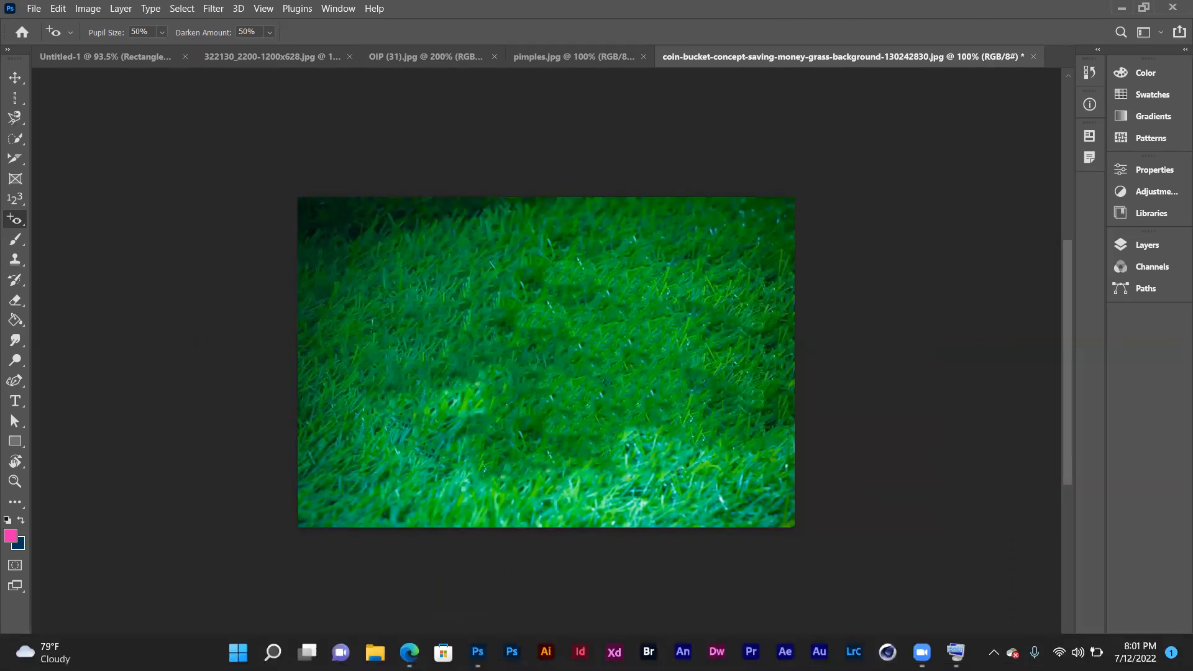
click(1079, 653)
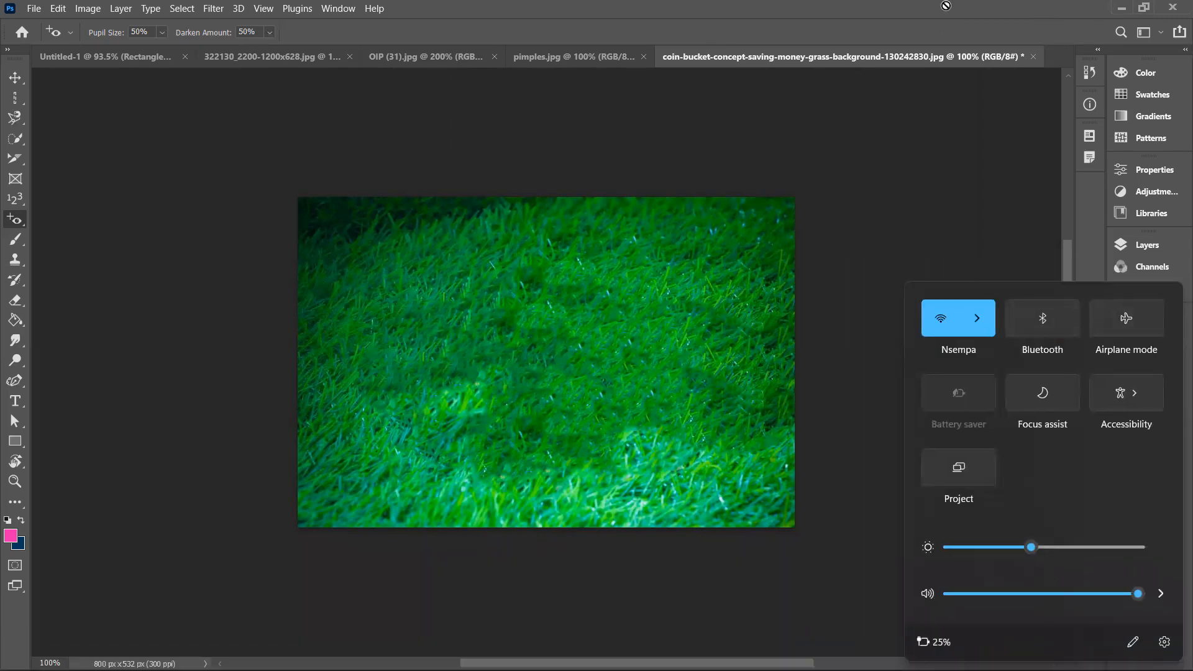
click(946, 5)
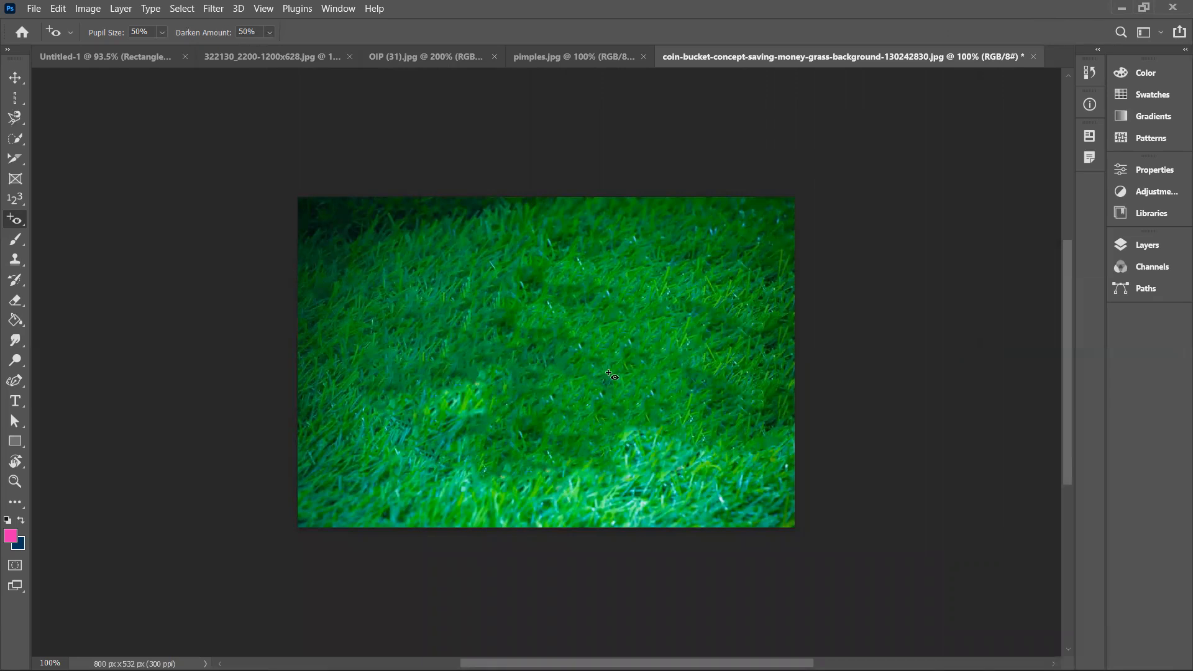
- Close the coin-bucket grass image and pimples.jpg without saving their changes
key(v)
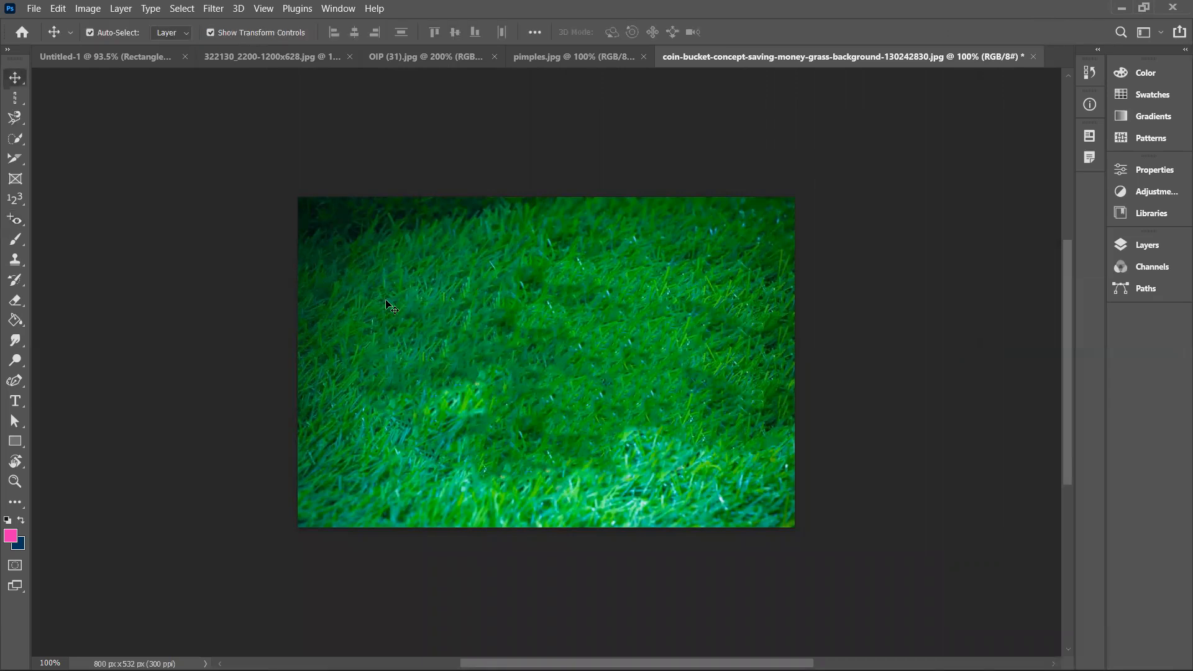
click(621, 57)
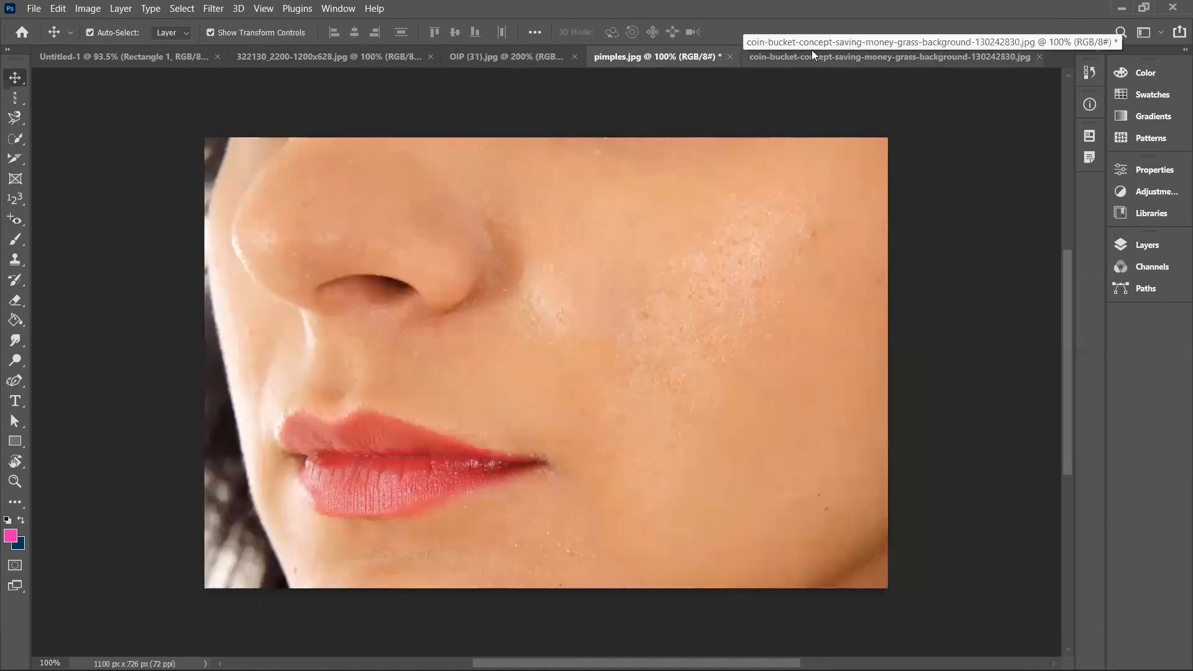
click(1033, 57)
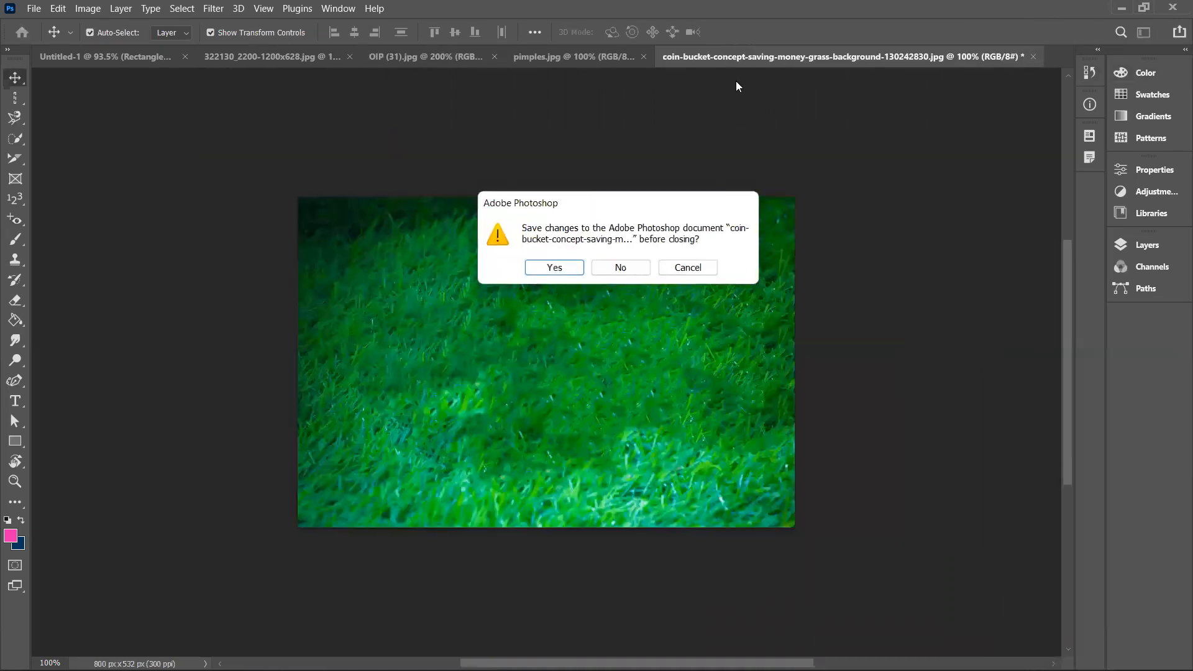
click(618, 267)
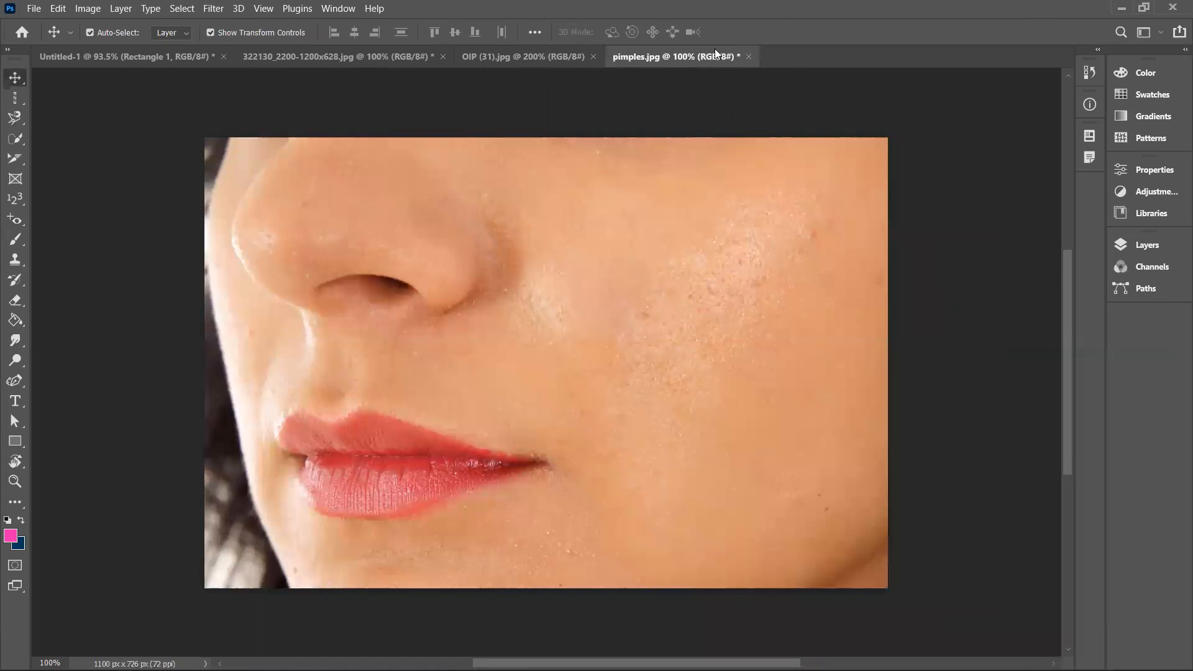
click(749, 57)
click(609, 269)
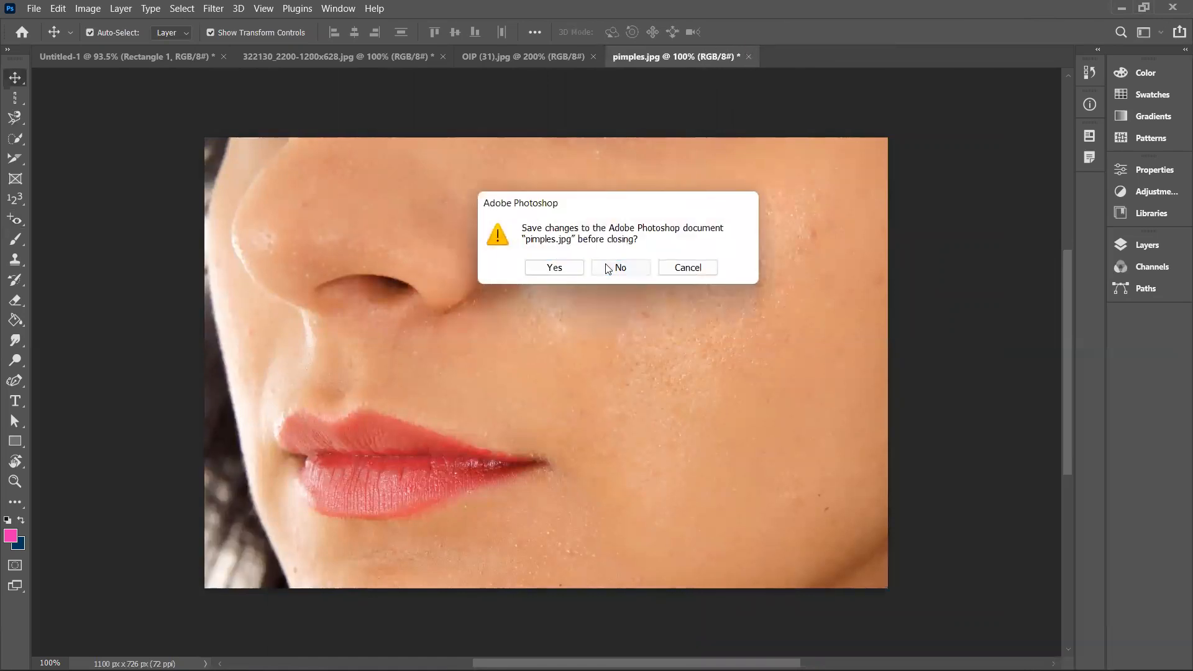
- Switch to File Explorer and open R (59).jpg from Downloads as a separate Photoshop document
mouse_move(477, 652)
click(375, 652)
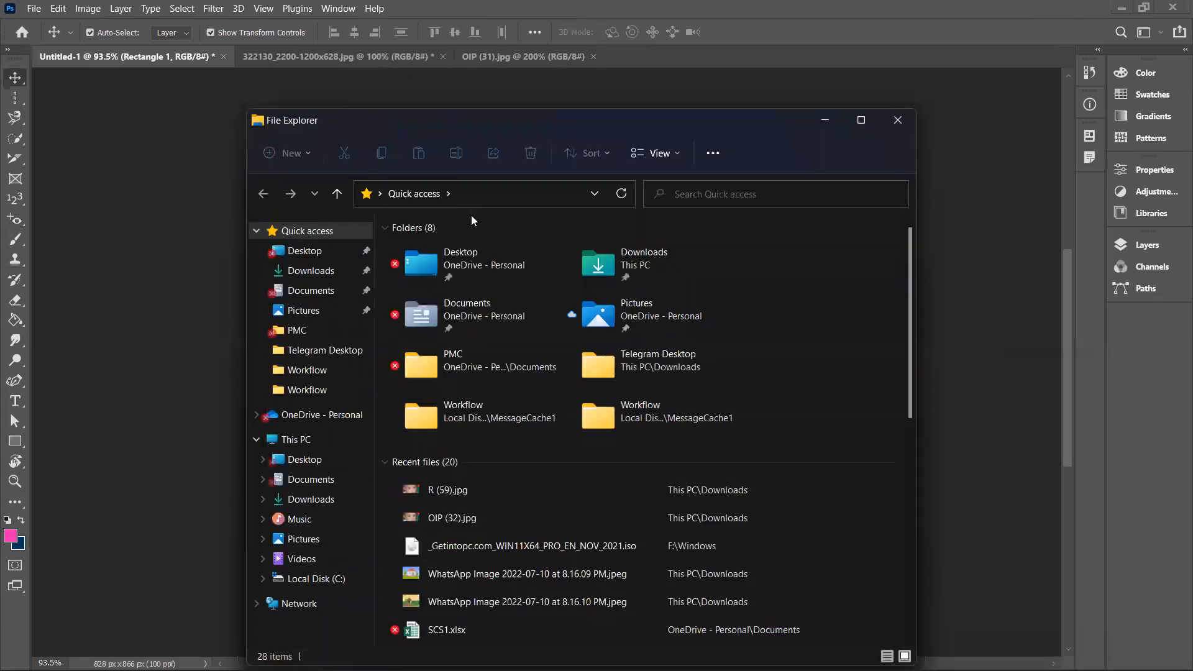
click(336, 277)
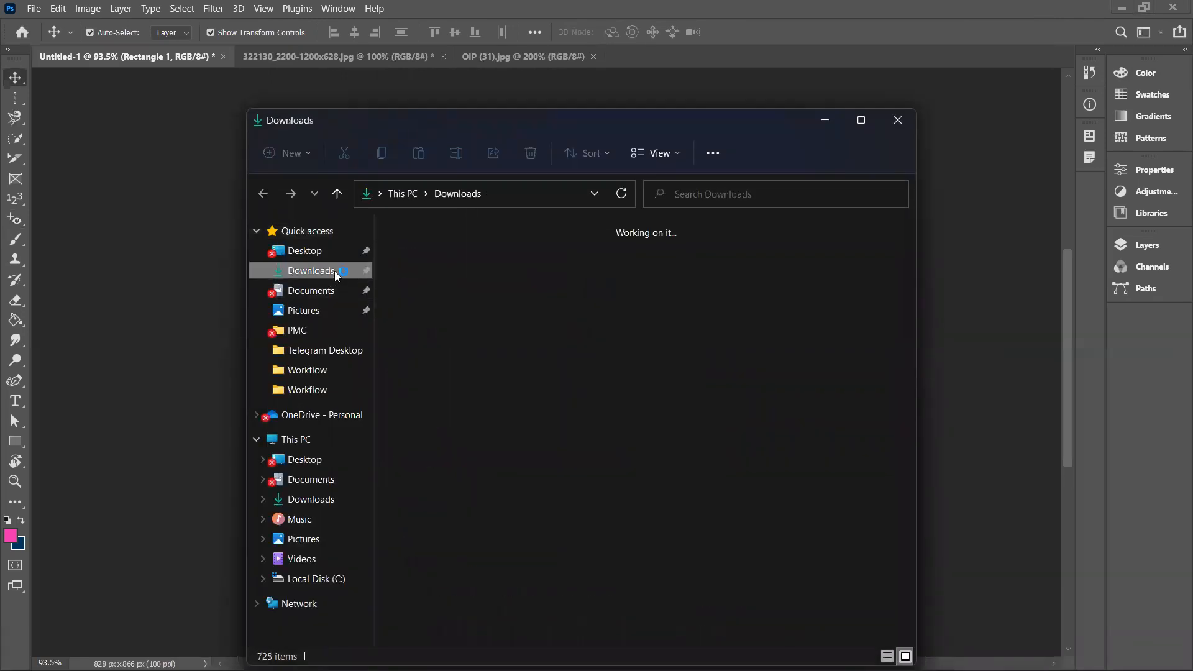
click(424, 299)
drag(424, 298, 797, 53)
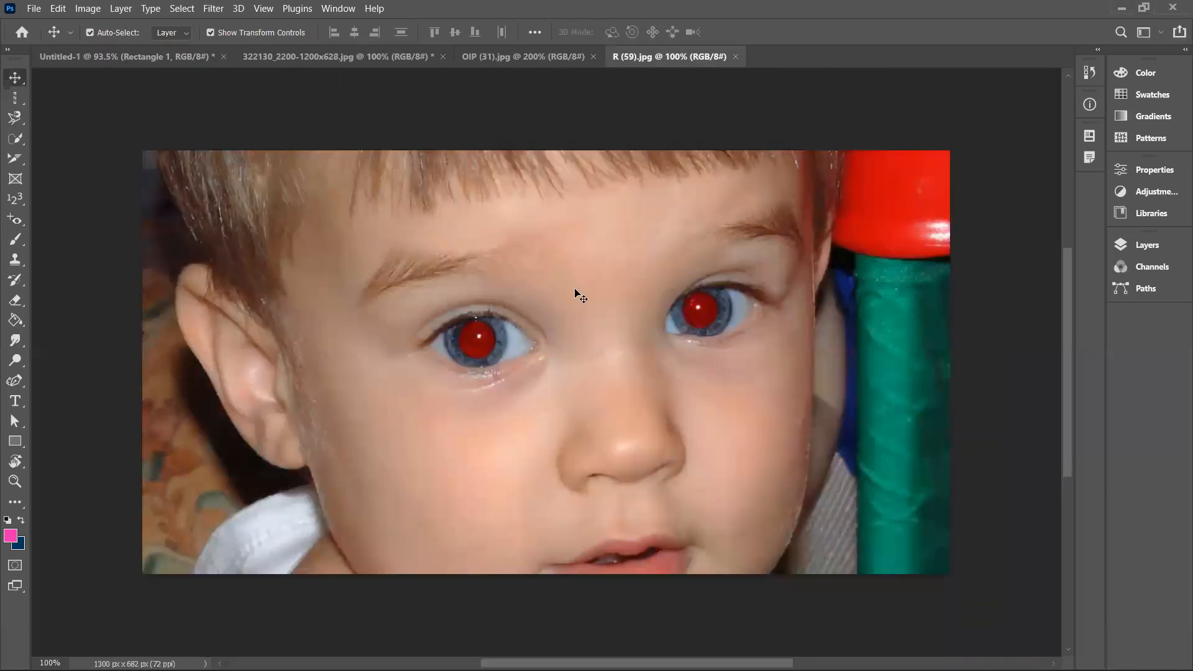
- Remove the red from both of the child's pupils with the Red Eye Tool
click(15, 219)
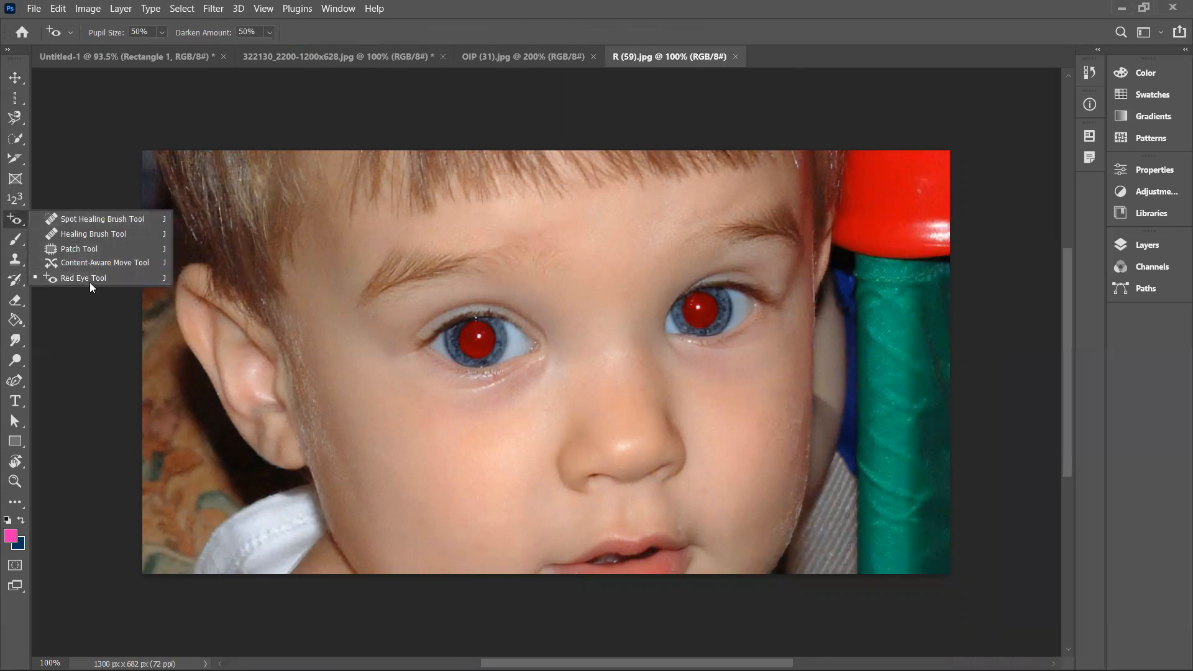
click(91, 280)
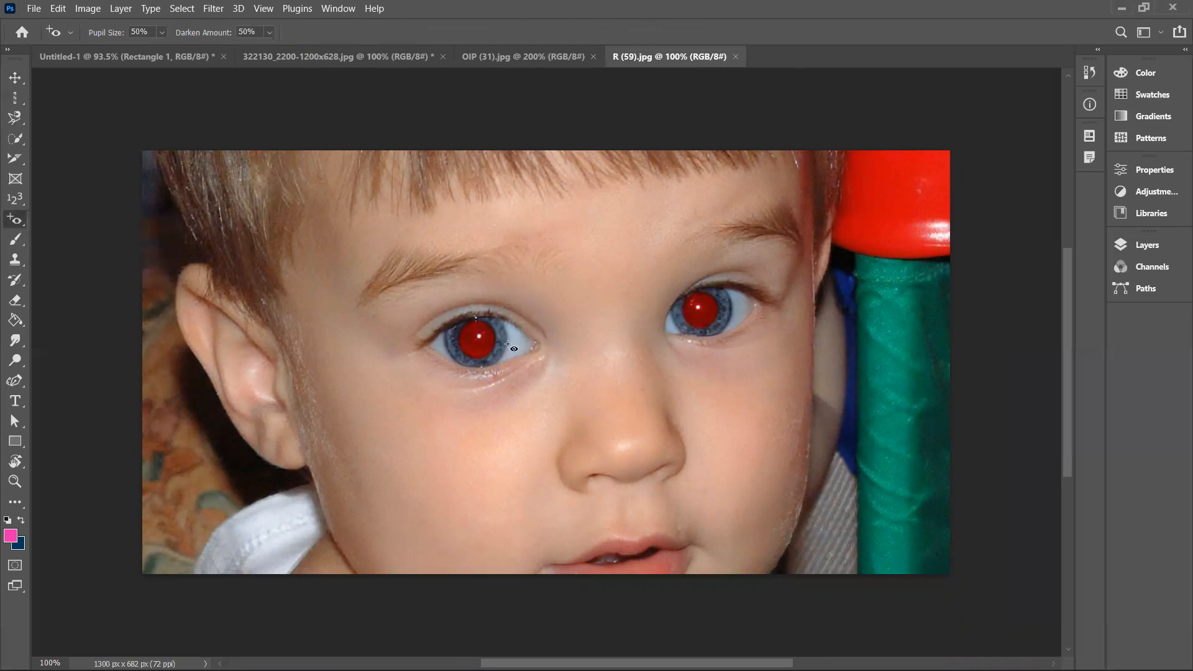
click(479, 343)
click(700, 317)
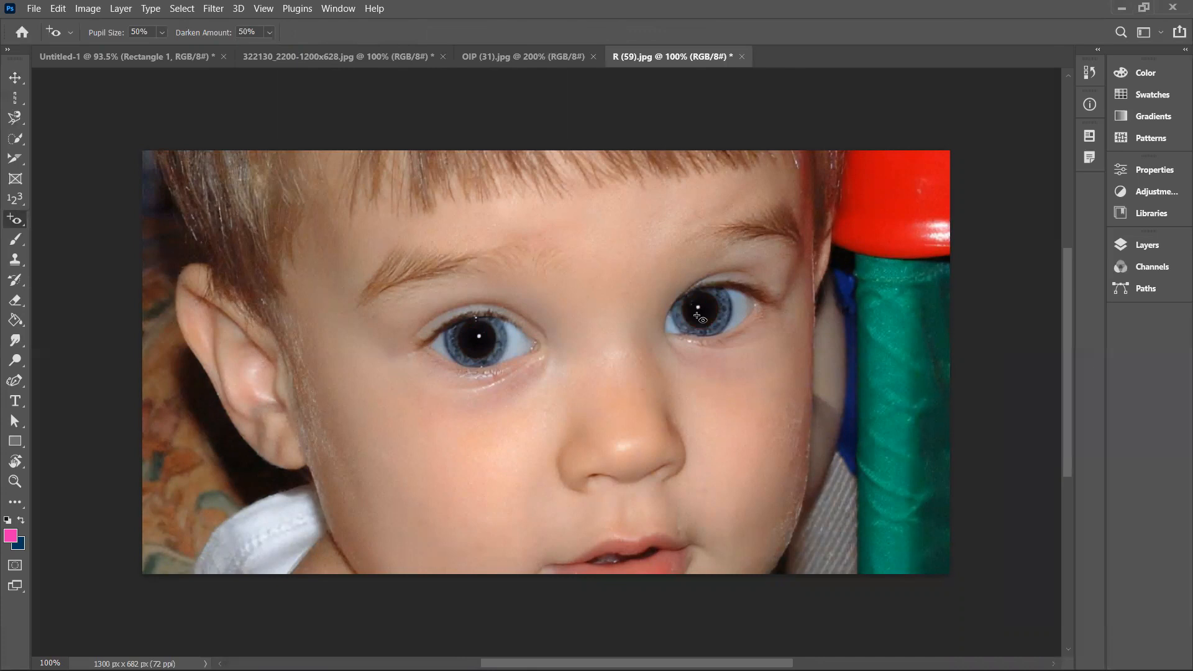
scroll(699, 318, down, 1)
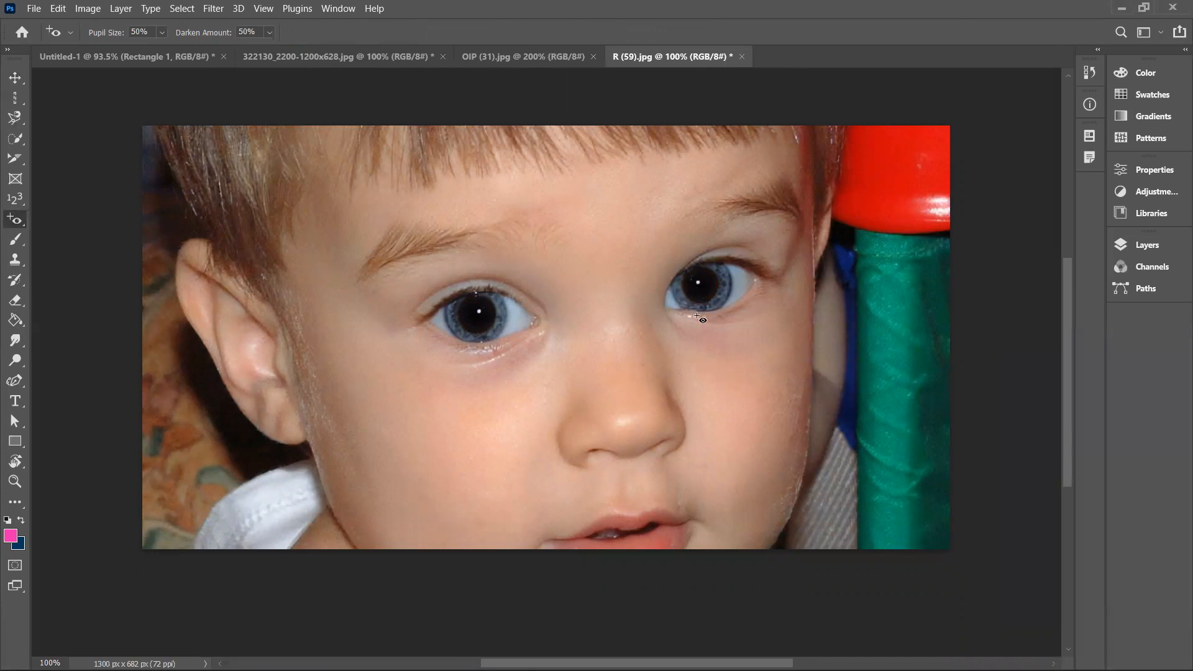